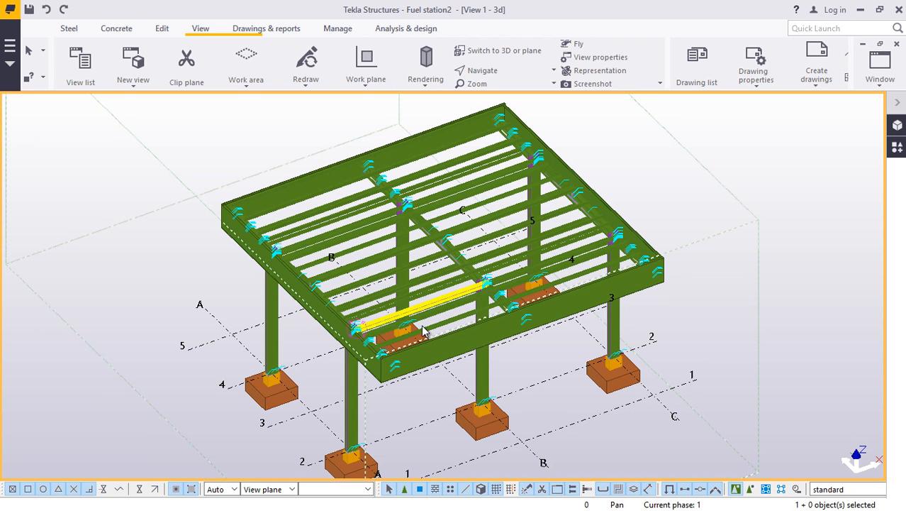
Examine the far corner of the canopy roof frame, where the edge beams and purlins meet, from closer and different angles.
scroll(268, 190, up, 5)
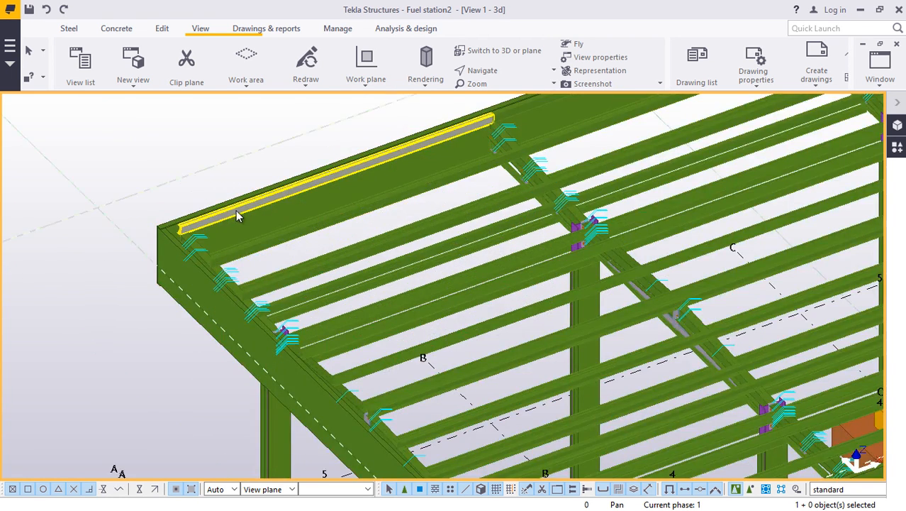
scroll(183, 260, down, 3)
scroll(175, 261, up, 1)
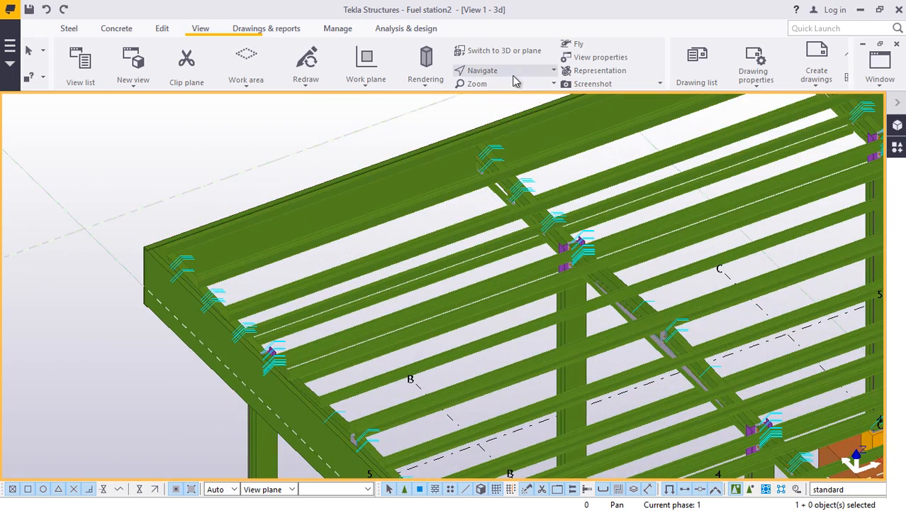
click(483, 71)
click(505, 100)
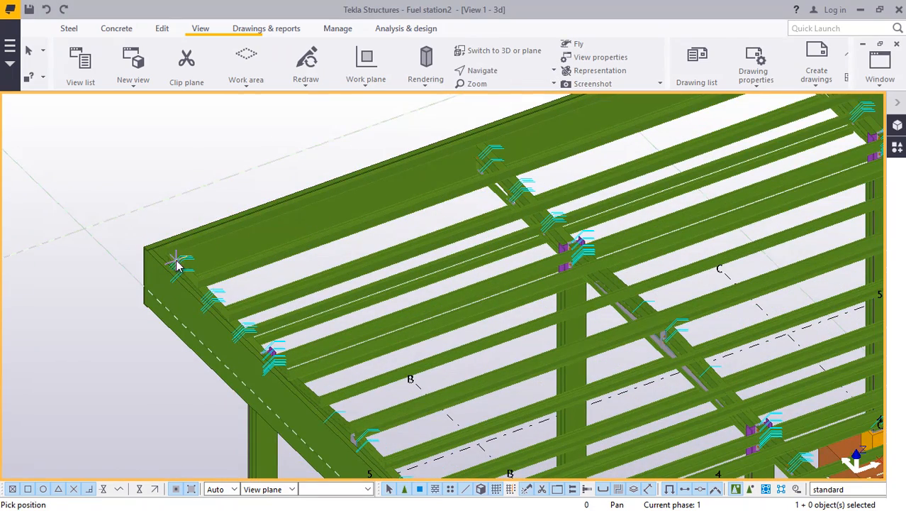
mouse_move(184, 268)
mouse_down()
mouse_move(89, 251)
mouse_move(164, 238)
mouse_move(174, 265)
mouse_up()
scroll(174, 265, up, 5)
right_click(135, 152)
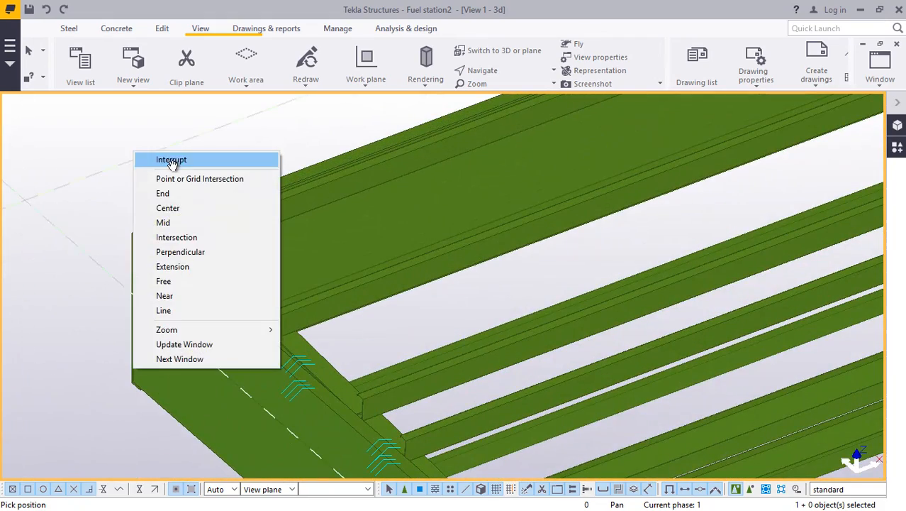
click(162, 159)
right_click(121, 137)
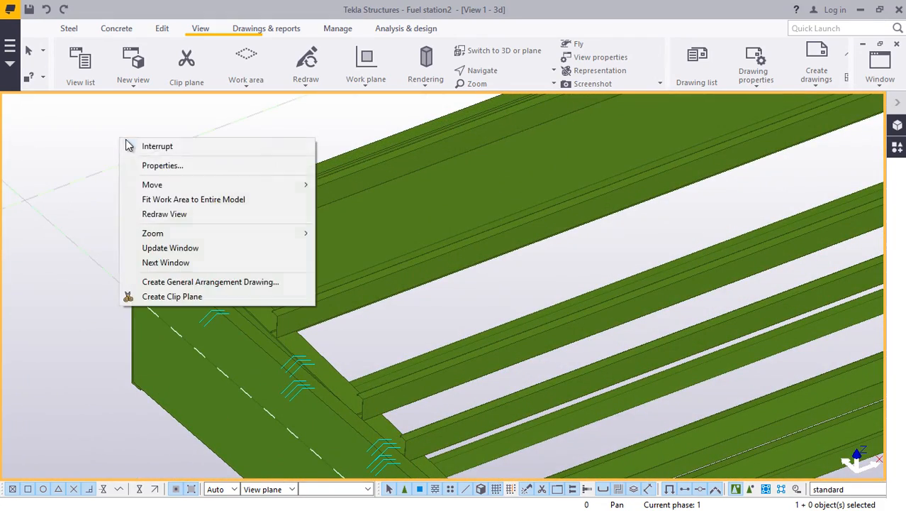
click(141, 147)
scroll(234, 233, down, 2)
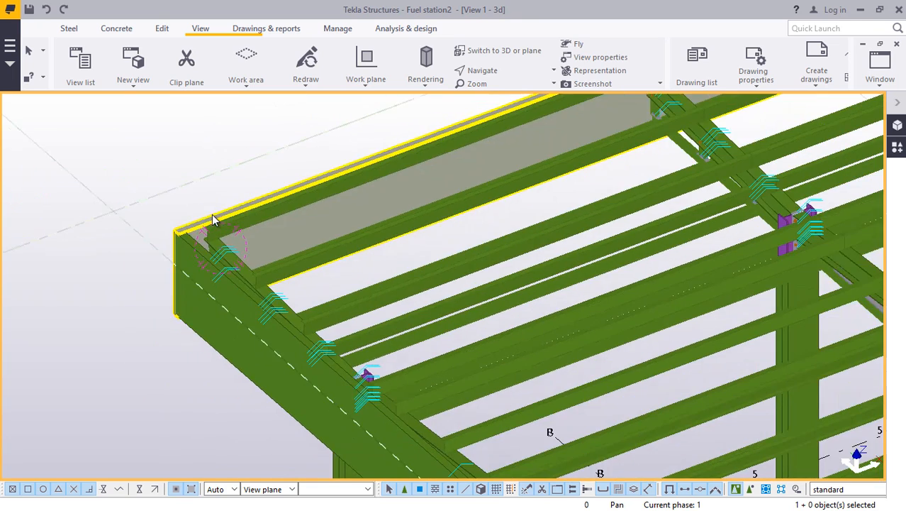
scroll(203, 257, up, 1)
scroll(201, 263, up, 1)
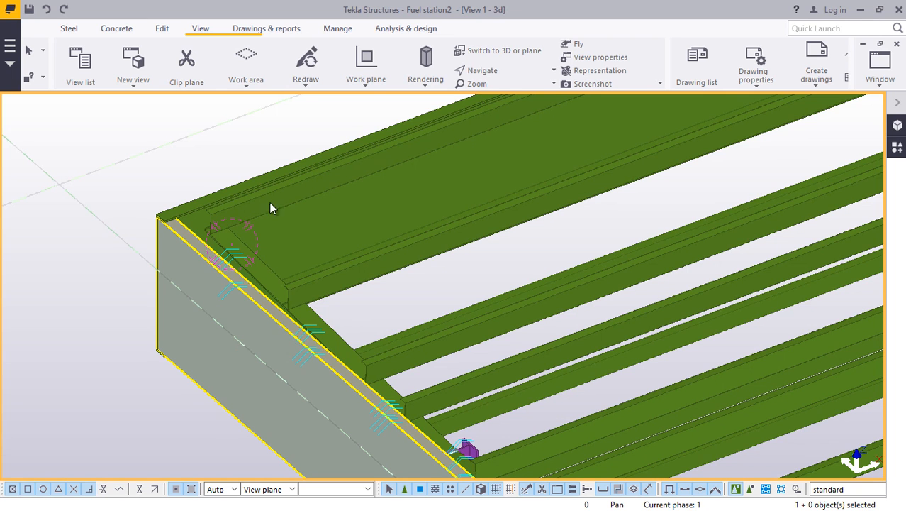
click(486, 71)
click(500, 115)
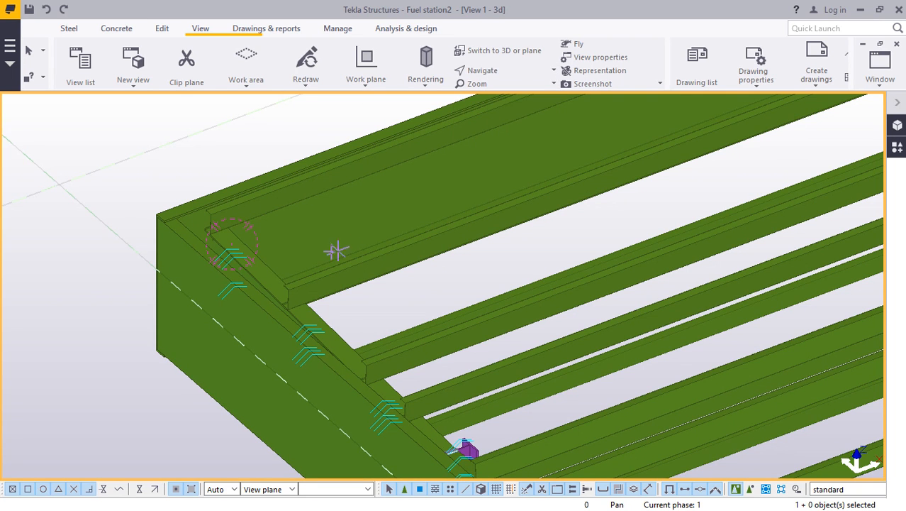
drag(328, 267, 263, 280)
right_click(105, 147)
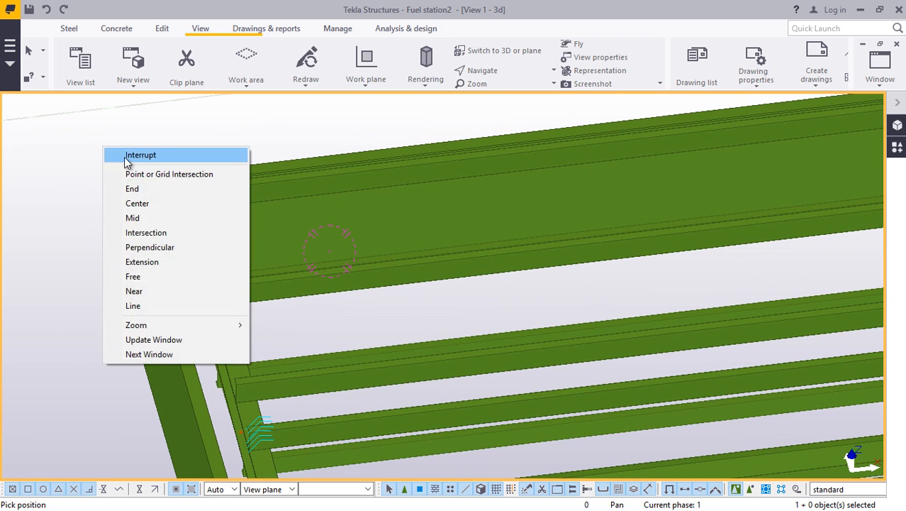
click(132, 153)
Model a 300 mm steel beam running outward from the top corner of the purple column's outer flange towards the canopy edge beam.
click(74, 27)
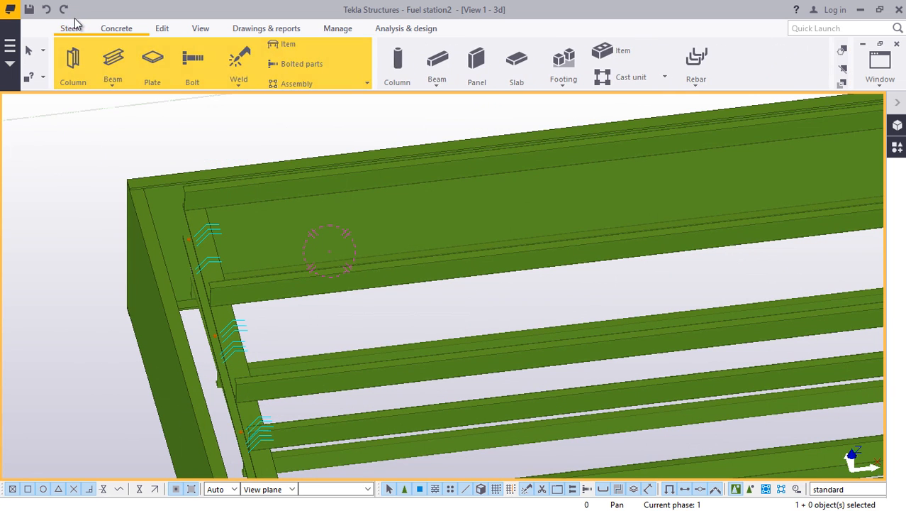
click(114, 81)
click(142, 106)
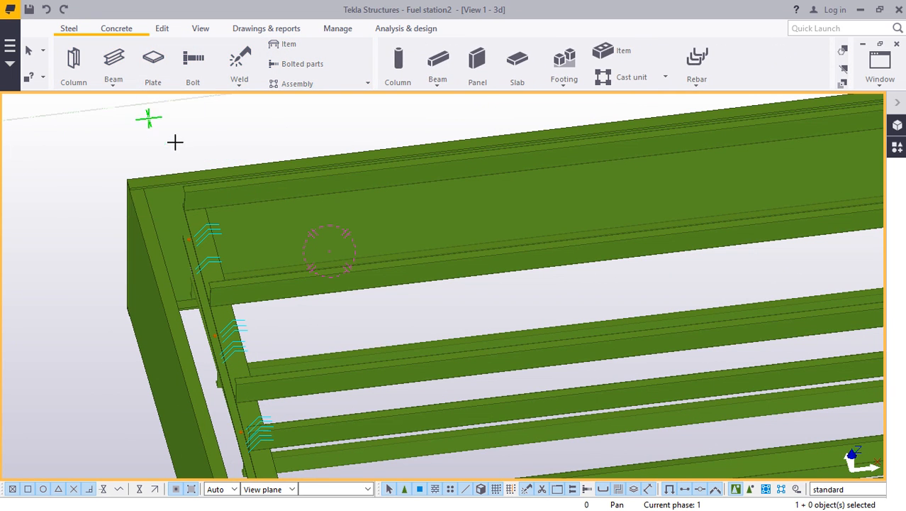
scroll(216, 121, down, 5)
scroll(231, 304, up, 6)
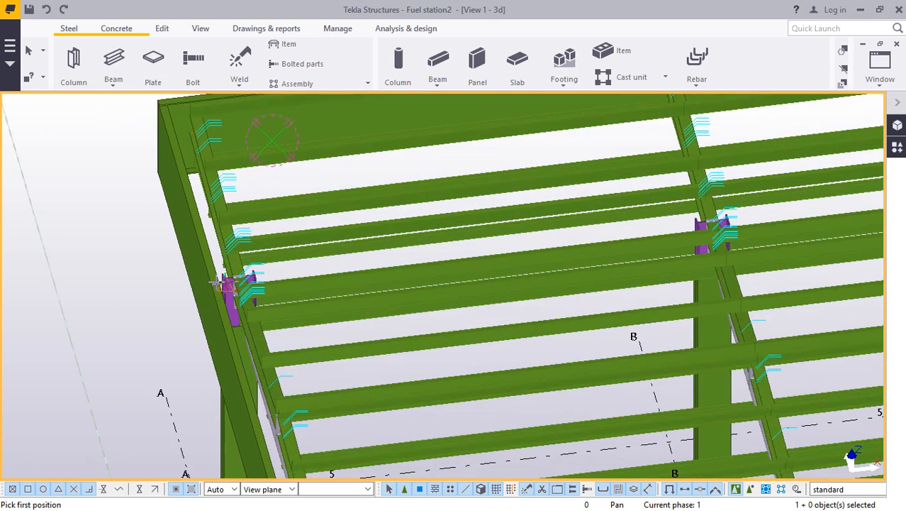
scroll(235, 282, up, 8)
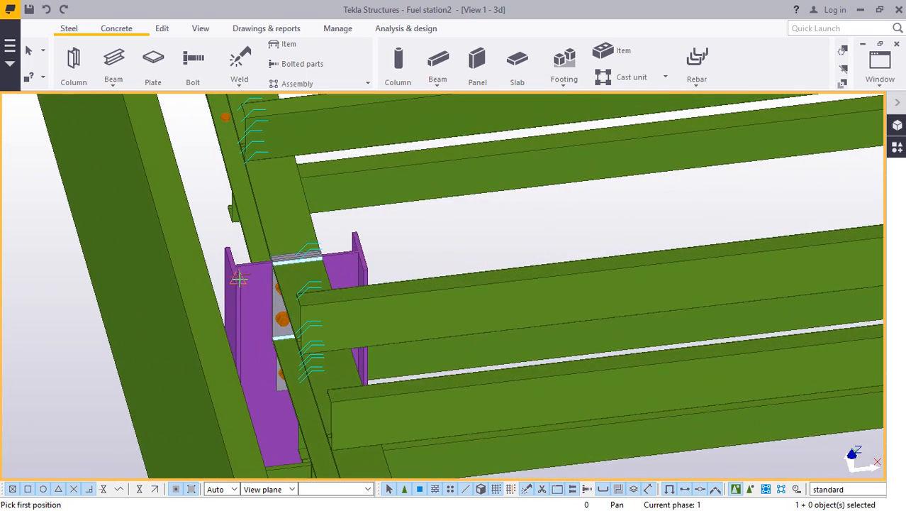
scroll(241, 291, up, 5)
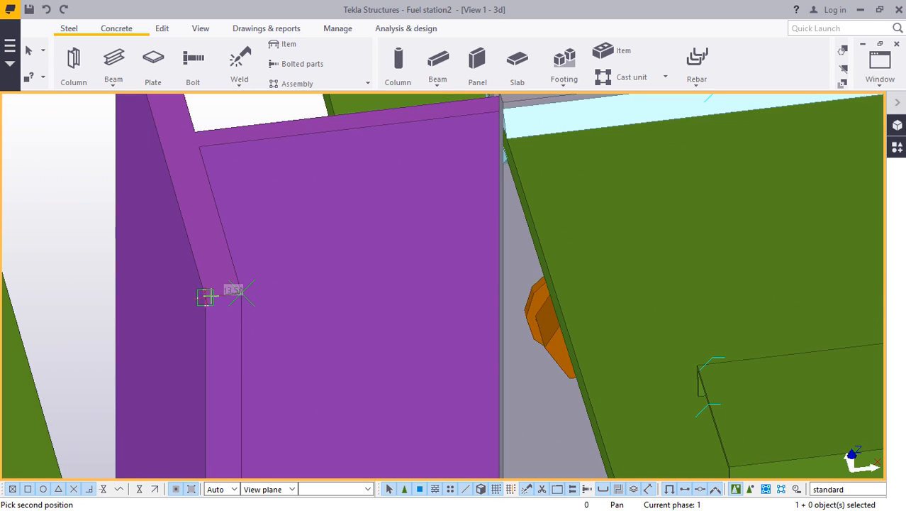
text(300)
key(Return)
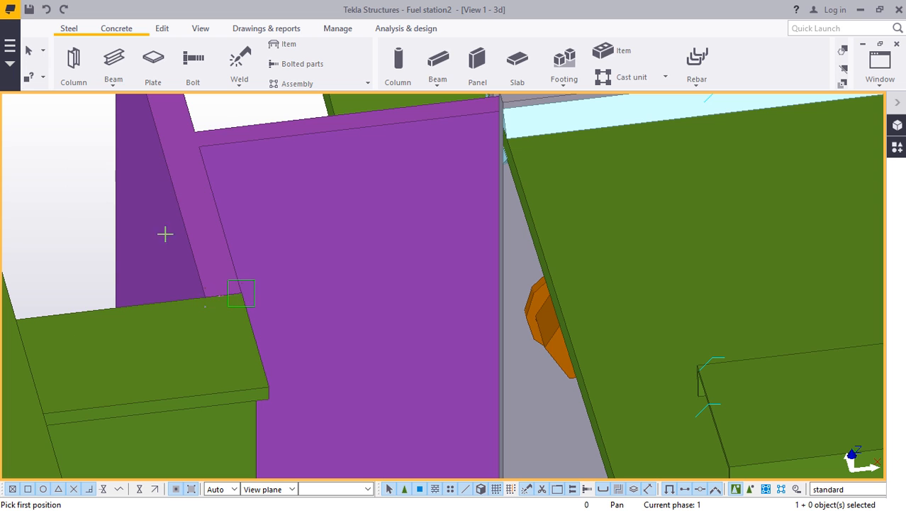
right_click(85, 173)
click(92, 183)
Choose IPE100 from the profile catalog for the new short beam and apply it to the part.
double_click(91, 314)
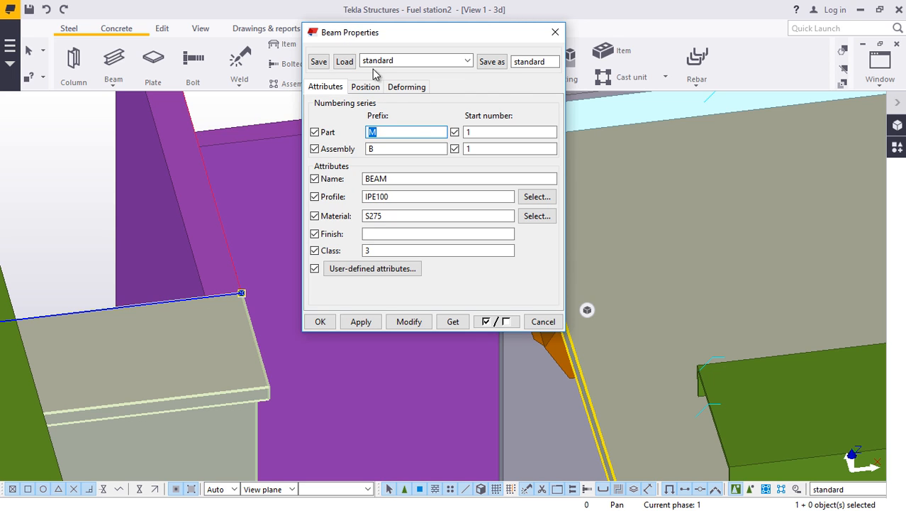
click(537, 196)
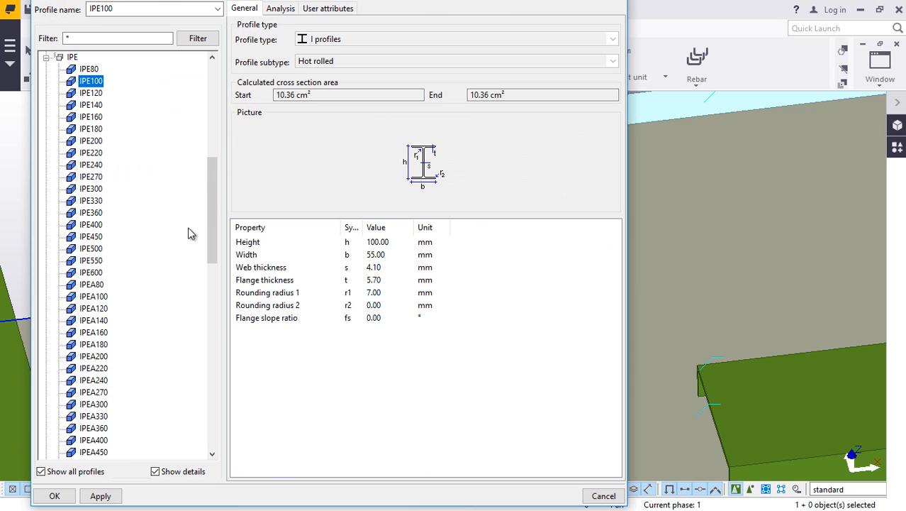
click(46, 57)
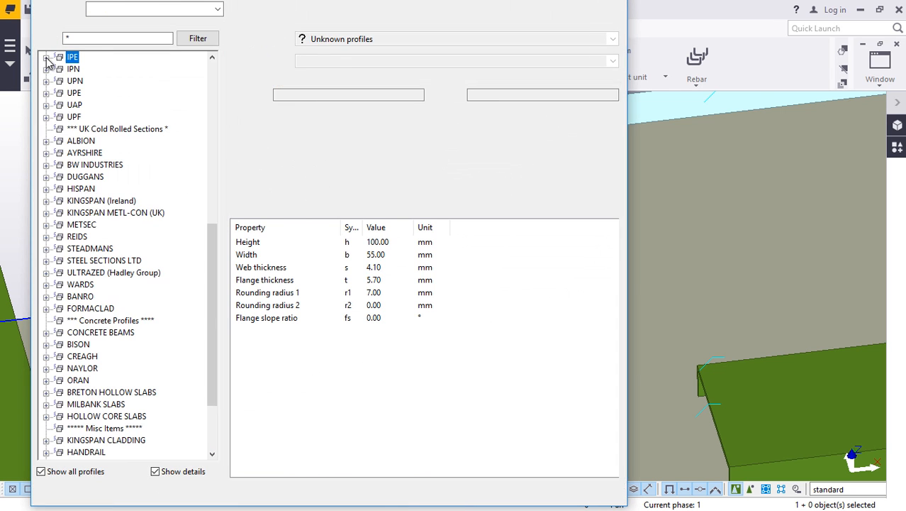
click(46, 57)
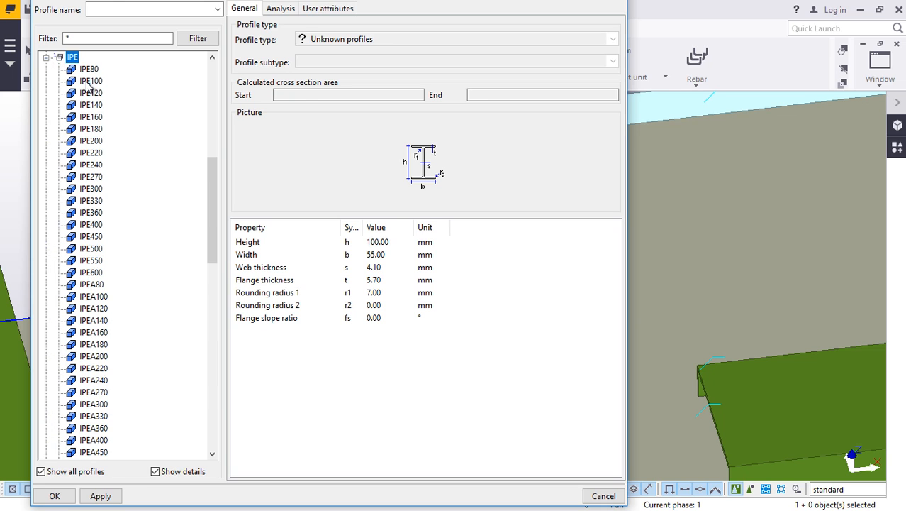
click(89, 82)
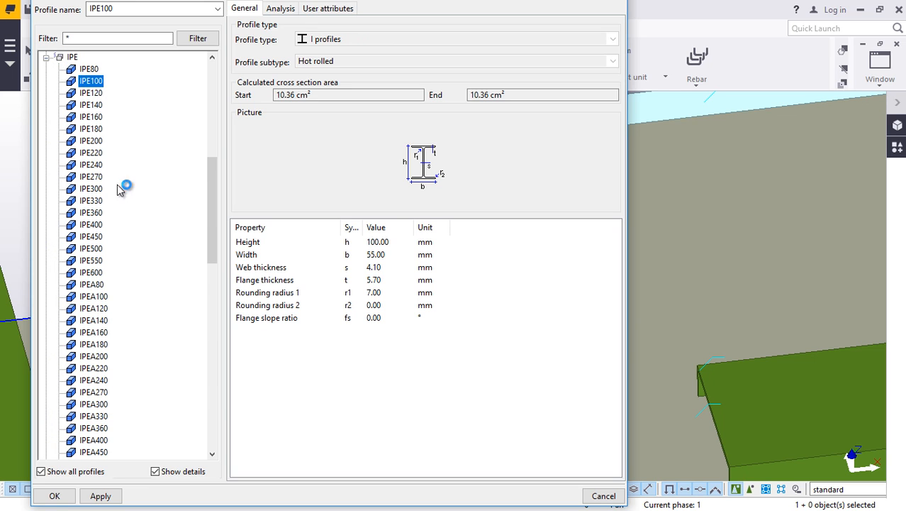
click(99, 496)
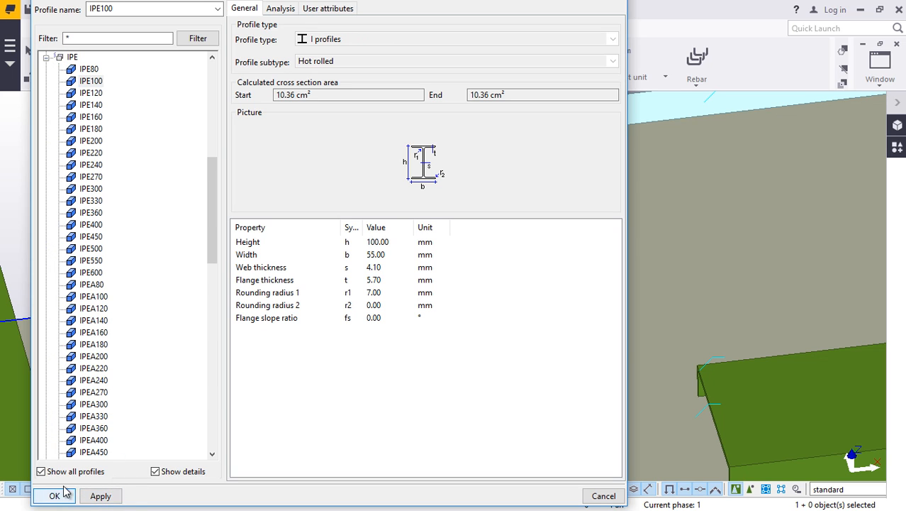
click(55, 496)
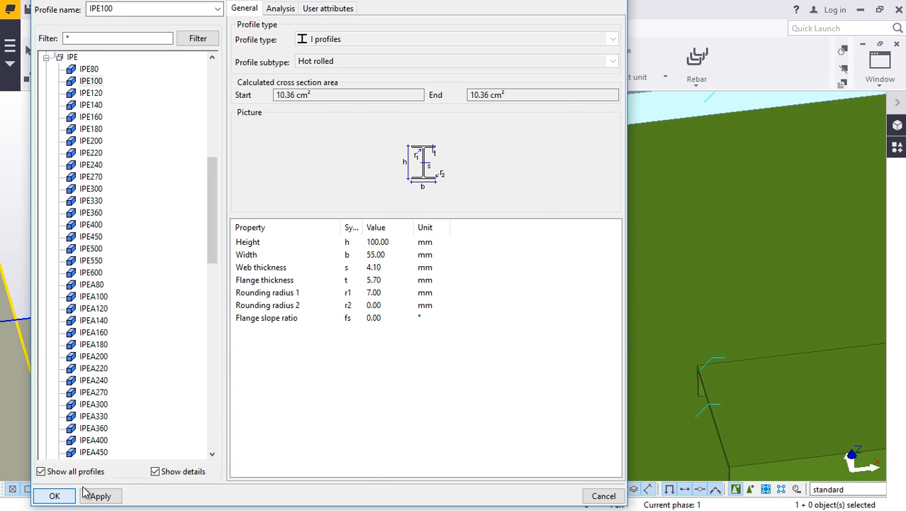
click(406, 321)
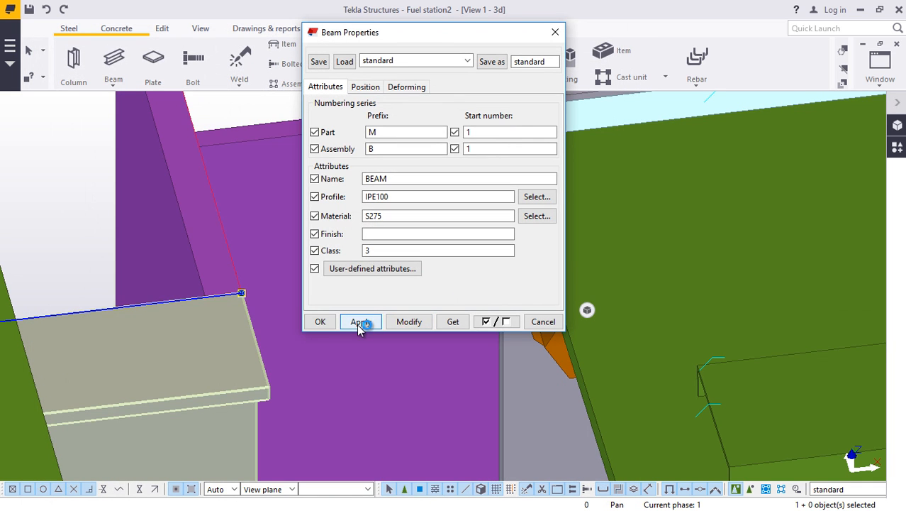
click(316, 322)
Move the short beam from its top end midpoint to the middle of the column flange's outer top edge.
right_click(55, 157)
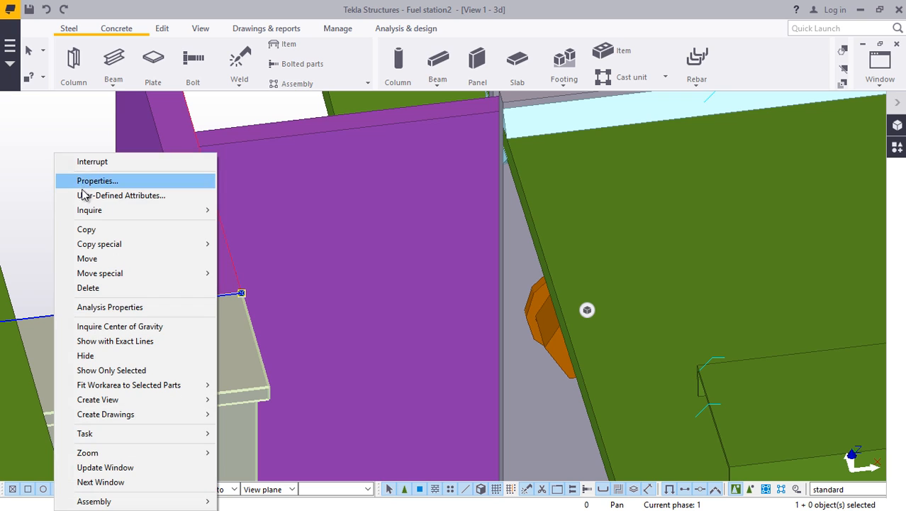
click(101, 258)
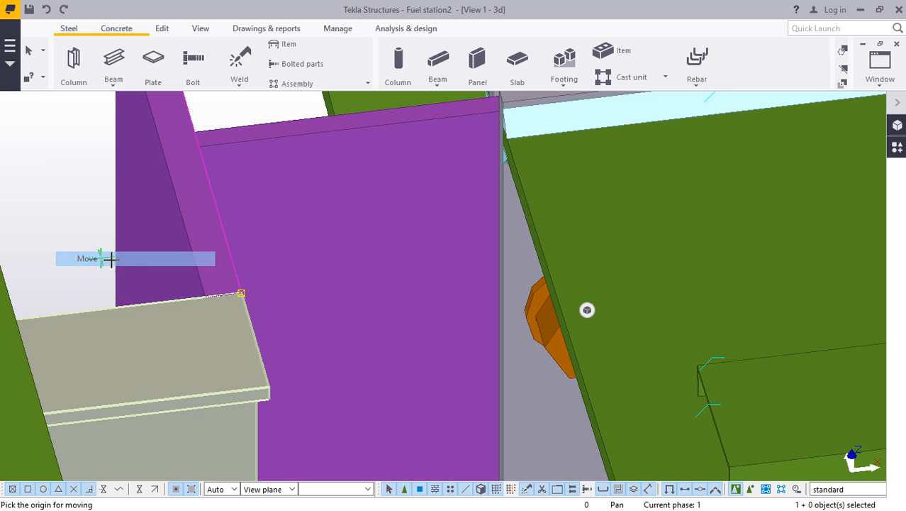
click(255, 343)
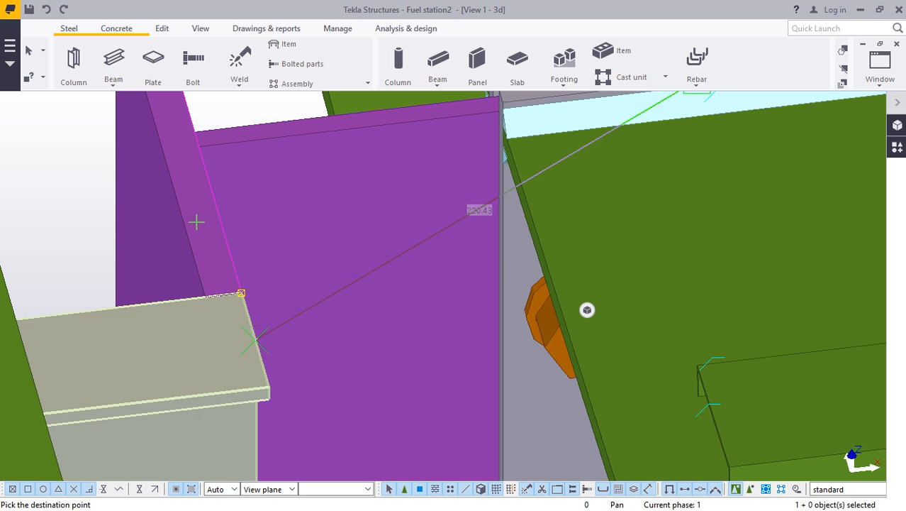
click(157, 147)
scroll(239, 259, down, 6)
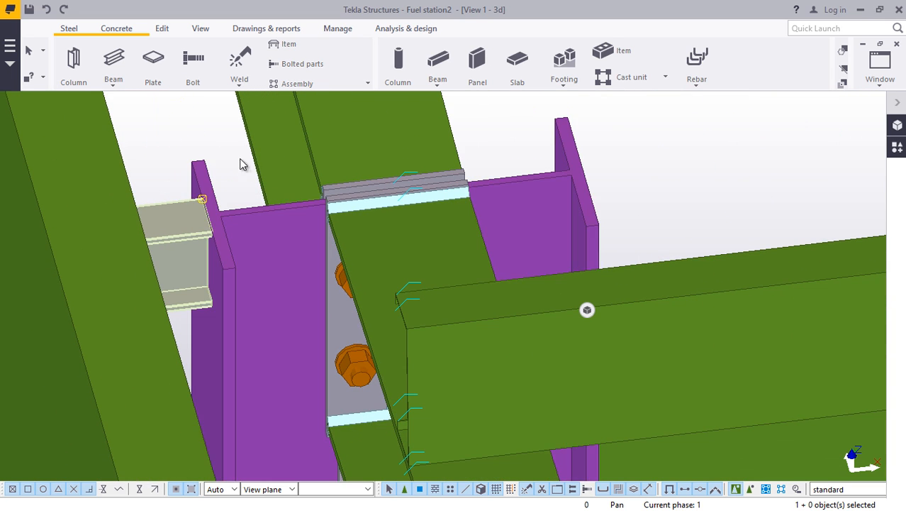
Move the short beam 100 mm down along the column's outer flange, using its top flange corner as the origin.
scroll(197, 208, up, 4)
right_click(119, 136)
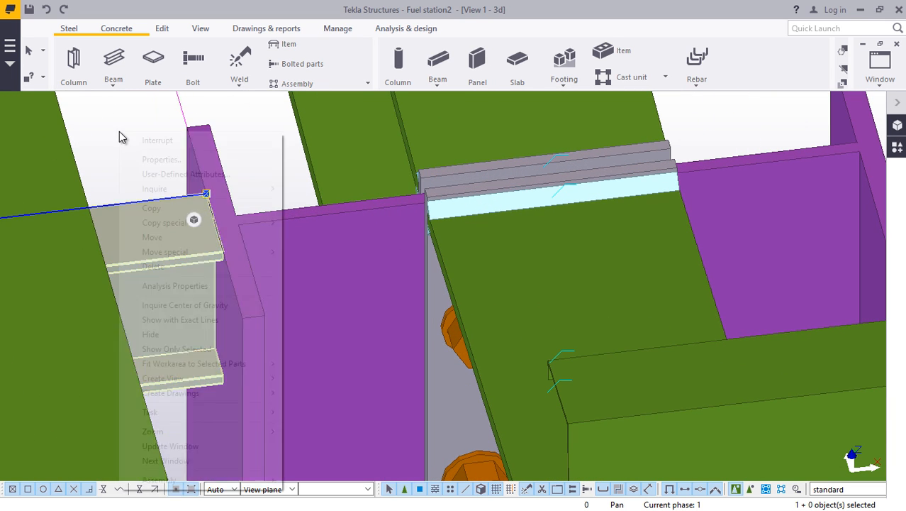
click(175, 237)
scroll(213, 259, up, 1)
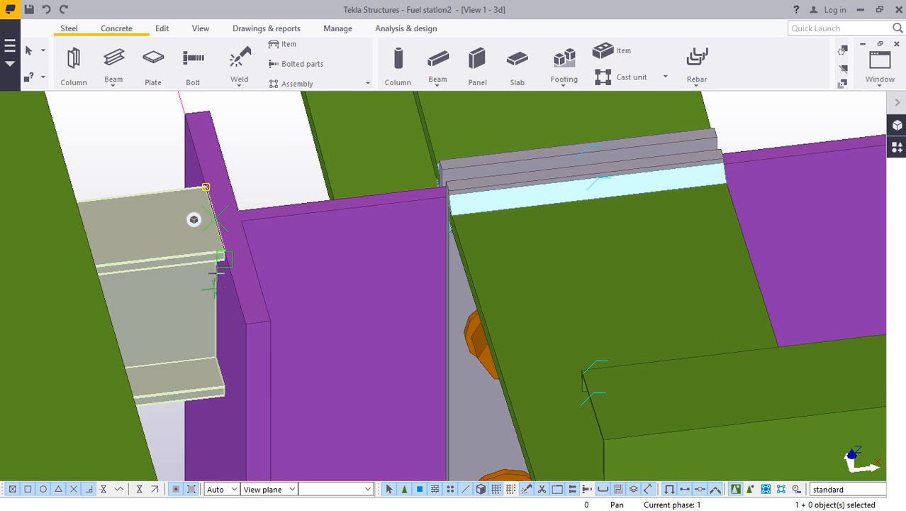
scroll(217, 273, up, 5)
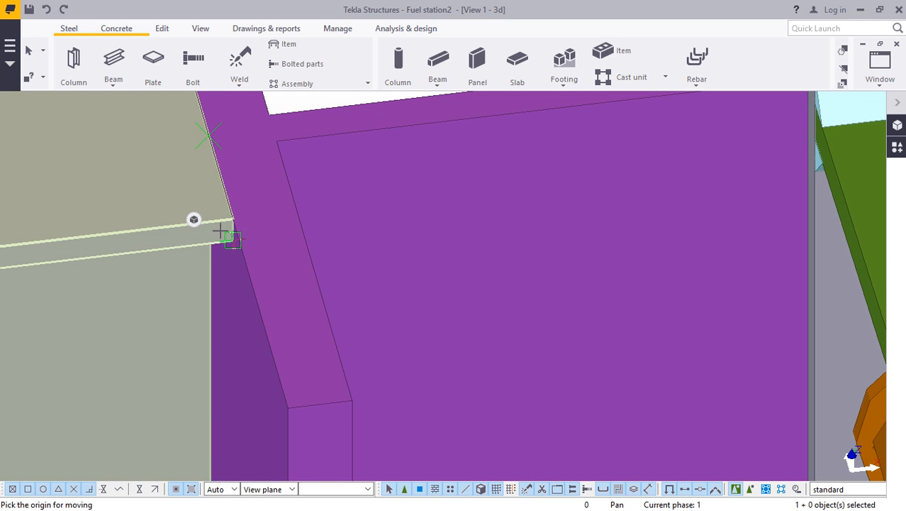
scroll(247, 199, down, 3)
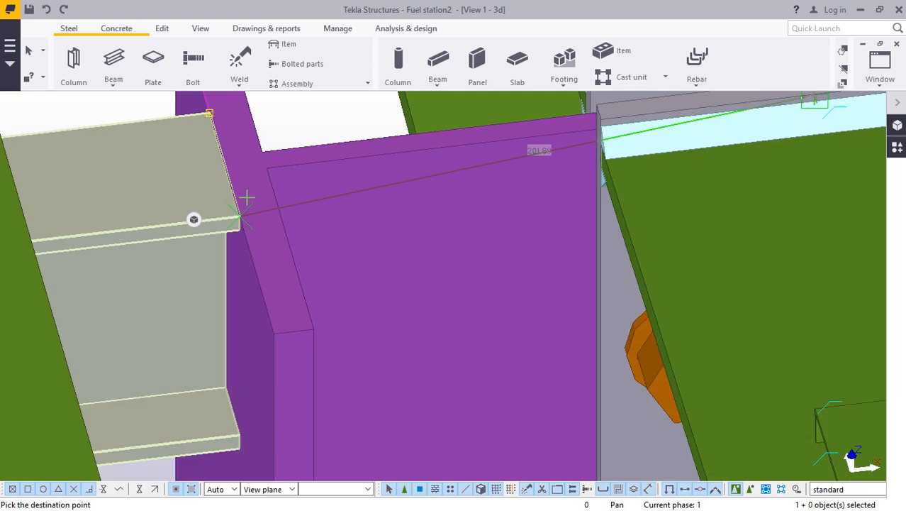
scroll(245, 377, up, 2)
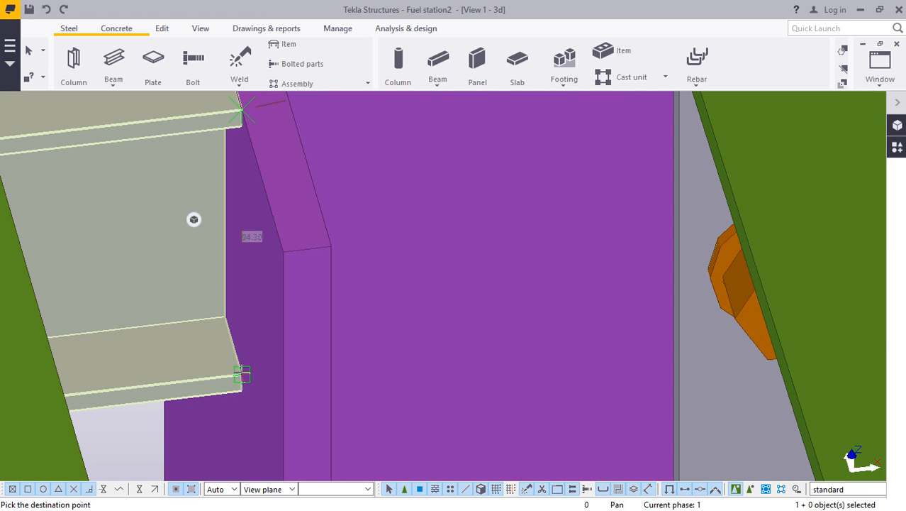
text(100)
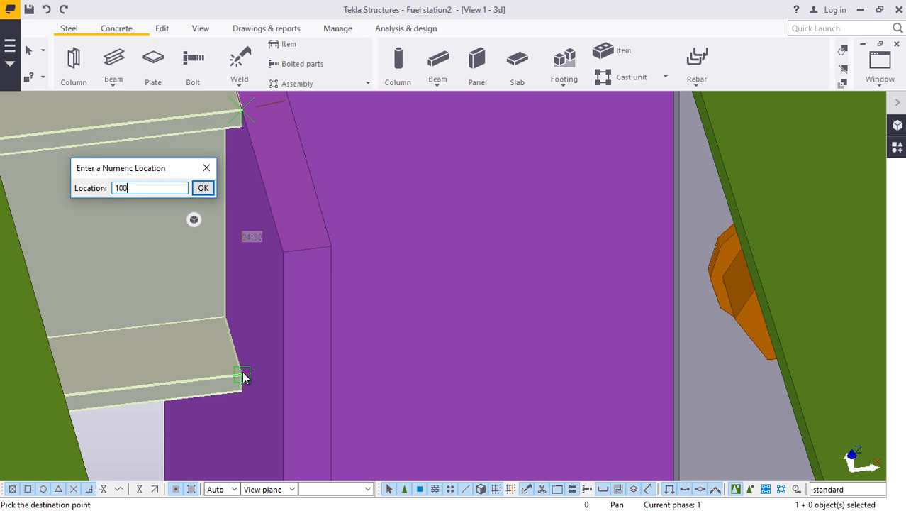
key(Return)
scroll(174, 214, down, 5)
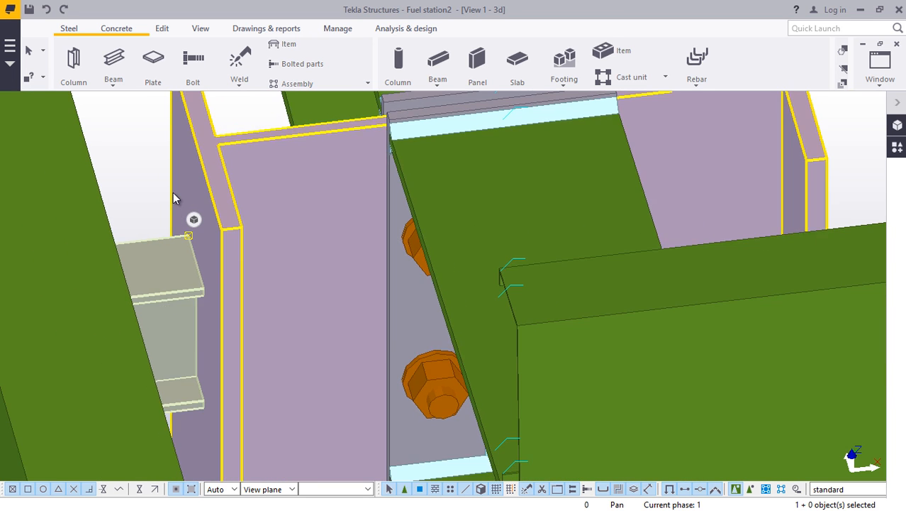
scroll(177, 319, up, 3)
scroll(185, 311, down, 3)
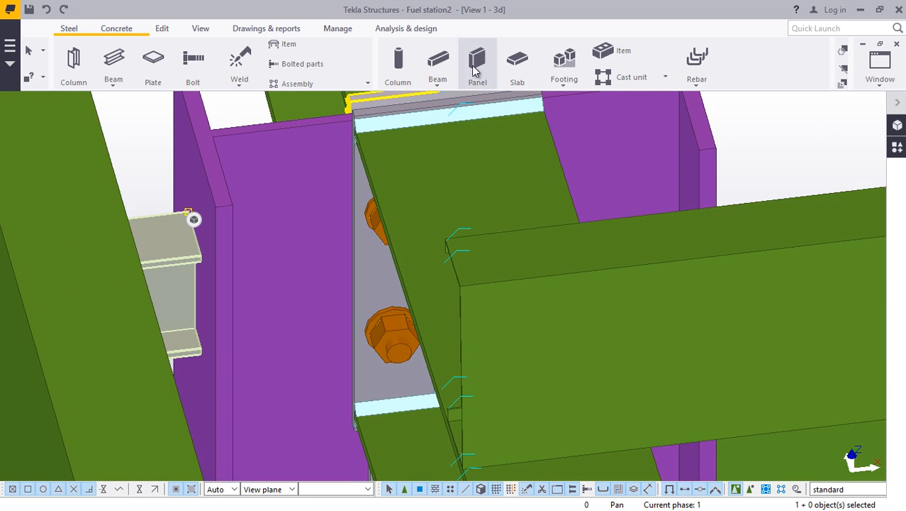
Add an End plate (101) connection with the canopy edge beam as main part and the short IPE100 beam as secondary part.
click(201, 28)
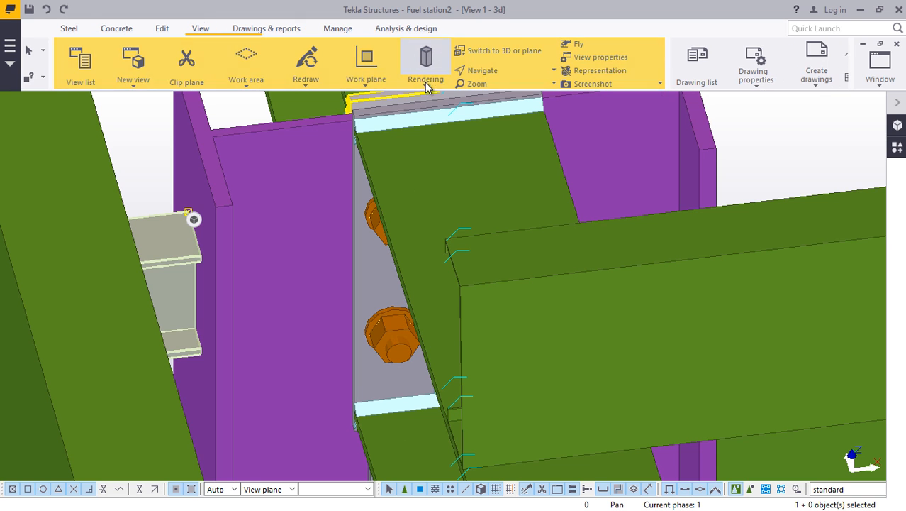
click(493, 70)
click(498, 90)
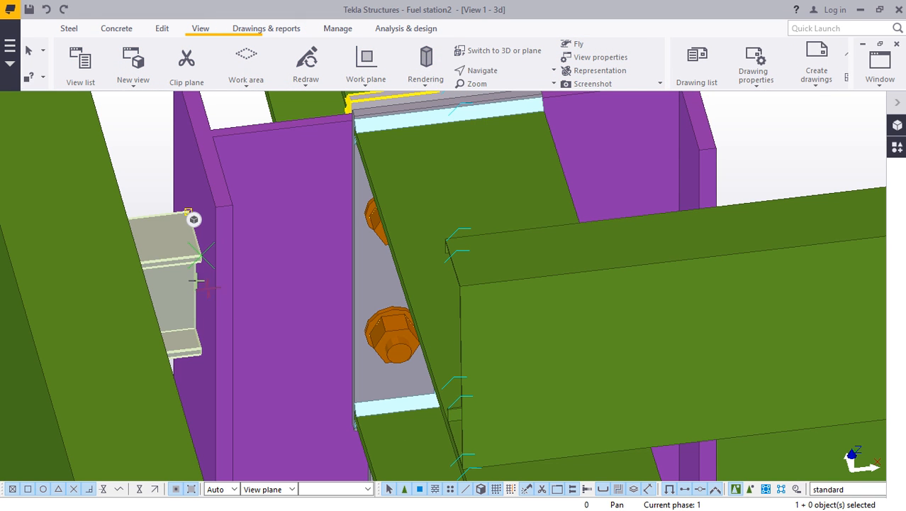
drag(202, 287, 251, 197)
right_click(231, 142)
click(262, 246)
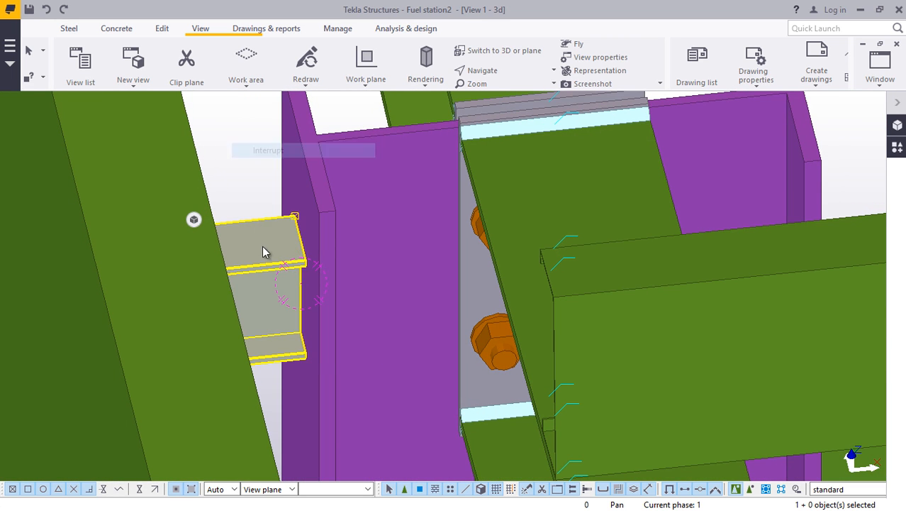
scroll(285, 271, down, 4)
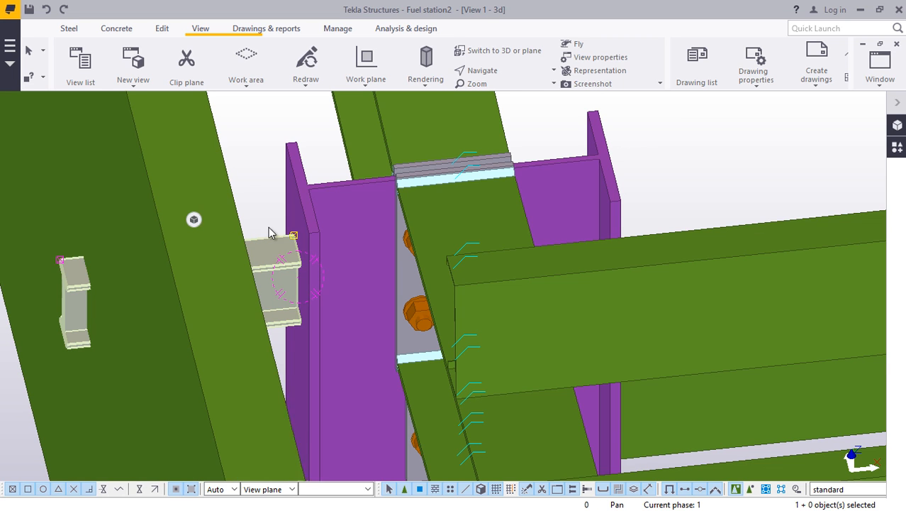
click(399, 206)
click(897, 147)
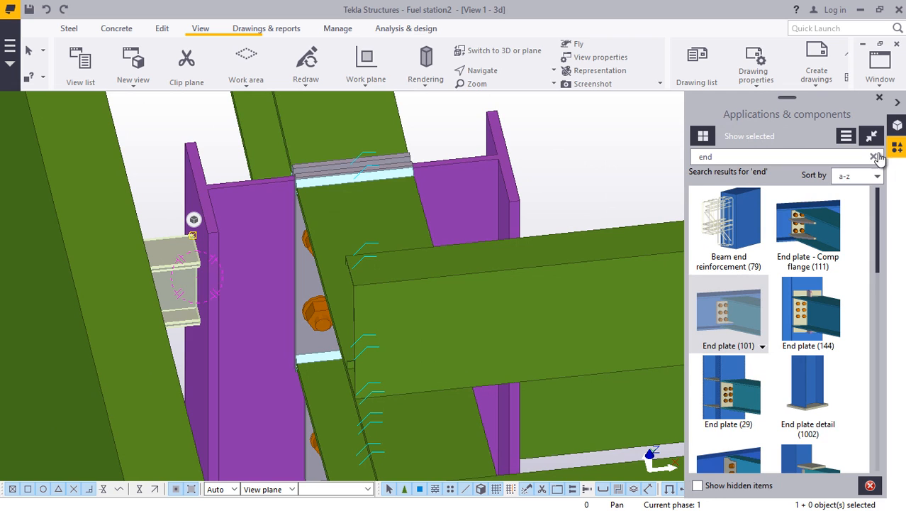
click(744, 155)
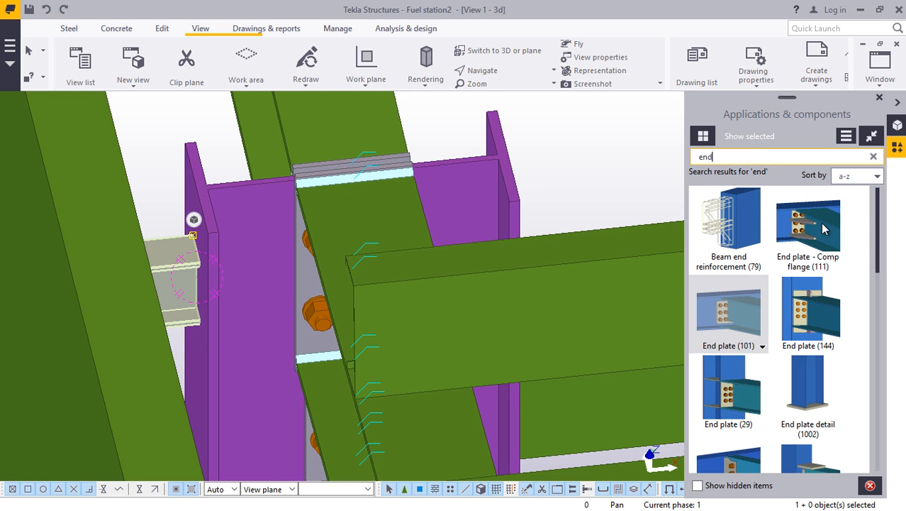
click(754, 330)
scroll(213, 291, up, 3)
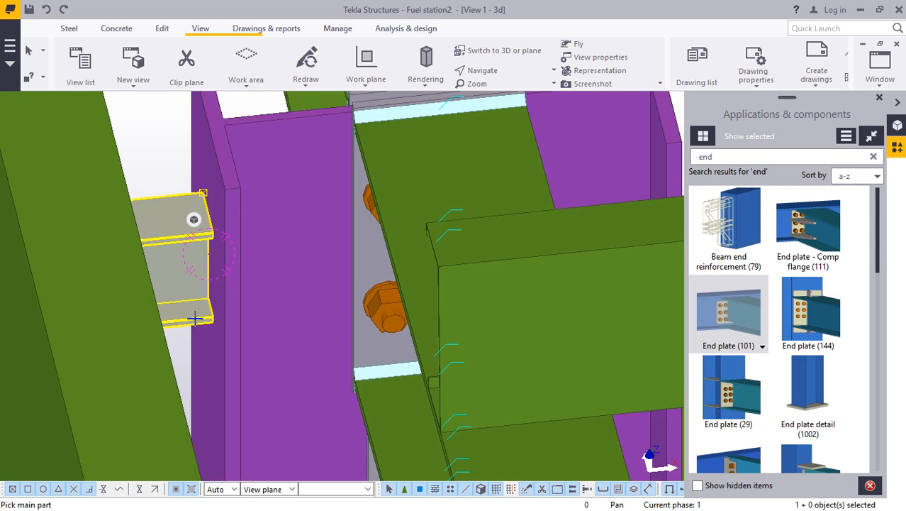
scroll(234, 290, down, 5)
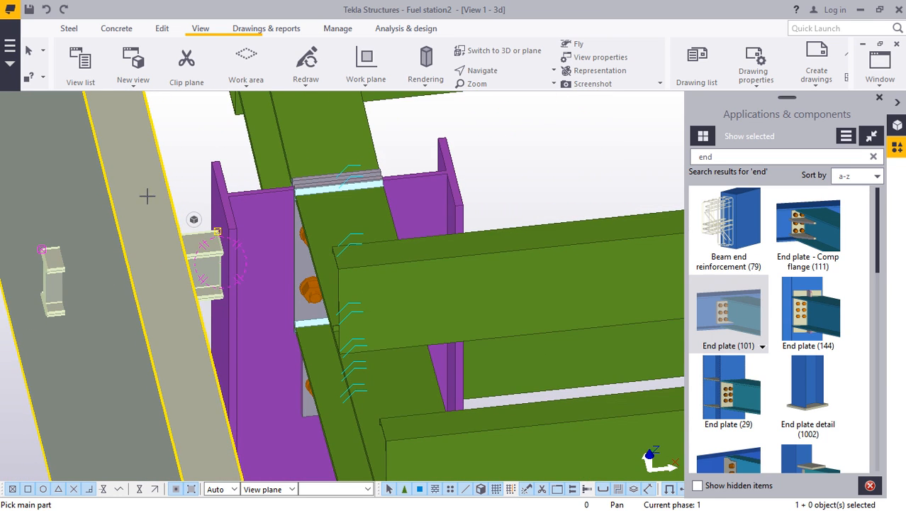
scroll(111, 246, up, 2)
click(121, 233)
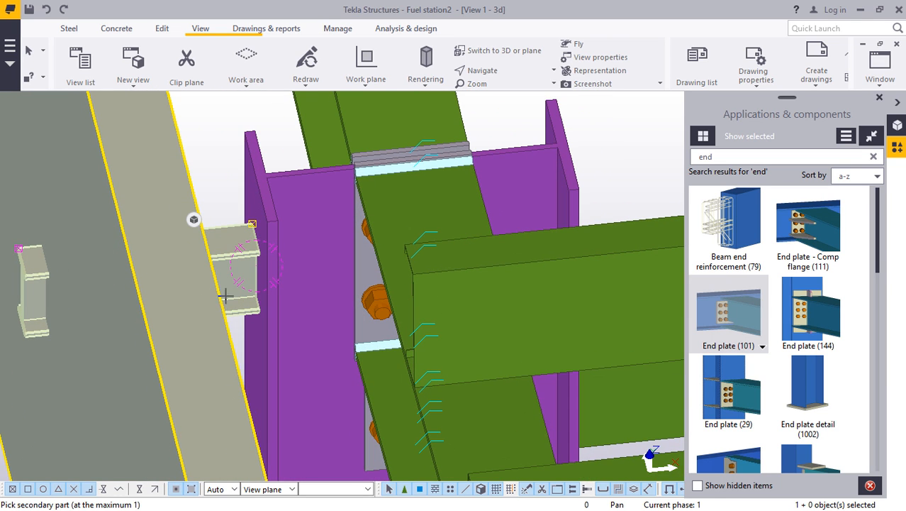
click(232, 270)
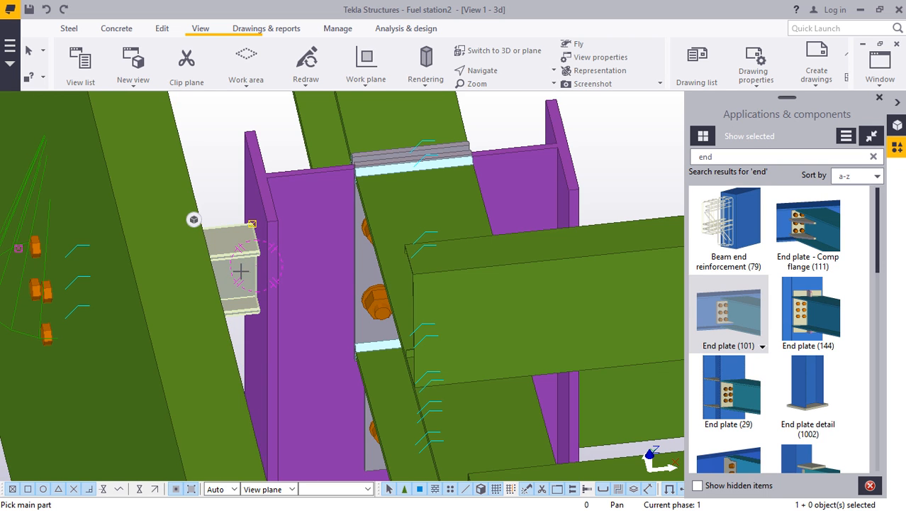
Add an End plate (101) connection with the purple column as main part and the short beam as secondary part.
scroll(243, 272, up, 2)
click(268, 258)
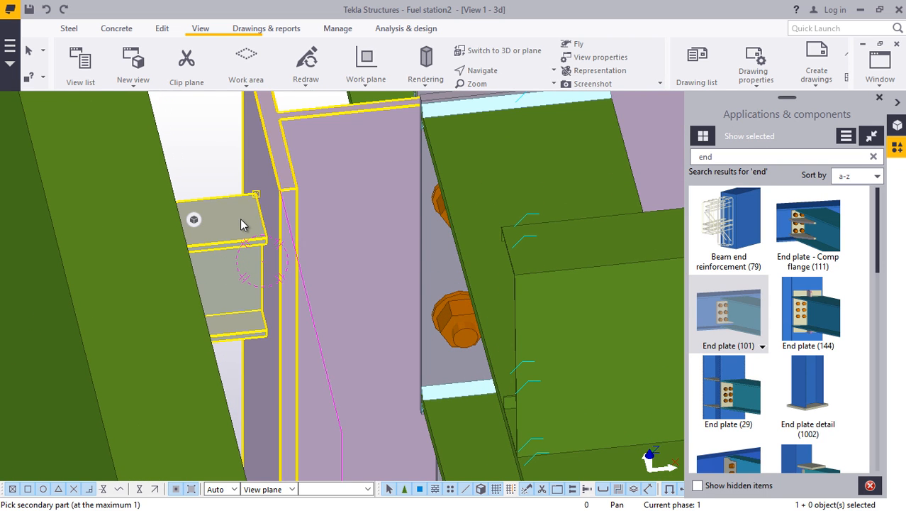
click(241, 224)
right_click(182, 196)
click(212, 205)
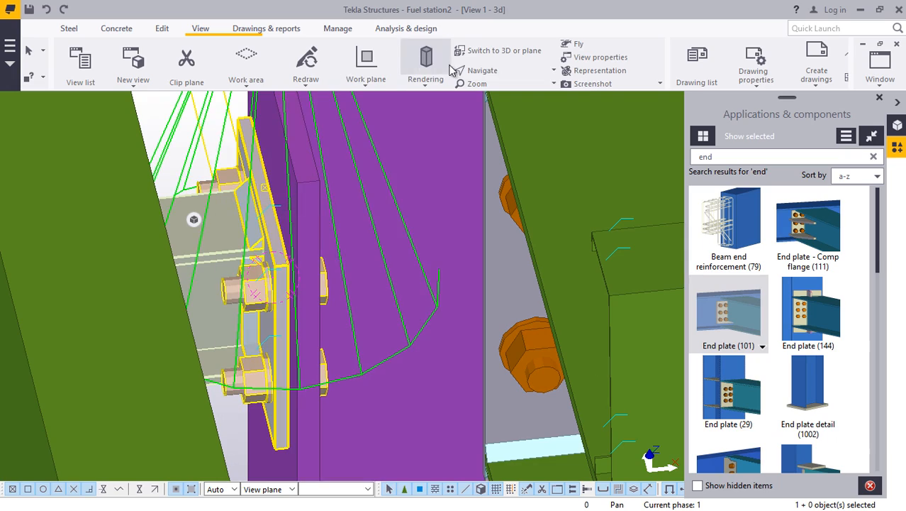
Examine the short beam and its end-plate connection to the column from the side.
click(482, 70)
click(516, 89)
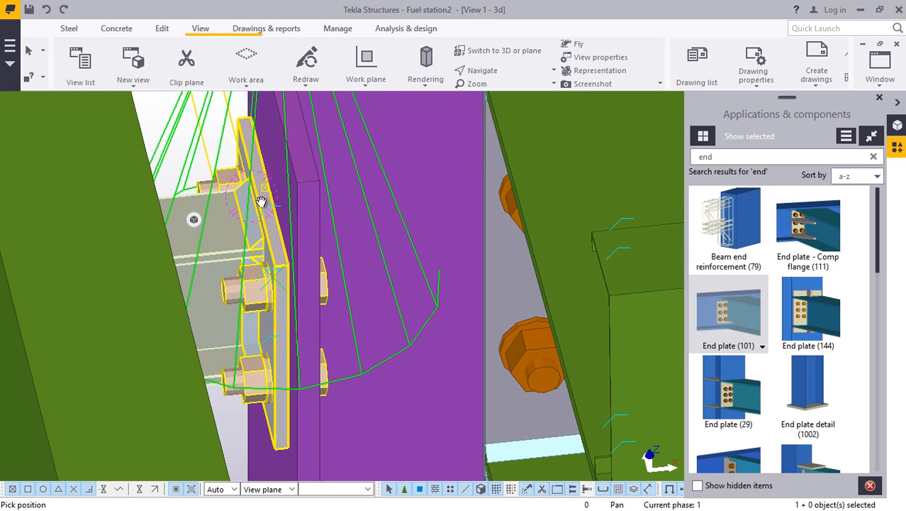
drag(261, 202, 128, 221)
scroll(263, 252, down, 3)
drag(263, 211, 365, 182)
scroll(274, 283, up, 3)
right_click(195, 148)
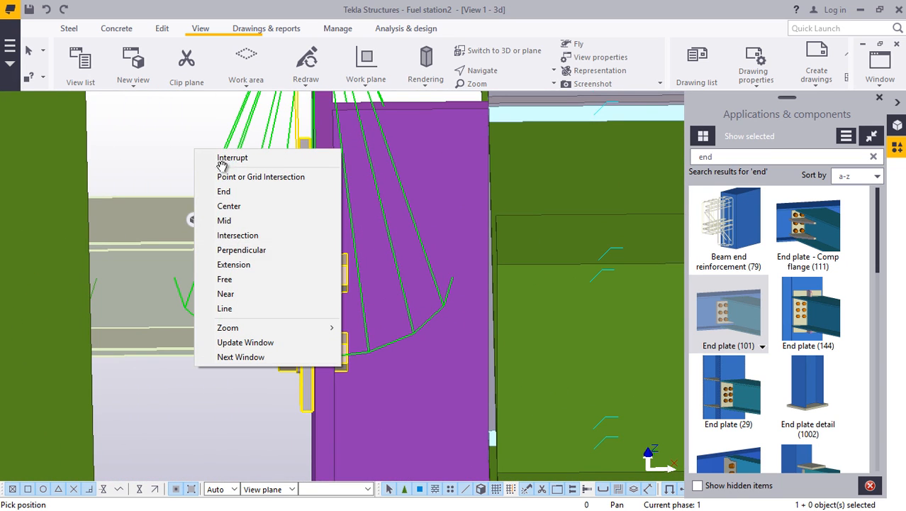
click(222, 158)
Copy the connected short beam 300 mm straight down along the column, using a point on its top flange edge as origin.
right_click(182, 134)
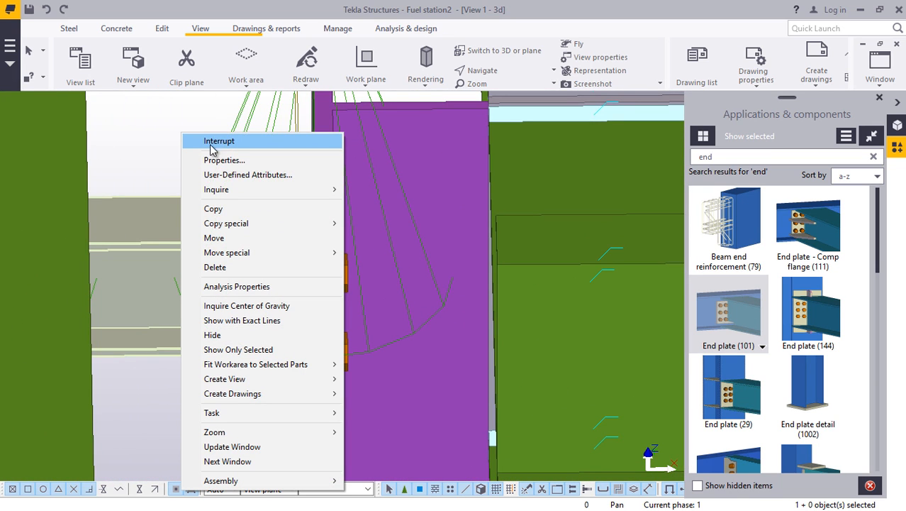
click(213, 209)
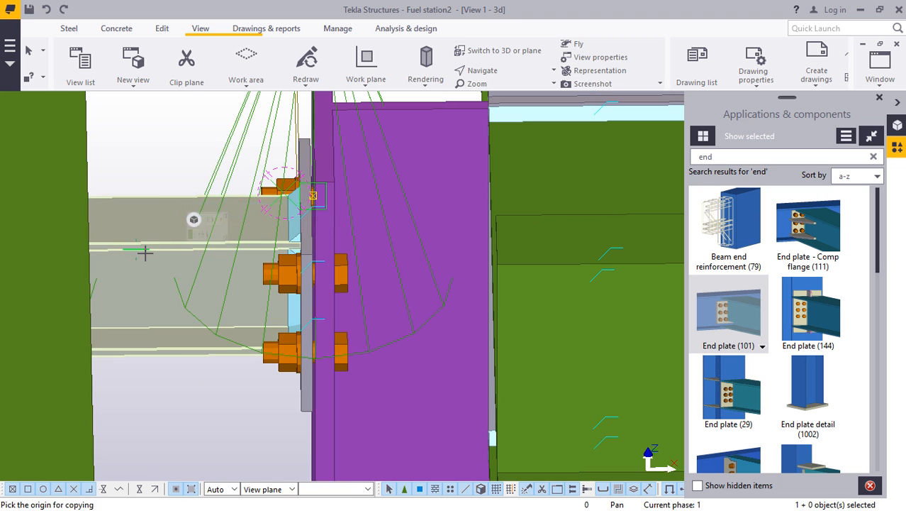
scroll(145, 253, up, 4)
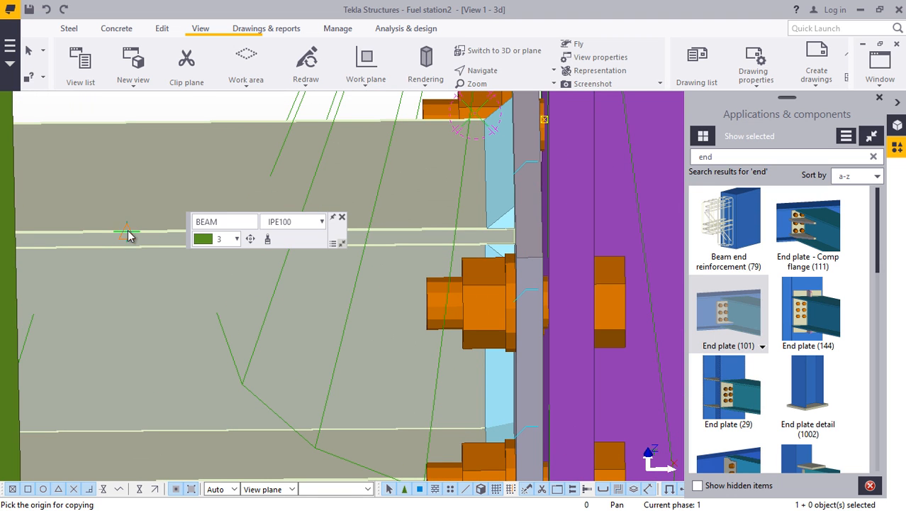
click(128, 231)
scroll(132, 223, down, 4)
scroll(128, 341, up, 4)
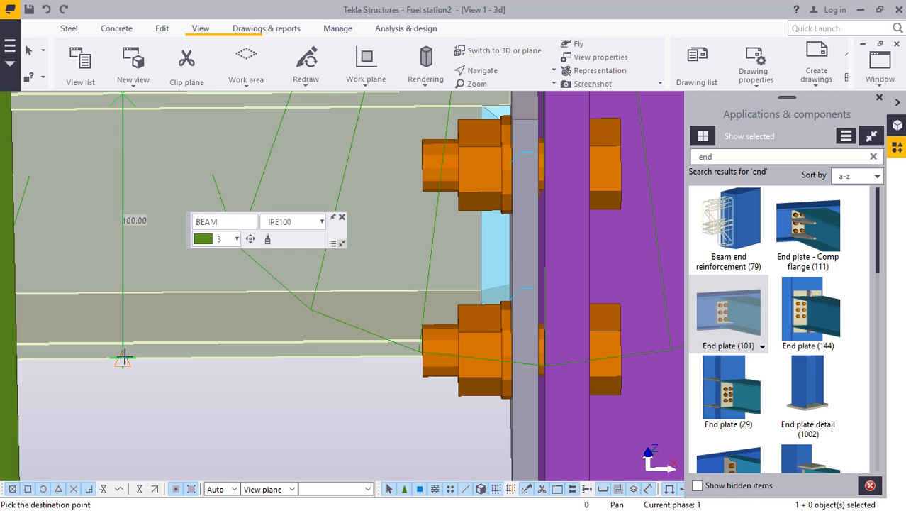
text(300)
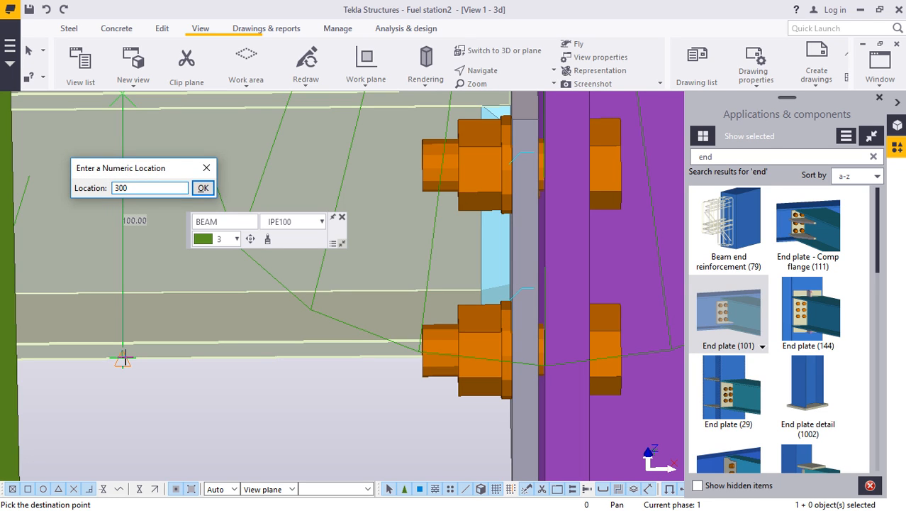
key(Return)
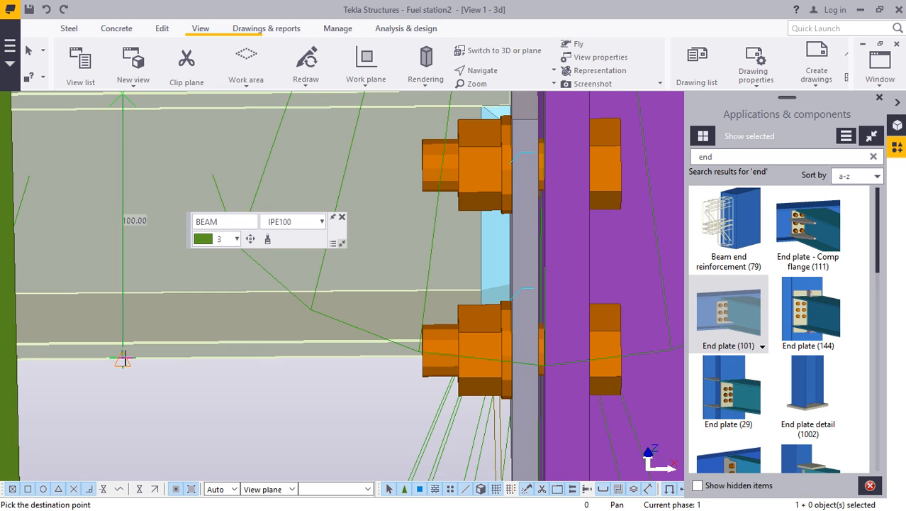
scroll(237, 269, down, 5)
scroll(266, 269, down, 3)
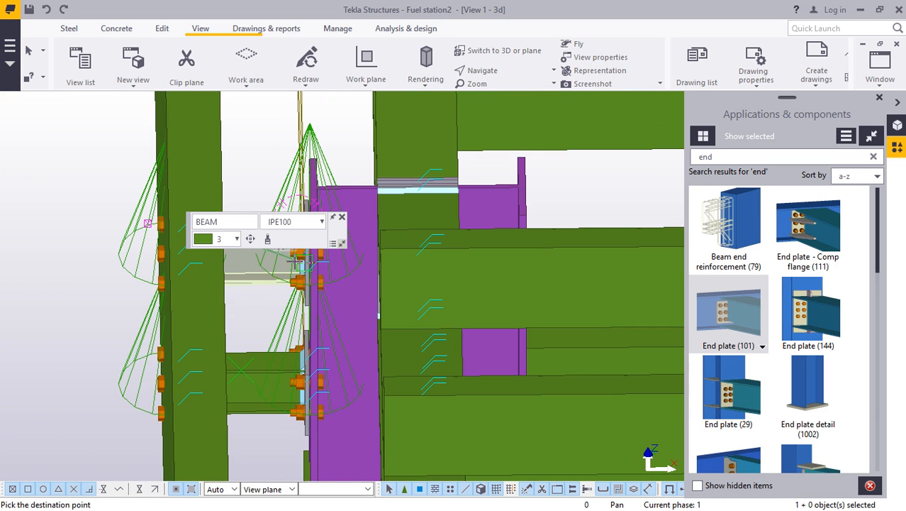
right_click(3, 263)
click(44, 271)
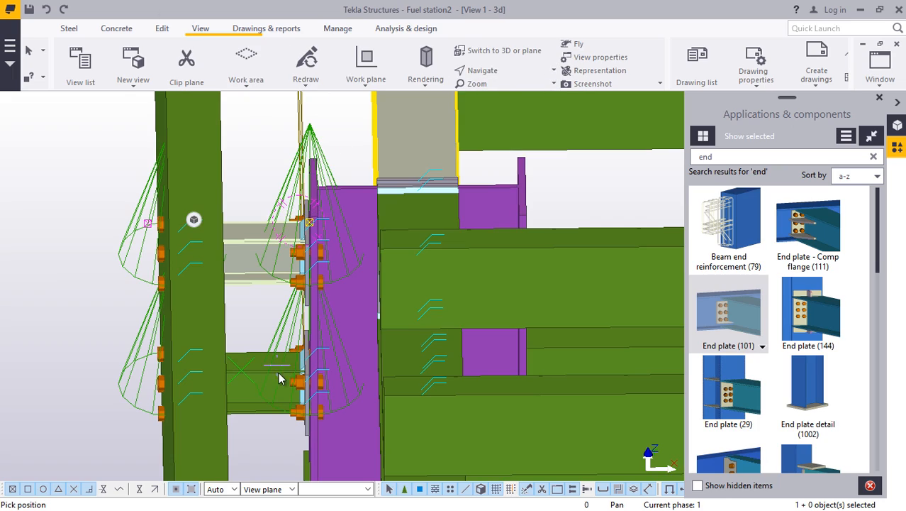
Select the upper and lower connected short beams between the column and edge beam and start copying them.
ctrl+middle_drag(279, 371, 141, 154)
right_click(142, 154)
click(137, 161)
scroll(277, 198, up, 3)
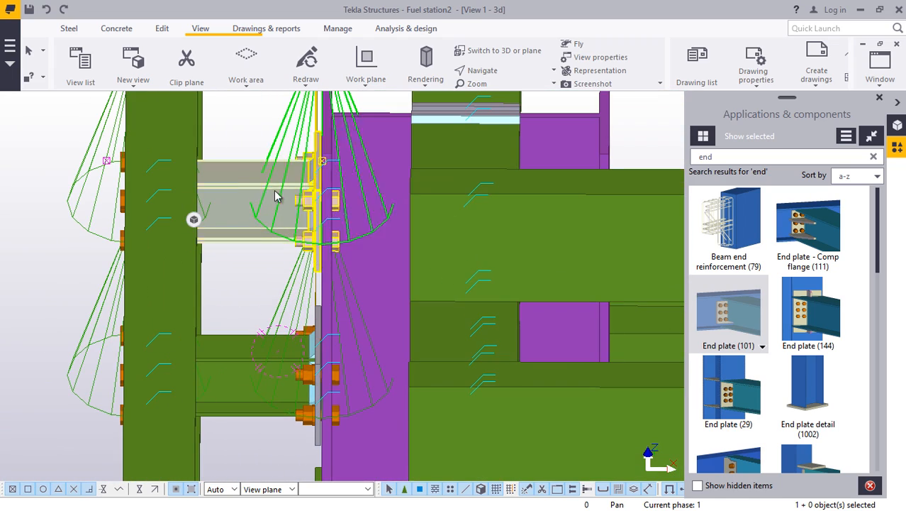
click(243, 388)
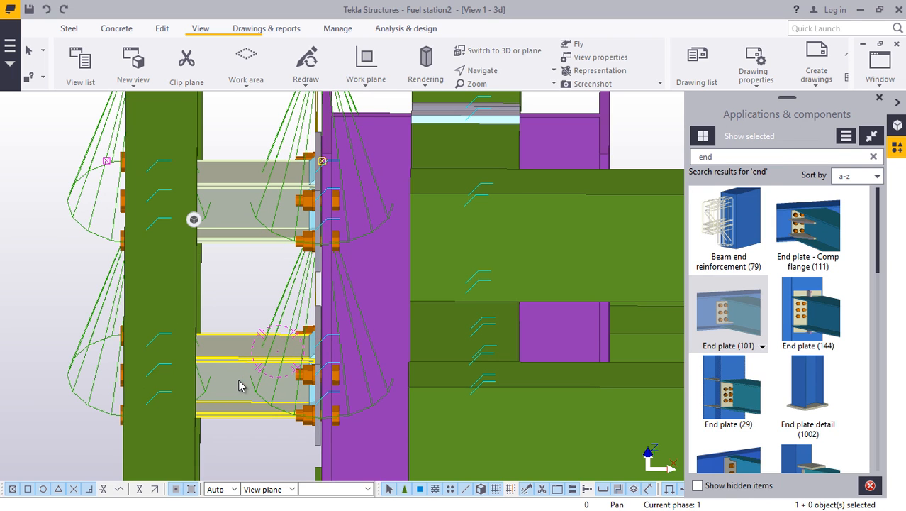
ctrl+click(239, 381)
right_click(45, 137)
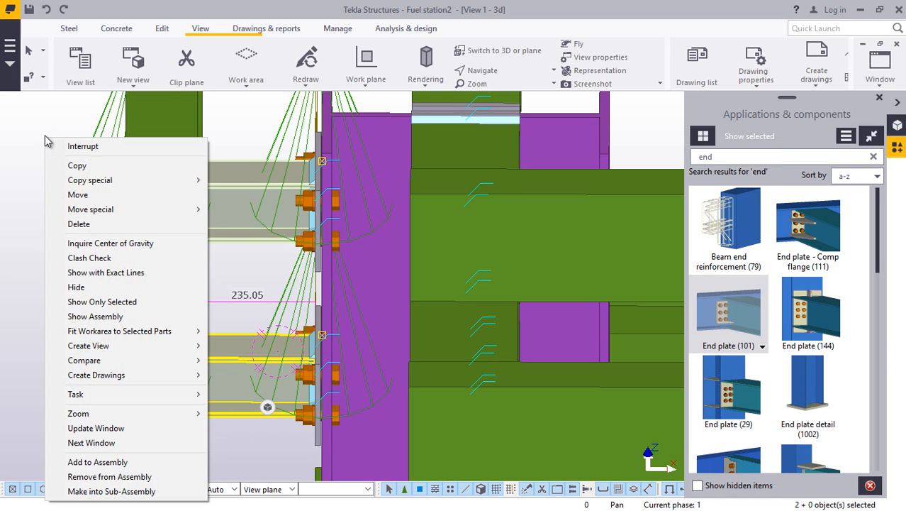
click(78, 165)
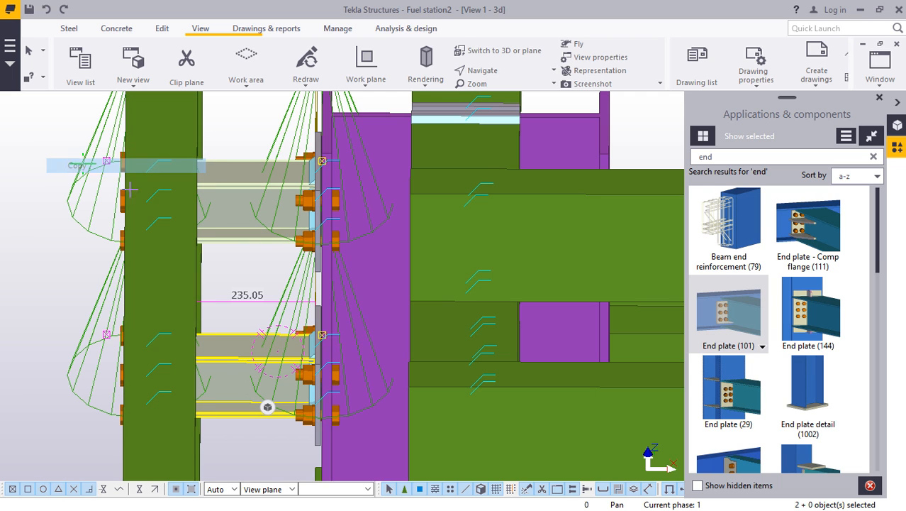
Set the point where web and outer flange meet at the purple column's top as the copy origin.
scroll(306, 339, down, 2)
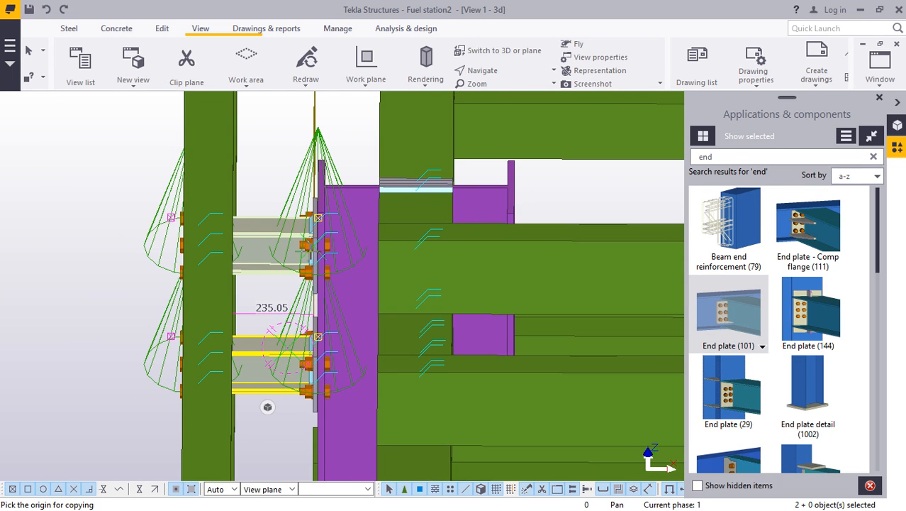
scroll(310, 243, down, 1)
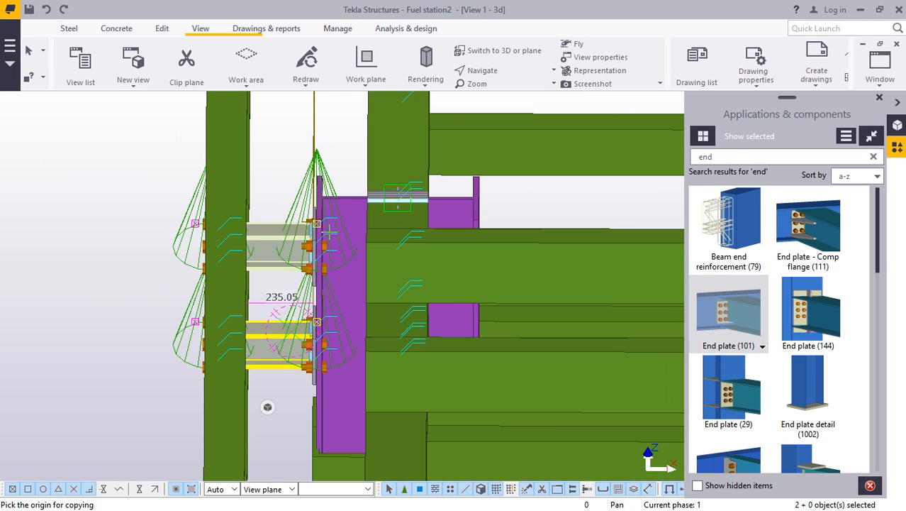
click(498, 71)
click(494, 93)
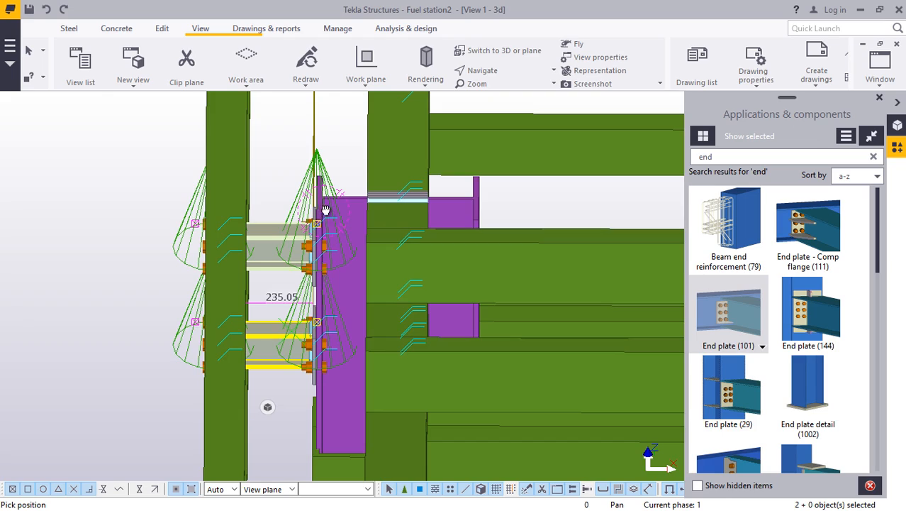
drag(325, 210, 394, 254)
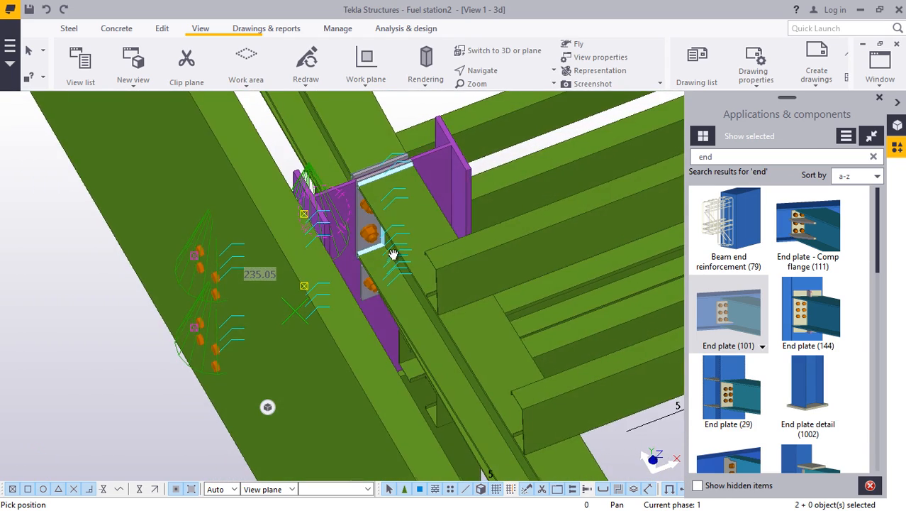
scroll(295, 169, up, 4)
right_click(257, 129)
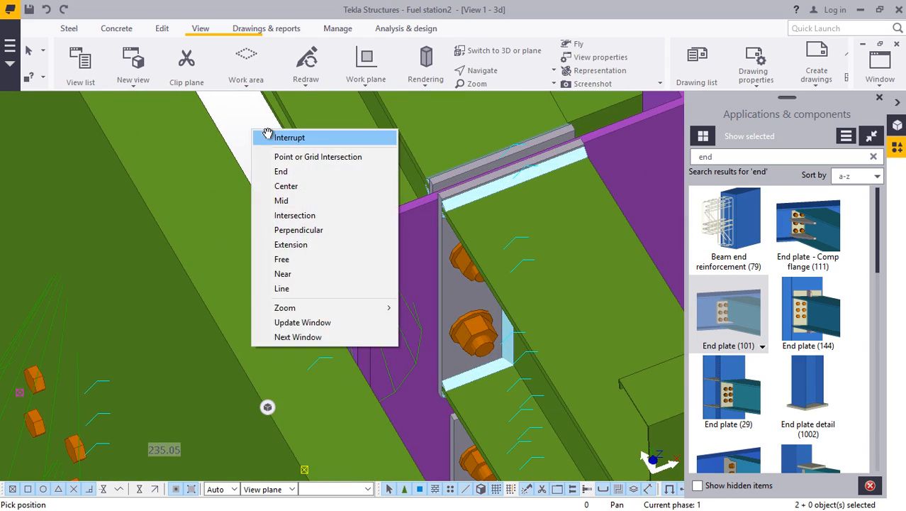
click(268, 136)
scroll(307, 237, up, 3)
scroll(315, 244, up, 2)
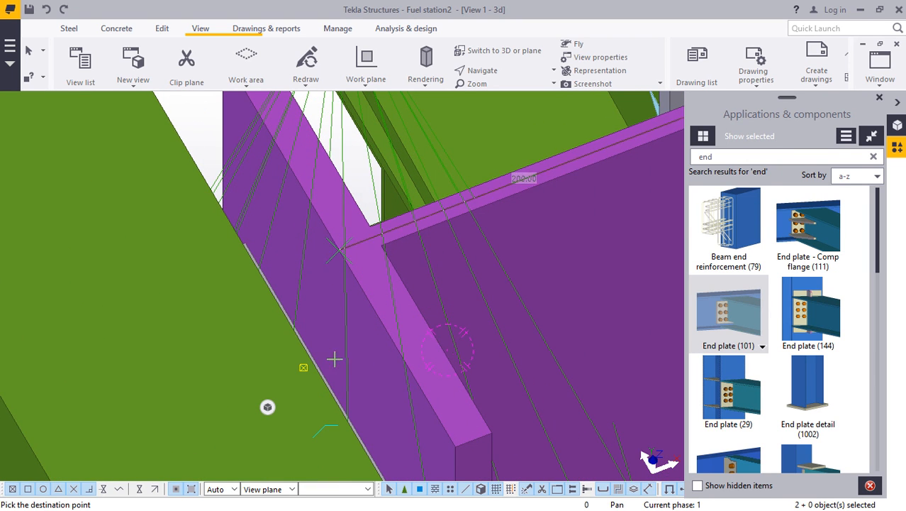
Place the copied pair of short beams at the matching point of the next column, 6000 mm along the canopy edge.
scroll(334, 359, down, 8)
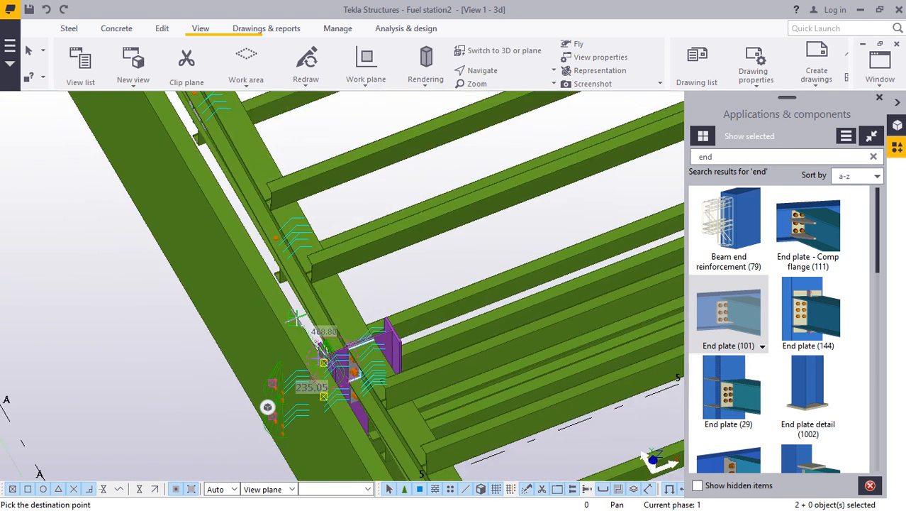
scroll(298, 315, down, 4)
scroll(277, 241, up, 5)
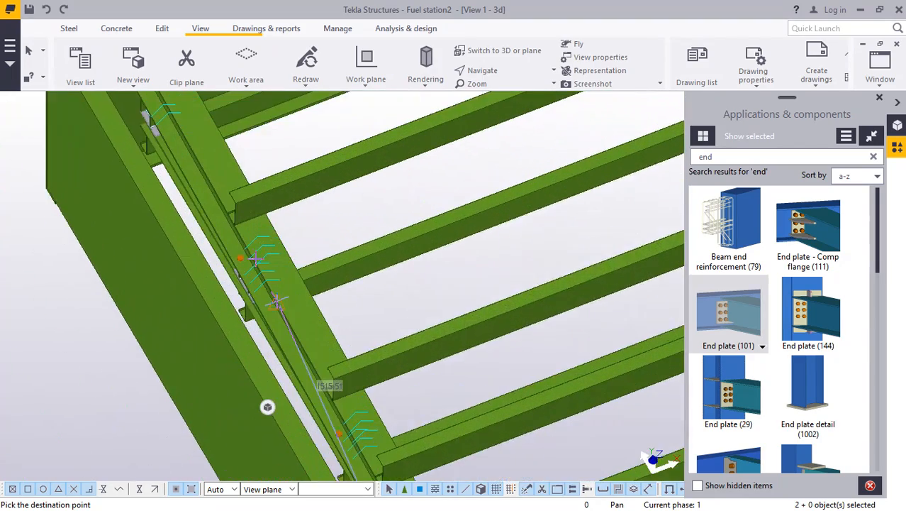
scroll(267, 407, down, 5)
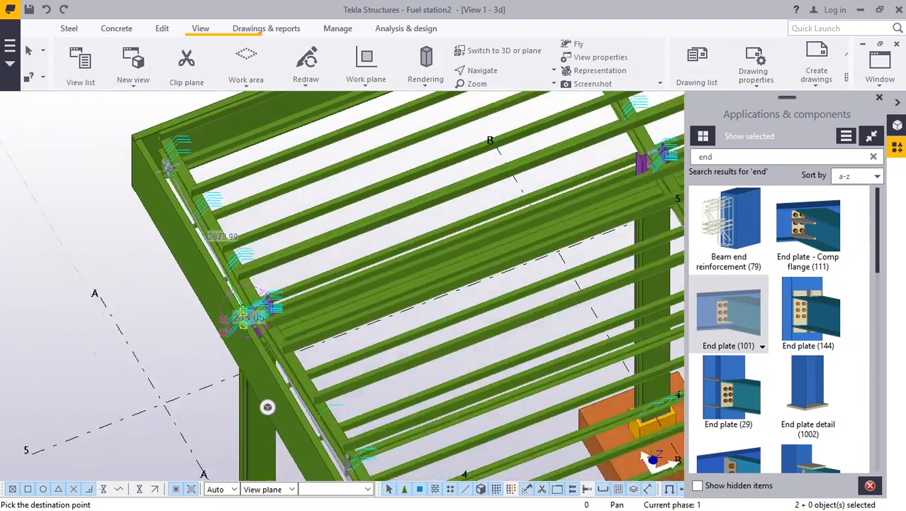
scroll(267, 407, down, 5)
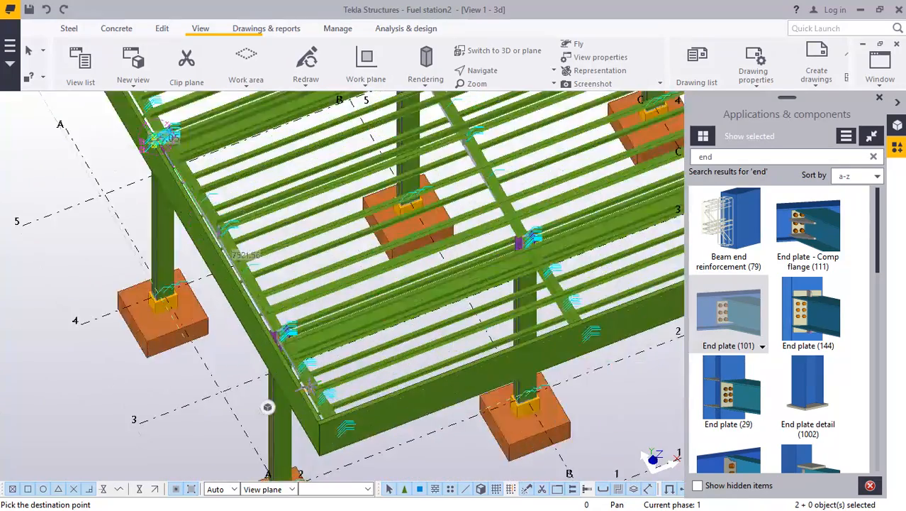
scroll(267, 407, up, 8)
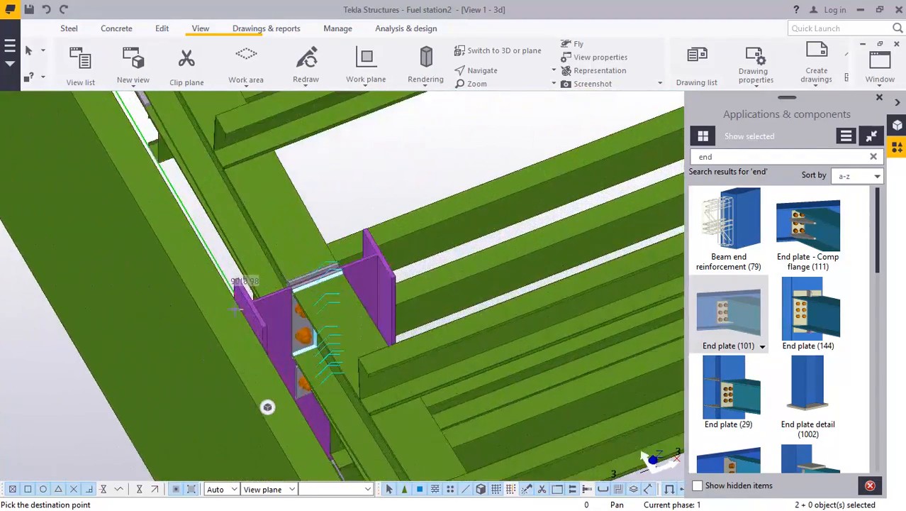
scroll(236, 310, up, 6)
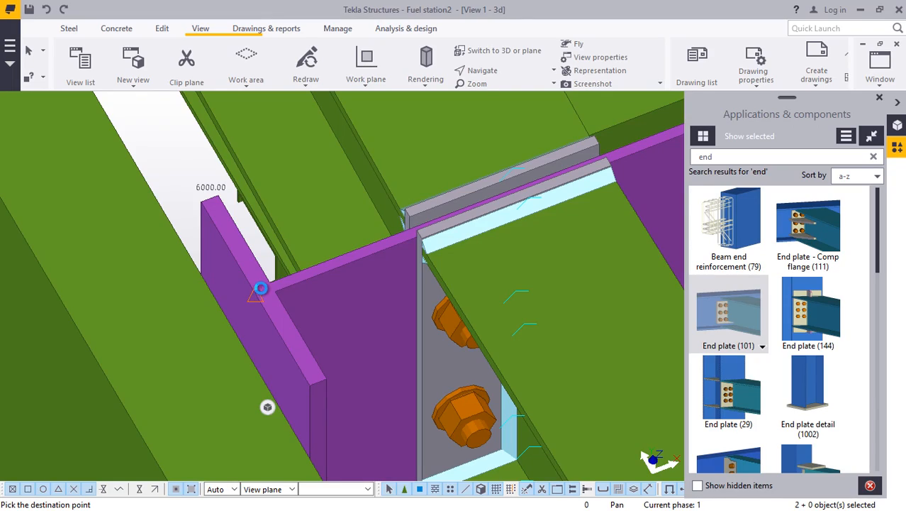
scroll(261, 287, down, 8)
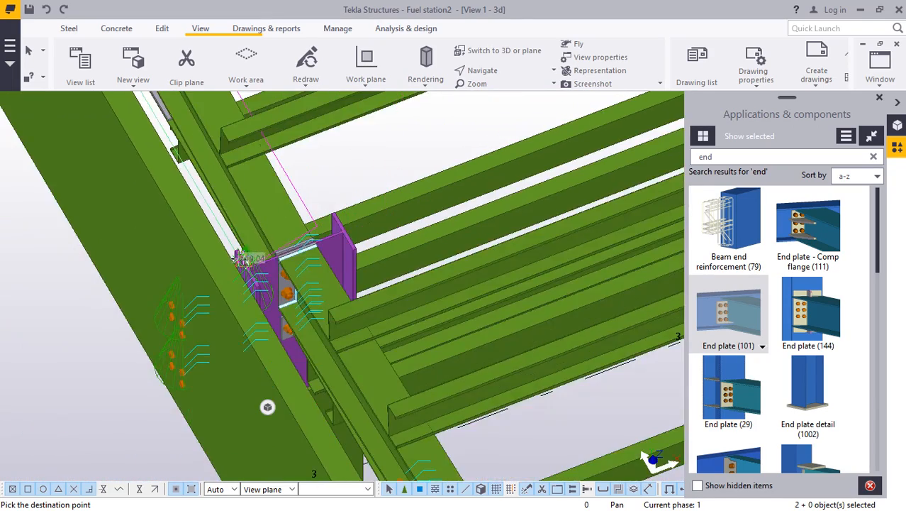
scroll(237, 249, down, 10)
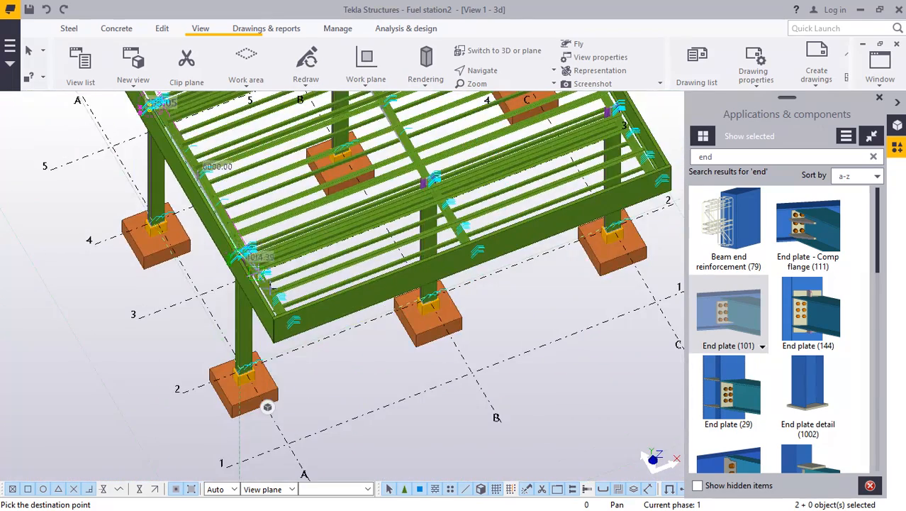
scroll(305, 298, up, 2)
right_click(356, 371)
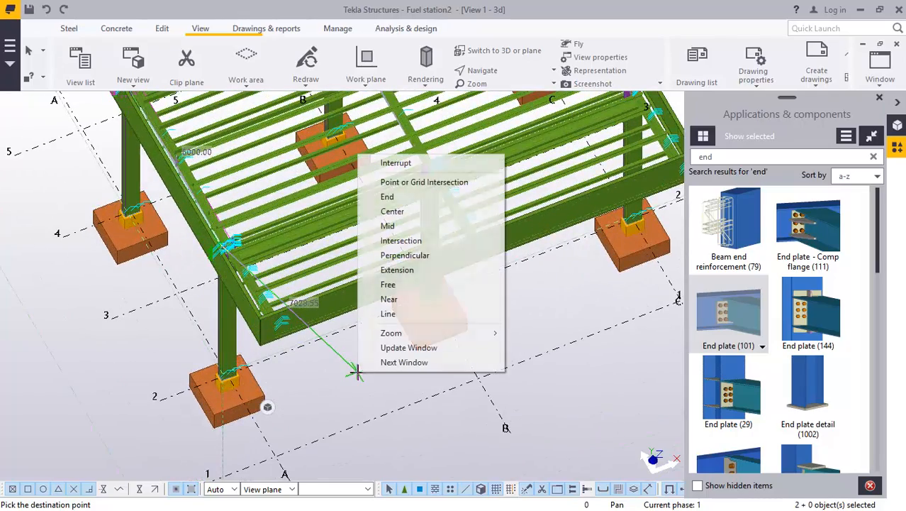
click(391, 182)
Examine the copied short beams and their end-plate connections at the second column from the inner side.
scroll(202, 275, up, 8)
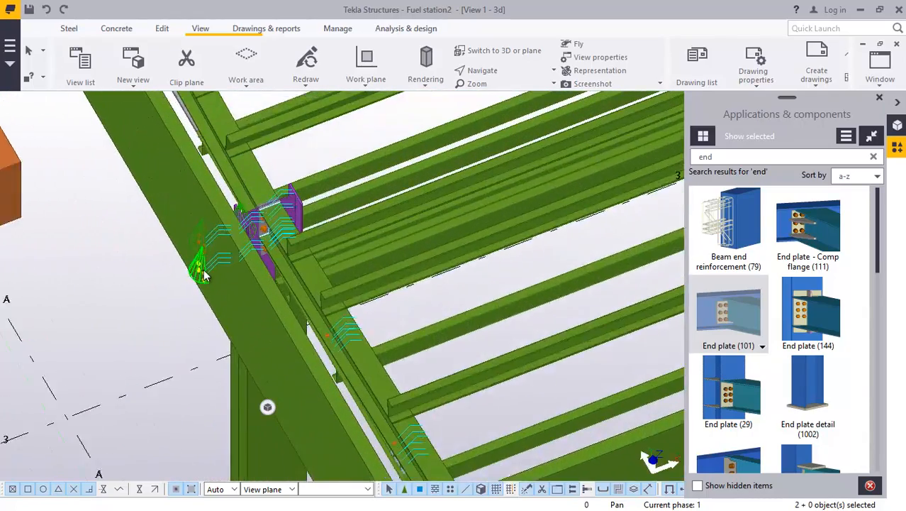
scroll(195, 257, up, 6)
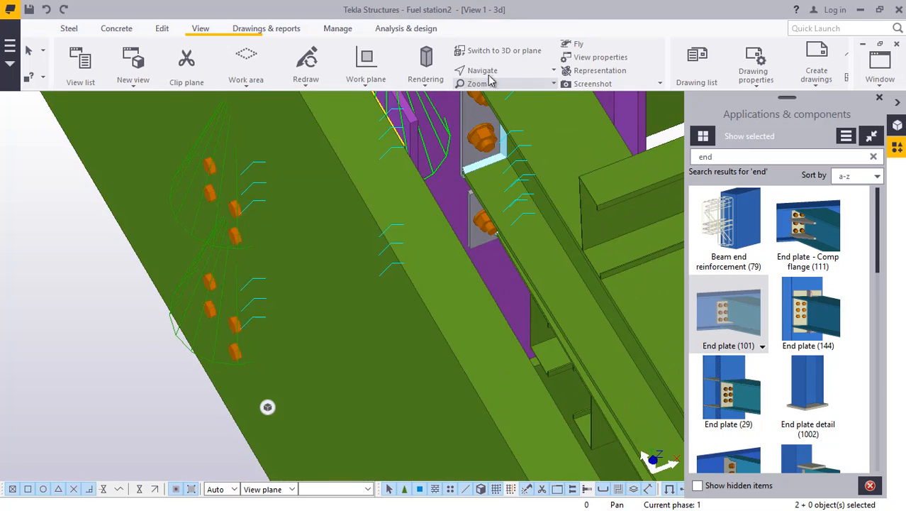
click(501, 72)
click(481, 89)
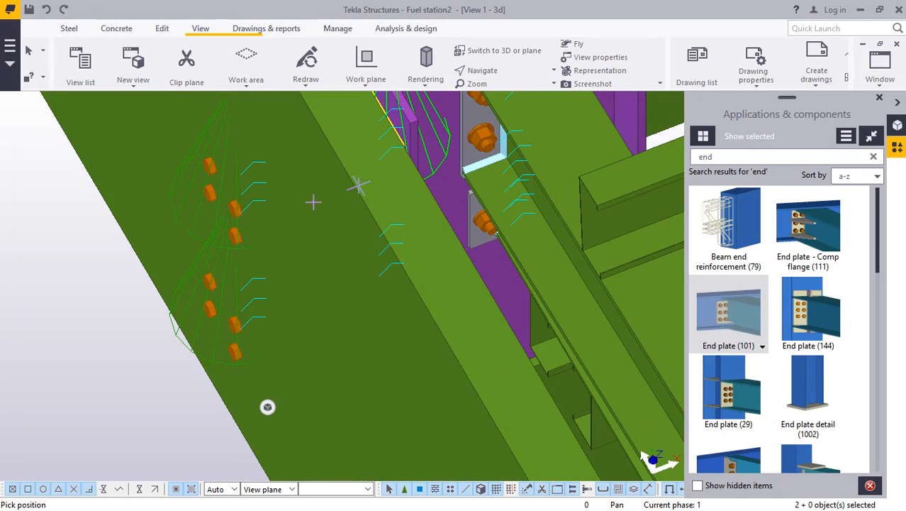
click(246, 220)
drag(247, 224, 105, 209)
scroll(310, 233, up, 2)
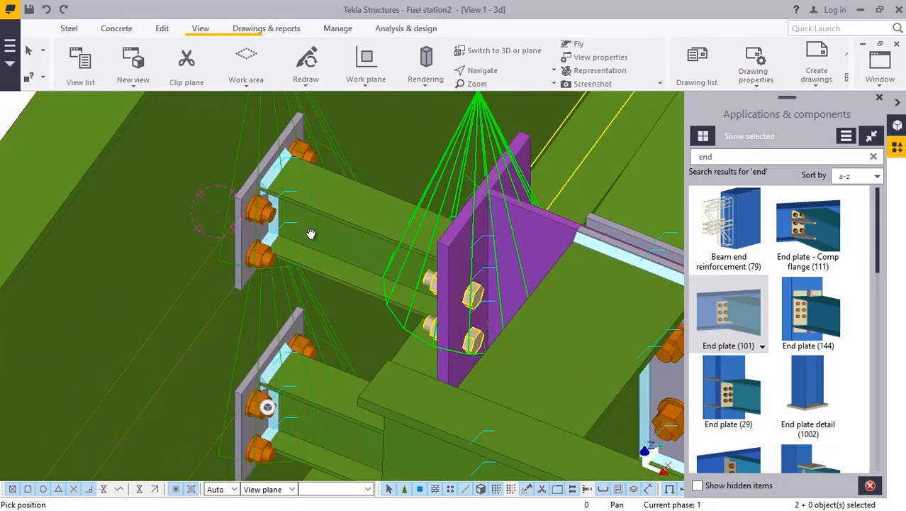
scroll(311, 234, up, 2)
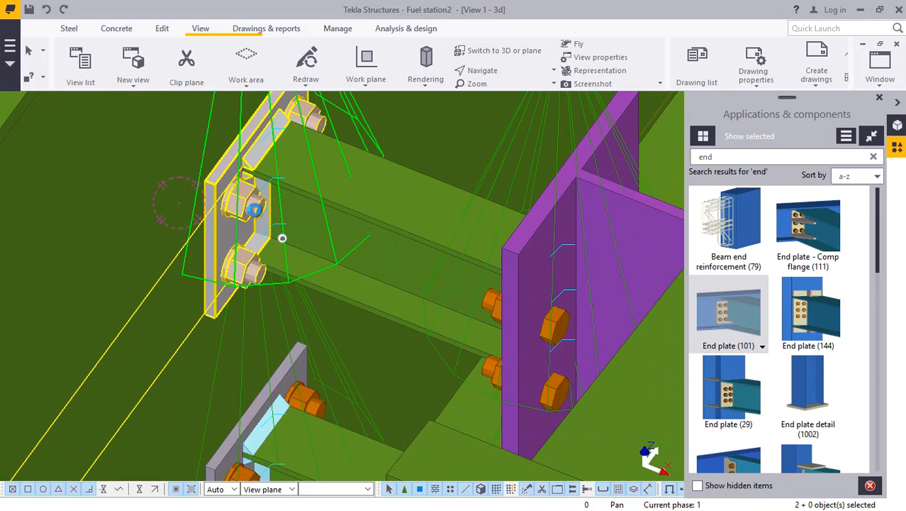
Review the bolt size options and end plate settings of the upper short beam's connection to the edge beam.
double_click(254, 209)
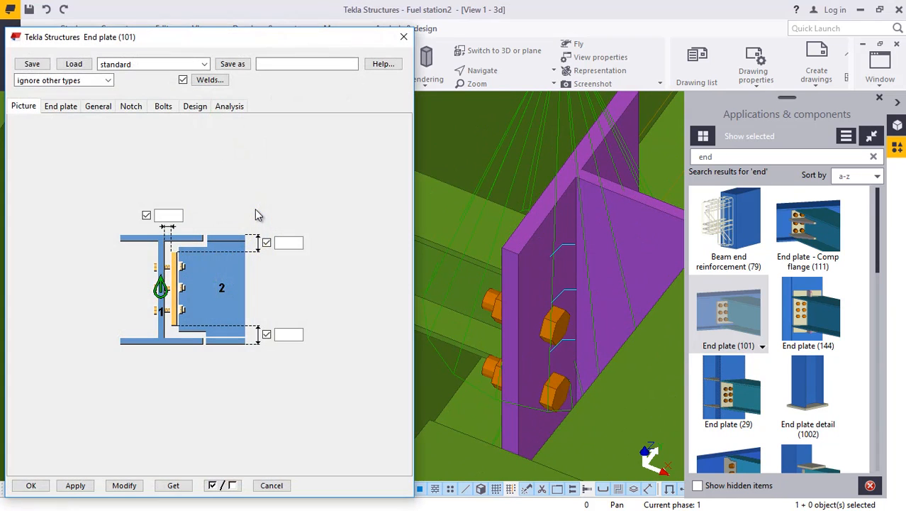
click(164, 106)
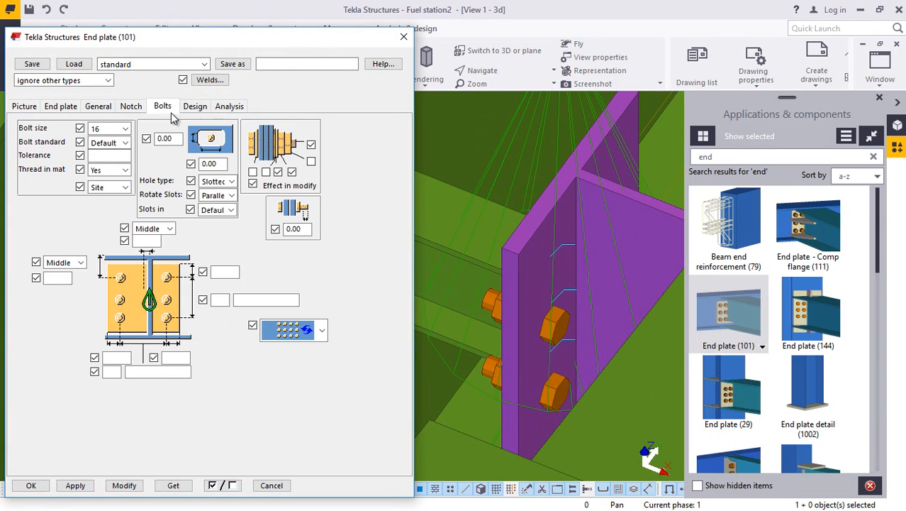
click(123, 129)
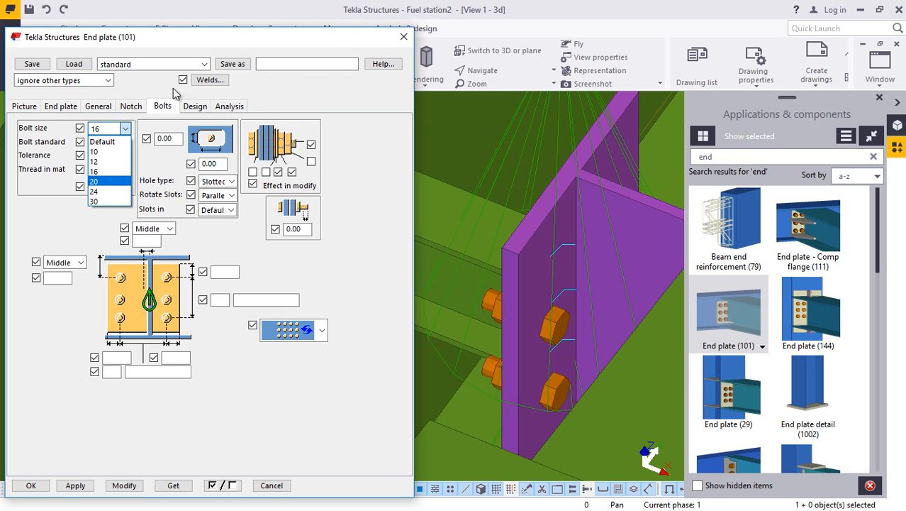
key(Escape)
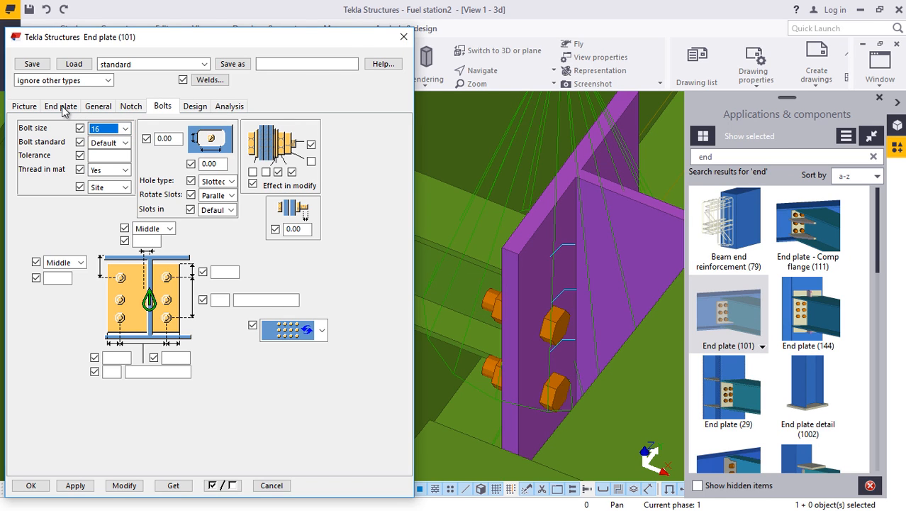
click(62, 106)
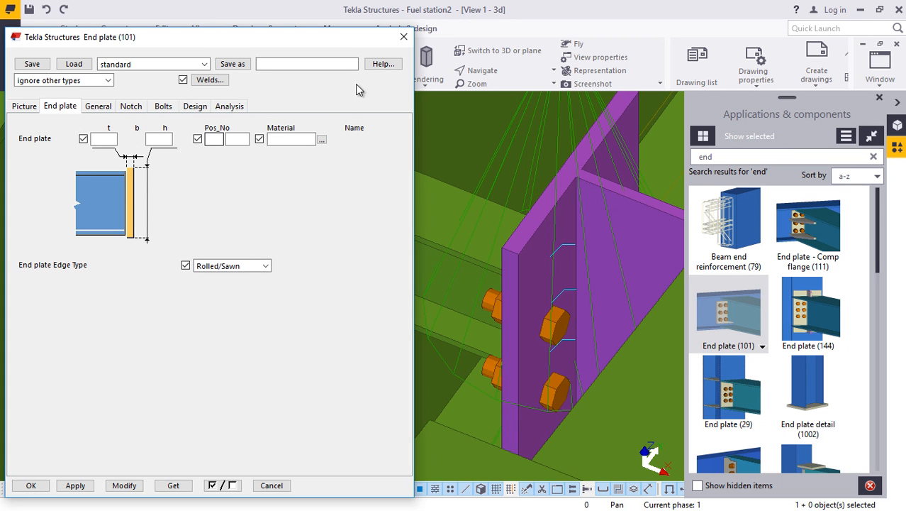
click(406, 36)
Examine the whole canopy frame and the column connections along its opposite edge.
scroll(354, 254, down, 5)
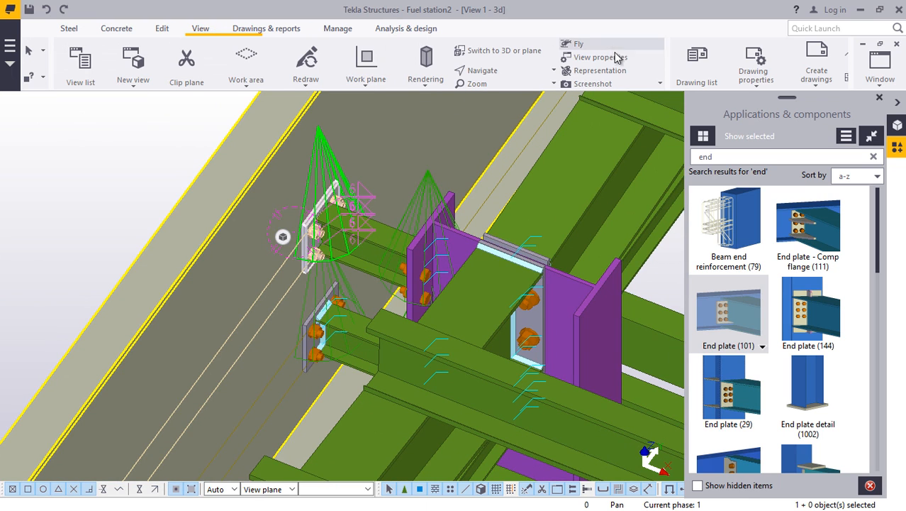
click(486, 73)
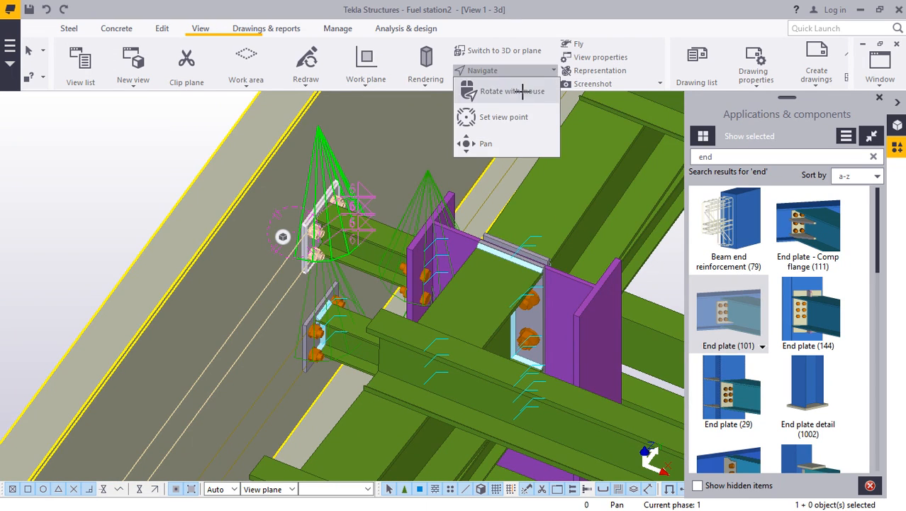
click(523, 90)
drag(357, 198, 284, 224)
scroll(283, 224, down, 10)
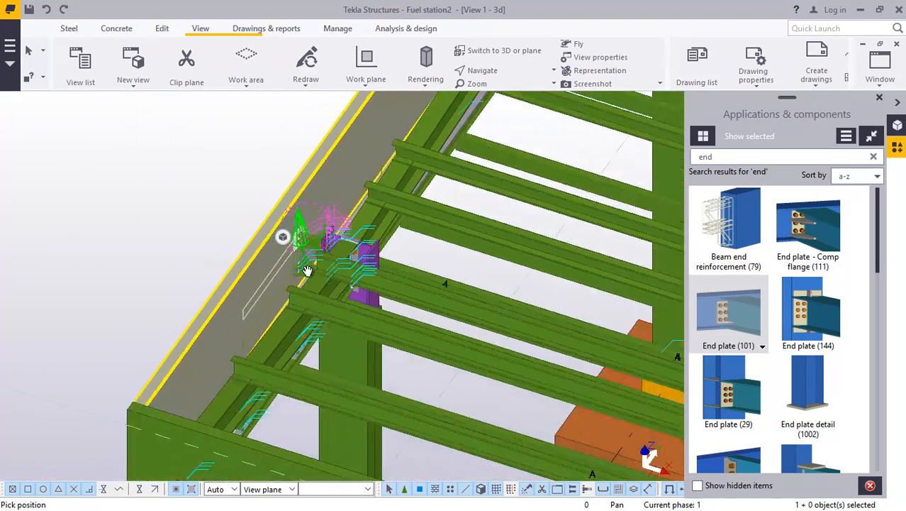
scroll(314, 252, up, 5)
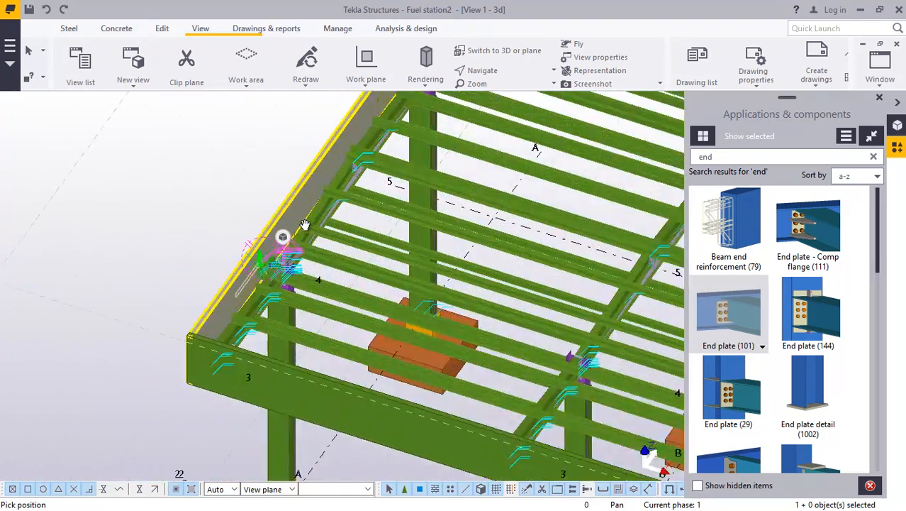
scroll(218, 238, down, 3)
scroll(355, 295, down, 2)
scroll(478, 284, up, 8)
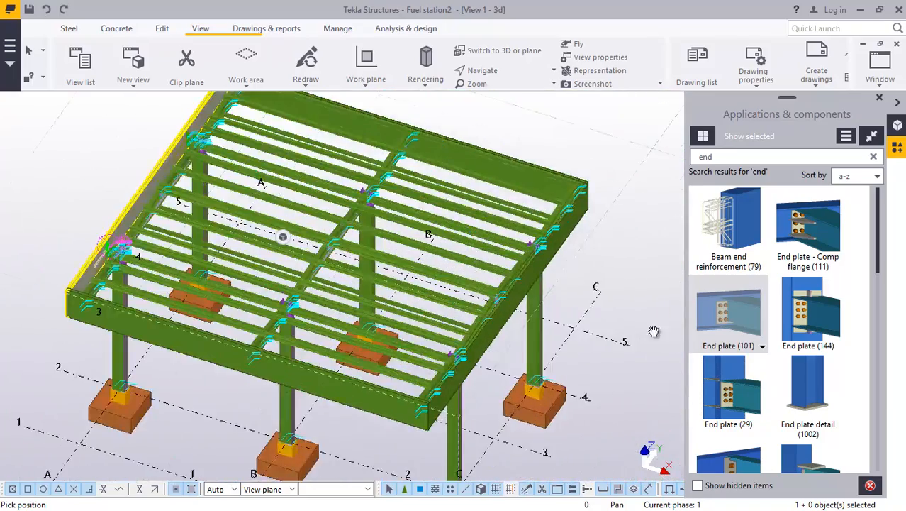
scroll(479, 284, down, 8)
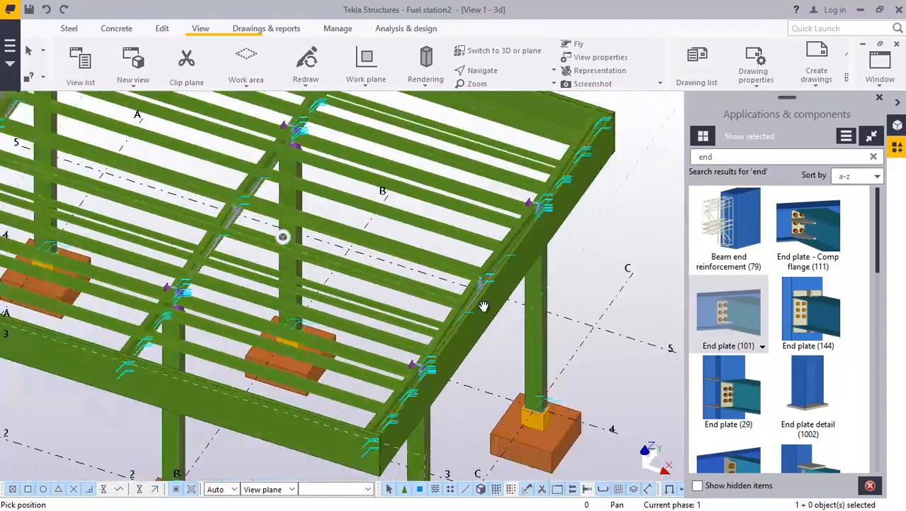
Inspect the column connections at the edge beam on the grid C side and compare them with the grid A side.
scroll(504, 289, up, 8)
scroll(568, 210, up, 8)
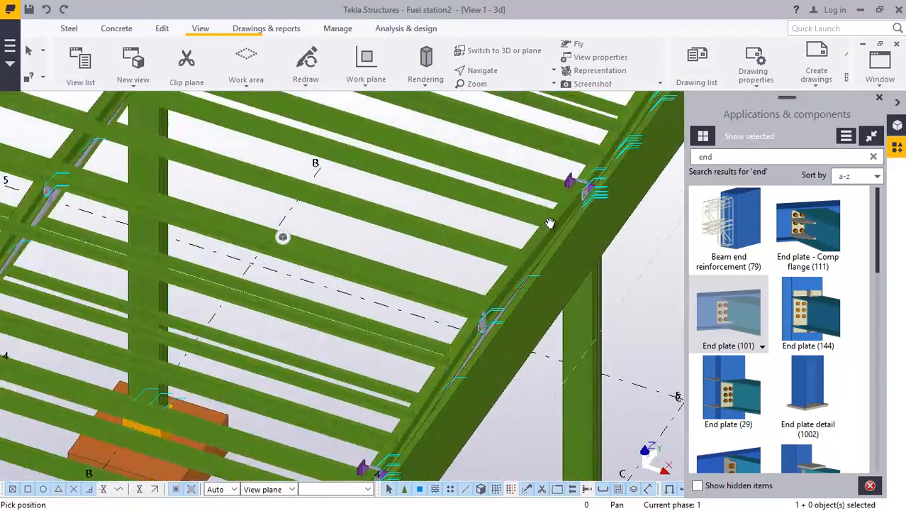
scroll(588, 192, down, 5)
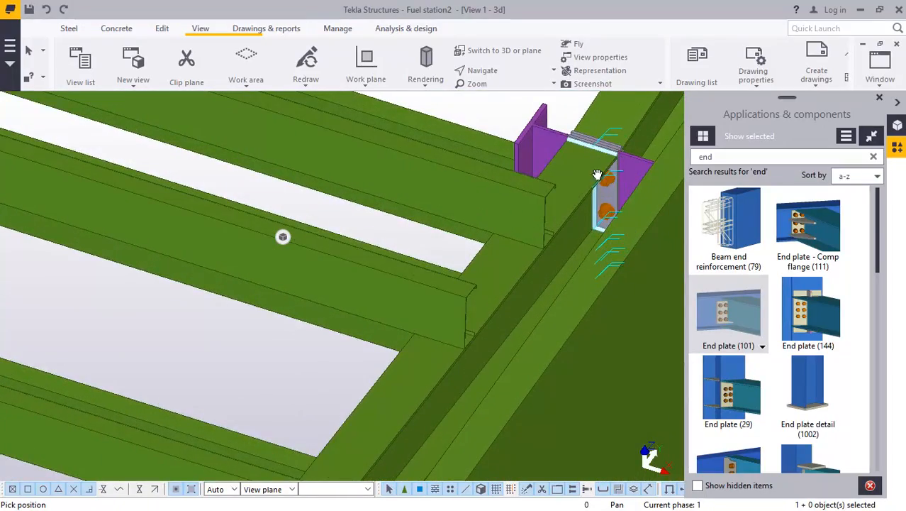
scroll(574, 211, down, 10)
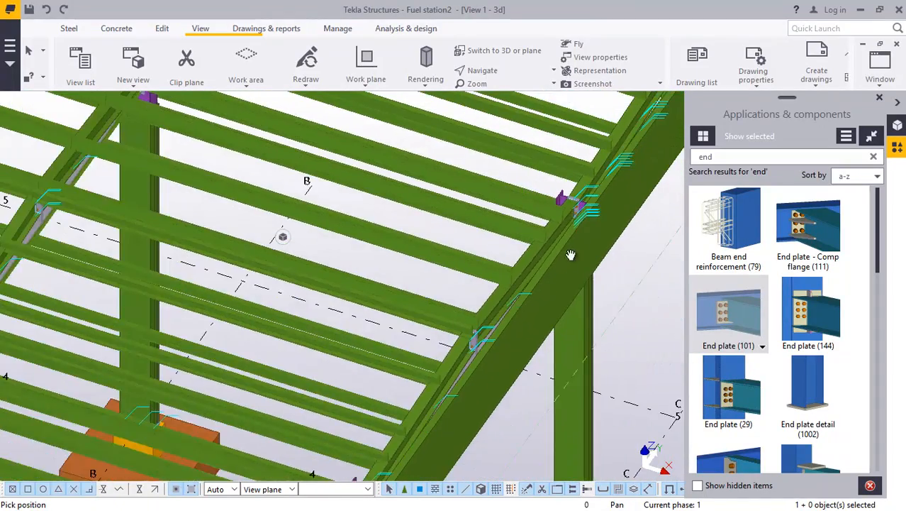
scroll(91, 194, up, 4)
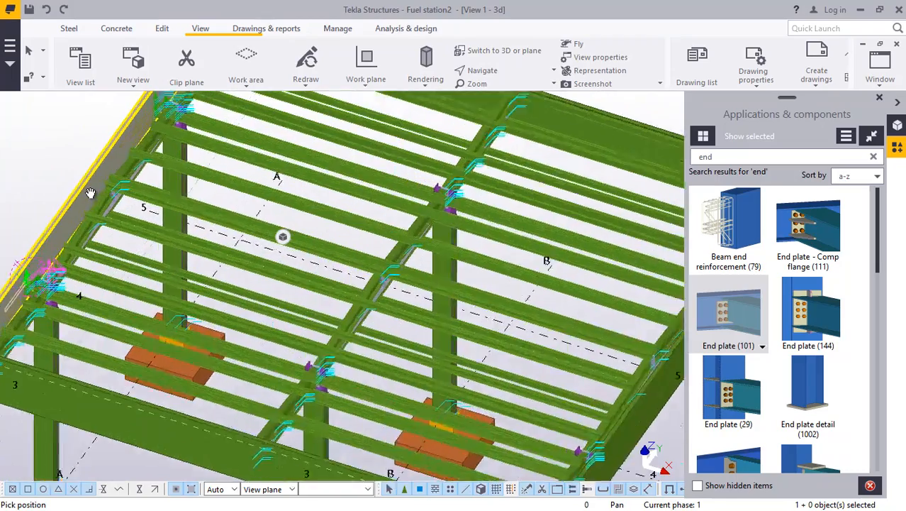
scroll(420, 253, down, 3)
right_click(139, 176)
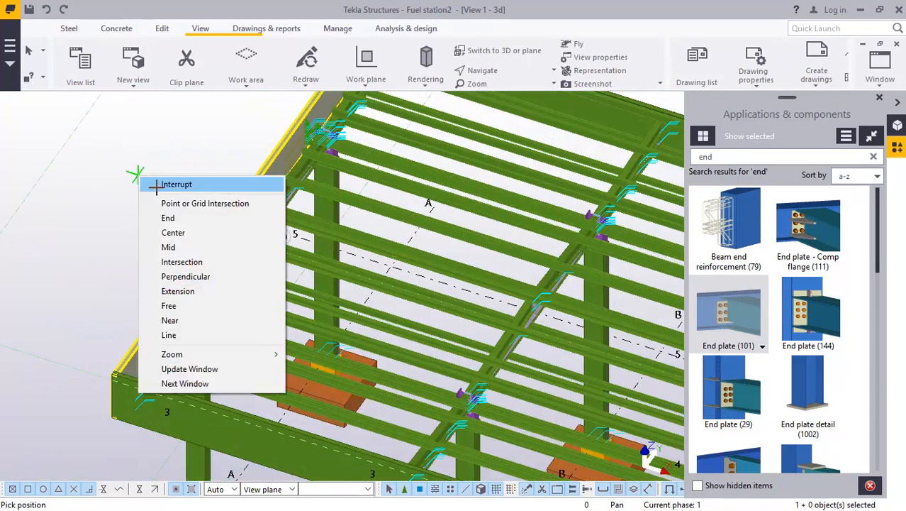
click(150, 178)
scroll(241, 177, up, 3)
scroll(241, 178, down, 3)
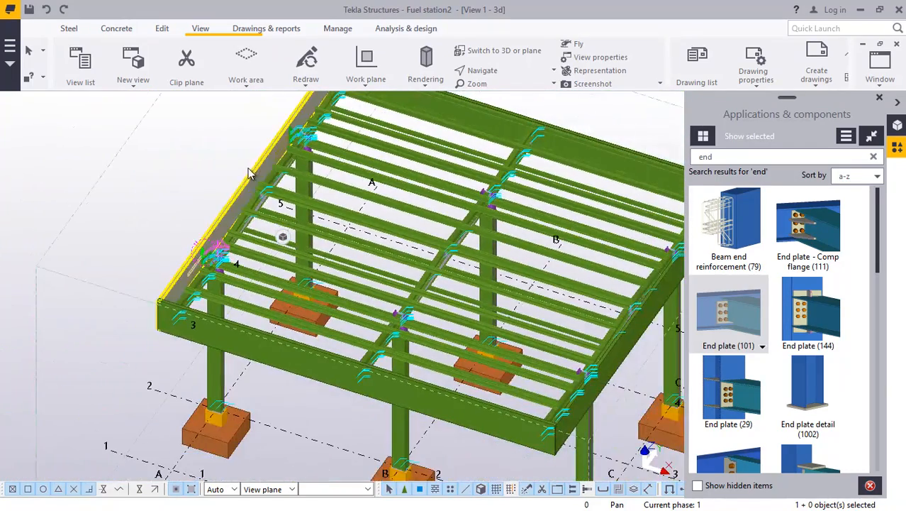
scroll(383, 358, down, 2)
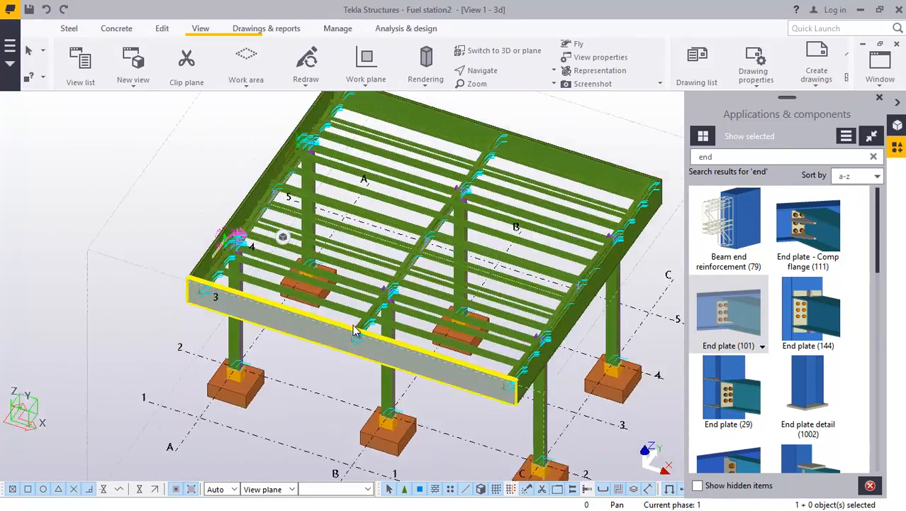
Set the work plane to the outer face of the canopy's front edge beam with the work plane tool.
scroll(348, 344, up, 5)
scroll(374, 394, up, 5)
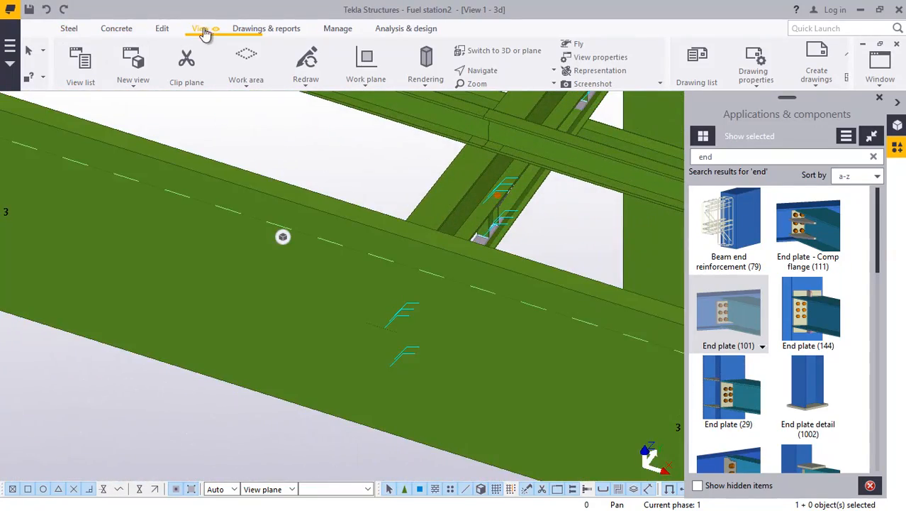
click(366, 90)
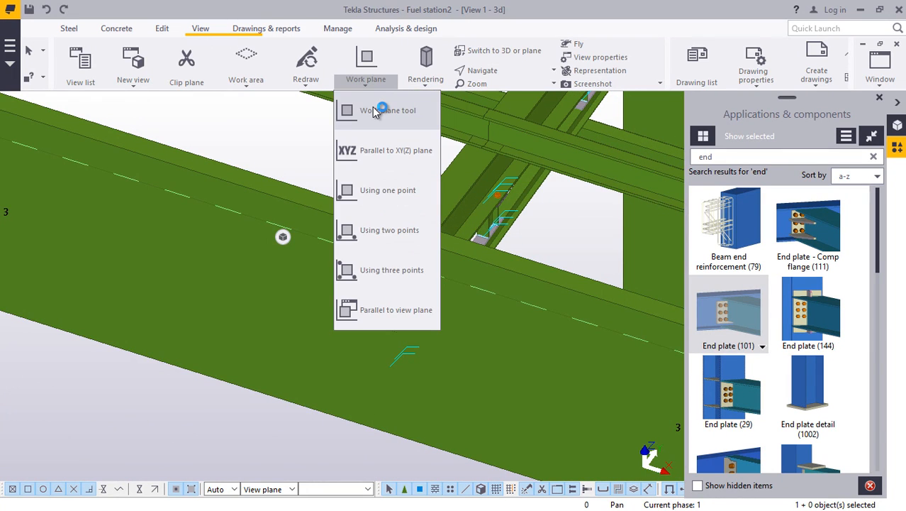
click(377, 111)
scroll(379, 277, down, 1)
scroll(379, 276, down, 3)
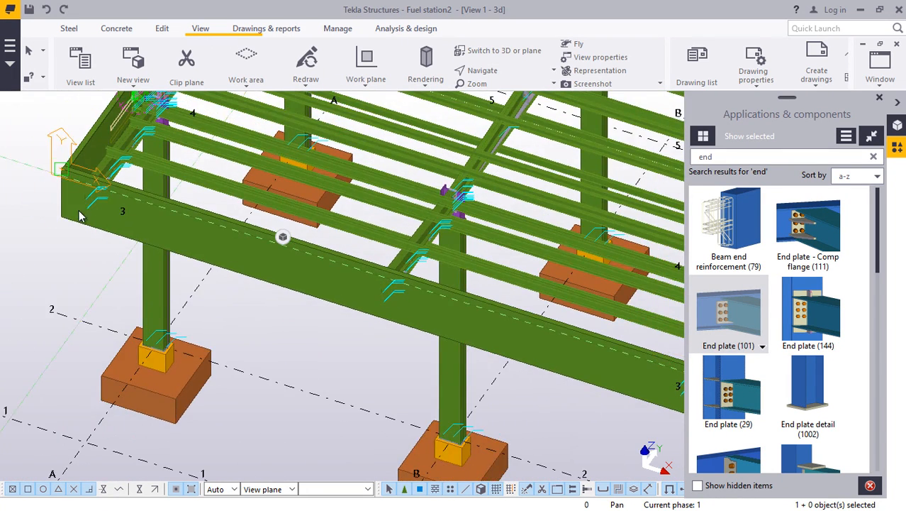
scroll(89, 248, up, 4)
scroll(82, 245, up, 1)
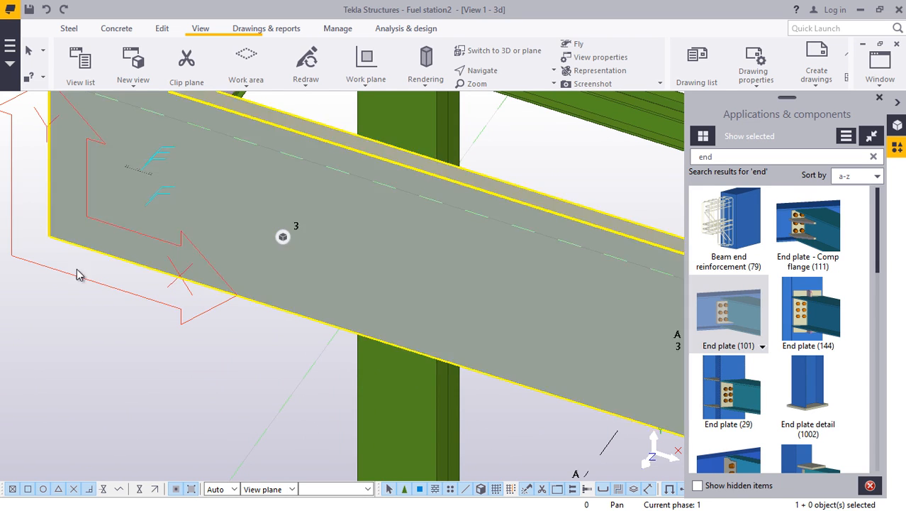
right_click(83, 292)
click(114, 300)
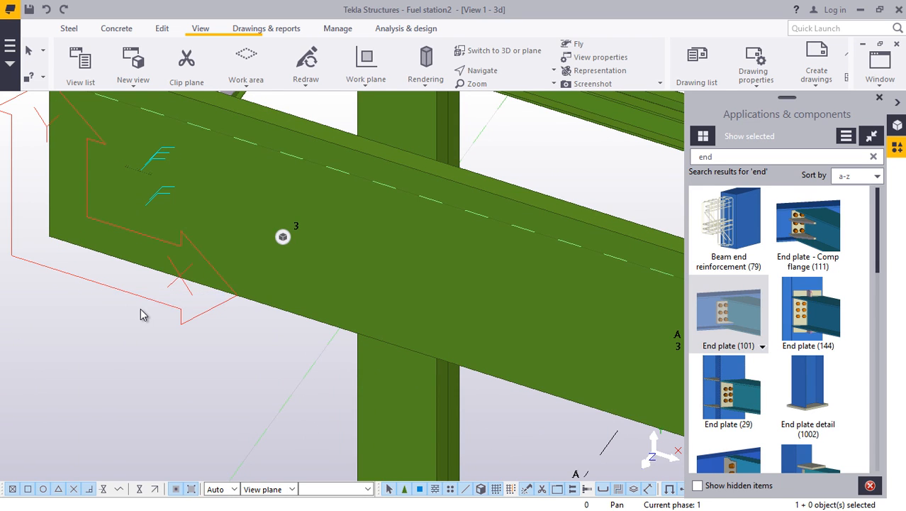
Select the upper and lower short beams at the front column on the grid A side together with their end-plate connections.
scroll(142, 313, down, 5)
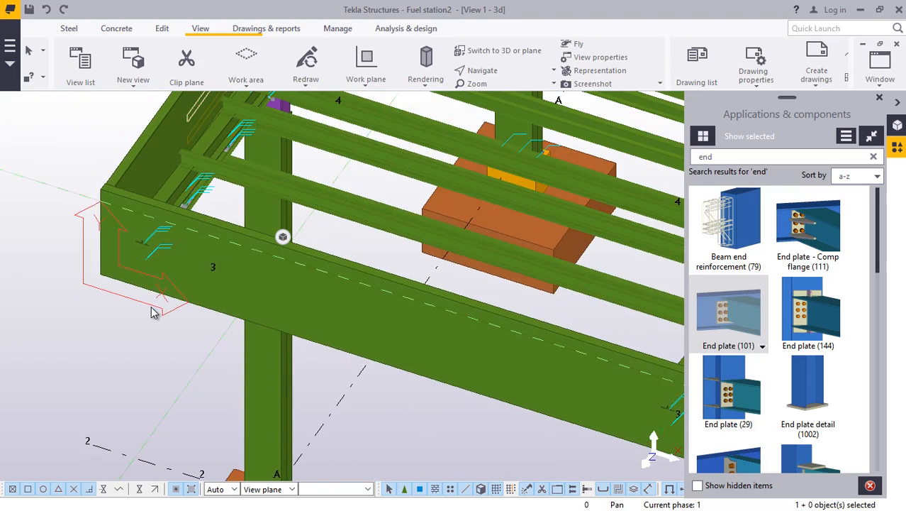
scroll(156, 310, down, 6)
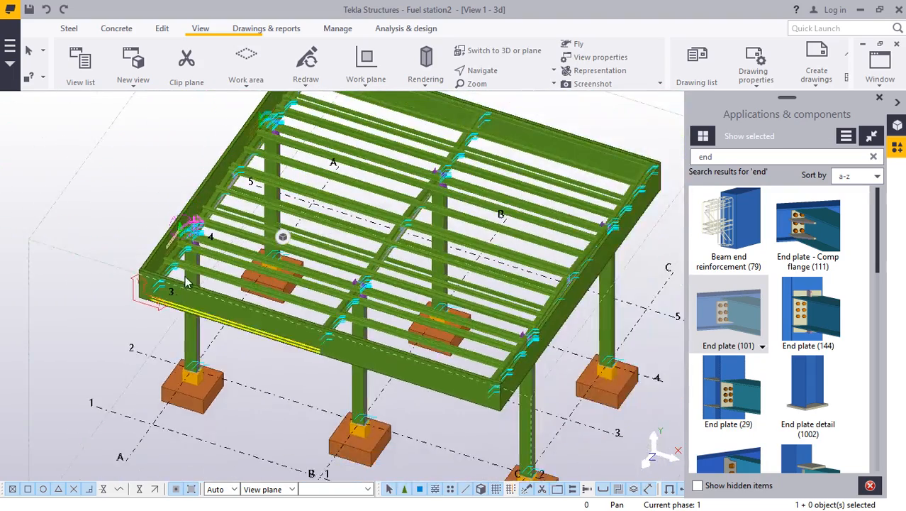
scroll(197, 204, up, 5)
scroll(197, 205, down, 2)
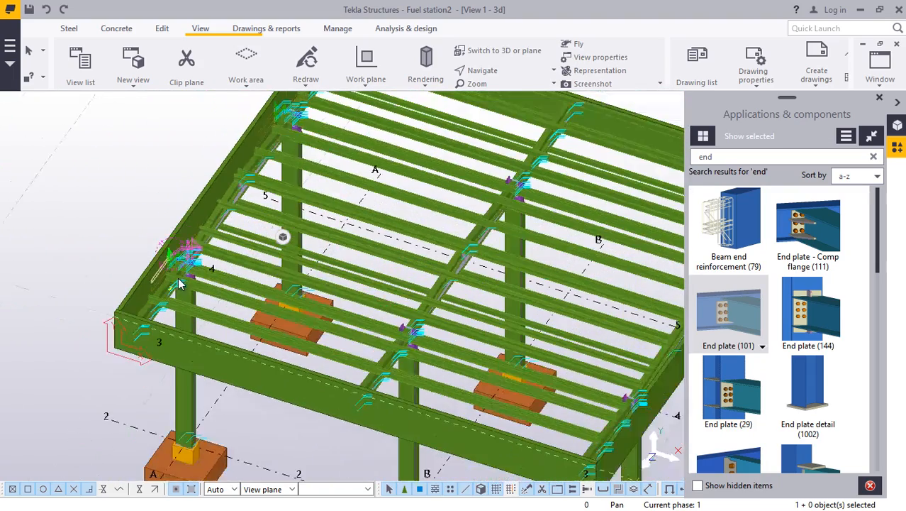
click(505, 70)
click(505, 90)
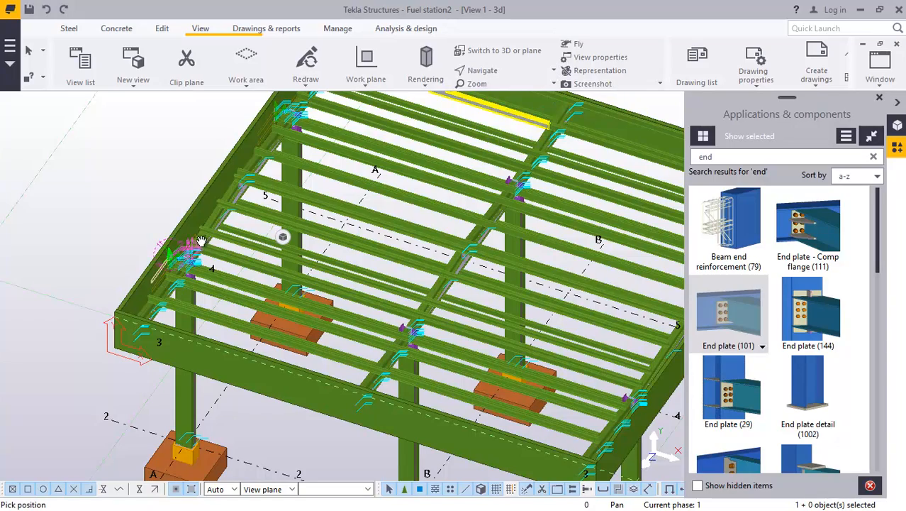
drag(201, 241, 195, 250)
scroll(213, 261, up, 5)
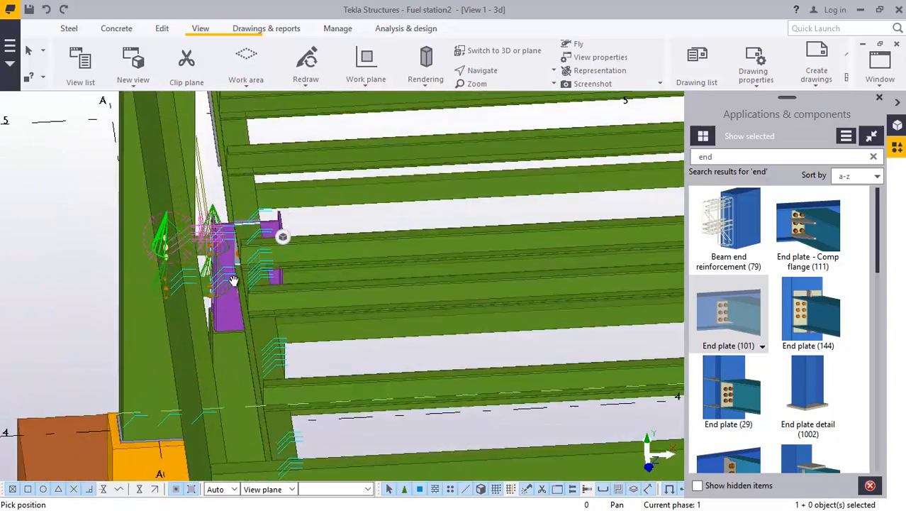
drag(233, 281, 200, 280)
right_click(58, 150)
click(65, 156)
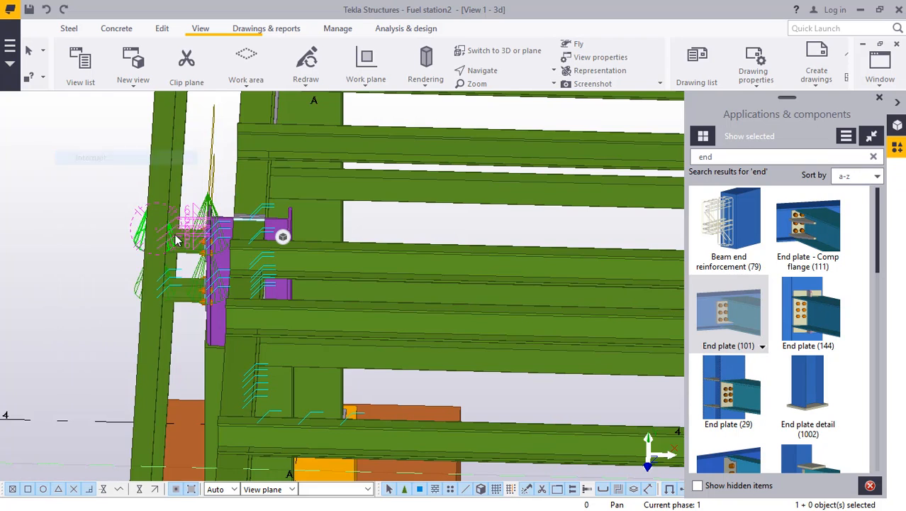
scroll(180, 241, up, 4)
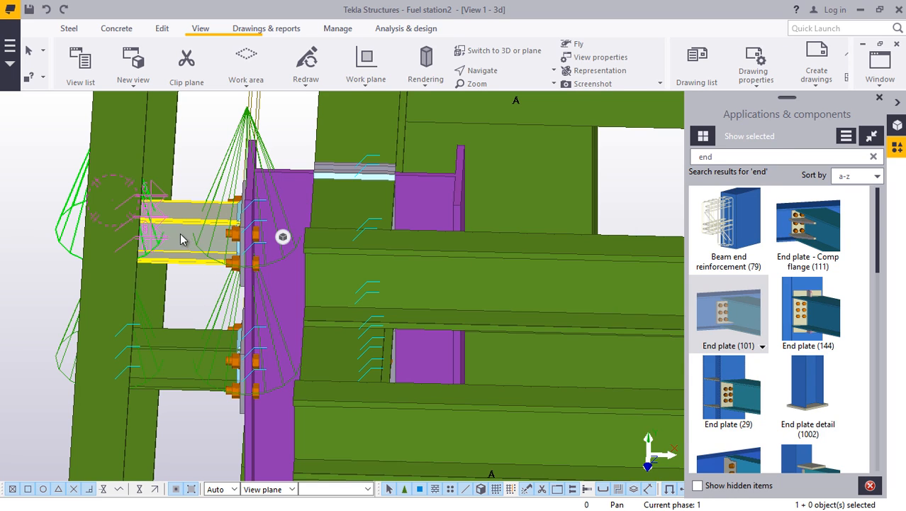
shift+click(182, 362)
scroll(177, 365, down, 5)
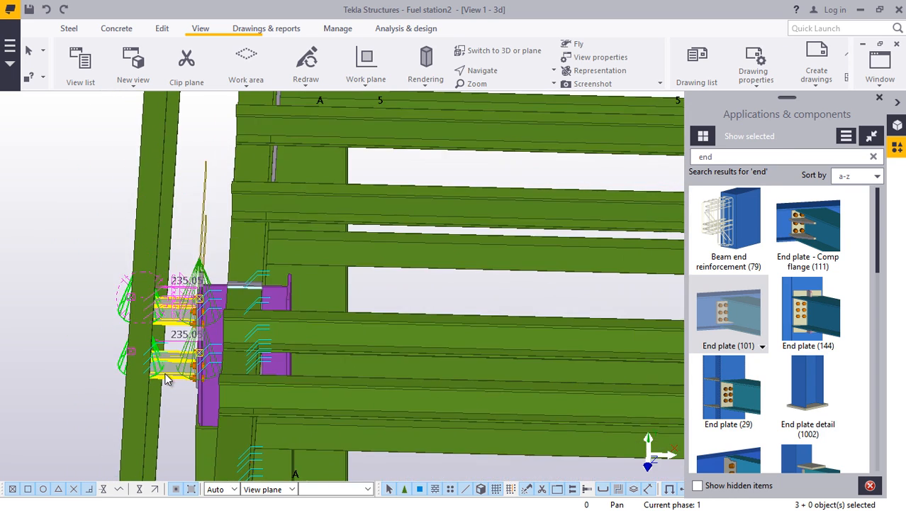
scroll(202, 153, up, 10)
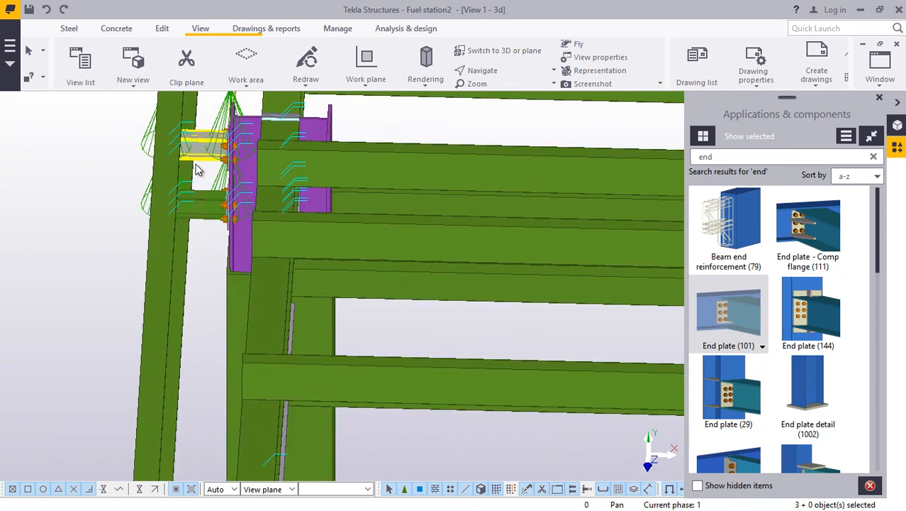
shift+click(202, 152)
shift+click(202, 240)
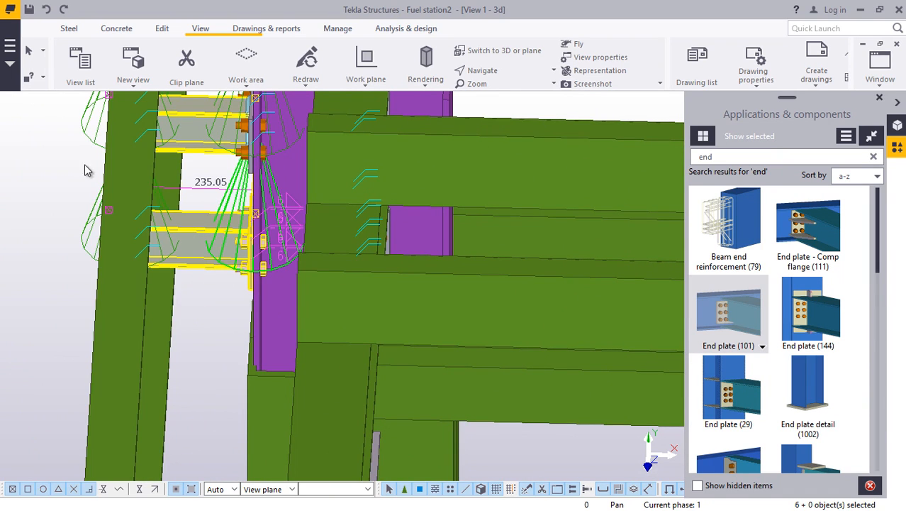
right_click(44, 150)
mouse_move(76, 193)
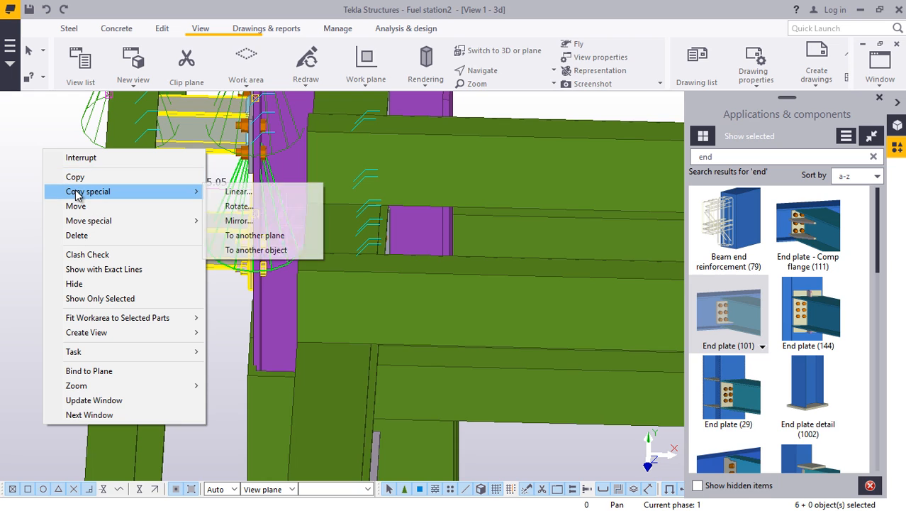
click(239, 220)
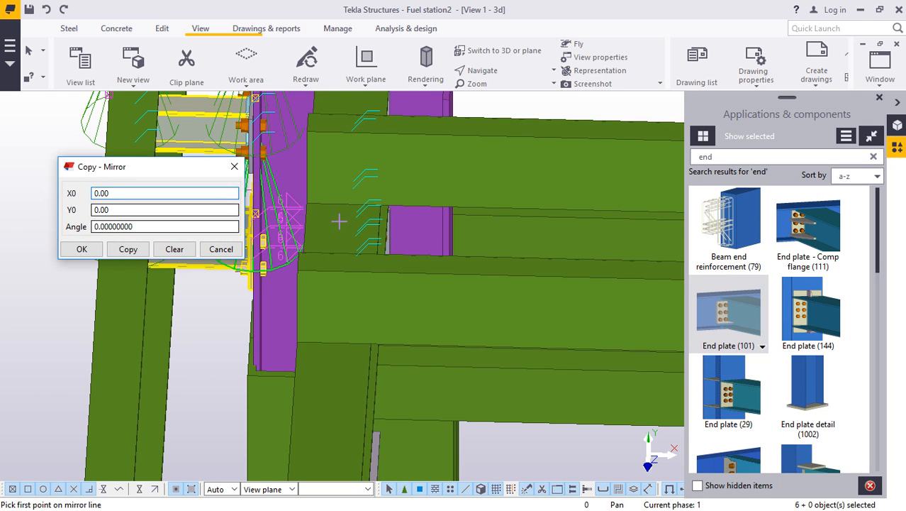
scroll(339, 221, down, 6)
scroll(417, 335, up, 4)
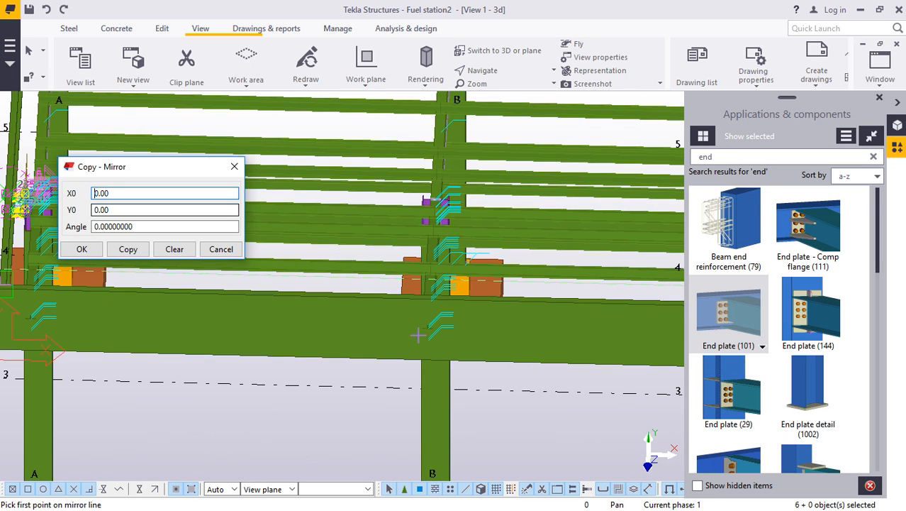
scroll(442, 305, up, 3)
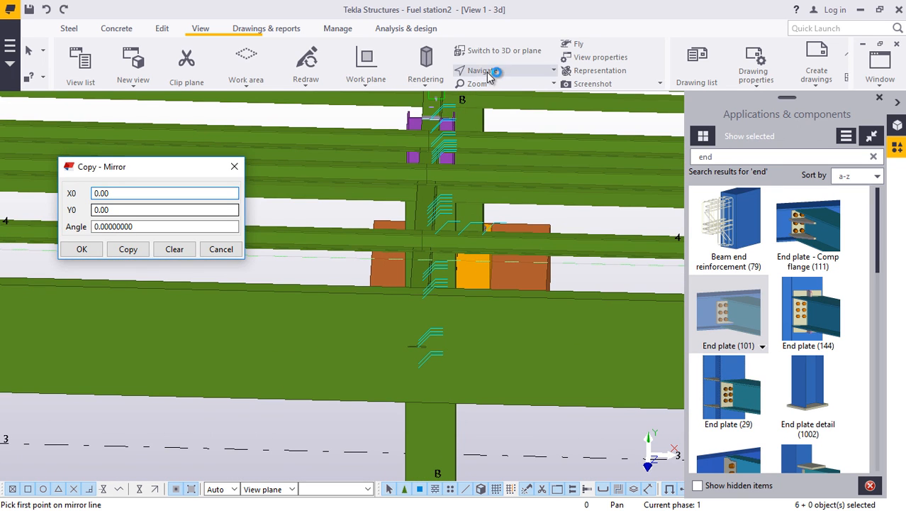
click(489, 70)
click(500, 93)
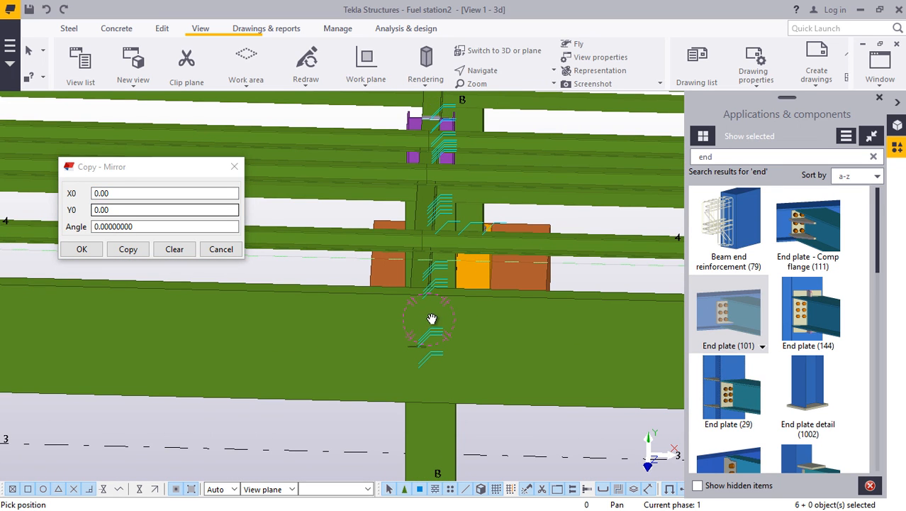
mouse_move(432, 318)
mouse_down()
mouse_move(447, 292)
mouse_move(490, 290)
mouse_move(410, 299)
mouse_move(439, 304)
mouse_up()
right_click(440, 304)
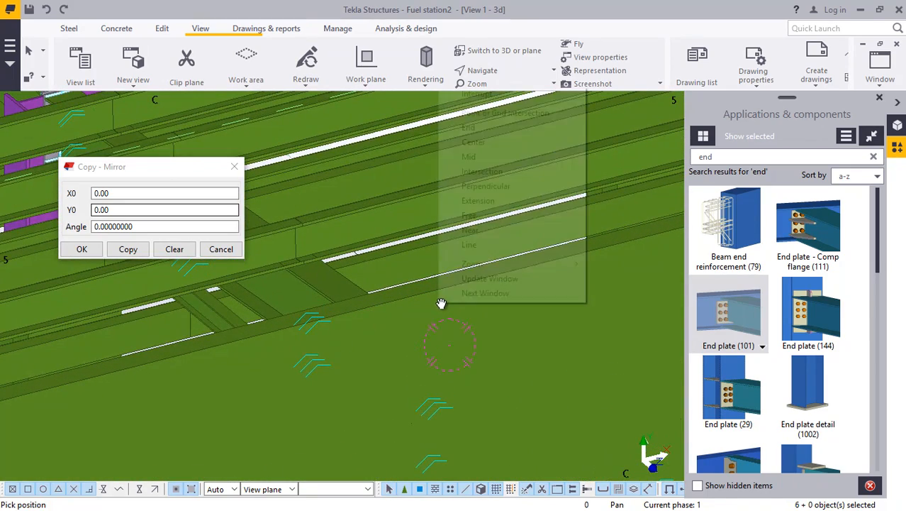
click(476, 93)
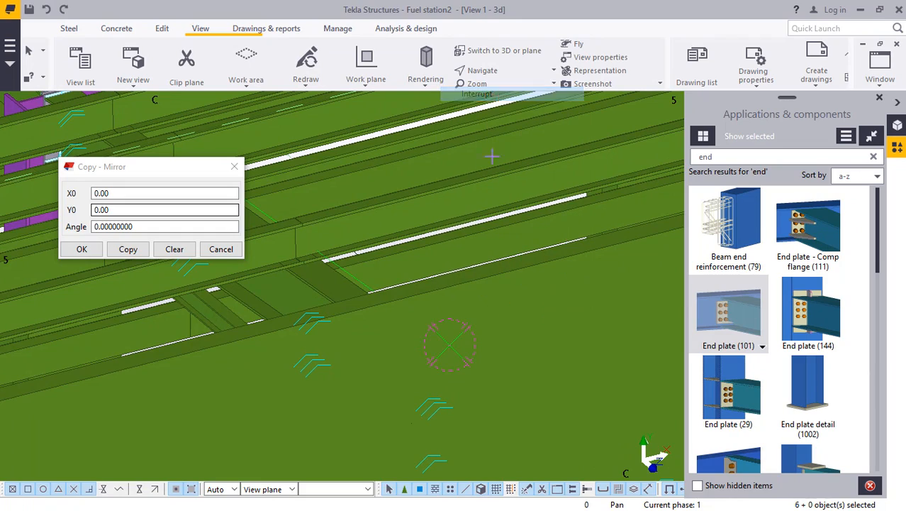
right_click(452, 272)
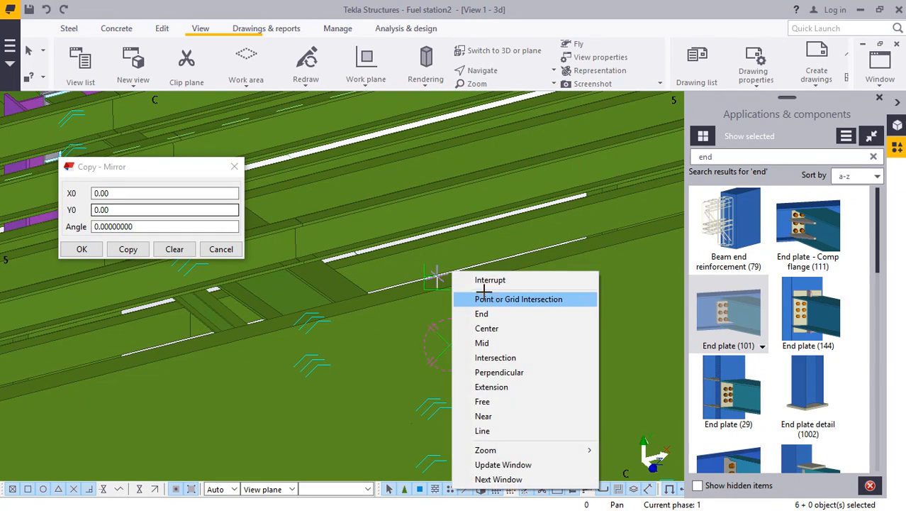
click(480, 281)
scroll(439, 310, down, 6)
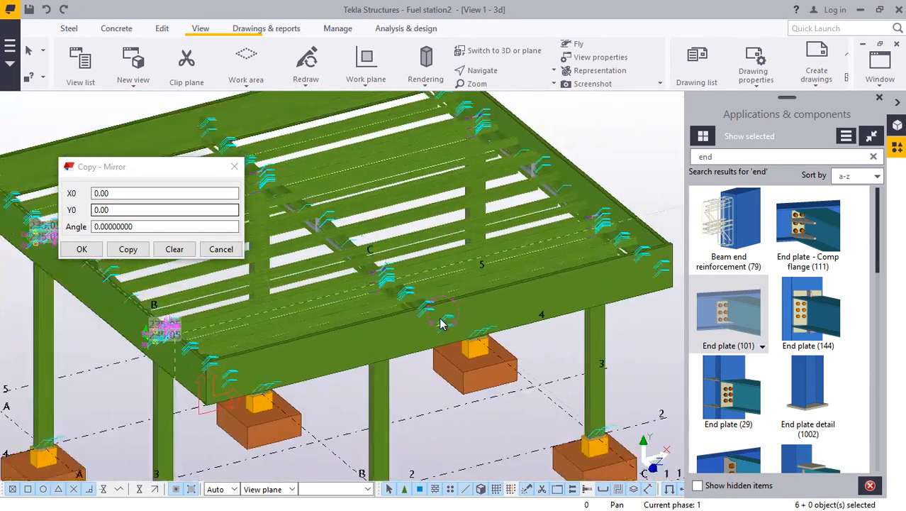
scroll(441, 323, down, 3)
right_click(556, 150)
mouse_move(620, 200)
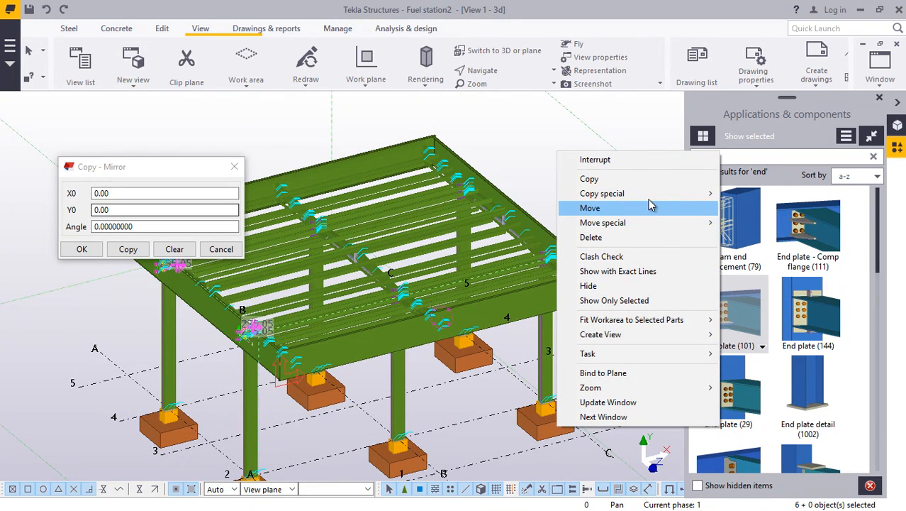
mouse_move(665, 194)
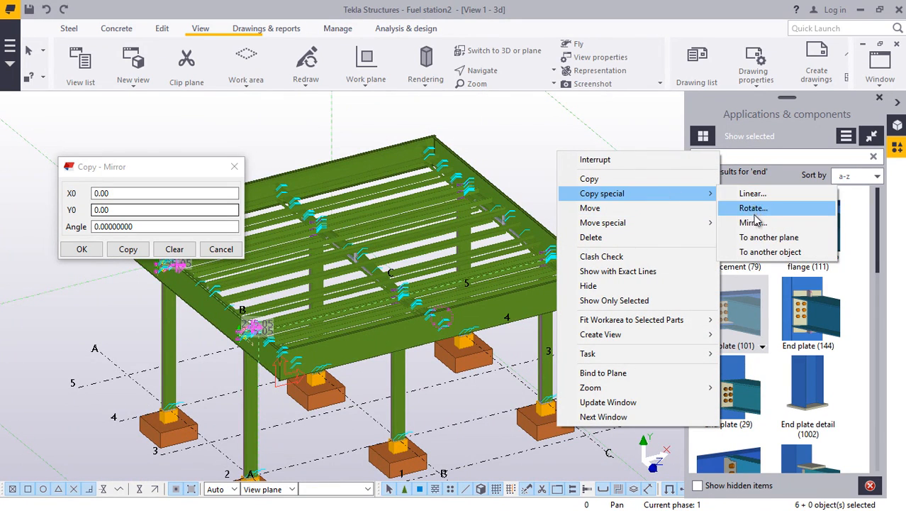
click(751, 223)
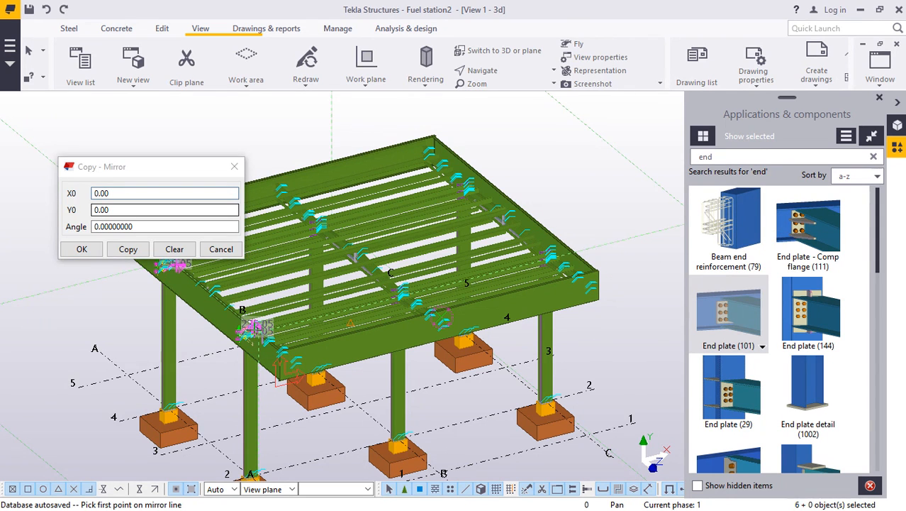
scroll(250, 328, up, 2)
scroll(310, 320, up, 2)
scroll(266, 321, up, 2)
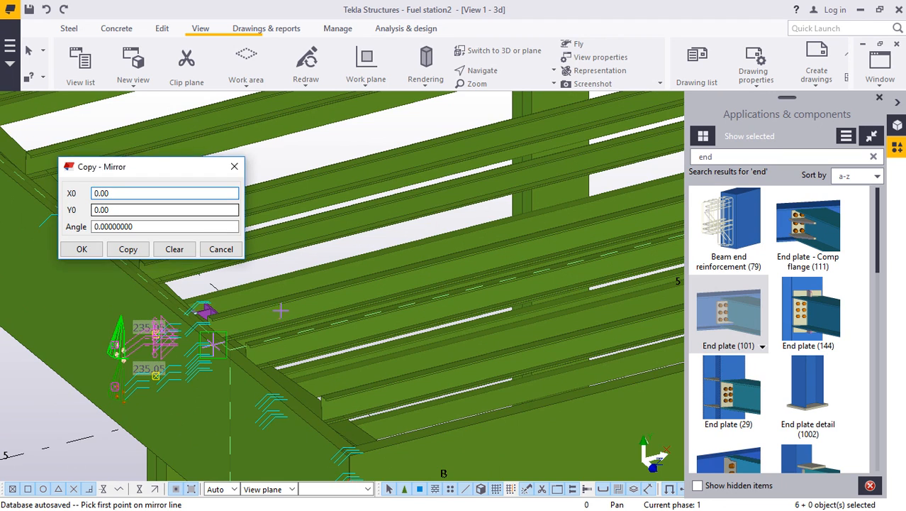
scroll(281, 310, down, 2)
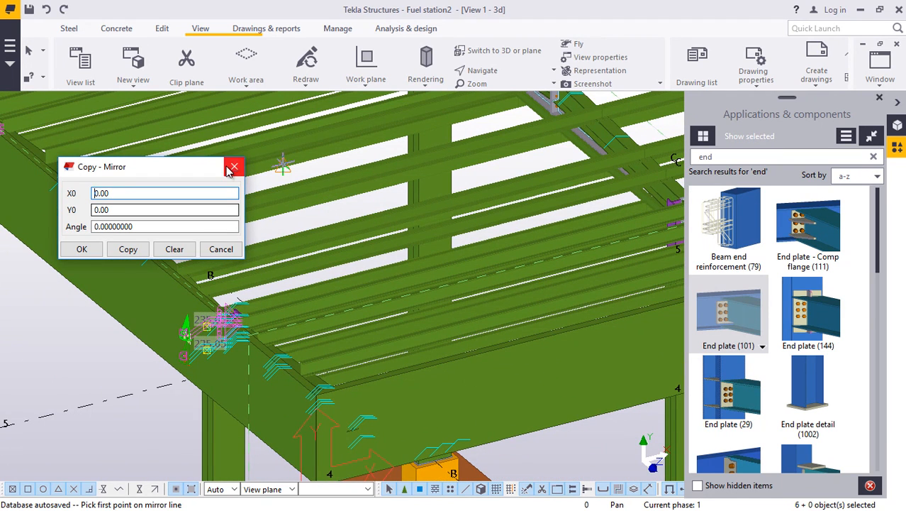
click(233, 168)
right_click(41, 296)
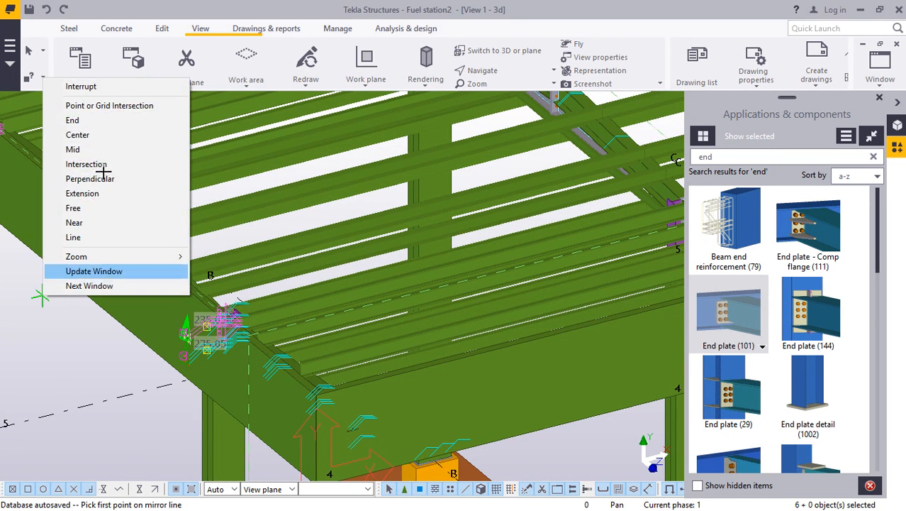
click(95, 89)
Mirror-copy the selected short beams and end-plate connections to the grid C side about a vertical line through the front edge beam's midpoint at grid B.
click(486, 73)
click(488, 91)
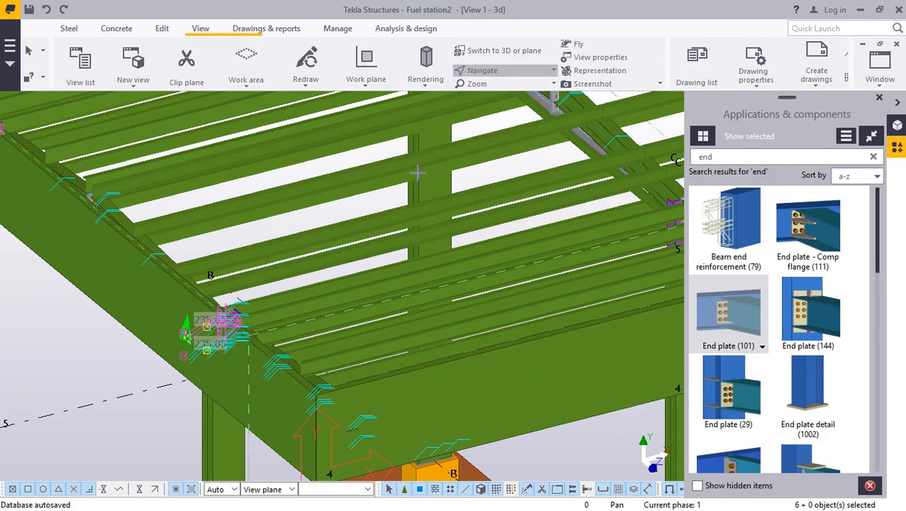
drag(334, 276, 229, 142)
scroll(214, 219, down, 3)
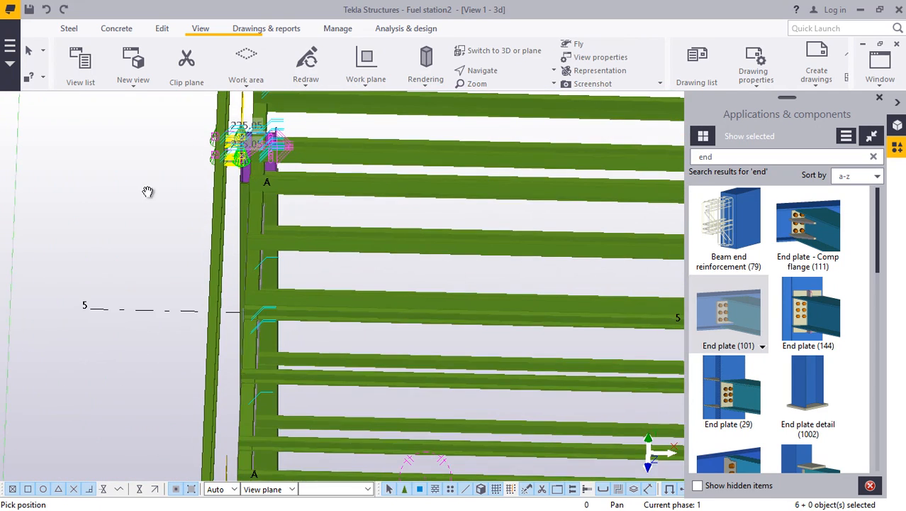
scroll(214, 148, up, 4)
scroll(234, 139, up, 3)
scroll(259, 178, down, 5)
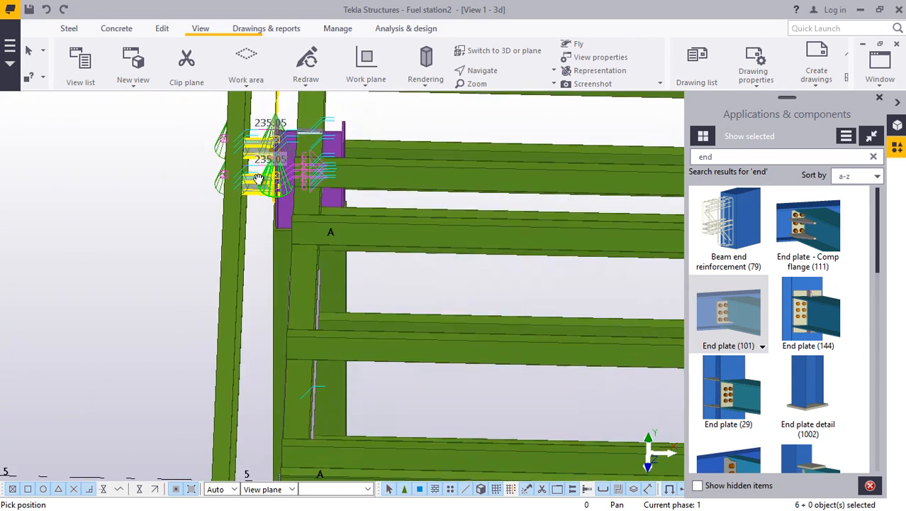
right_click(97, 193)
click(125, 202)
right_click(109, 138)
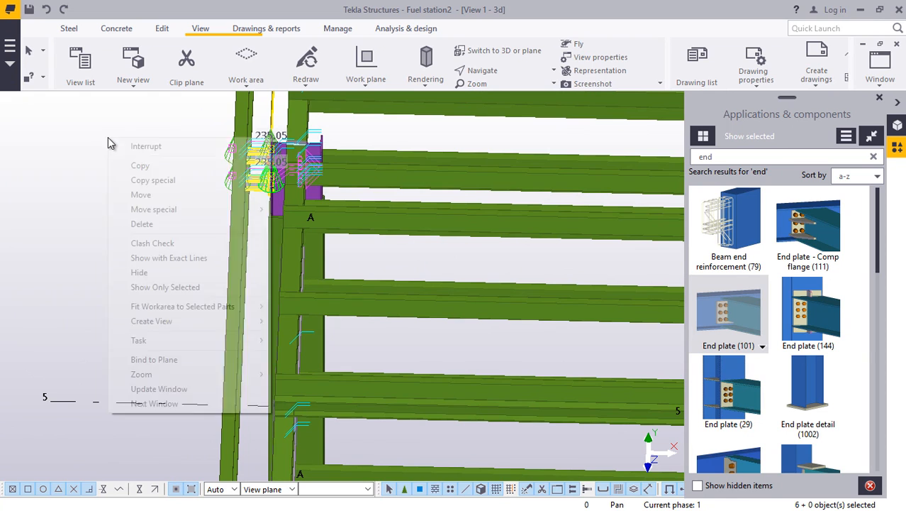
mouse_move(144, 183)
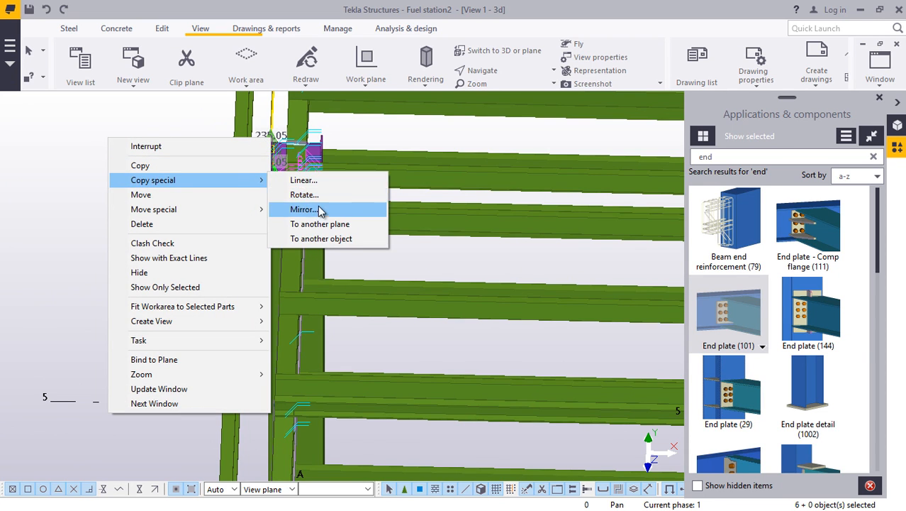
click(320, 208)
scroll(361, 220, down, 2)
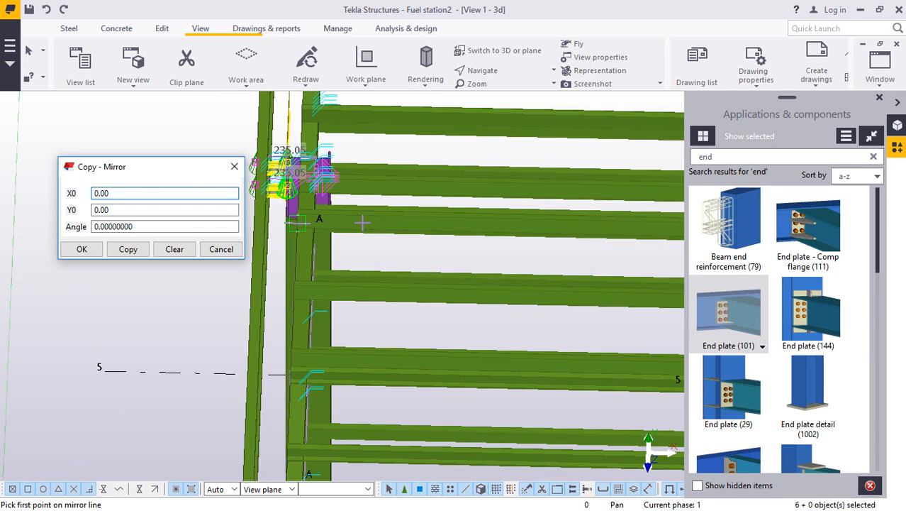
scroll(351, 218, down, 3)
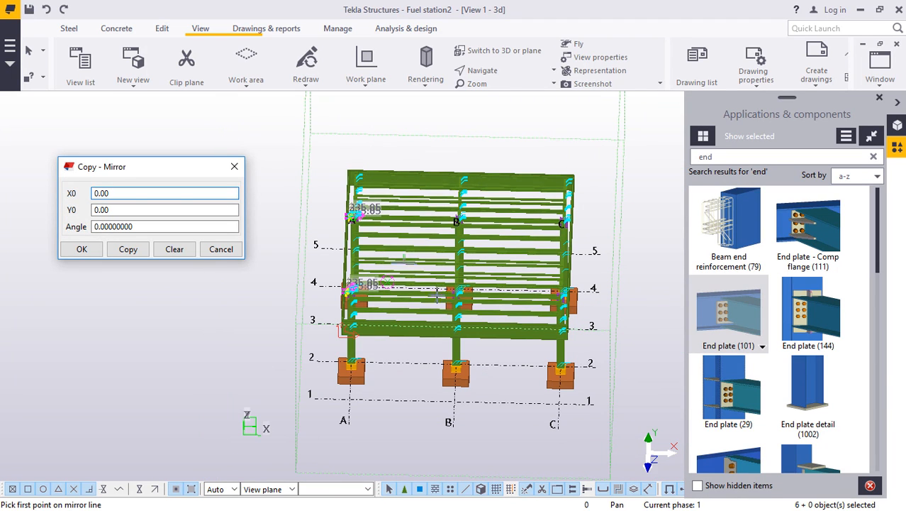
scroll(458, 327, up, 5)
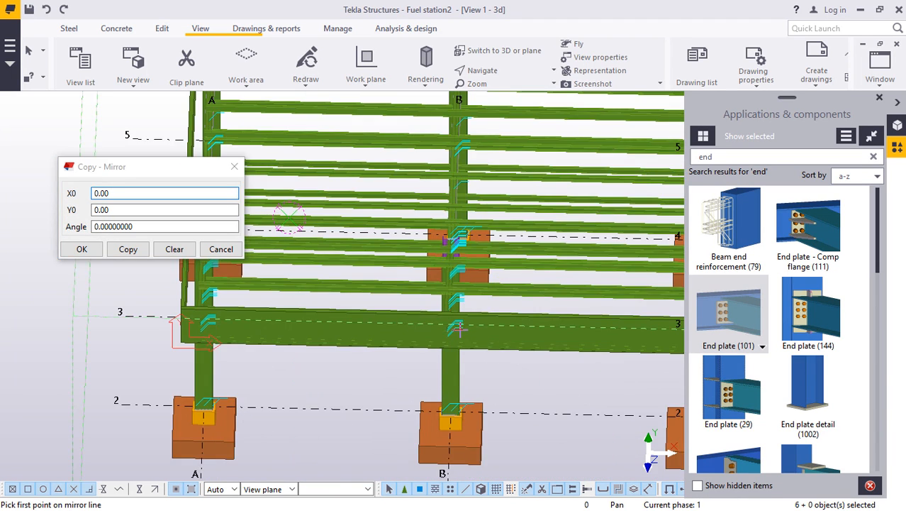
scroll(482, 309, up, 1)
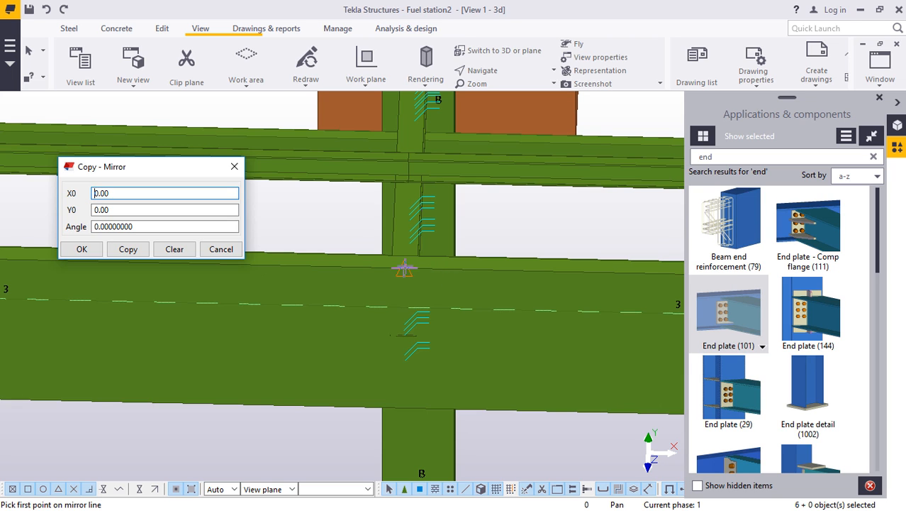
click(406, 269)
scroll(387, 403, up, 5)
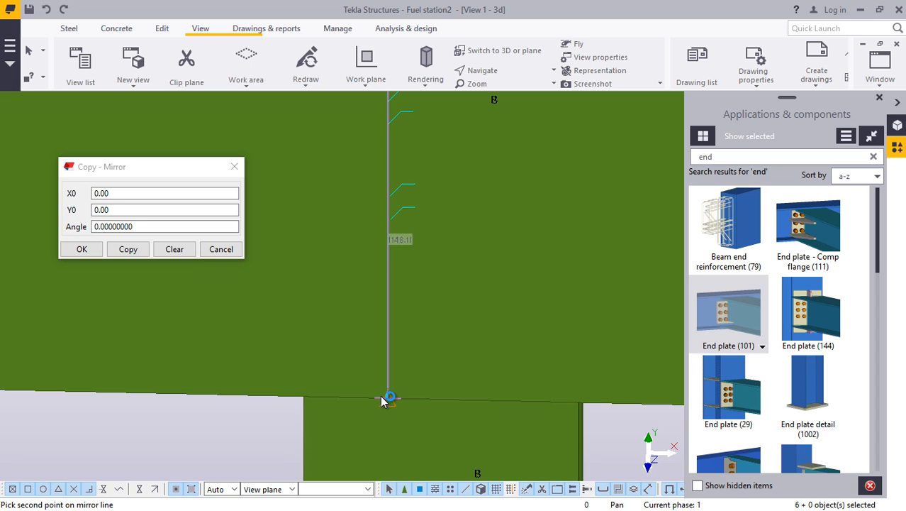
click(128, 250)
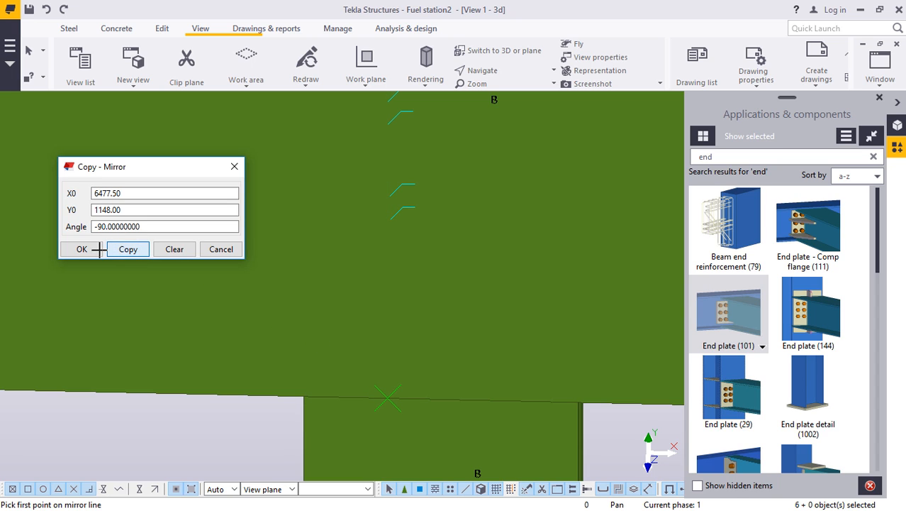
click(90, 250)
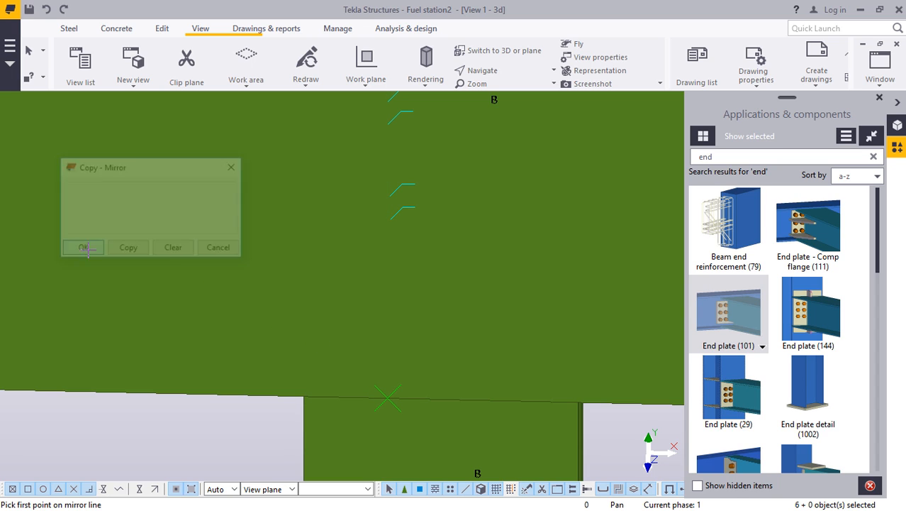
Check the mirrored short beams and end plates at the grid C front column, and end the Mirror command.
scroll(275, 288, down, 2)
scroll(290, 290, down, 4)
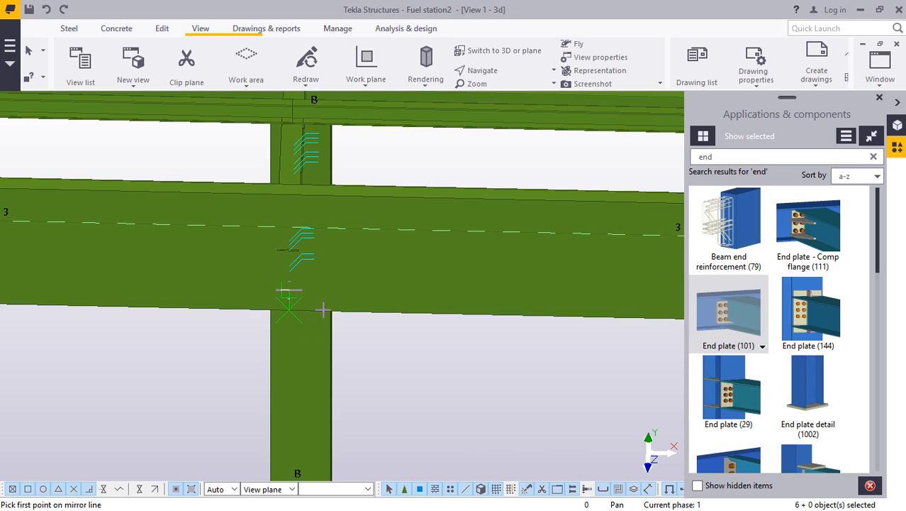
scroll(346, 327, down, 3)
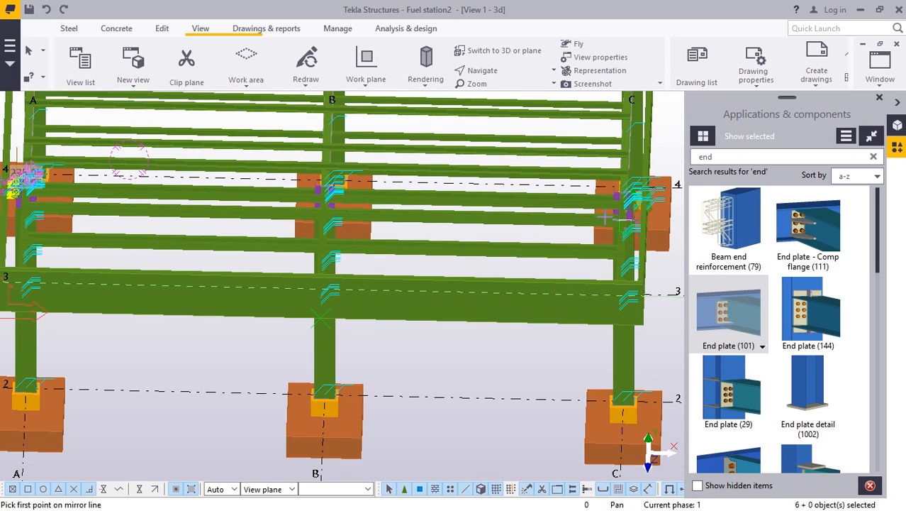
scroll(634, 196, up, 2)
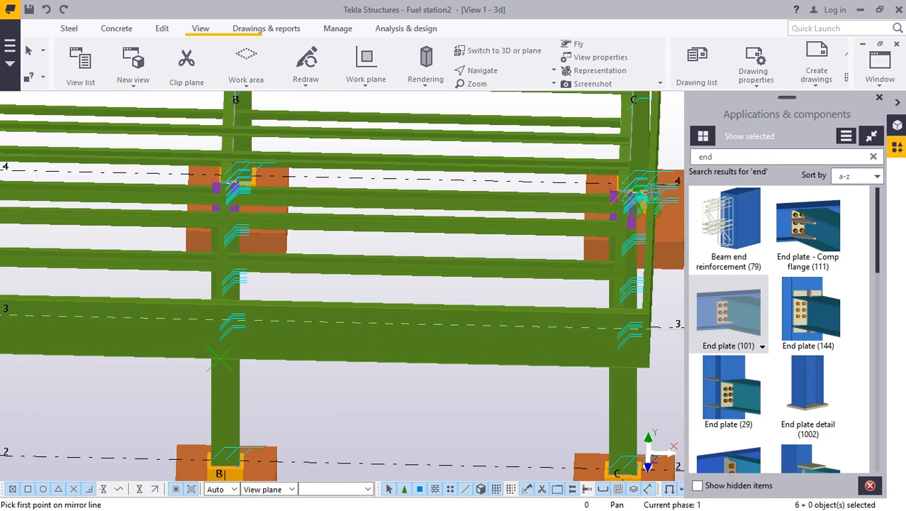
scroll(633, 196, up, 3)
scroll(651, 190, up, 2)
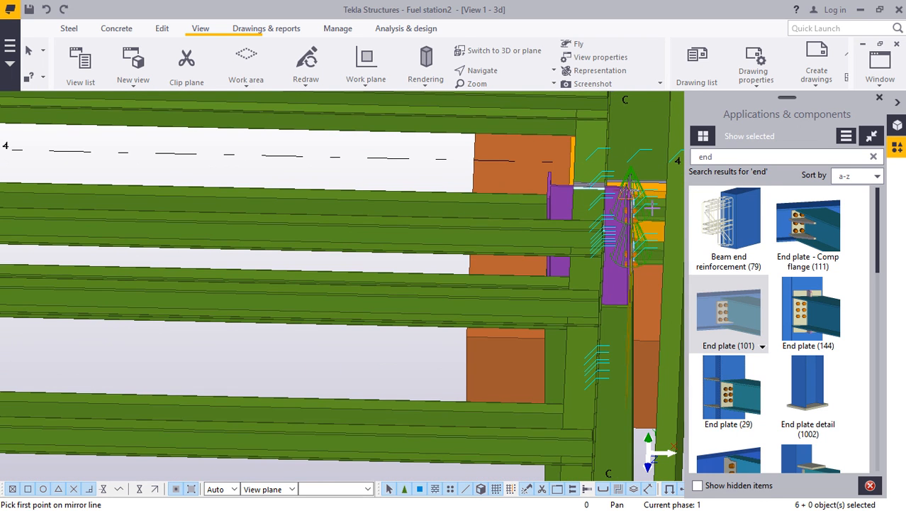
scroll(651, 207, up, 3)
right_click(368, 171)
click(390, 183)
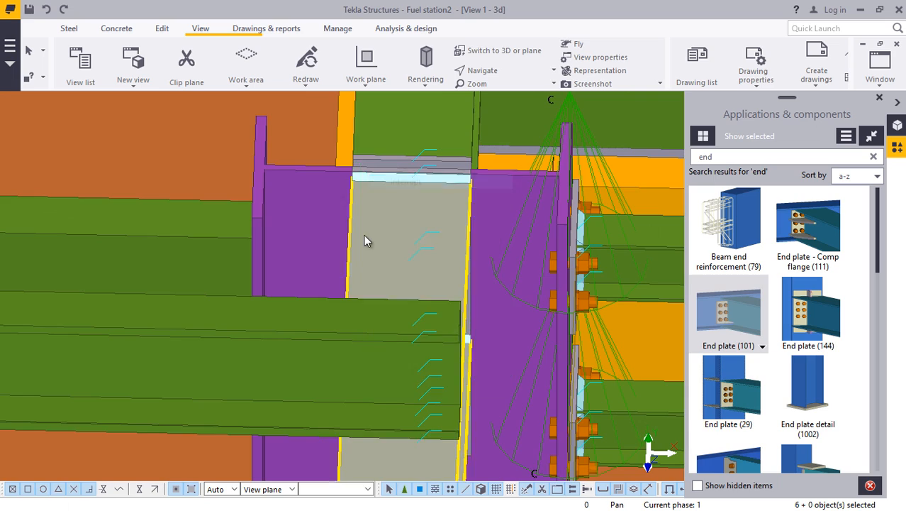
Examine the mirrored beam connections at both columns along the grid C edge beam.
scroll(363, 241, down, 5)
click(512, 73)
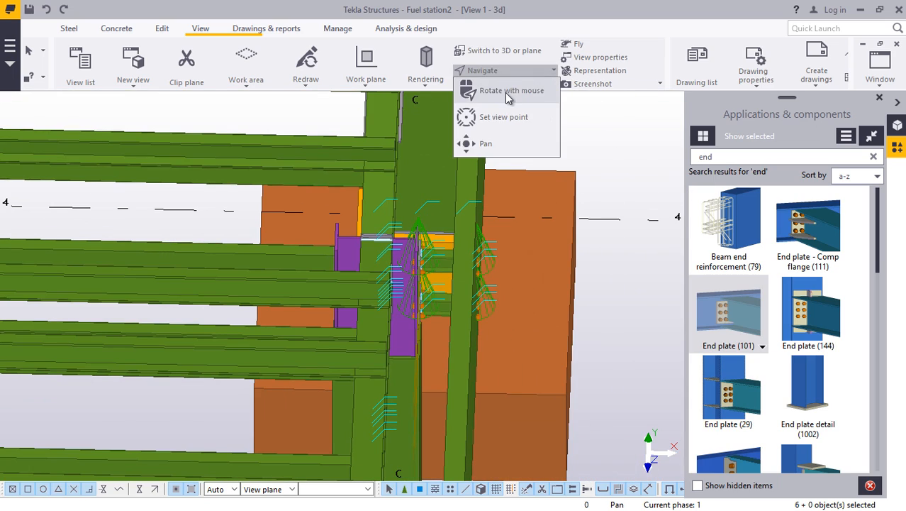
drag(421, 272, 349, 276)
scroll(497, 236, up, 5)
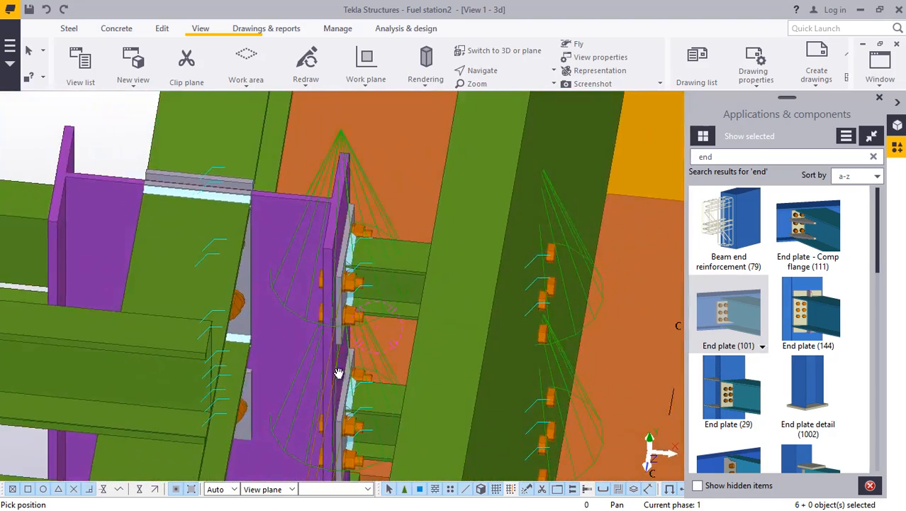
scroll(339, 374, down, 6)
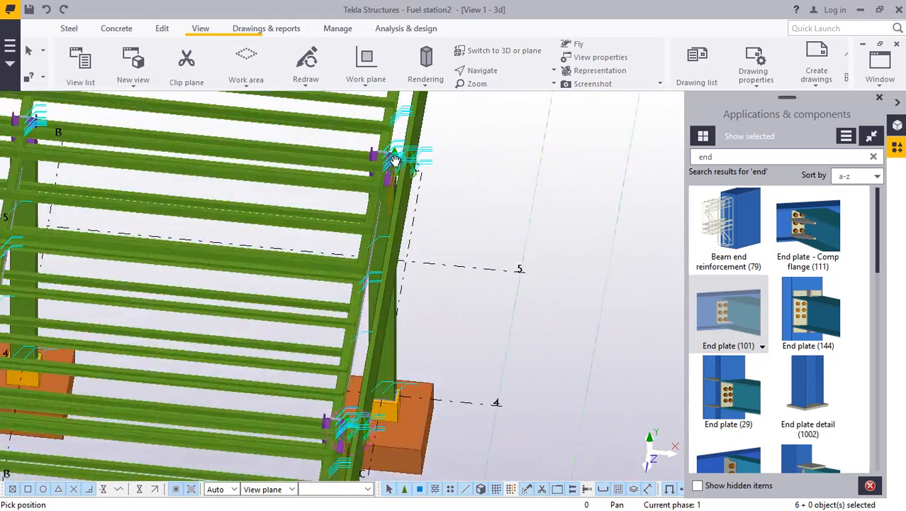
scroll(395, 160, up, 6)
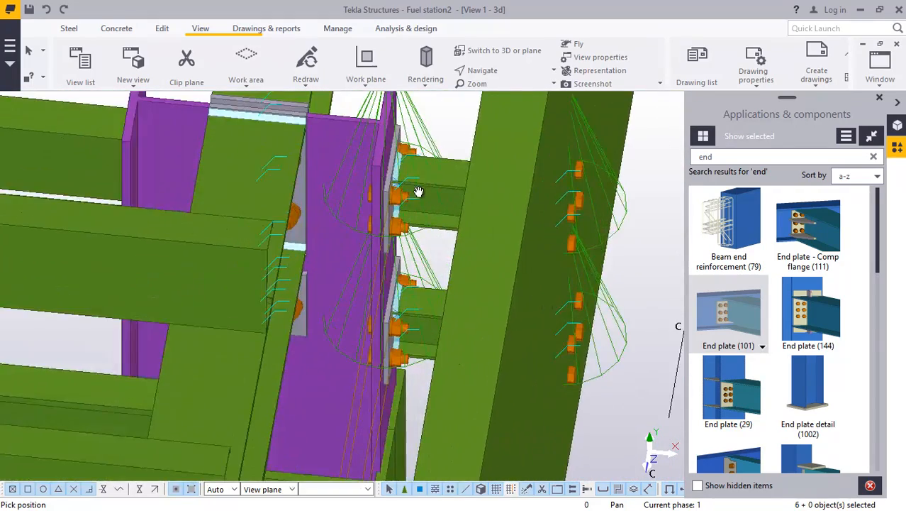
scroll(418, 192, up, 5)
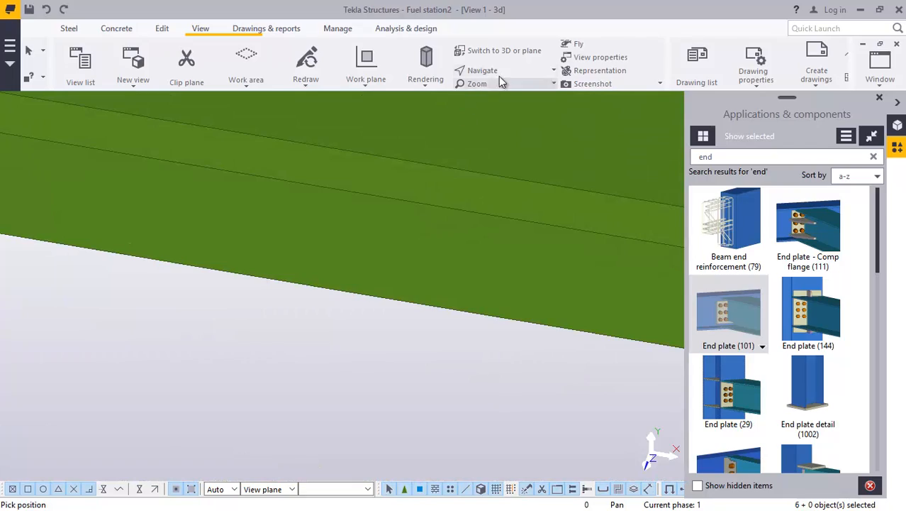
Inspect the mirrored end plates and bolts against the inner face of the grid C edge beam from several angles.
click(509, 89)
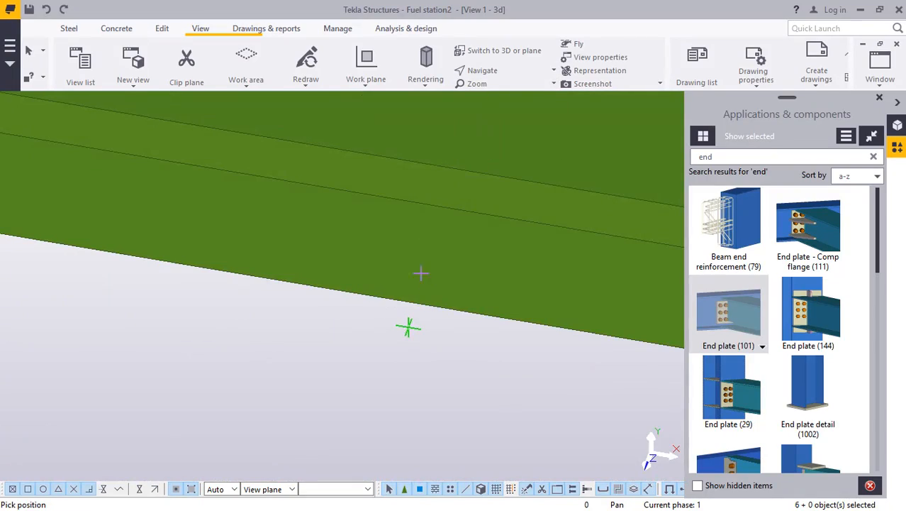
scroll(420, 268, down, 5)
mouse_move(414, 264)
mouse_down()
mouse_move(309, 259)
mouse_move(162, 213)
mouse_move(256, 323)
mouse_move(264, 285)
mouse_up()
scroll(266, 281, up, 5)
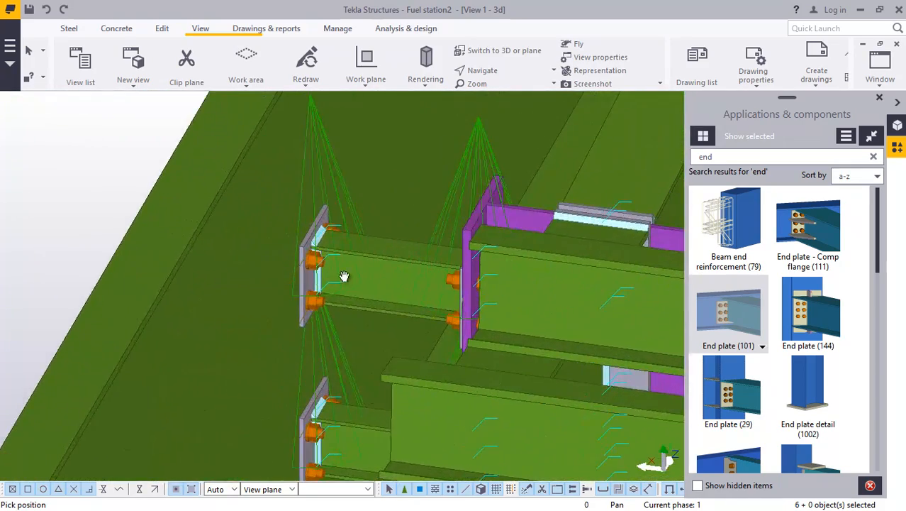
drag(344, 275, 305, 285)
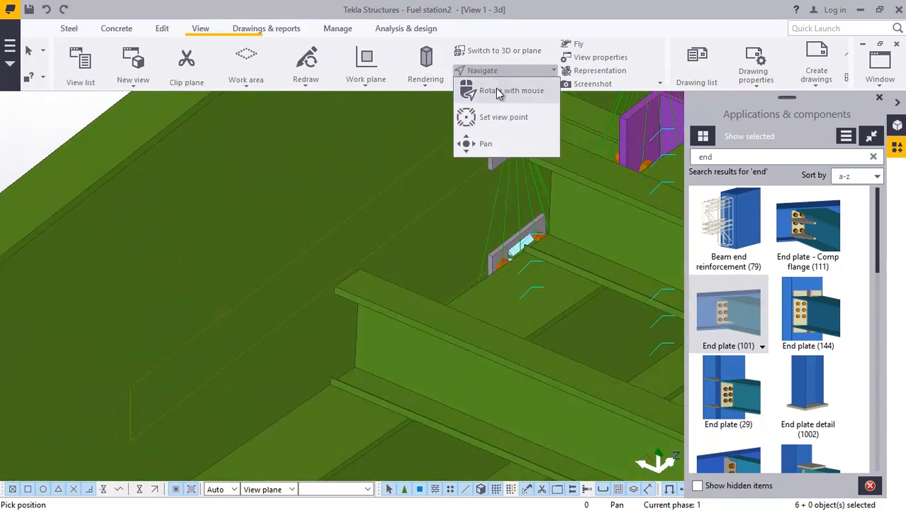
scroll(419, 244, down, 5)
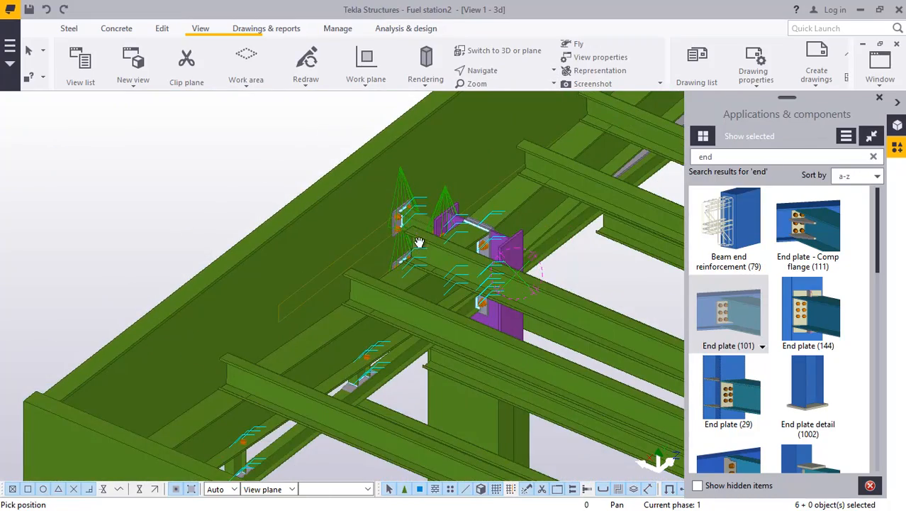
drag(390, 244, 374, 214)
ctrl+middle_drag(374, 214, 516, 223)
scroll(384, 264, up, 4)
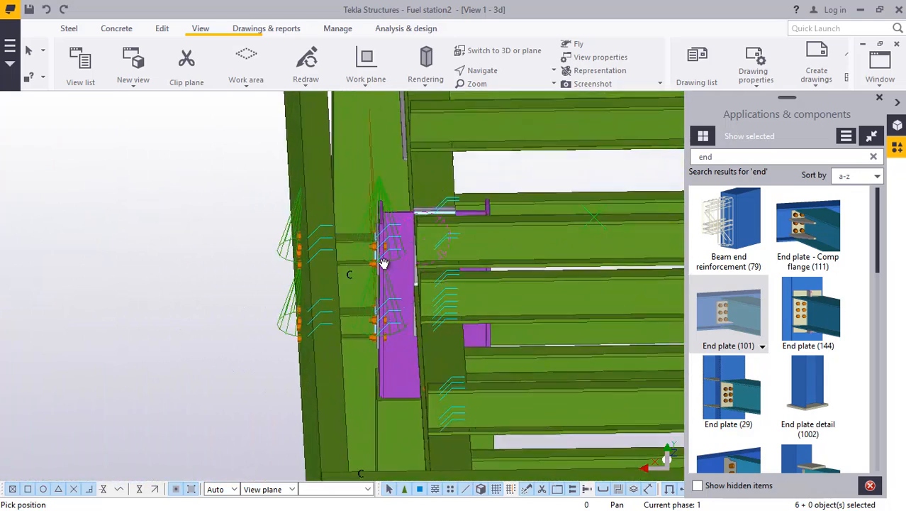
ctrl+middle_drag(443, 250, 364, 211)
right_click(363, 211)
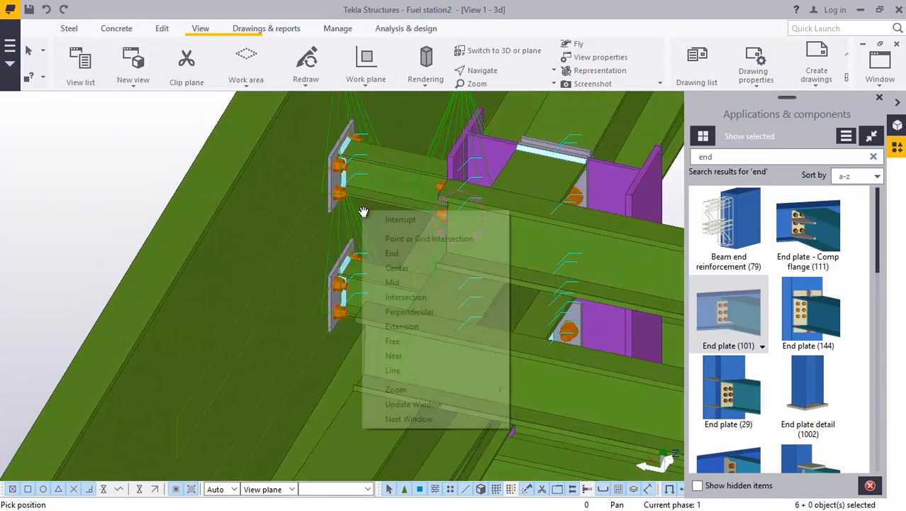
click(395, 221)
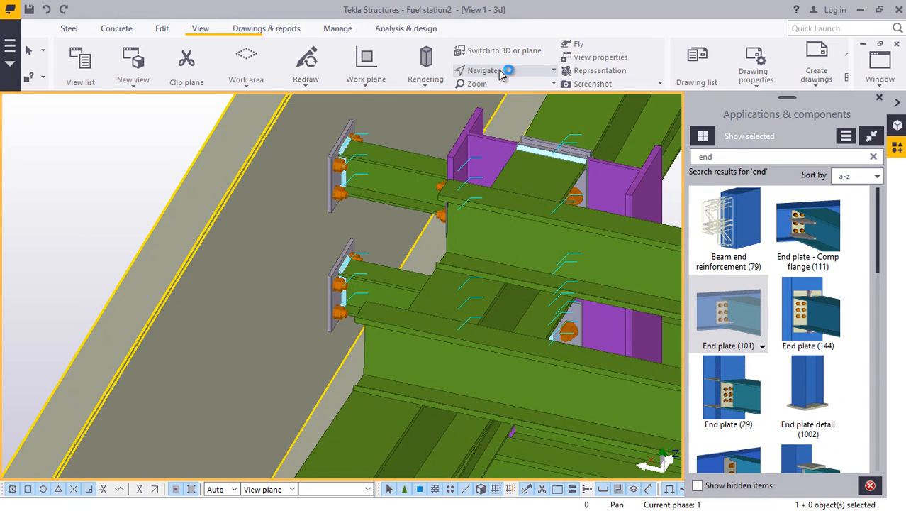
End the pan command and change the grid C edge beam's profile to C_BUILT1132*100*16*16.
ctrl+middle_drag(417, 171, 188, 190)
ctrl+middle_drag(557, 164, 386, 362)
scroll(275, 246, up, 5)
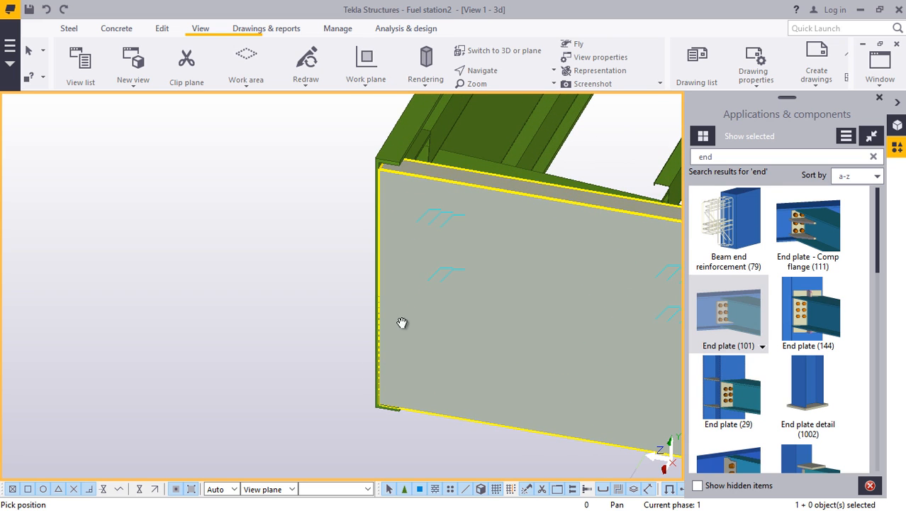
ctrl+middle_drag(370, 210, 399, 185)
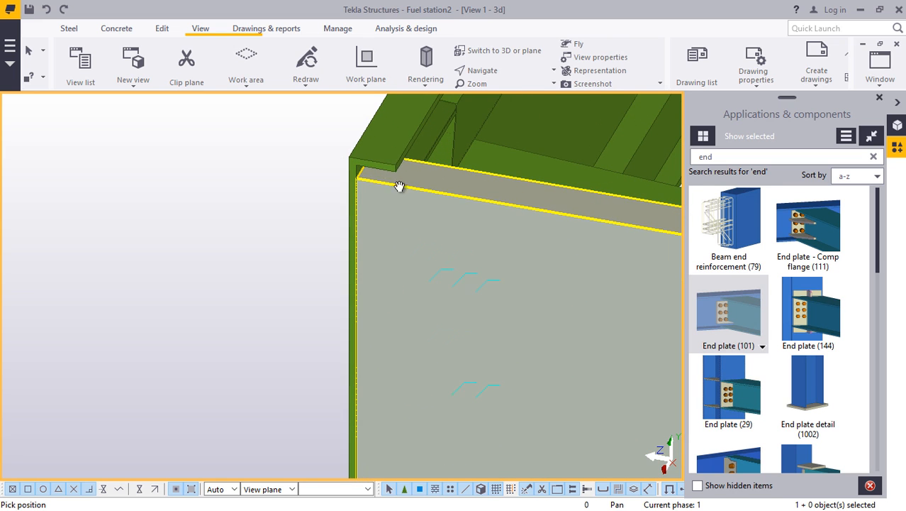
right_click(305, 159)
click(333, 172)
double_click(410, 212)
drag(505, 36, 228, 112)
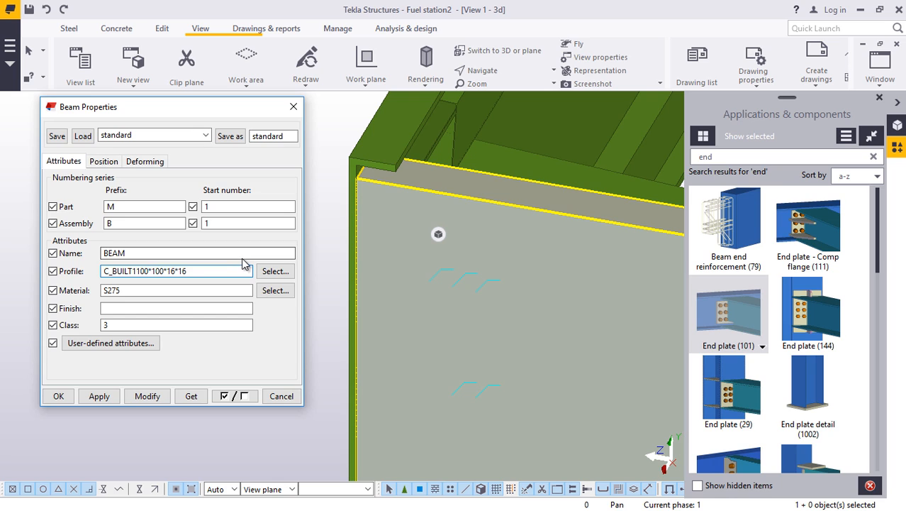
key(BackSpace)
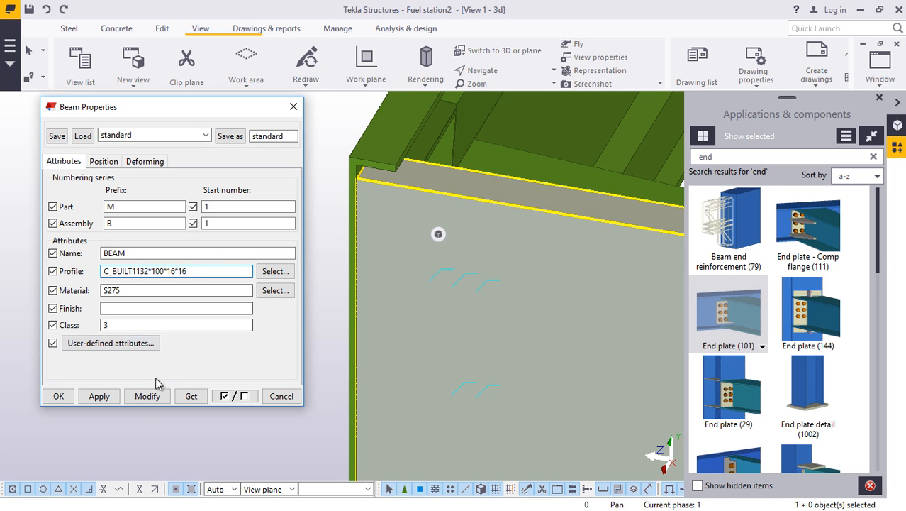
click(147, 399)
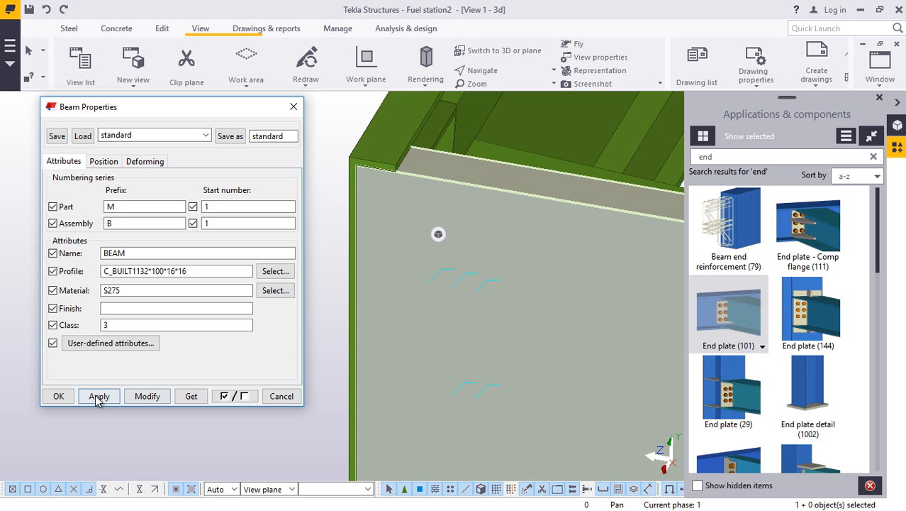
click(59, 396)
Check the resized grid C edge beam against the adjoining canopy members and redraw the view.
scroll(213, 191, down, 8)
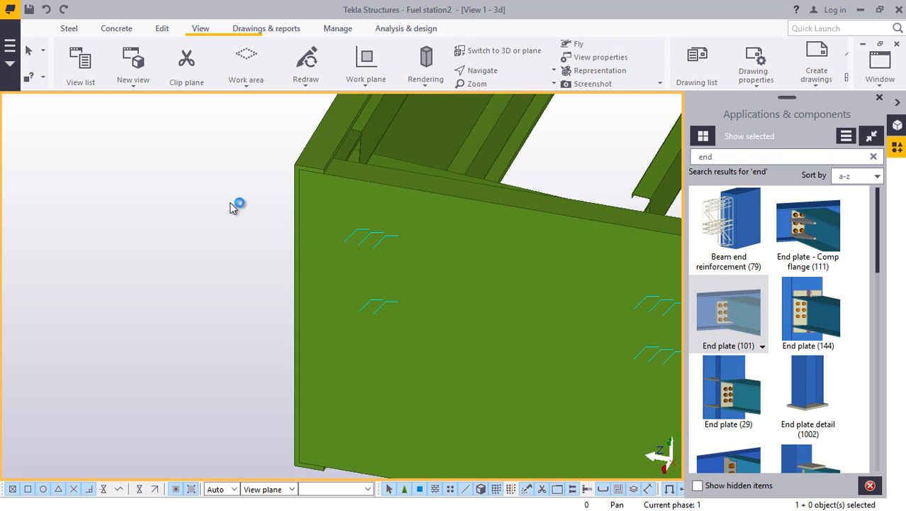
scroll(267, 290, down, 4)
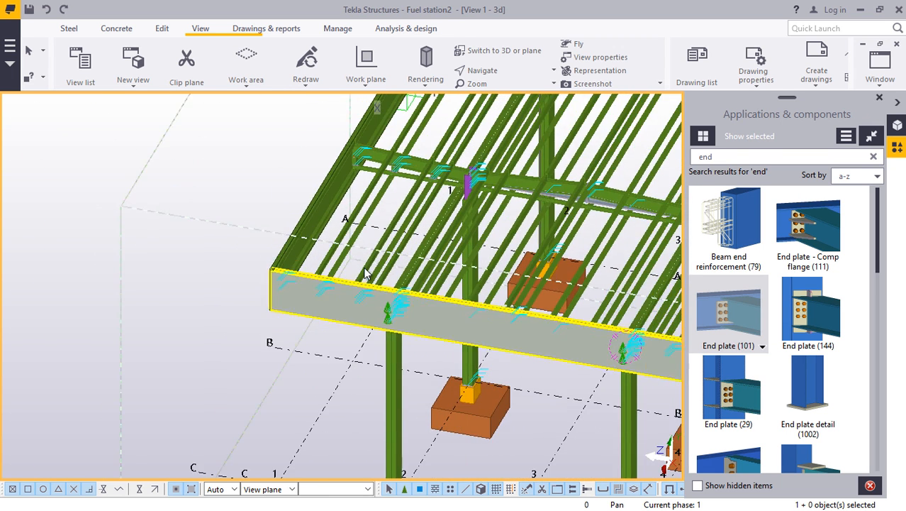
scroll(315, 280, up, 7)
right_click(190, 165)
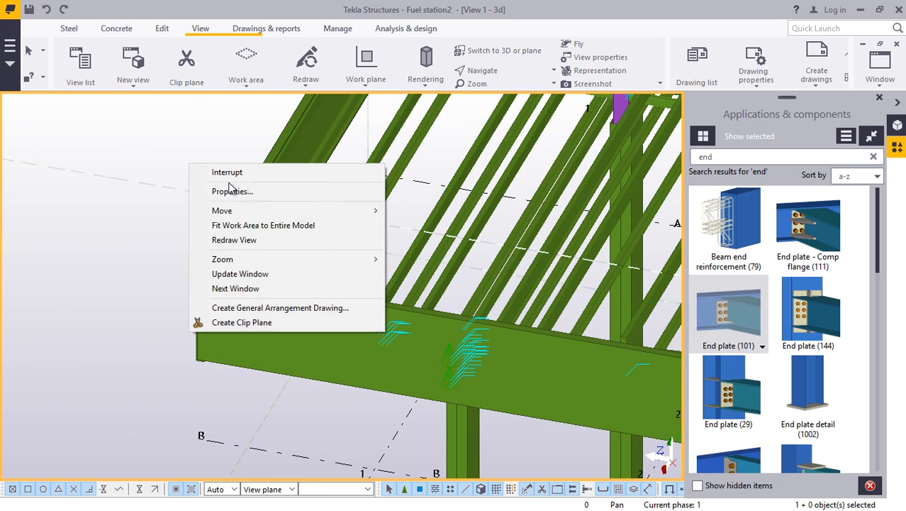
click(239, 241)
scroll(461, 360, up, 5)
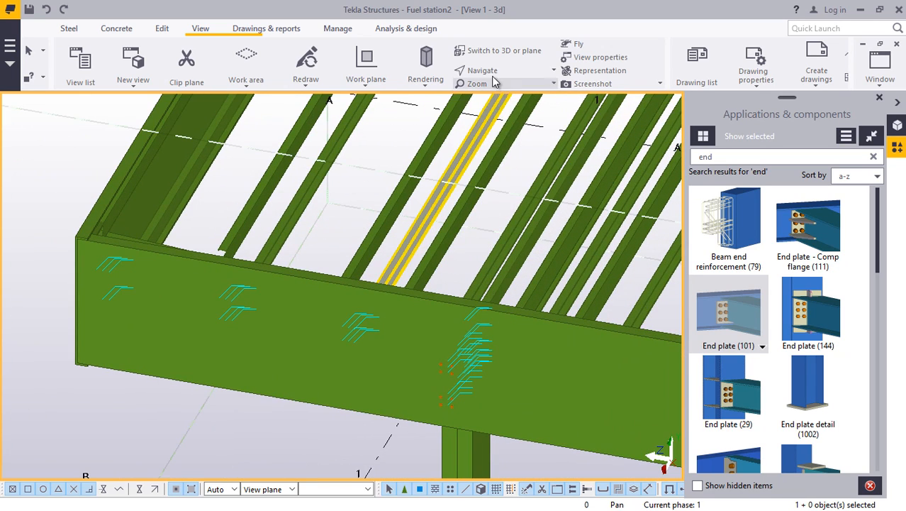
Start a steel beam at the top corner of the first purlin's end, near the grid C canopy corner.
click(491, 72)
click(491, 92)
drag(466, 210, 290, 257)
scroll(289, 241, up, 6)
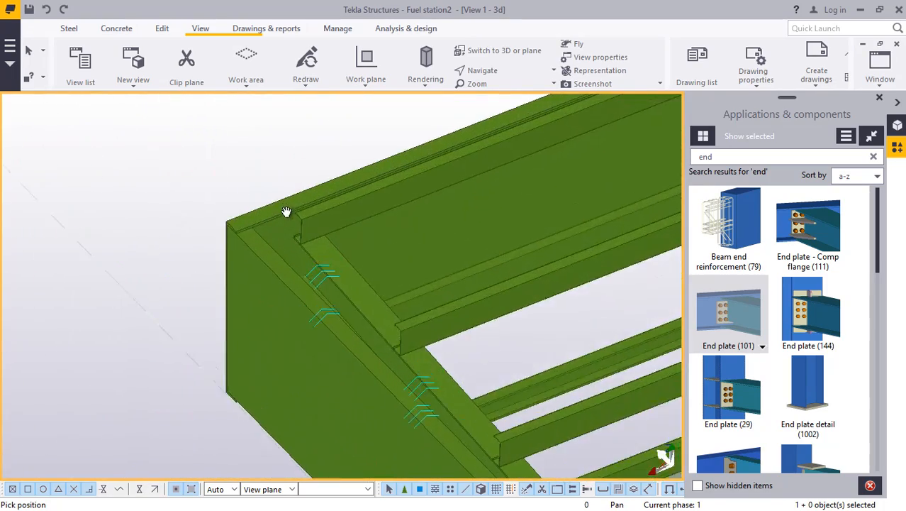
mouse_move(321, 185)
middle_down()
mouse_move(322, 220)
mouse_move(320, 182)
middle_up()
scroll(363, 238, down, 2)
ctrl+middle_drag(333, 360, 361, 354)
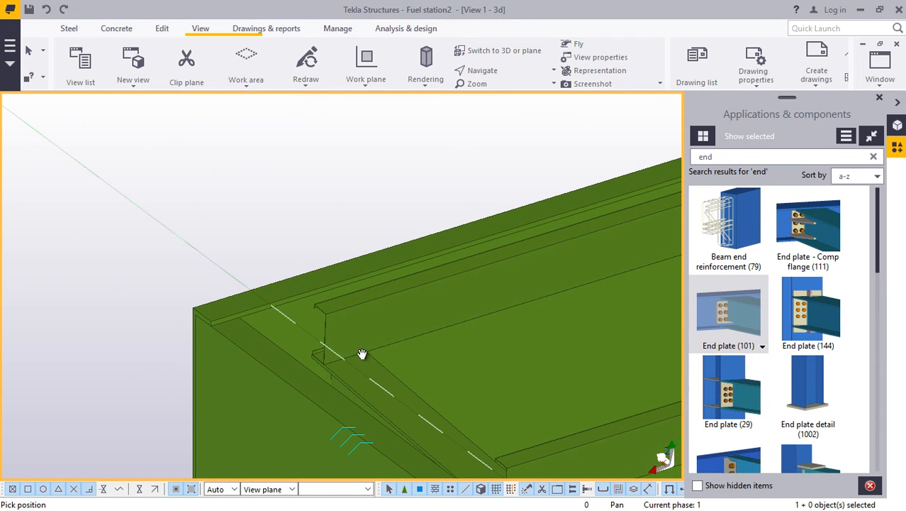
click(66, 30)
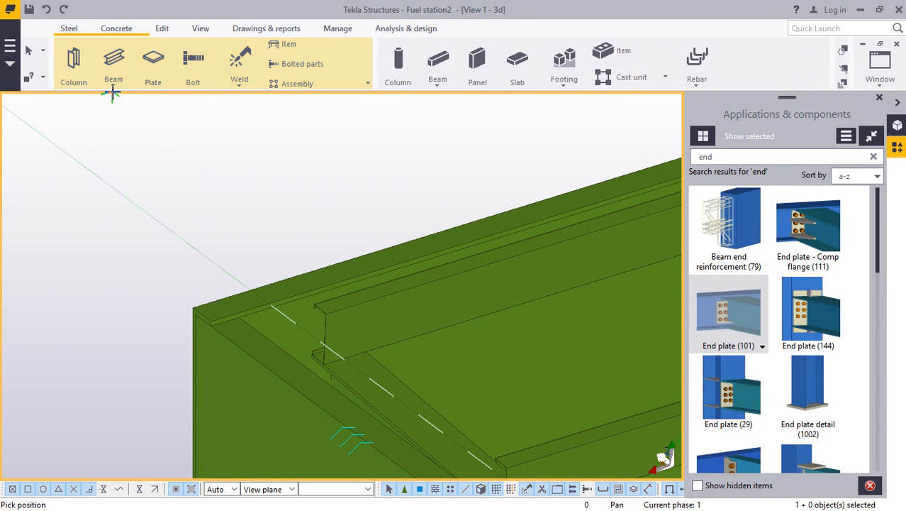
click(116, 84)
click(128, 105)
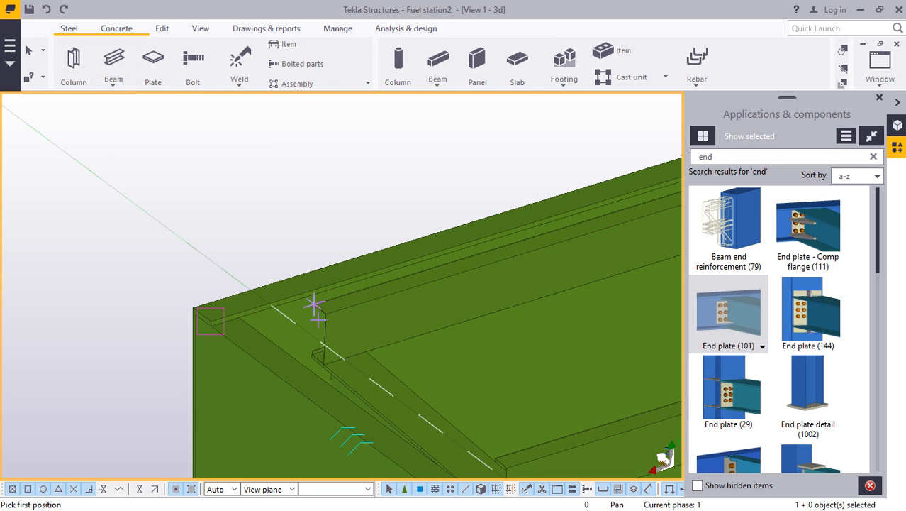
scroll(314, 305, up, 8)
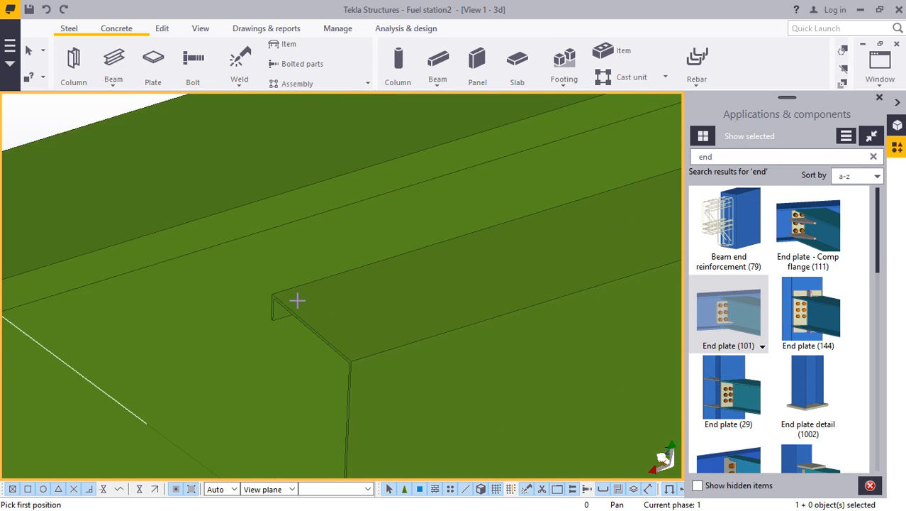
scroll(297, 301, up, 3)
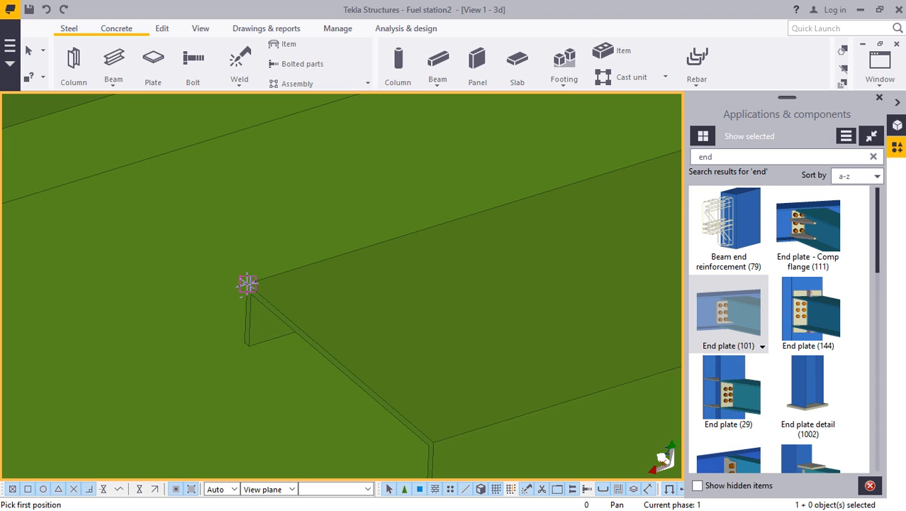
Finish the beam at the top corner of the last purlin before the grid C column, and end the Beam command.
scroll(178, 256, down, 6)
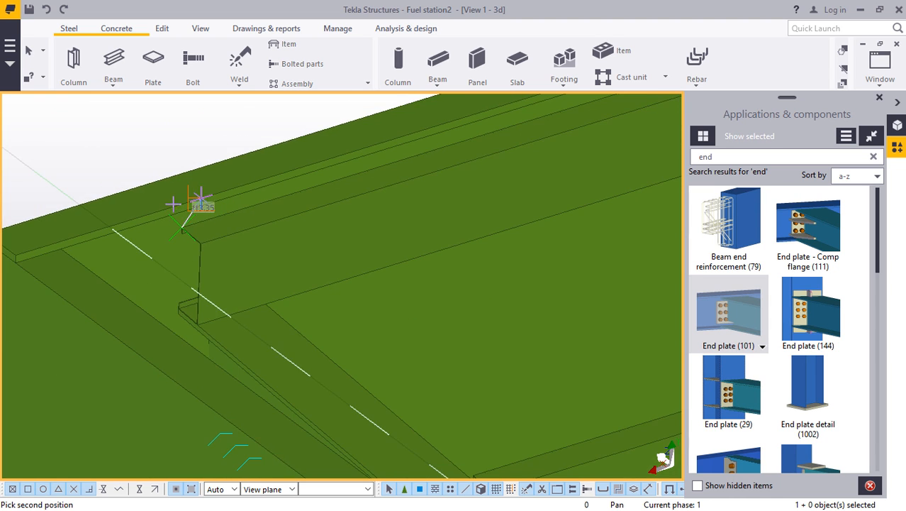
scroll(178, 186, down, 3)
scroll(426, 397, up, 5)
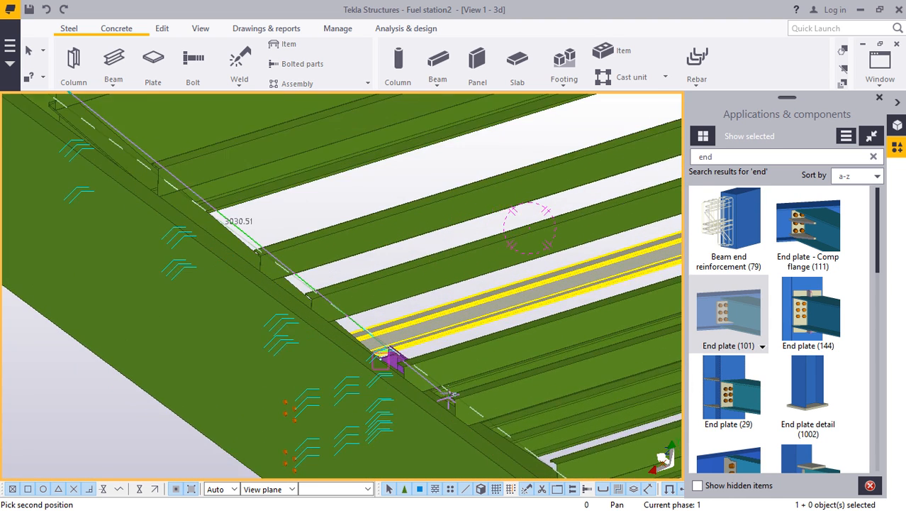
scroll(276, 301, up, 2)
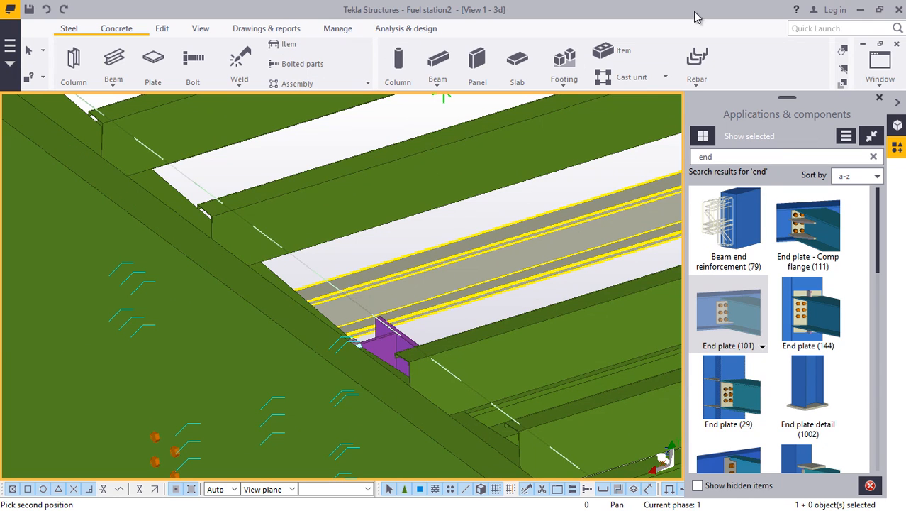
click(199, 33)
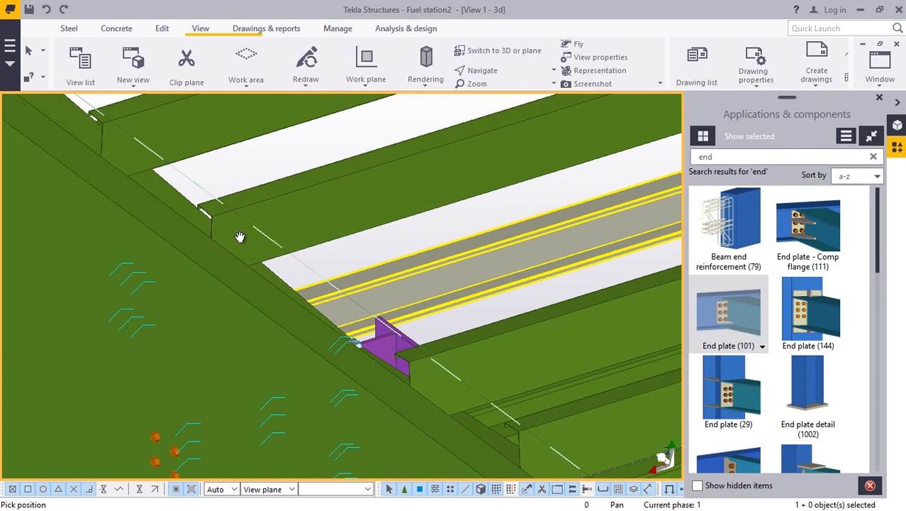
ctrl+middle_drag(236, 230, 199, 212)
scroll(199, 212, up, 8)
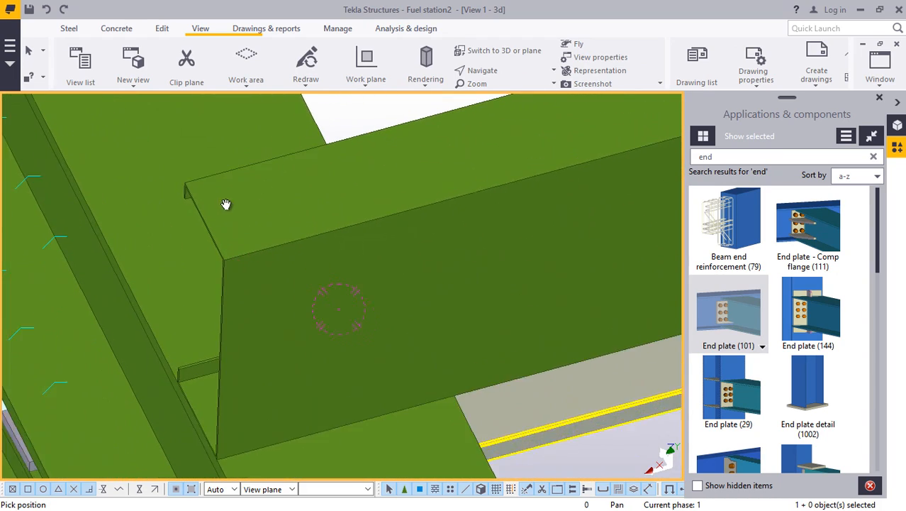
right_click(341, 131)
click(375, 136)
scroll(215, 277, up, 5)
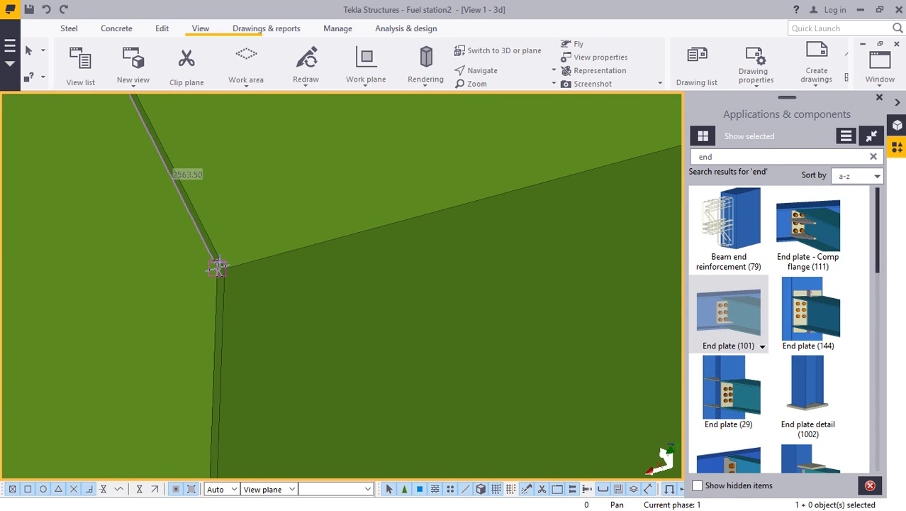
click(227, 270)
right_click(311, 210)
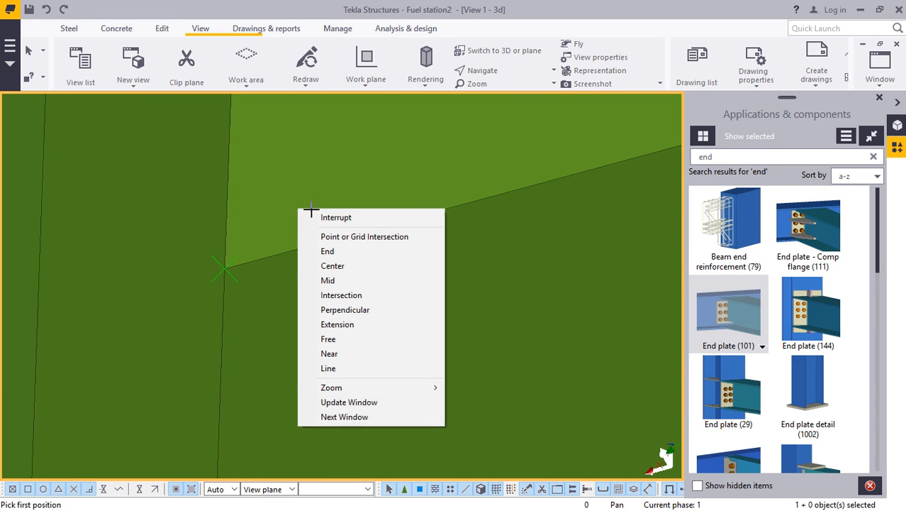
click(317, 217)
Open the new beam's properties and choose the RIBDECK-E60 profile from the complete profile catalog.
scroll(296, 312, down, 10)
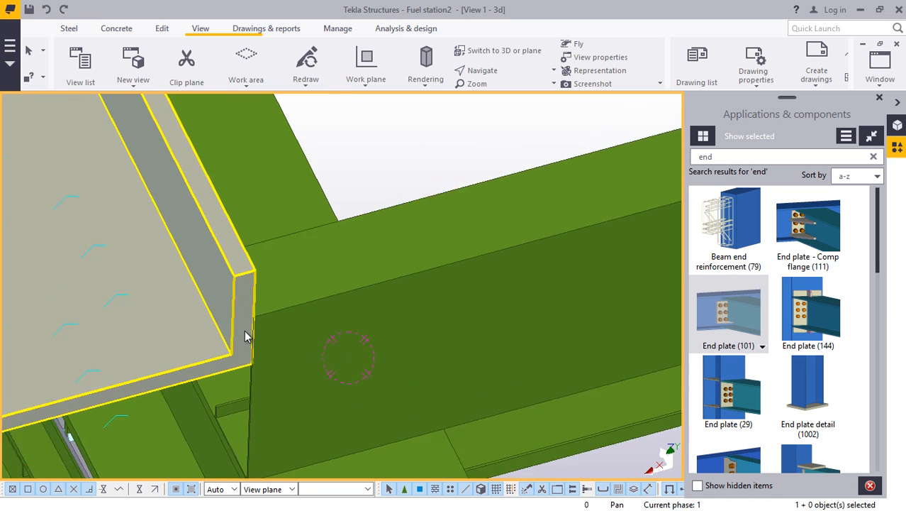
scroll(271, 323, down, 6)
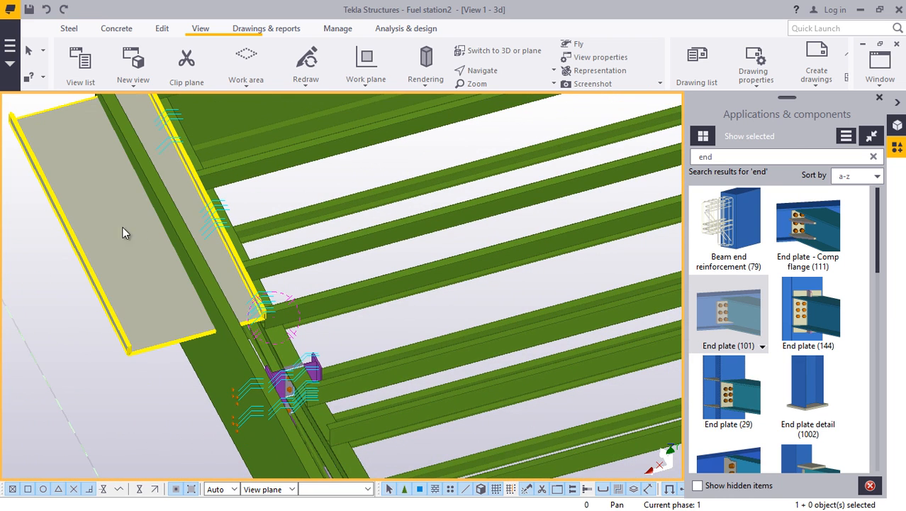
double_click(145, 248)
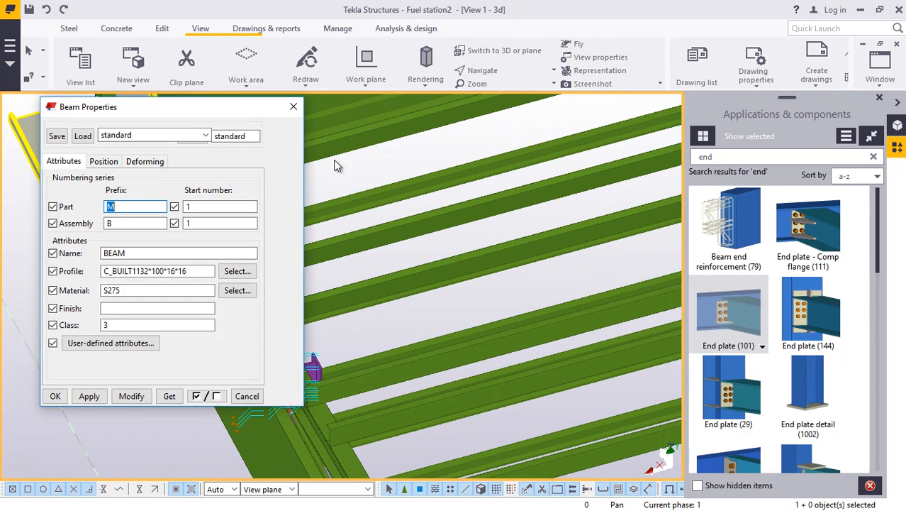
click(275, 271)
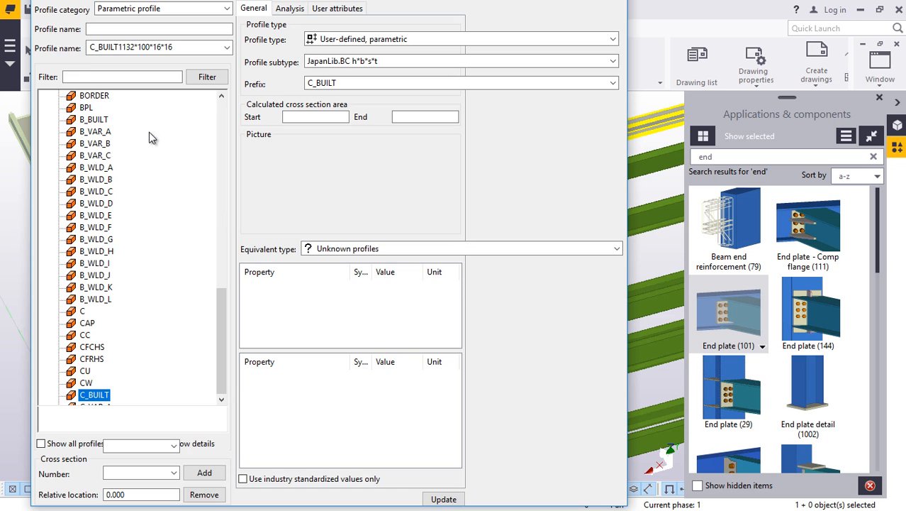
scroll(140, 216, up, 5)
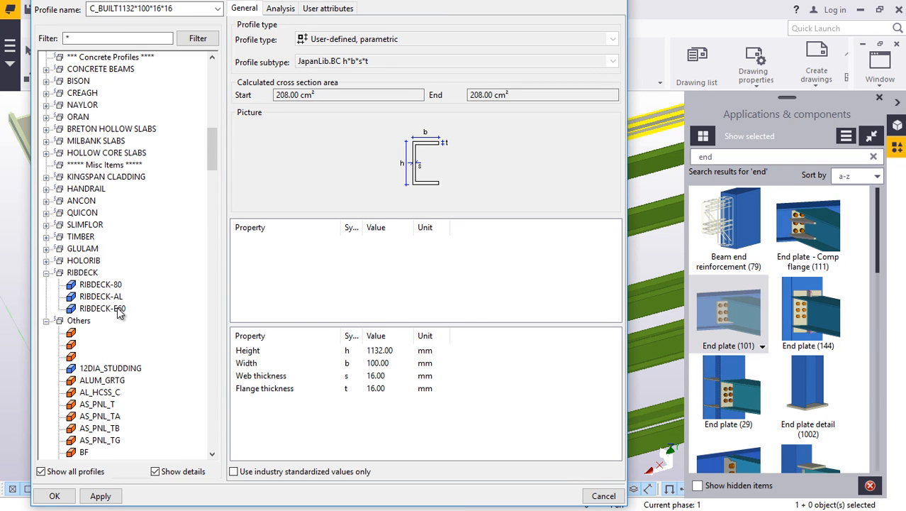
click(119, 310)
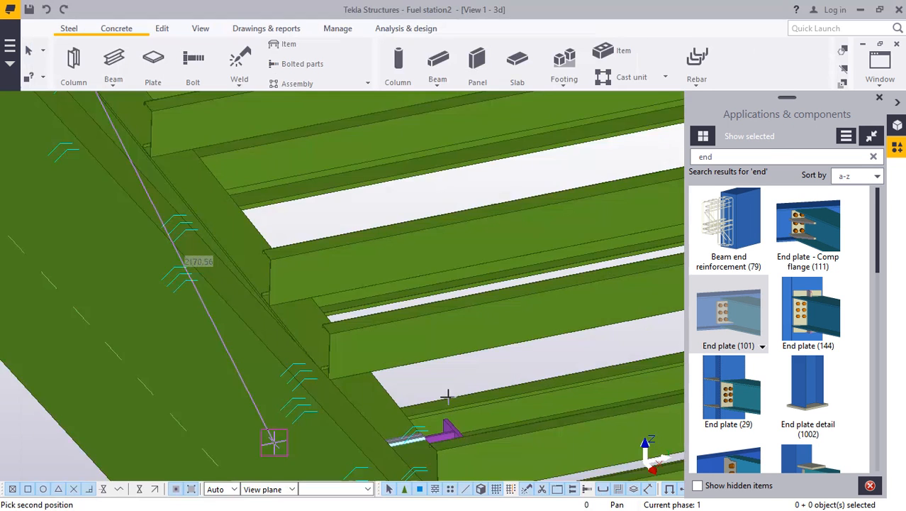
Draw a RIBDECK-E60 sheet 2565 mm long across the purlin ends, from the canopy corner to the last purlin before the column.
scroll(314, 307, up, 4)
scroll(280, 326, up, 5)
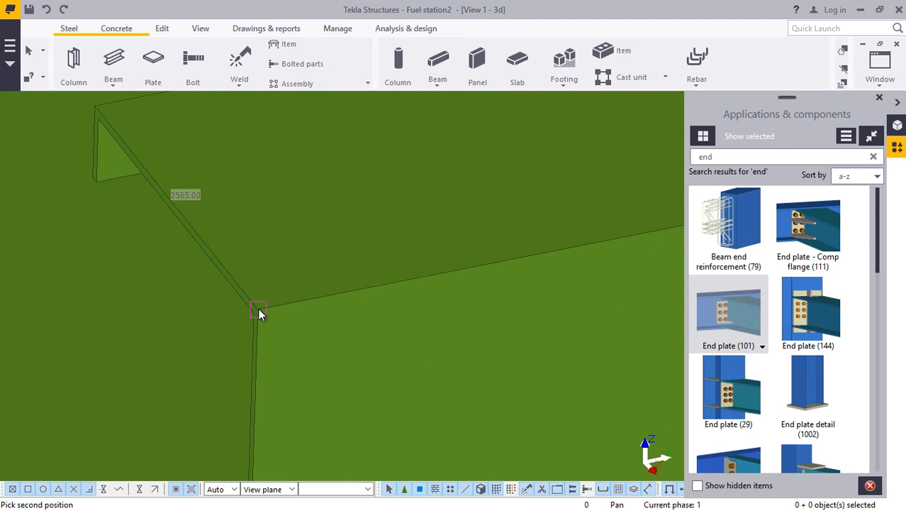
right_click(363, 229)
click(385, 237)
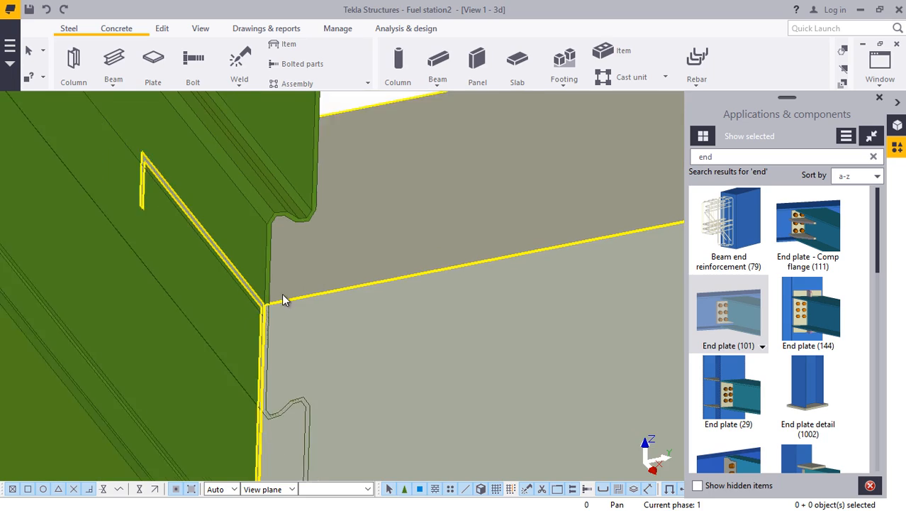
Examine the decking sheet's orientation over the purlins at the canopy corner and review its beam properties.
scroll(281, 309, down, 6)
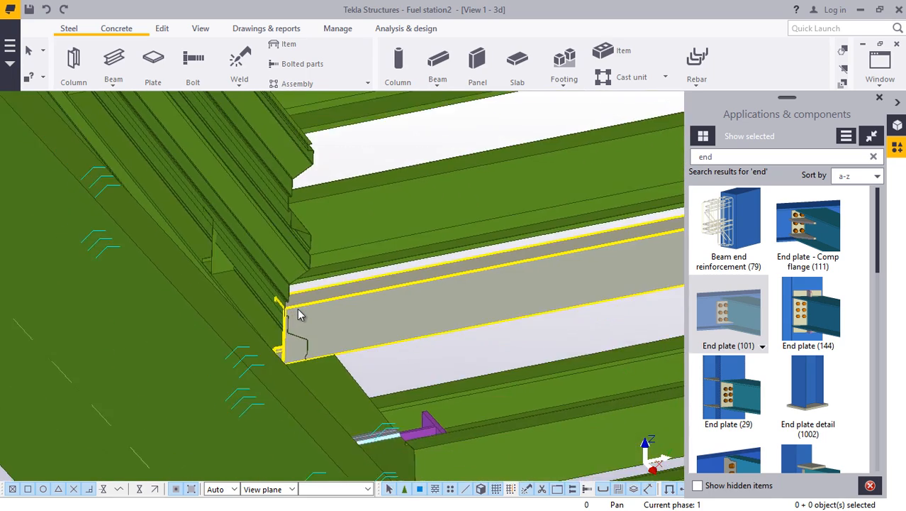
scroll(301, 311, down, 2)
scroll(270, 224, up, 2)
scroll(270, 219, down, 1)
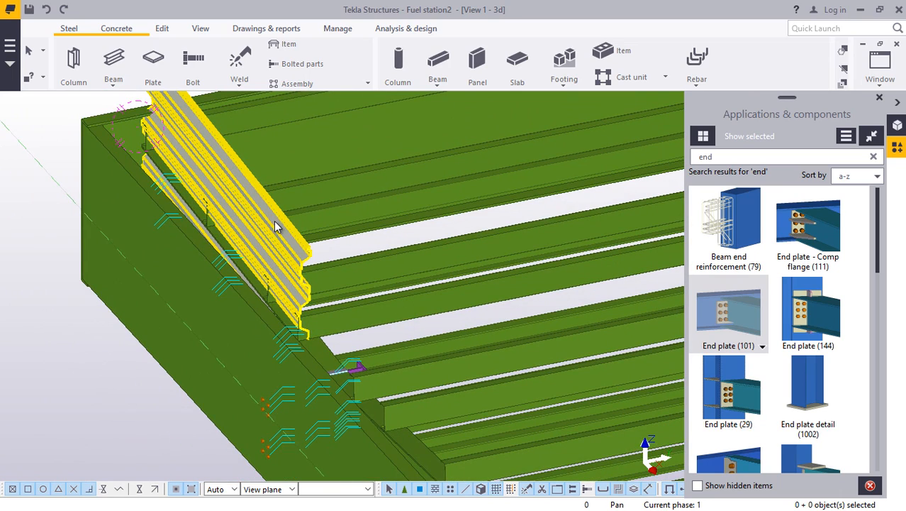
scroll(276, 226, down, 3)
scroll(258, 217, up, 2)
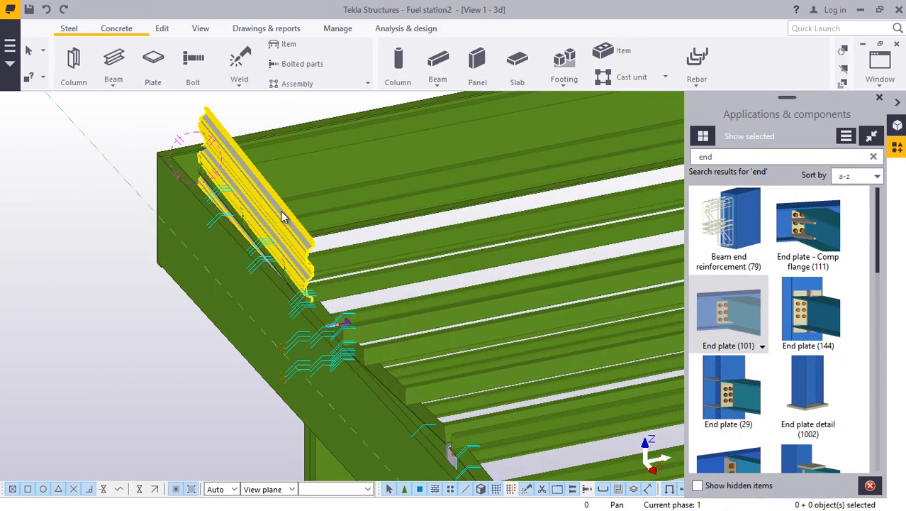
double_click(282, 216)
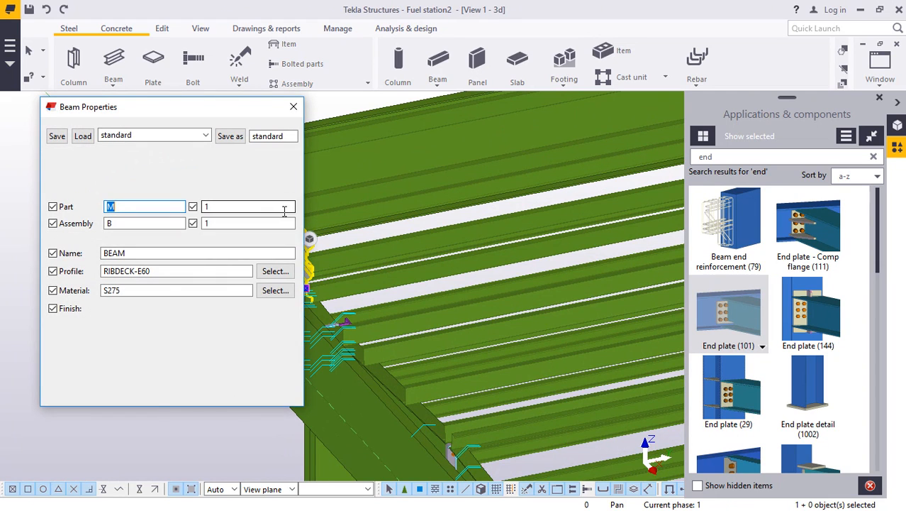
click(292, 110)
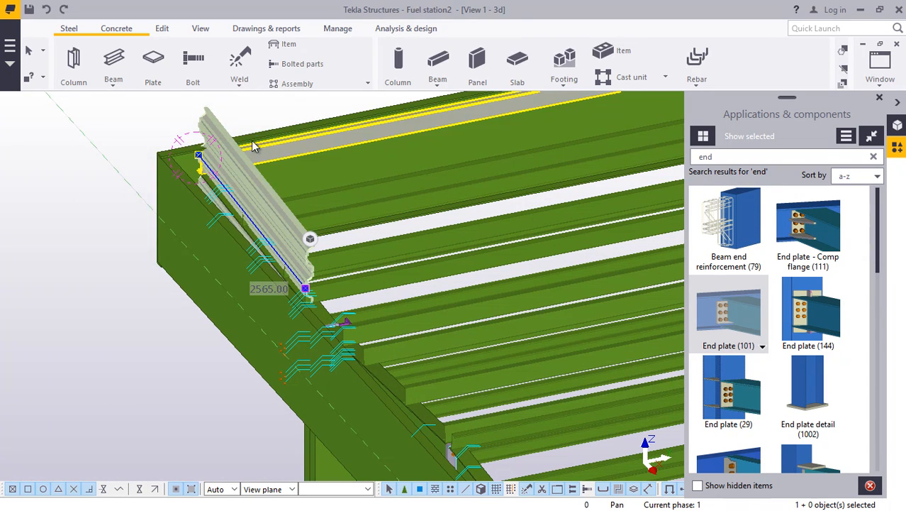
Delete the misoriented decking sheet at the canopy corner.
right_click(217, 153)
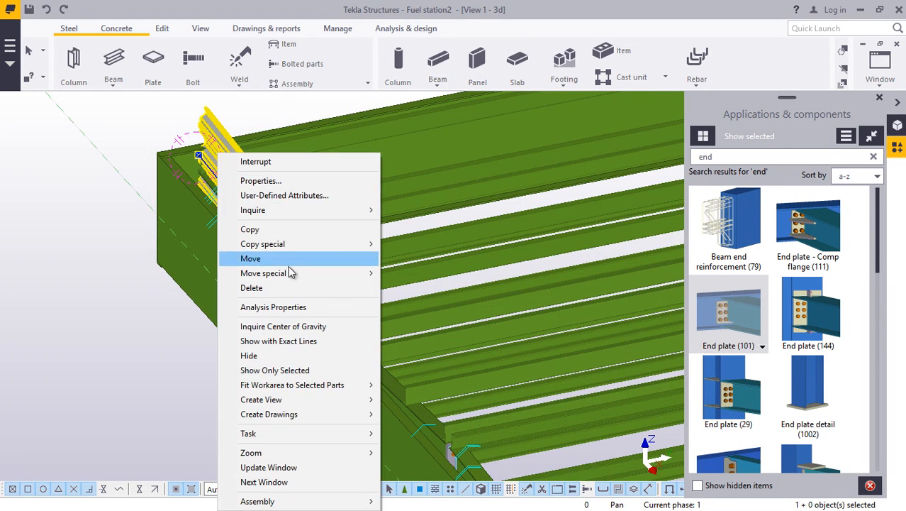
click(271, 296)
Set the work plane to the top flange of the first purlin at the canopy corner with the Work plane tool.
scroll(233, 177, up, 6)
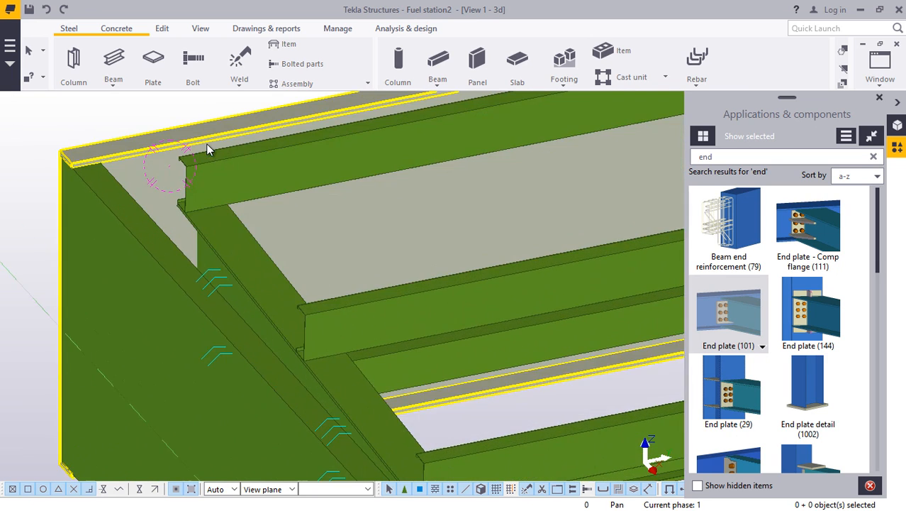
scroll(200, 141, up, 2)
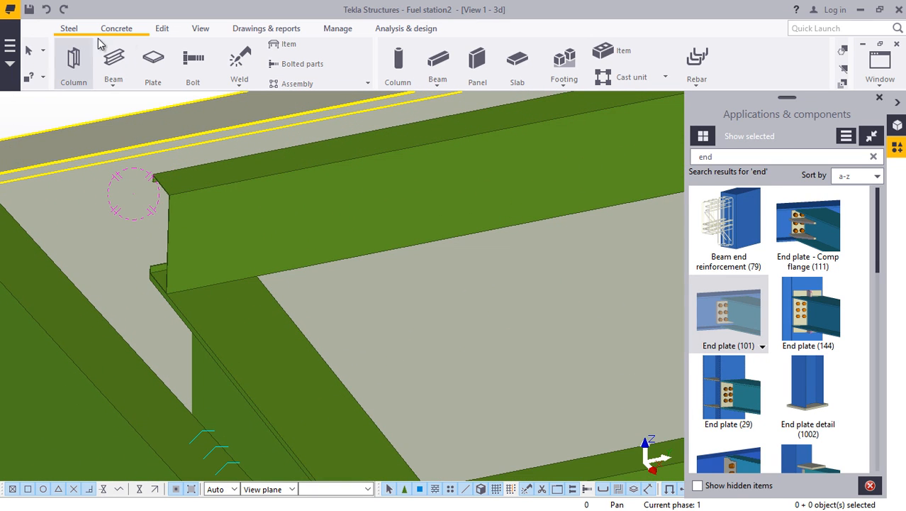
click(196, 30)
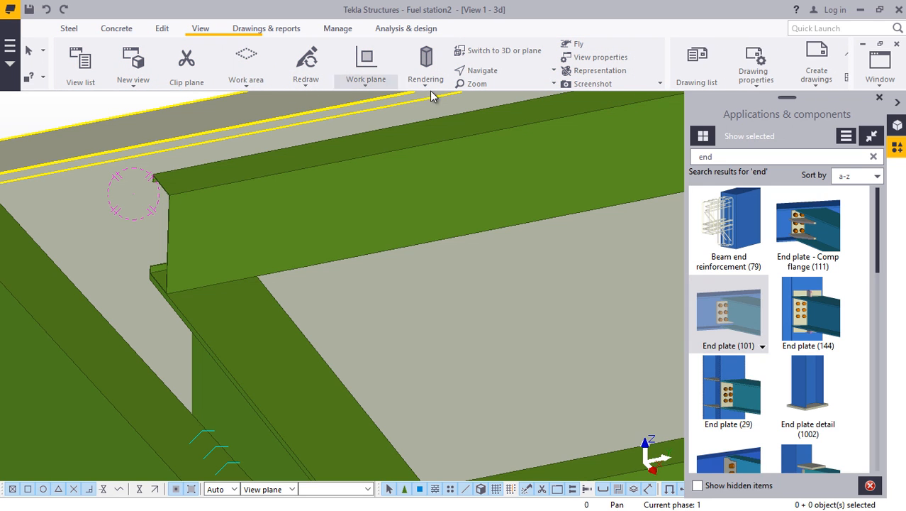
click(367, 86)
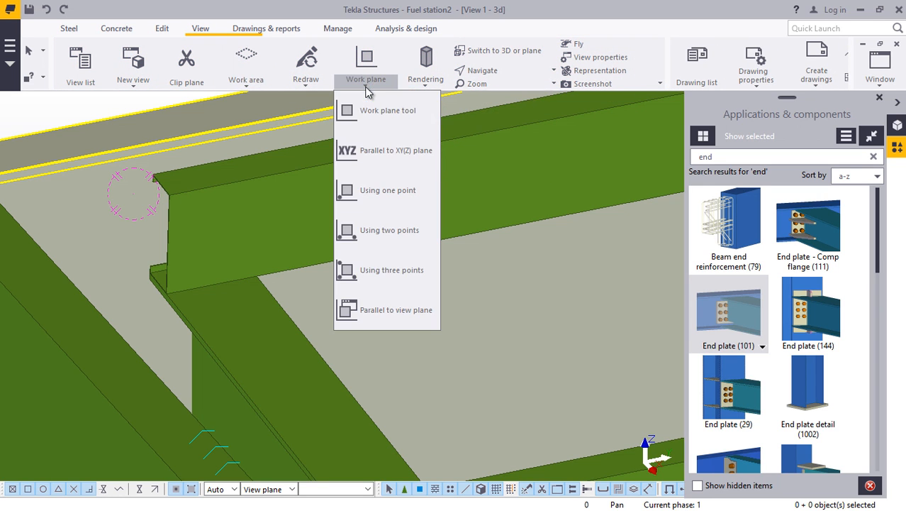
click(371, 114)
scroll(230, 146, up, 5)
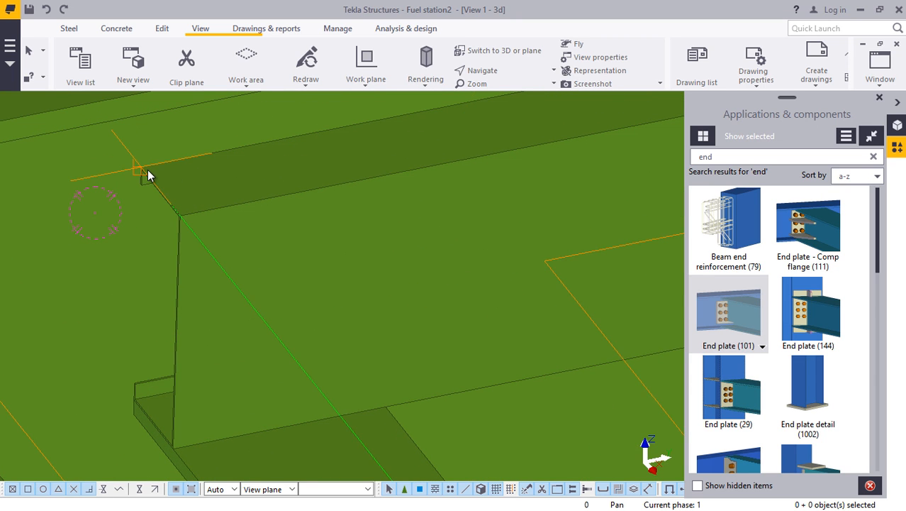
right_click(206, 178)
click(270, 187)
Draw a RIBDECK-E60 sheet 2565 mm long from the first purlin's top corner to the last purlin before the column, and end the Beam command.
scroll(279, 205, down, 7)
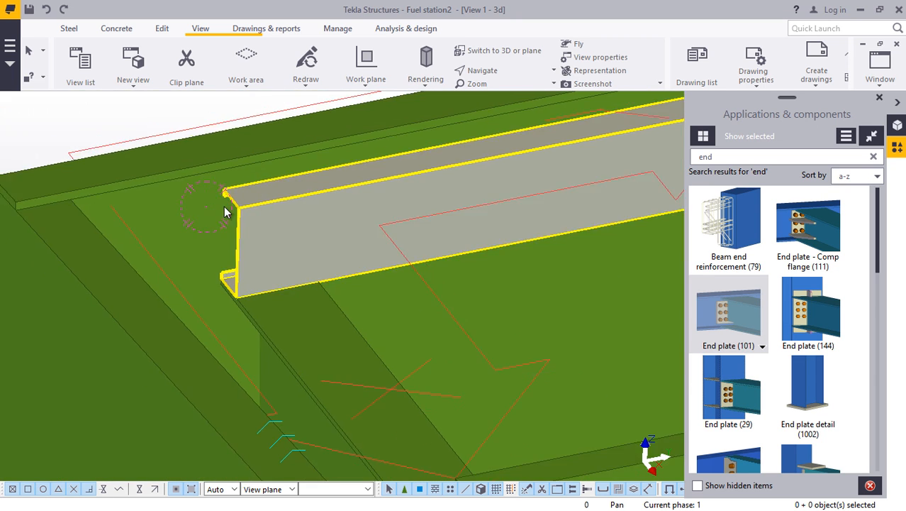
scroll(299, 204, up, 1)
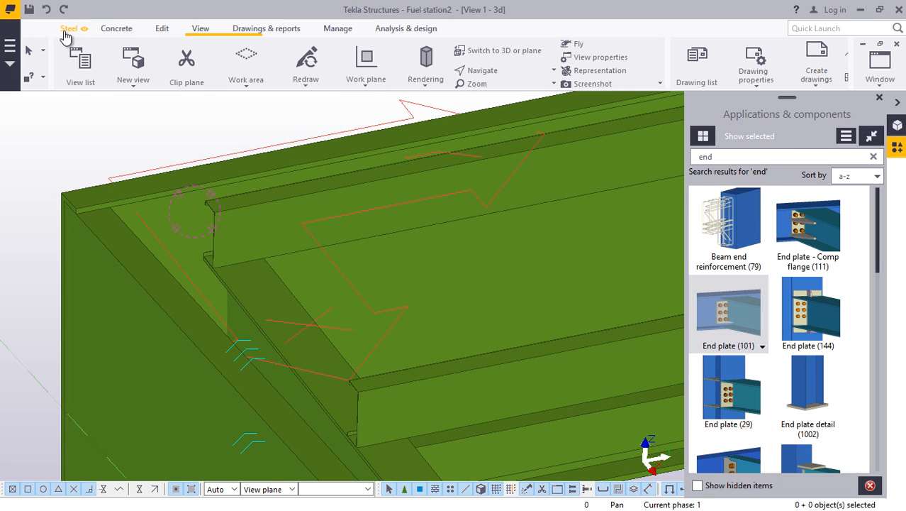
click(65, 32)
click(113, 85)
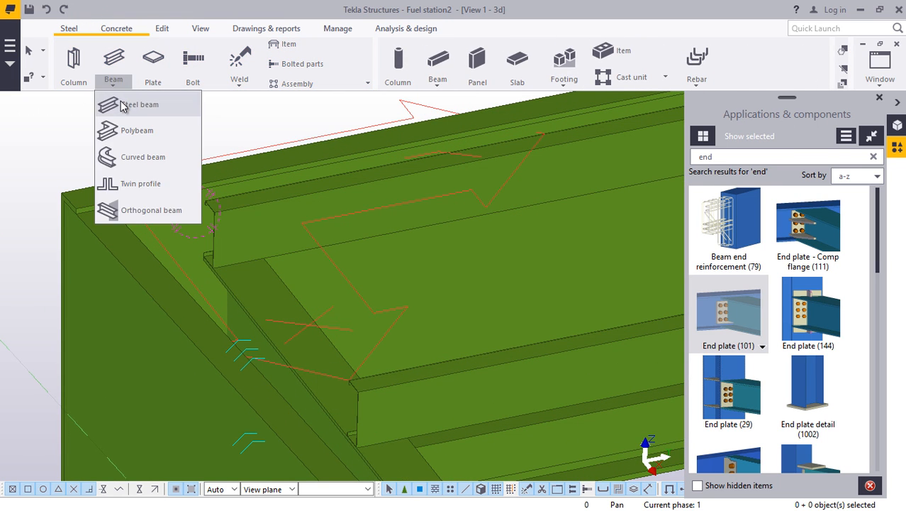
click(127, 106)
scroll(202, 201, up, 1)
scroll(202, 202, up, 3)
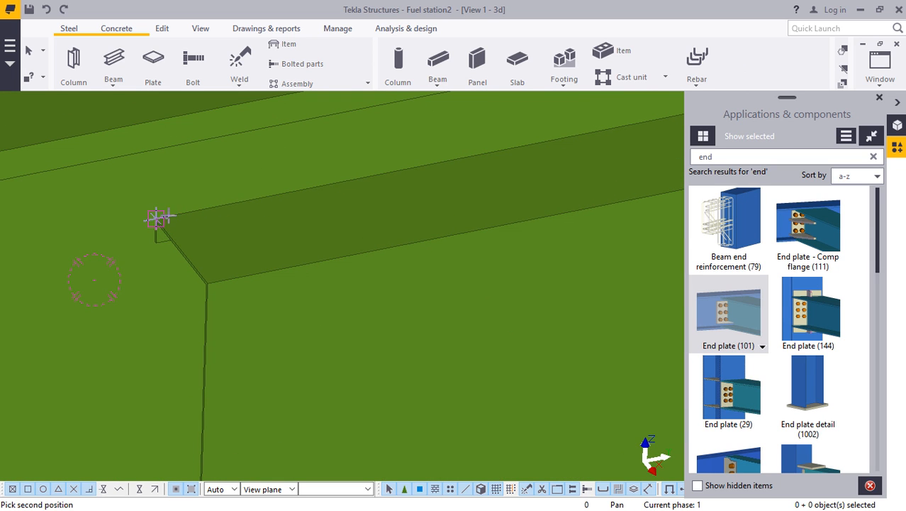
scroll(158, 218, down, 6)
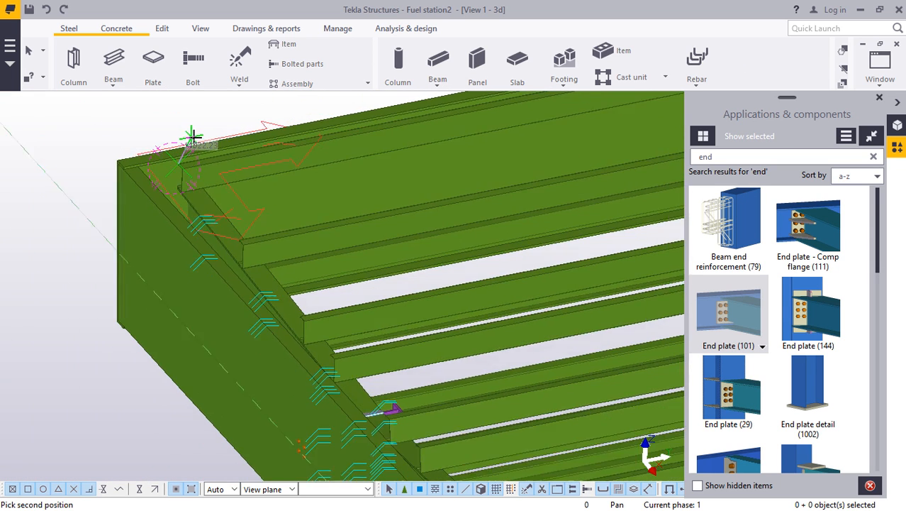
scroll(344, 311, up, 8)
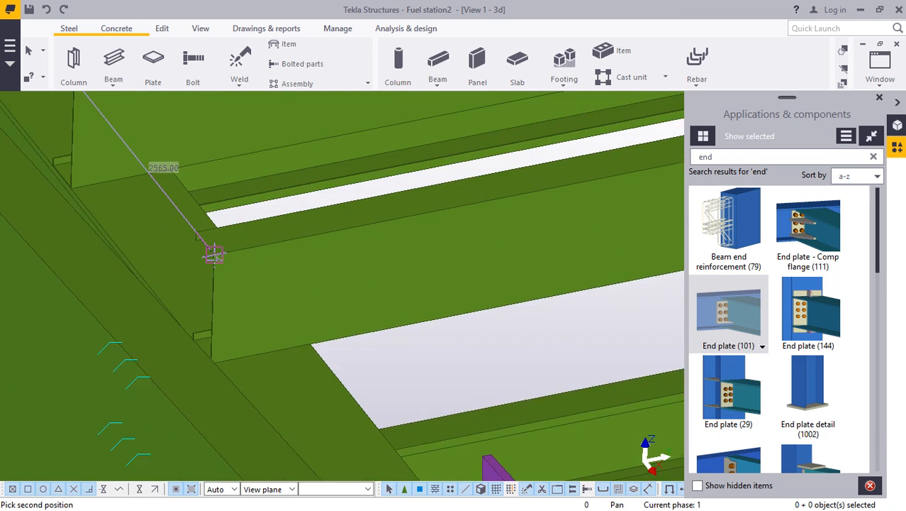
scroll(214, 254, up, 6)
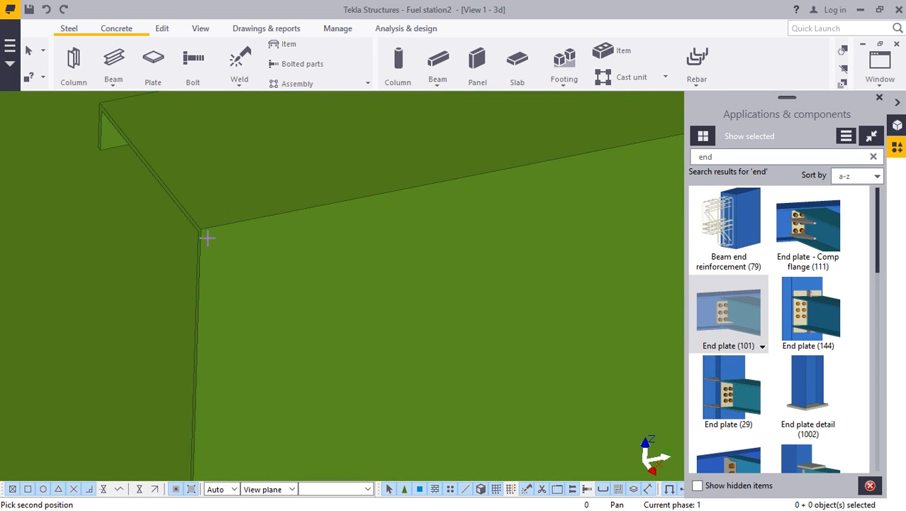
click(201, 229)
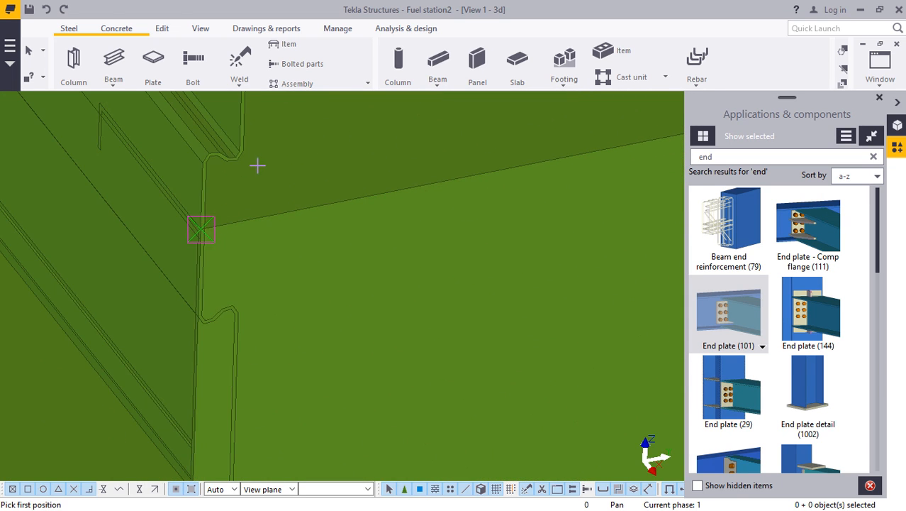
right_click(290, 171)
click(290, 172)
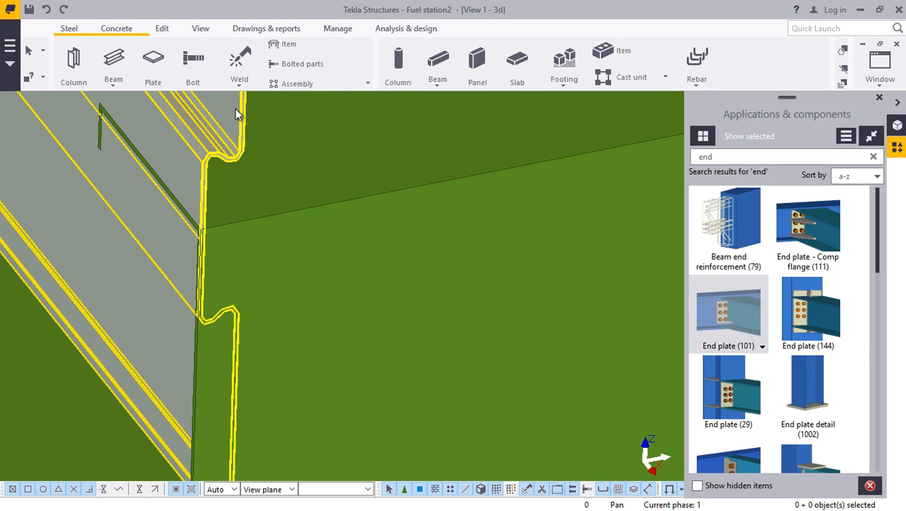
Set the new decking sheet's rotation to Below so it lies flat across the purlins.
double_click(235, 108)
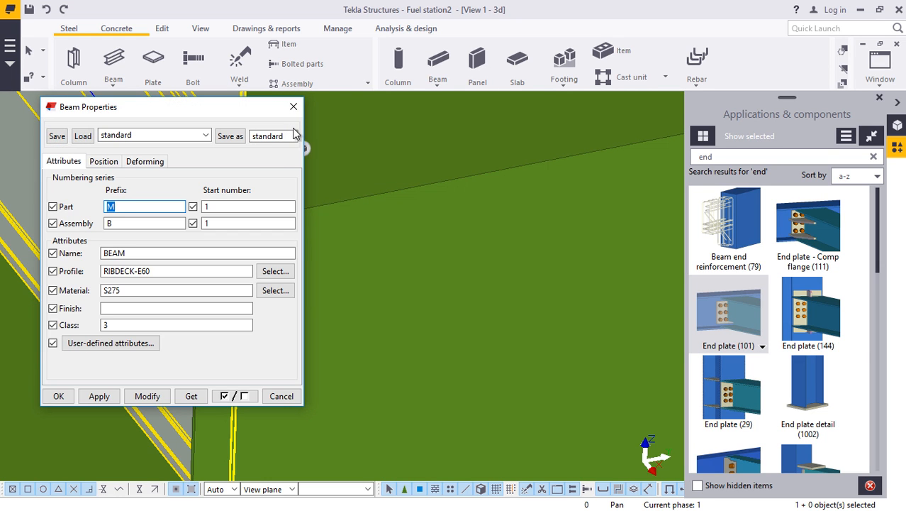
click(105, 163)
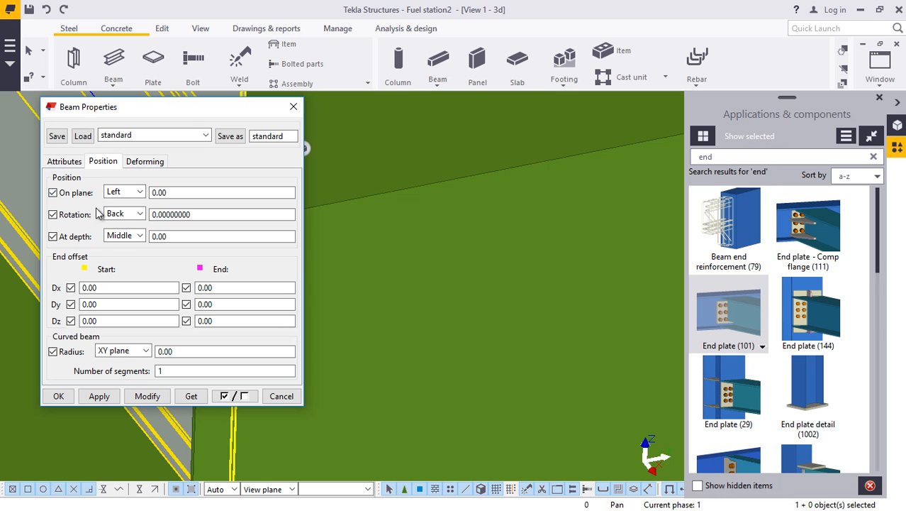
drag(168, 112, 490, 85)
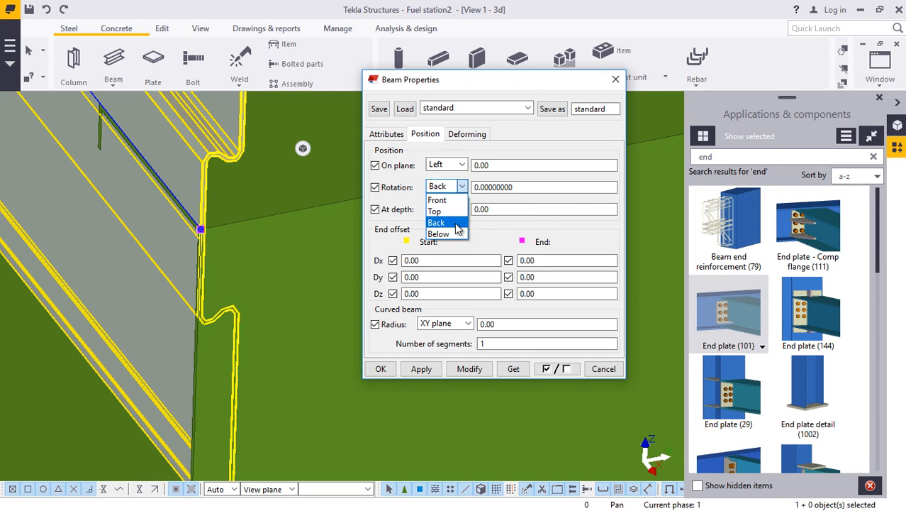
click(470, 369)
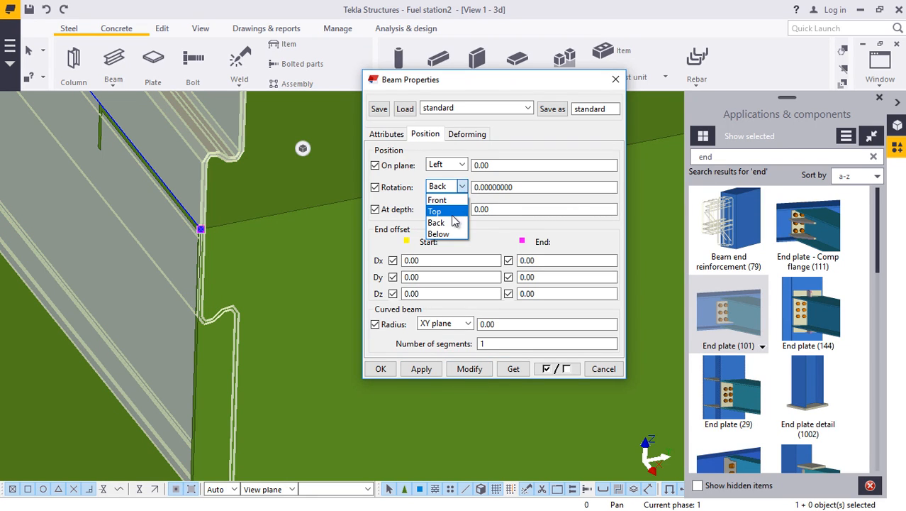
click(471, 369)
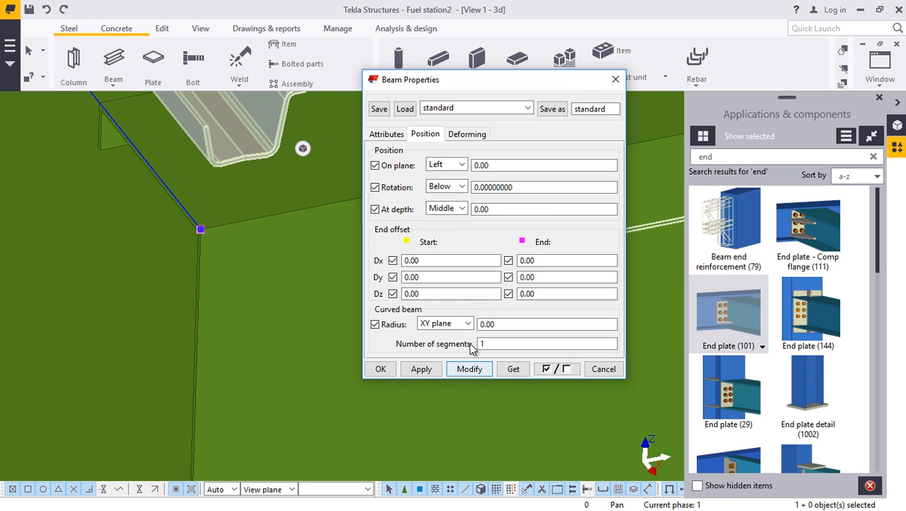
click(381, 369)
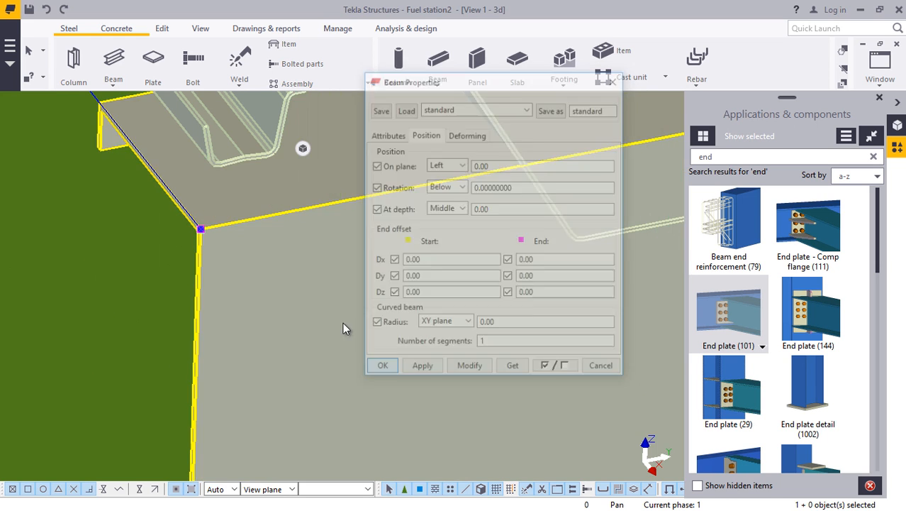
Change the decking sheet's depth position so it rests on top of the purlins.
scroll(323, 319, up, 5)
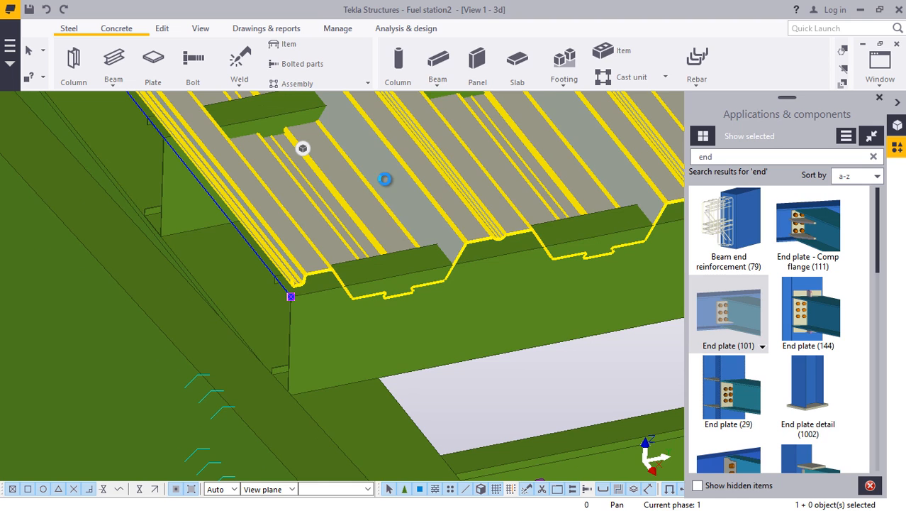
click(425, 134)
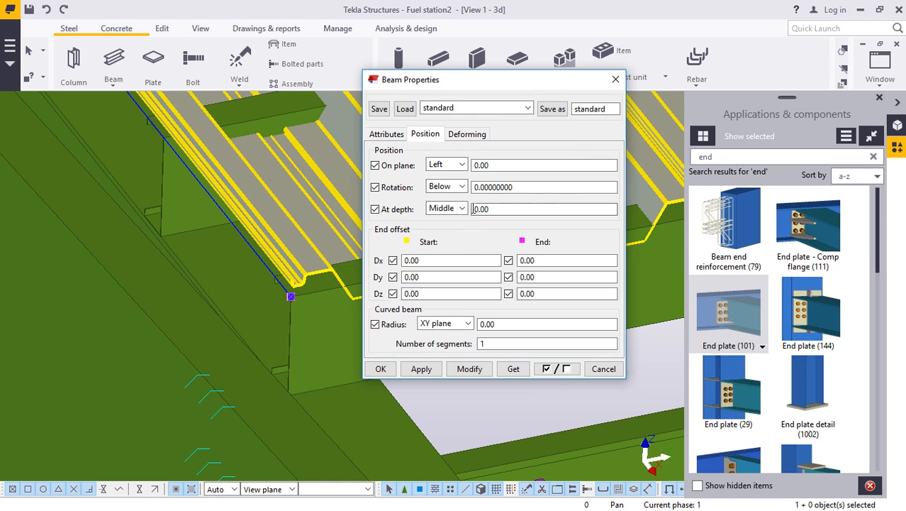
click(466, 375)
click(386, 373)
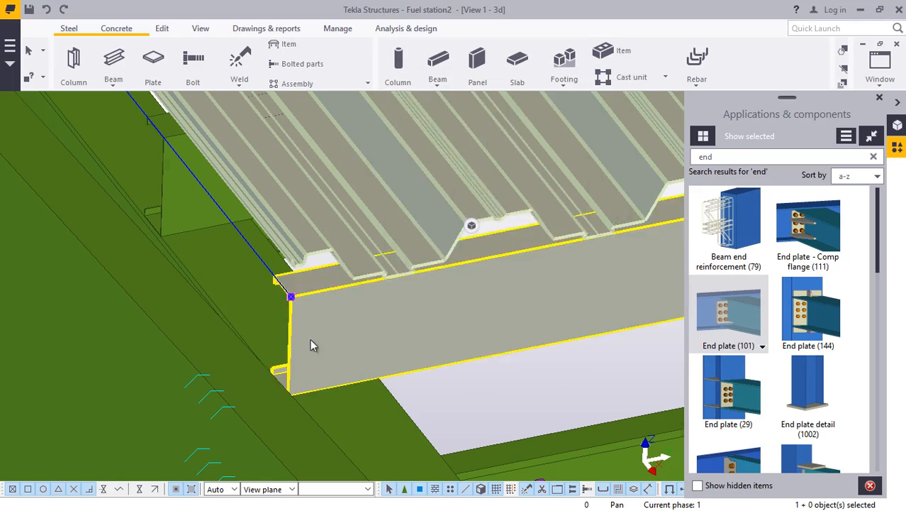
Examine how the decking sheet sits on the purlins and beside the edge beam, from close up and from across the canopy.
scroll(311, 341, down, 6)
scroll(252, 207, up, 8)
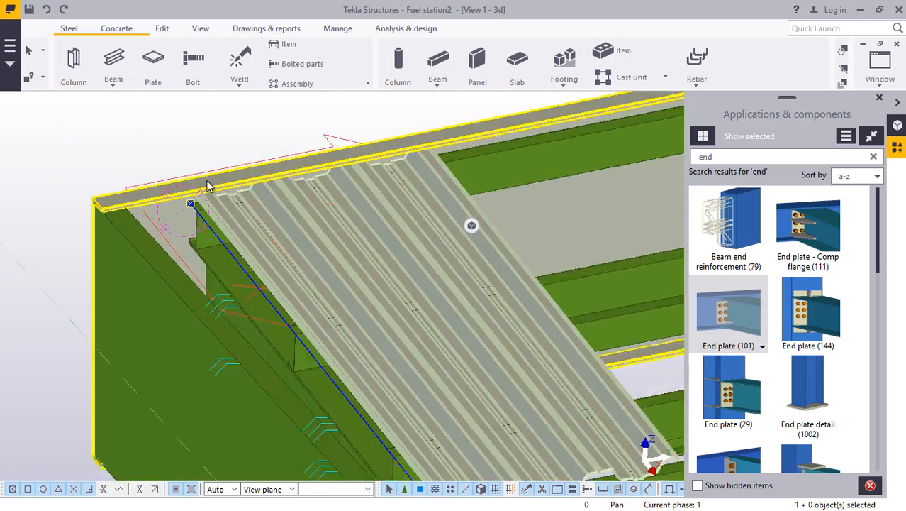
ctrl+middle_drag(158, 228, 439, 109)
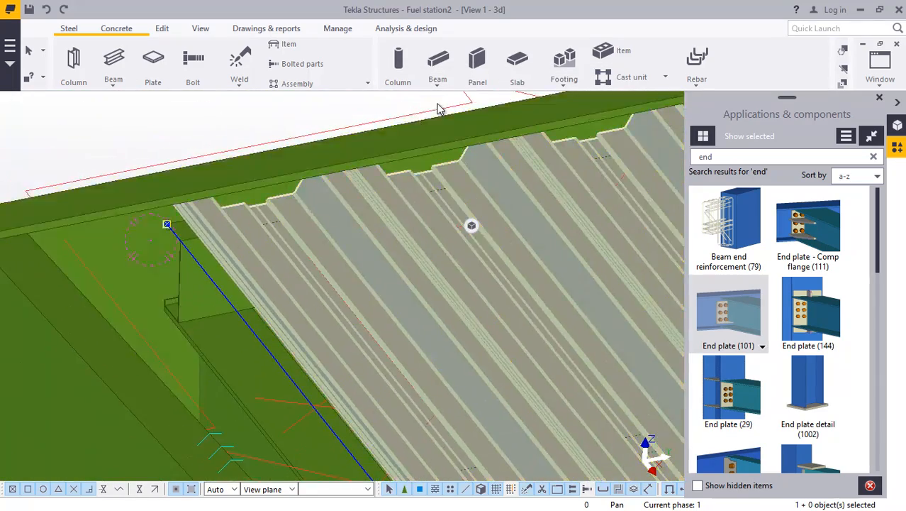
click(202, 30)
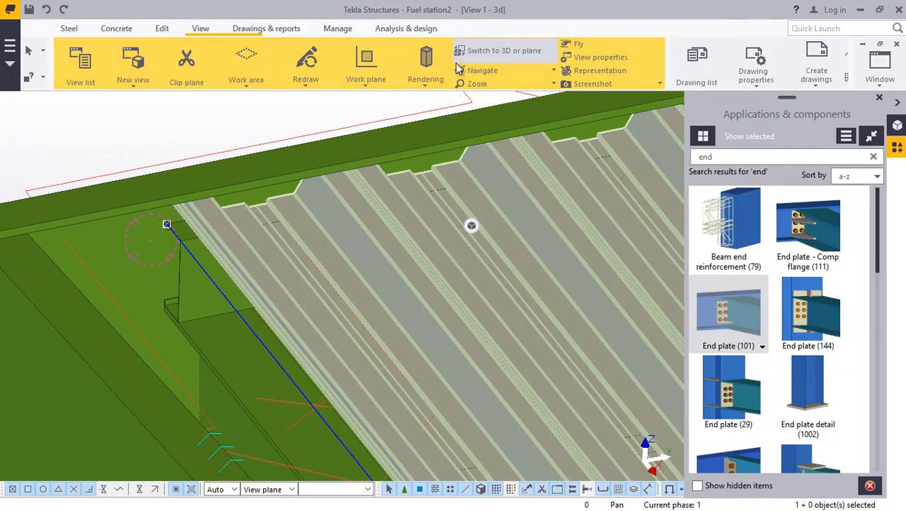
click(495, 70)
click(500, 93)
drag(372, 203, 519, 312)
ctrl+middle_drag(520, 312, 292, 295)
scroll(264, 283, down, 6)
ctrl+middle_drag(331, 264, 209, 259)
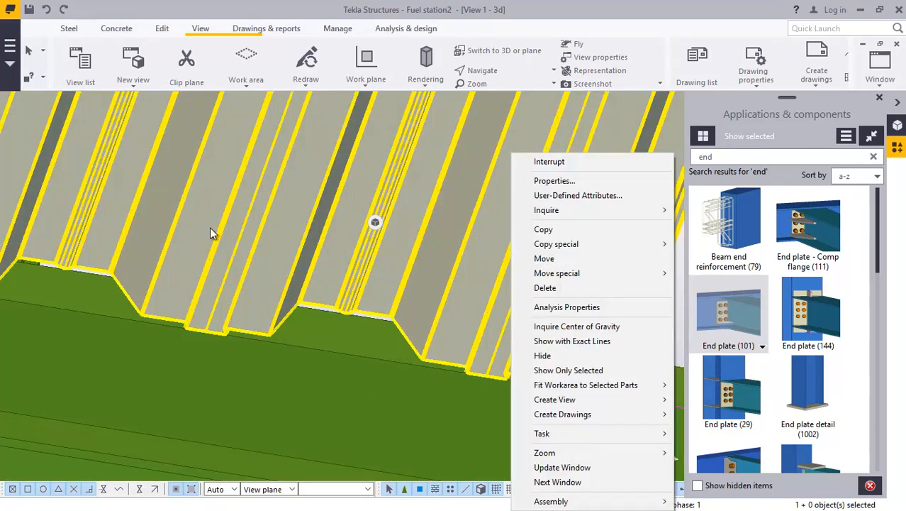
click(210, 227)
scroll(458, 303, down, 6)
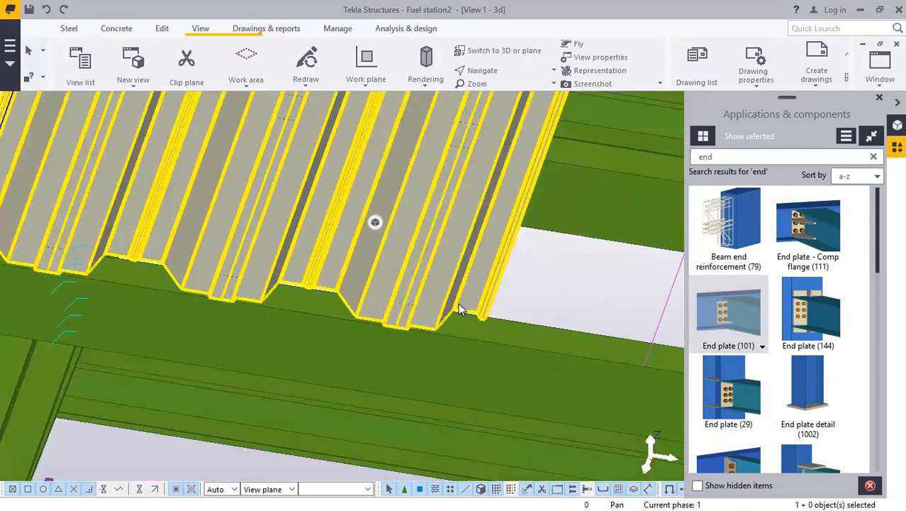
scroll(223, 182, up, 2)
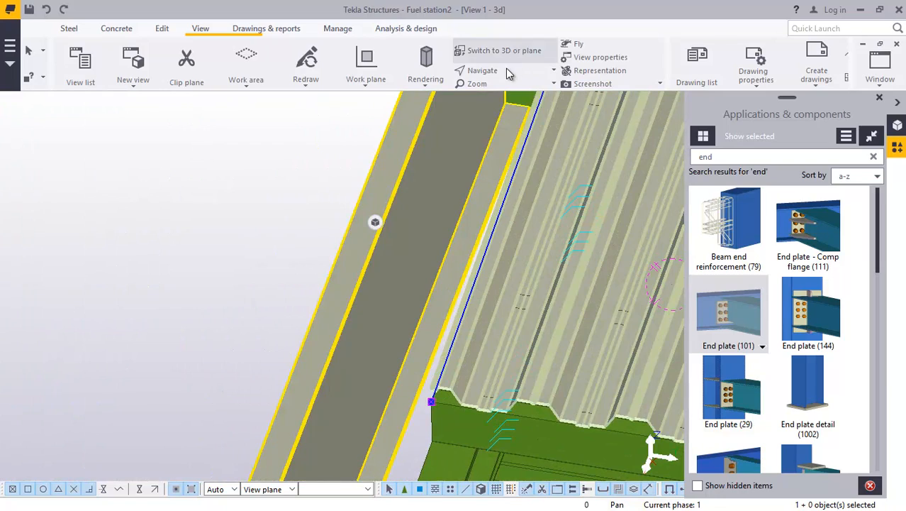
click(506, 70)
click(501, 116)
ctrl+middle_drag(443, 198, 259, 224)
scroll(249, 225, down, 6)
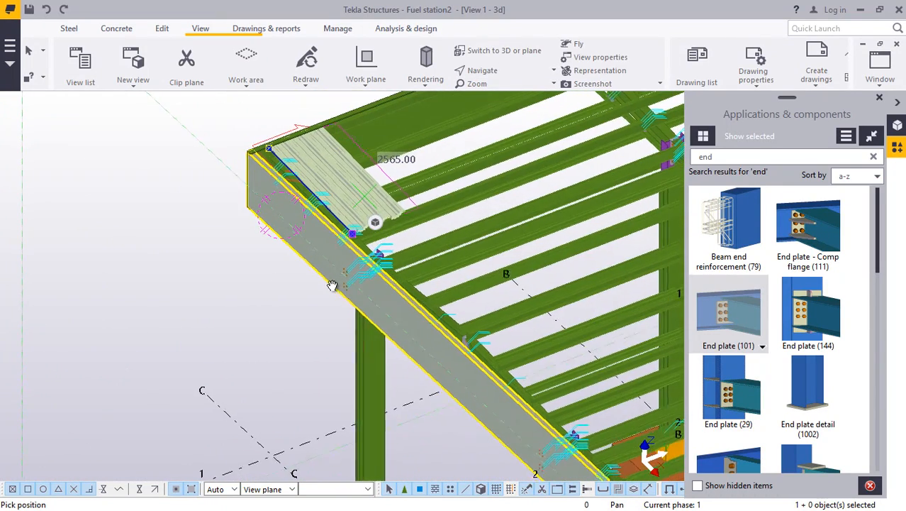
right_click(67, 191)
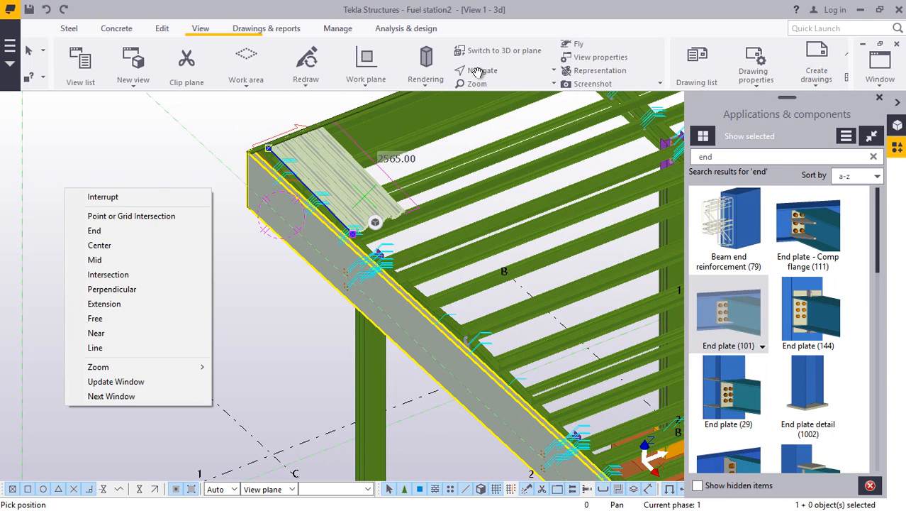
click(135, 196)
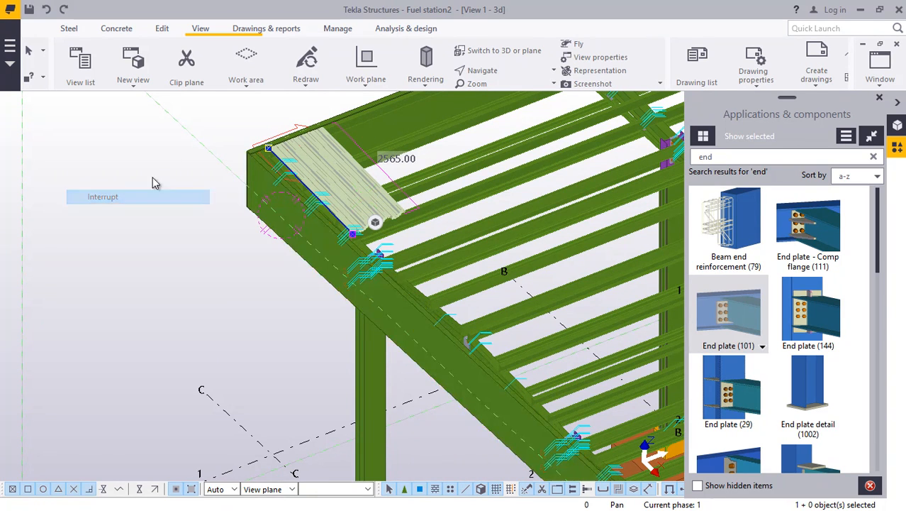
Move the work plane to the intersection of grid lines 1 and C, and end the work plane command.
click(202, 30)
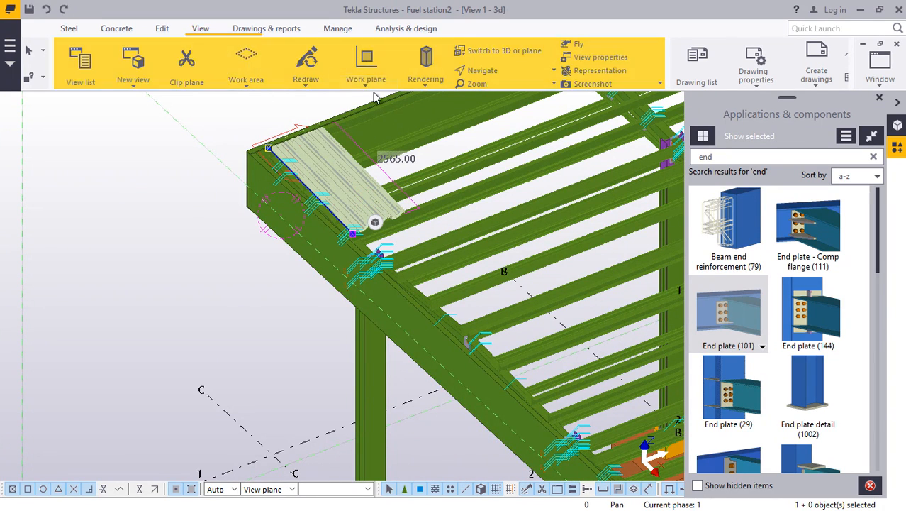
click(366, 82)
click(376, 111)
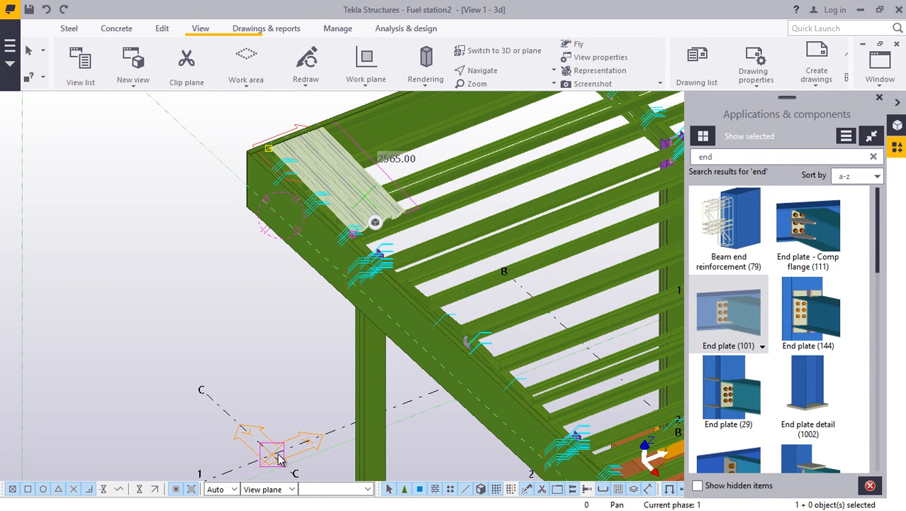
right_click(249, 390)
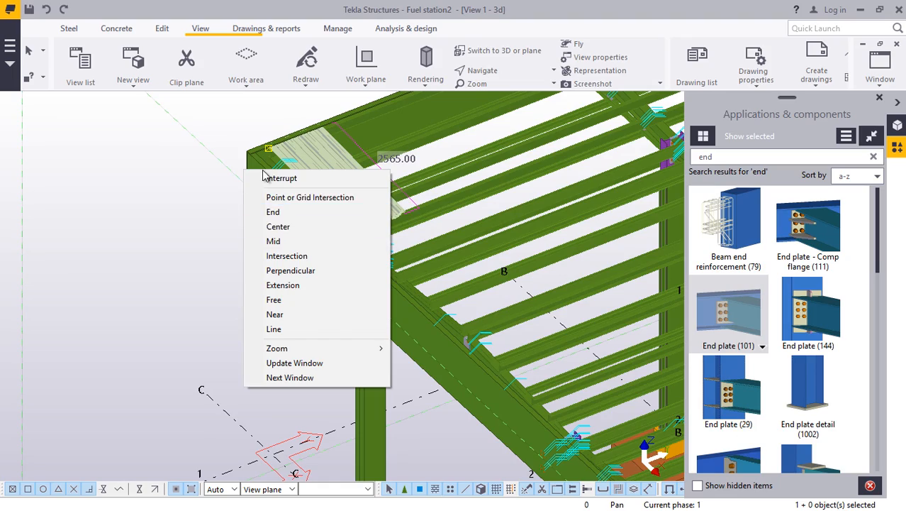
click(321, 182)
Move the decking sheet 30 mm toward the edge beam, taking the direction from the upper edge of its end profile.
scroll(370, 198, up, 4)
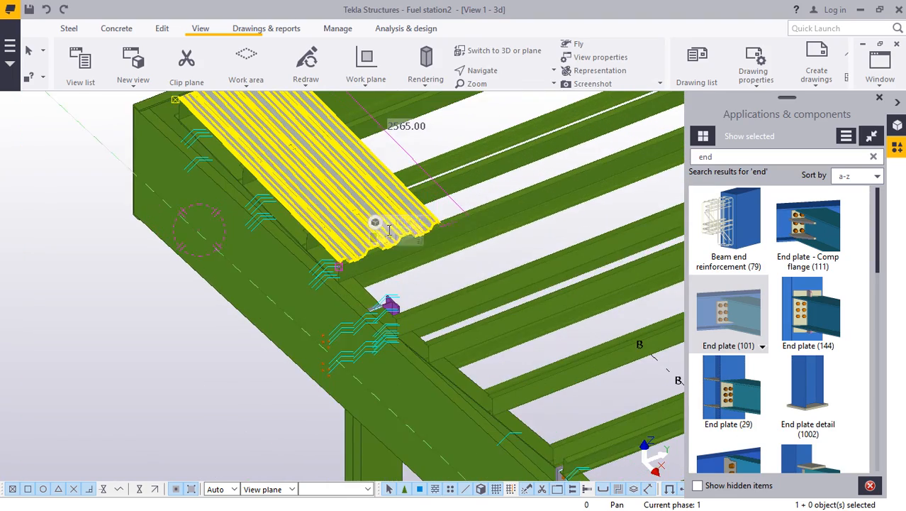
scroll(284, 224, up, 4)
scroll(121, 340, down, 4)
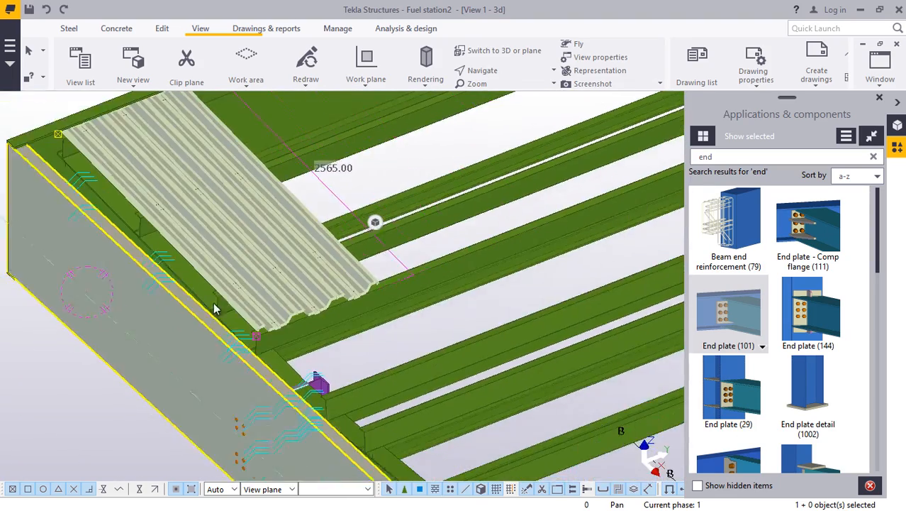
scroll(269, 305, up, 3)
right_click(347, 289)
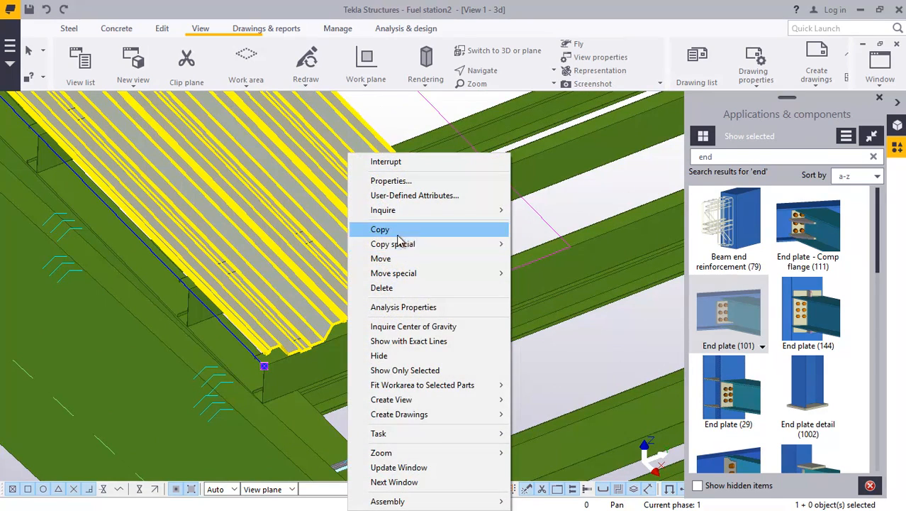
click(386, 258)
scroll(482, 258, up, 6)
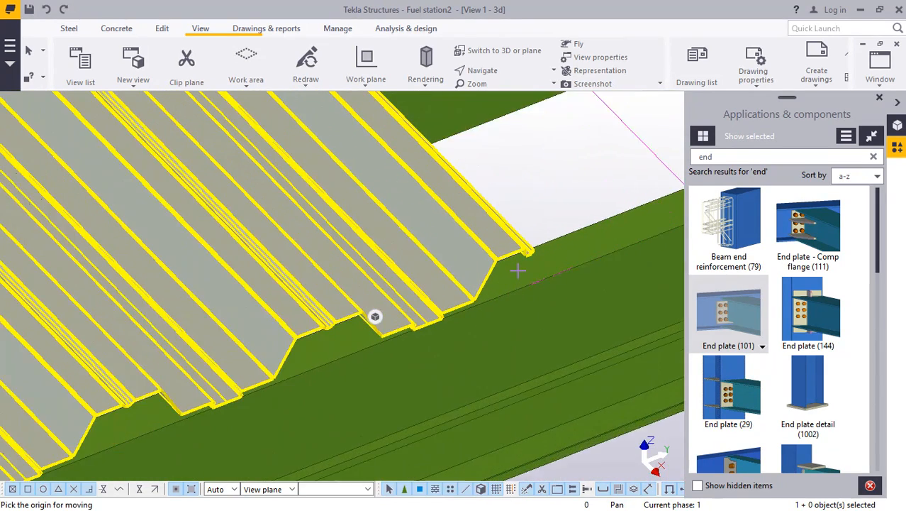
scroll(535, 237, up, 4)
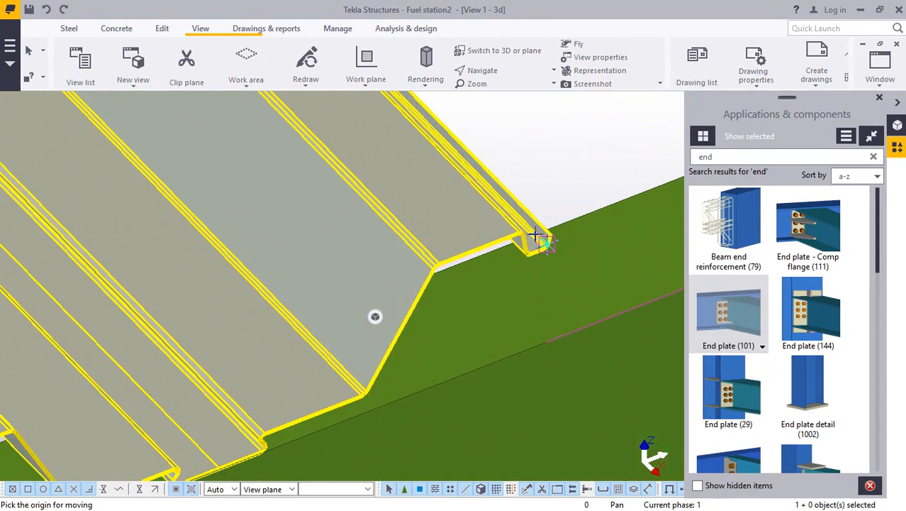
scroll(535, 228, up, 4)
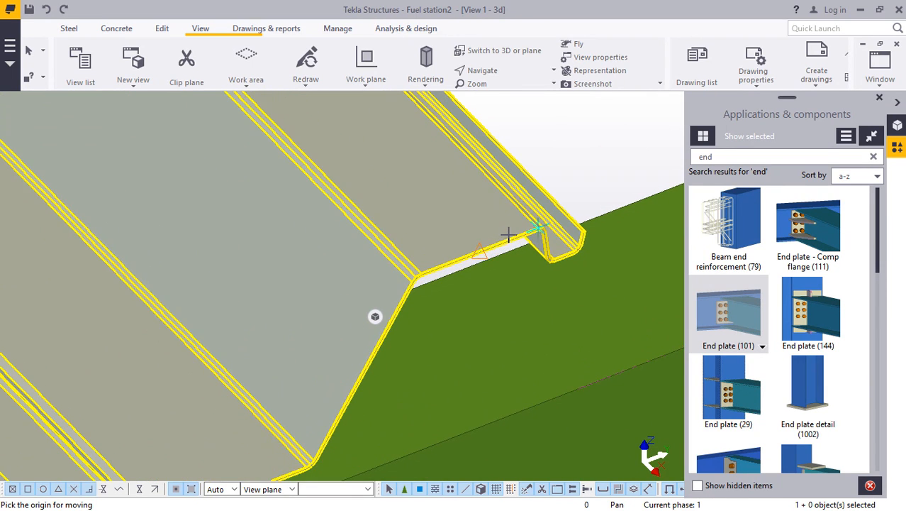
scroll(536, 231, up, 4)
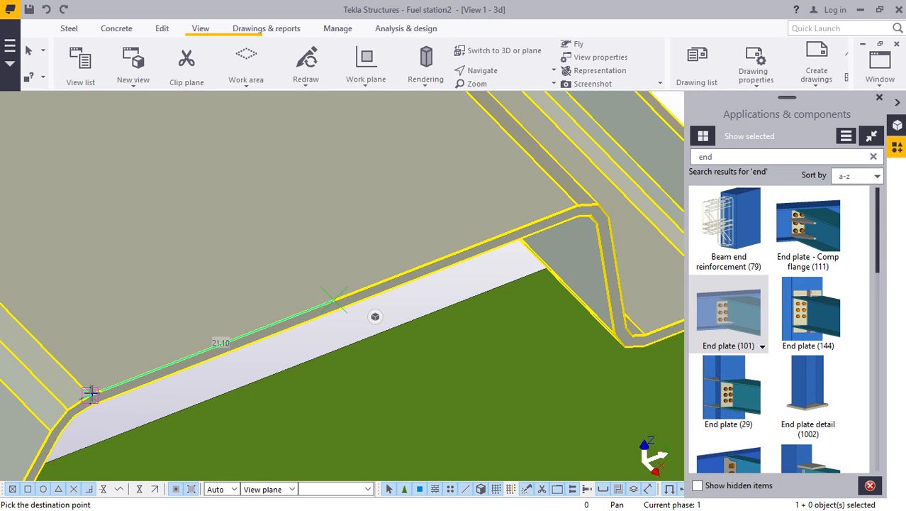
text(30)
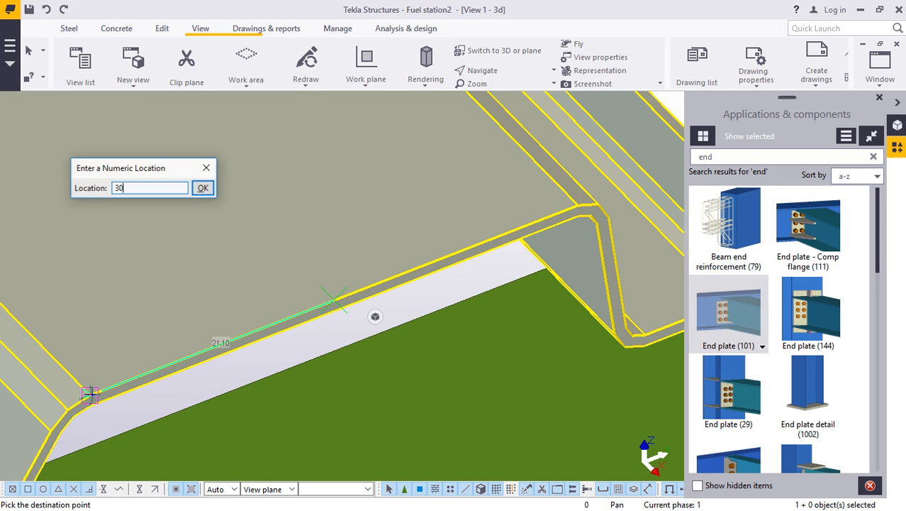
key(Return)
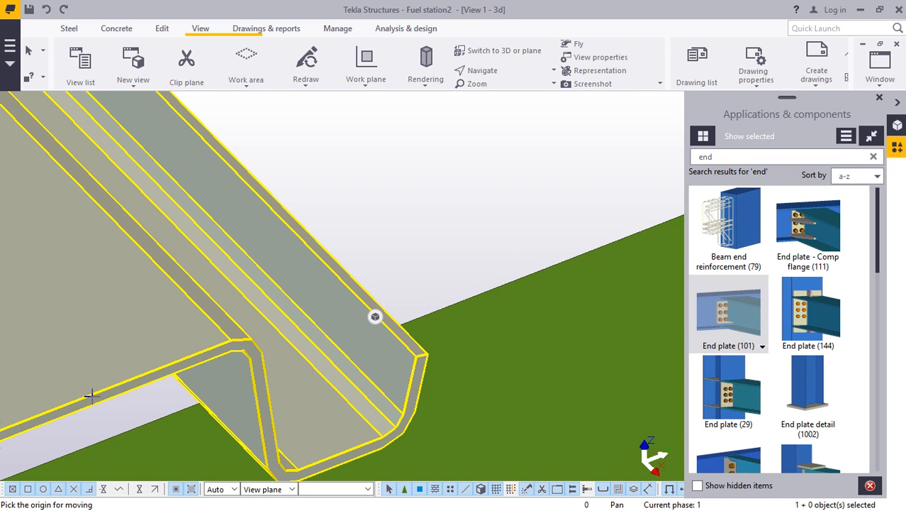
Restart the Move command and shift the decking sheet a further 100 mm toward the edge beam along its end profile.
scroll(427, 257, down, 4)
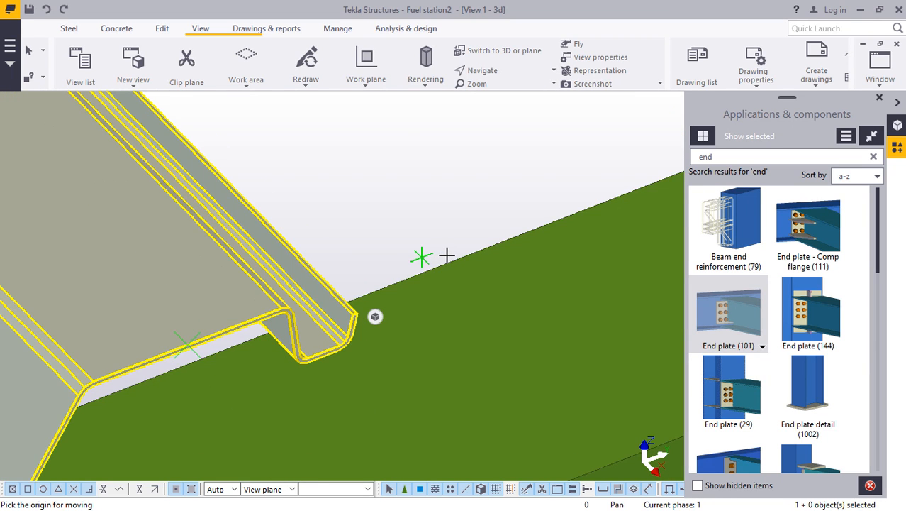
scroll(475, 248, down, 4)
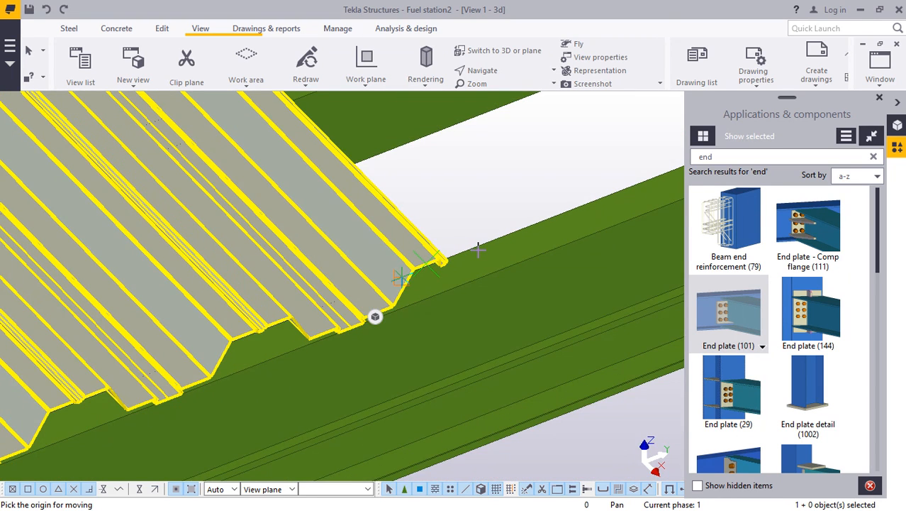
scroll(469, 263, down, 2)
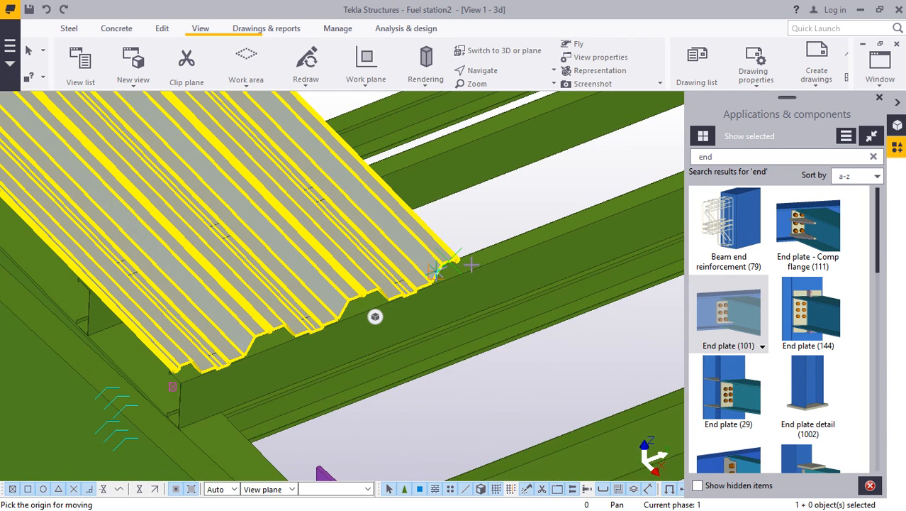
scroll(198, 343, up, 3)
scroll(407, 285, up, 3)
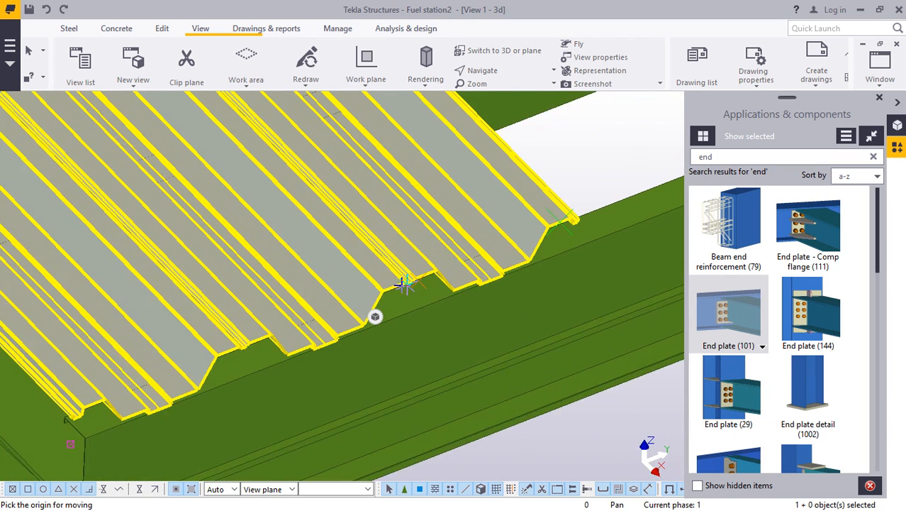
scroll(602, 200, up, 2)
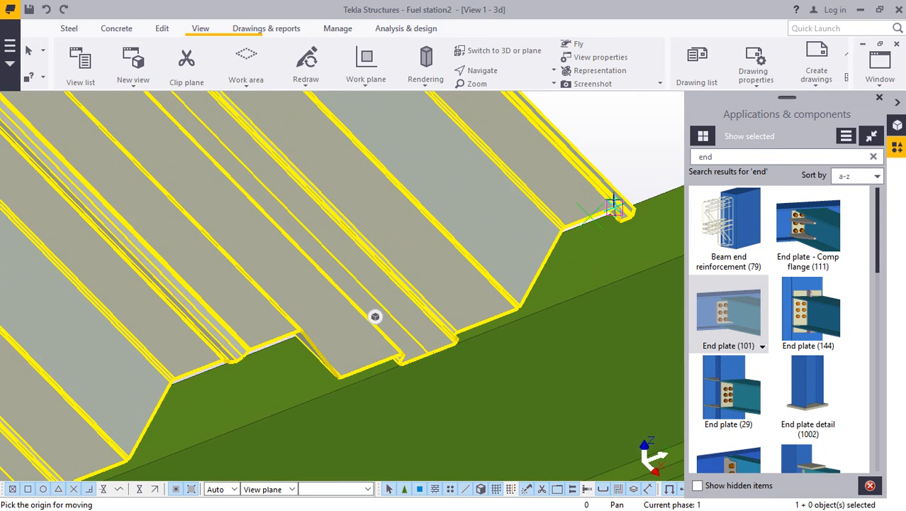
scroll(618, 202, up, 6)
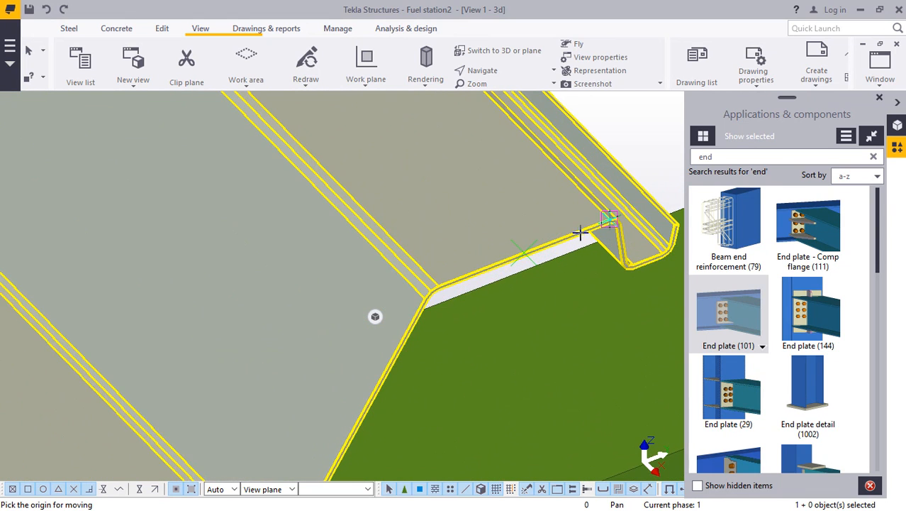
scroll(448, 182, up, 2)
right_click(436, 176)
click(456, 186)
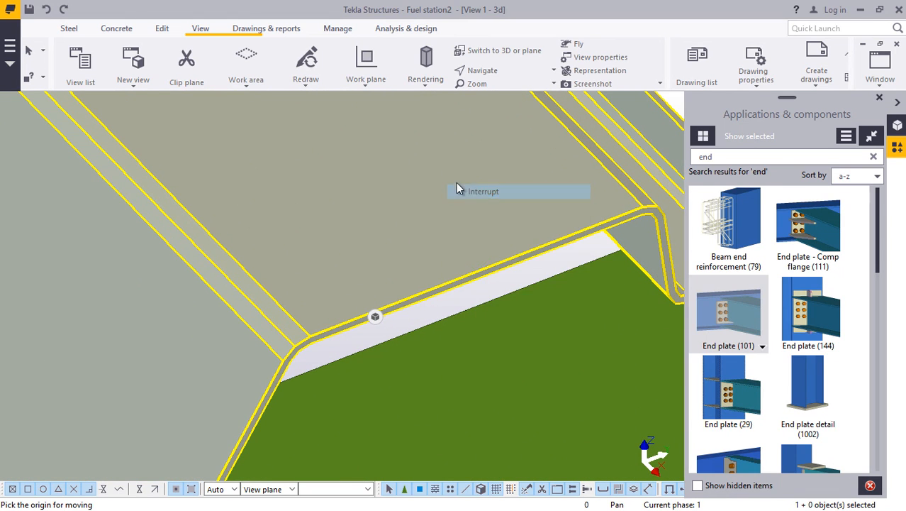
right_click(437, 162)
click(480, 258)
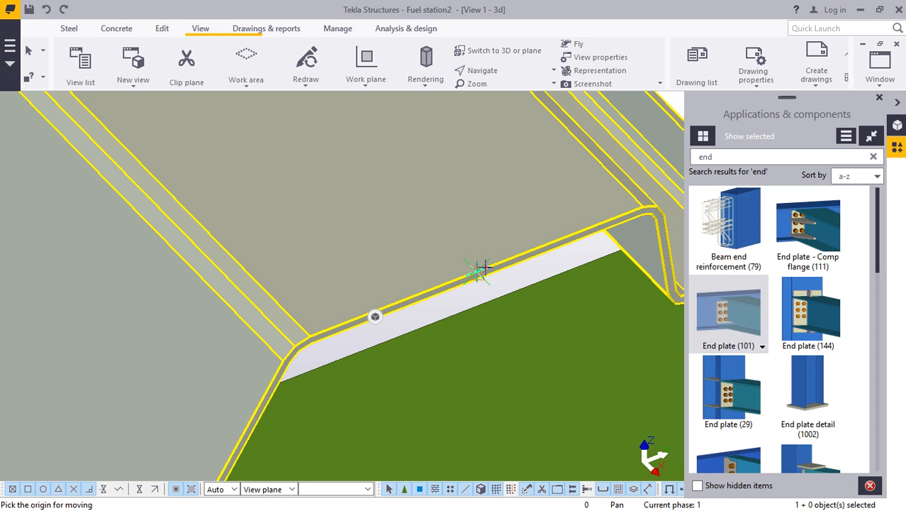
click(448, 280)
scroll(340, 318, up, 3)
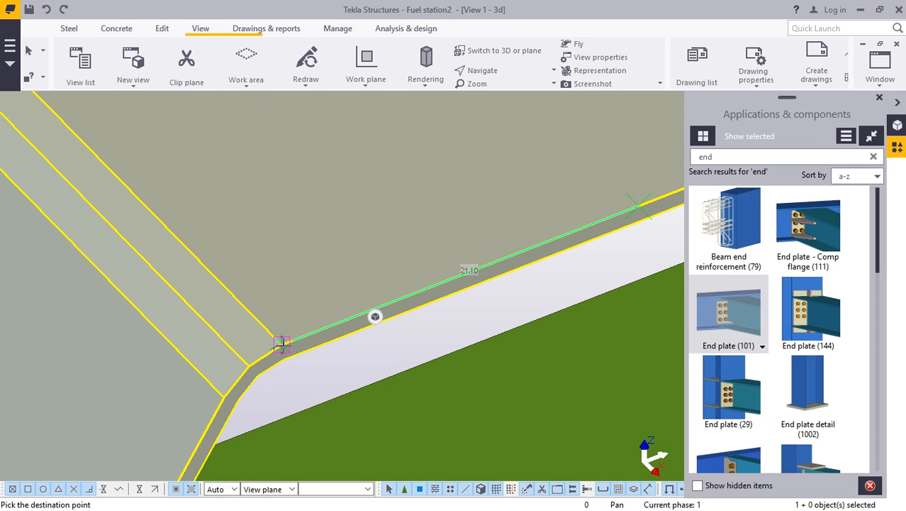
text(100)
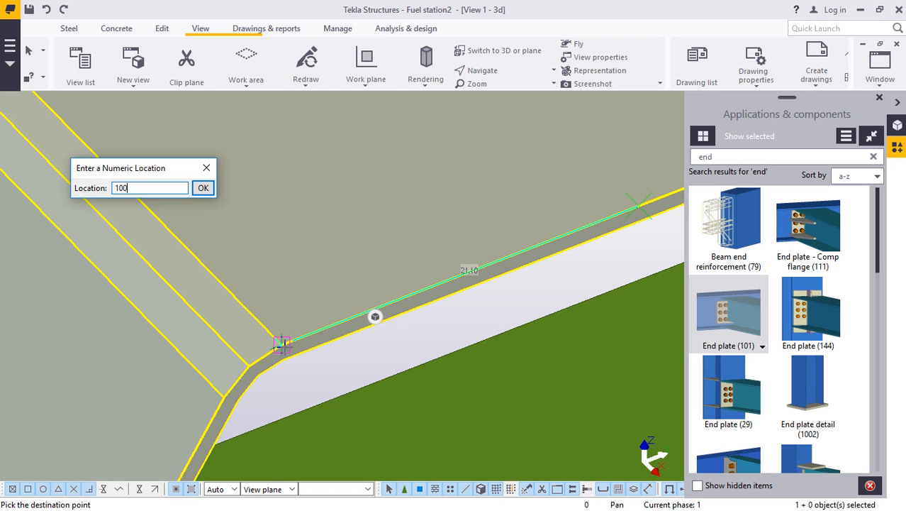
key(Return)
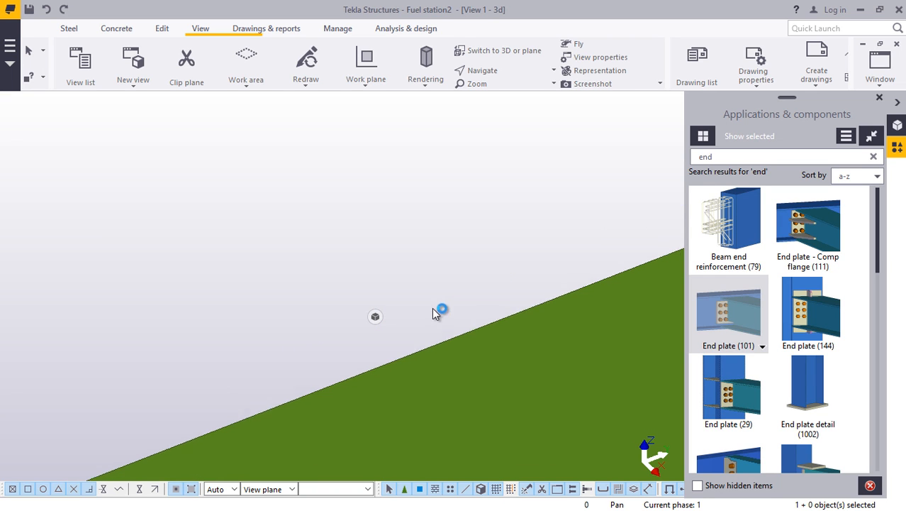
Move the decking sheet another 200 mm toward the edge beam, using the rib's upper edge at the sheet's end as the direction.
scroll(446, 331, down, 5)
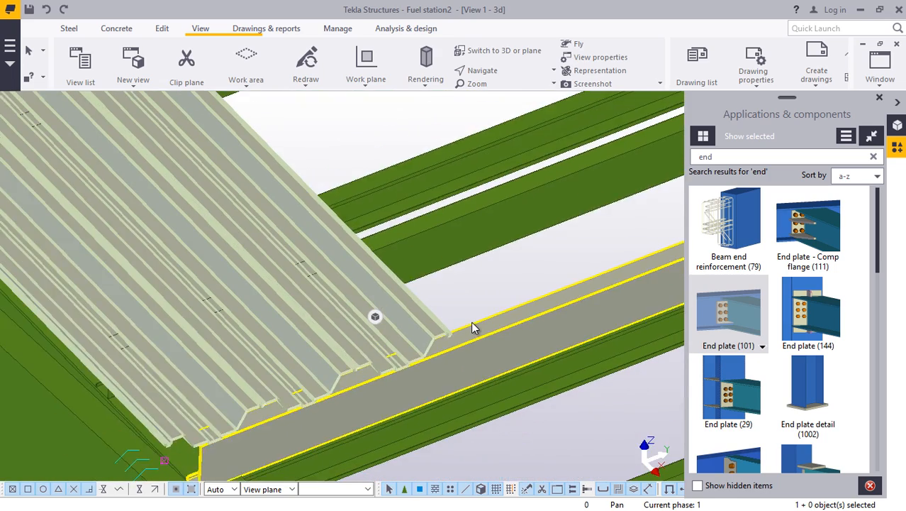
scroll(465, 329, down, 1)
scroll(206, 377, up, 1)
ctrl+middle_drag(206, 377, 469, 360)
scroll(436, 347, up, 2)
right_click(480, 319)
click(505, 114)
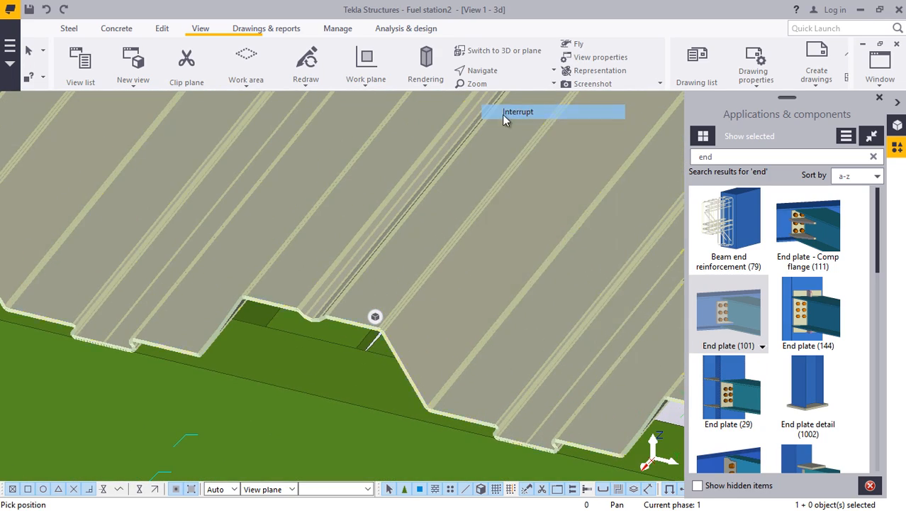
right_click(483, 182)
click(491, 258)
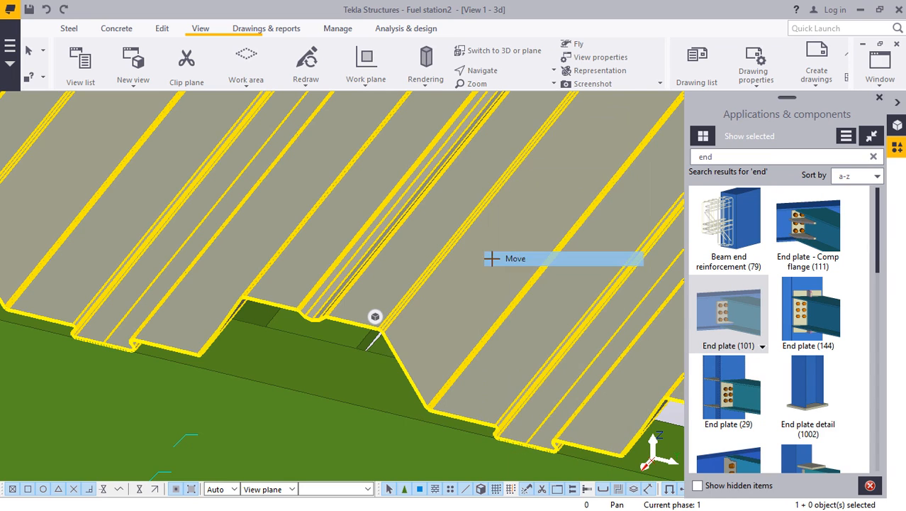
scroll(247, 268, down, 2)
scroll(463, 329, up, 2)
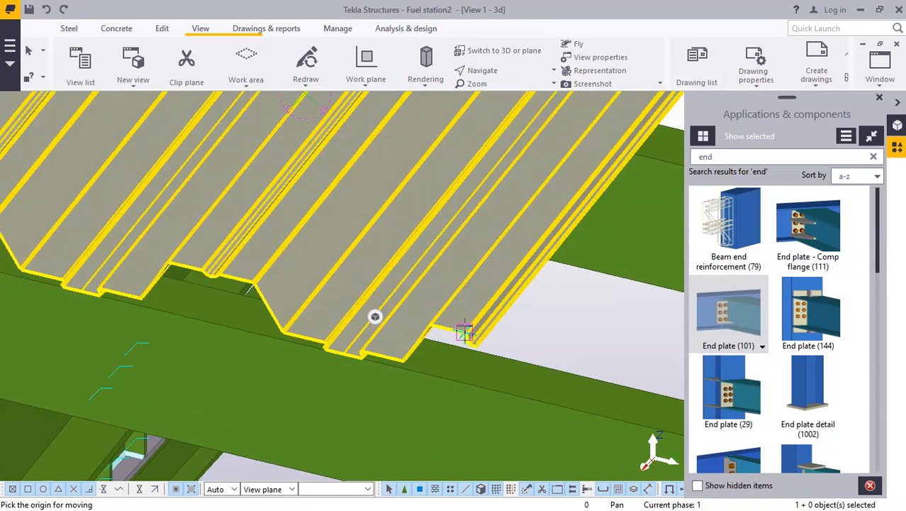
scroll(449, 336, up, 5)
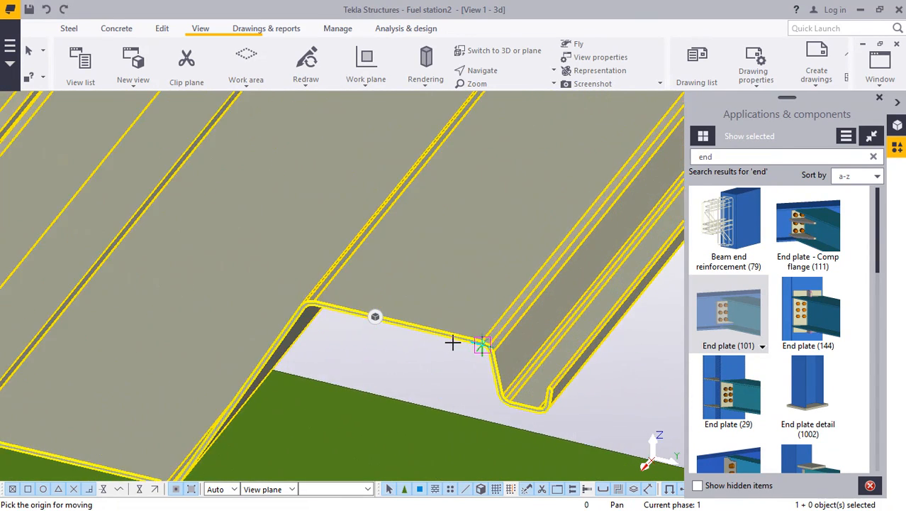
scroll(448, 341, up, 3)
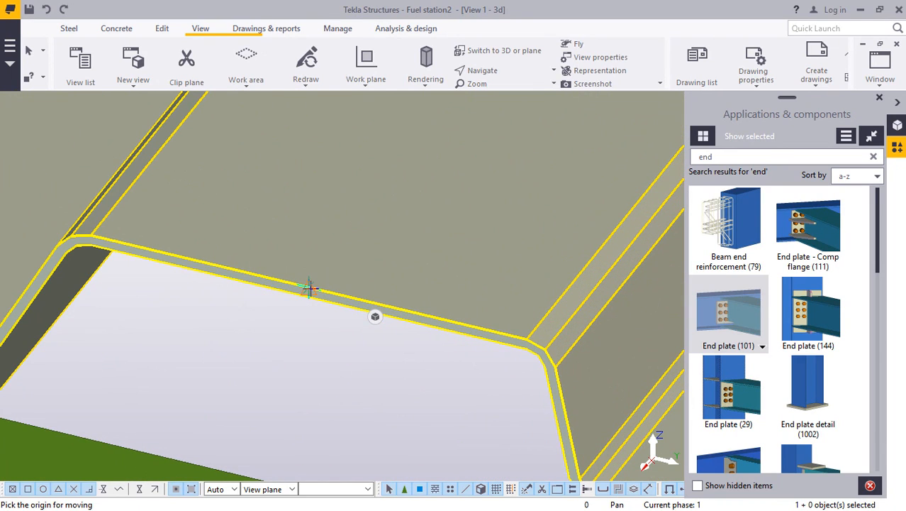
scroll(52, 225, up, 3)
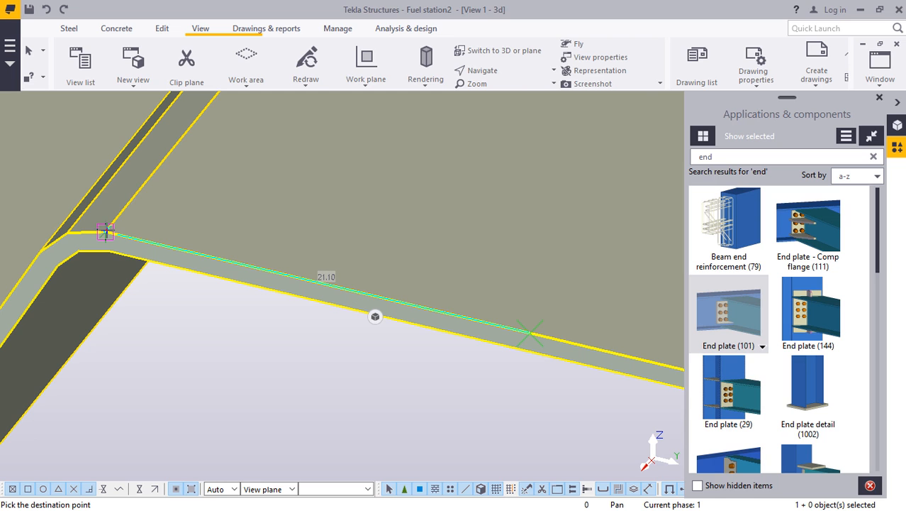
text(200)
key(Return)
Move the decking sheet 10 mm back away from the edge beam, taking the direction from the upper edge of its outer rib.
scroll(525, 320, down, 4)
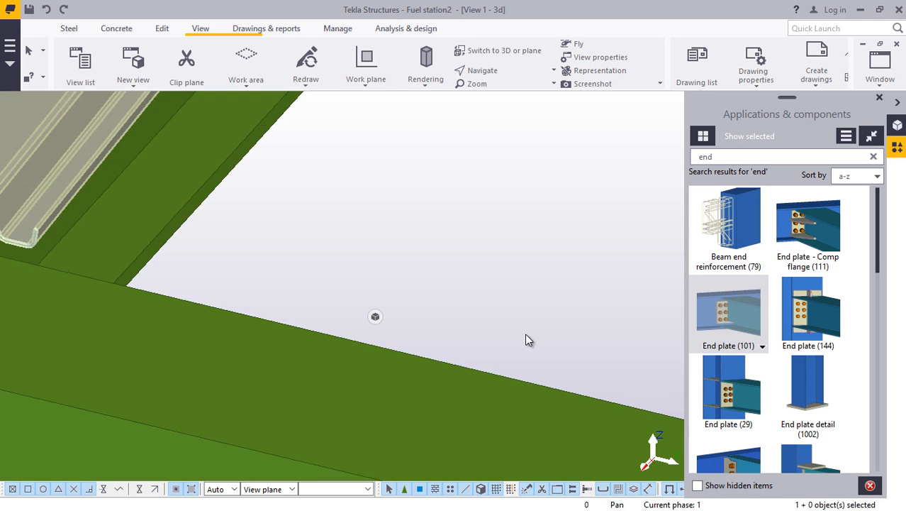
scroll(526, 339, down, 5)
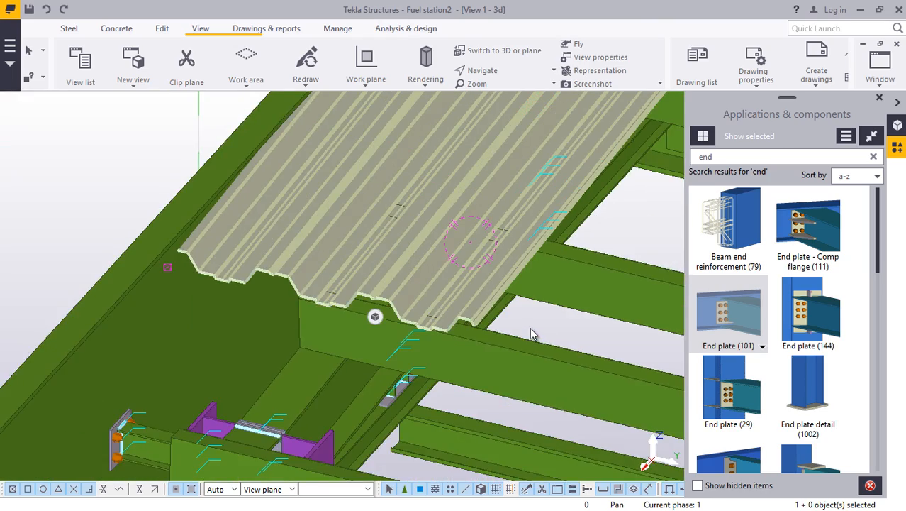
scroll(521, 330, down, 3)
click(498, 78)
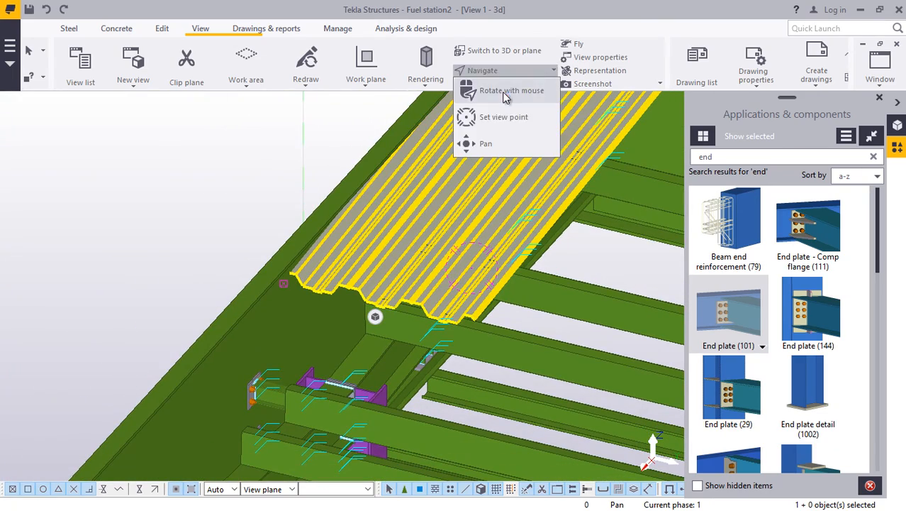
click(506, 95)
drag(380, 234, 593, 194)
right_click(593, 194)
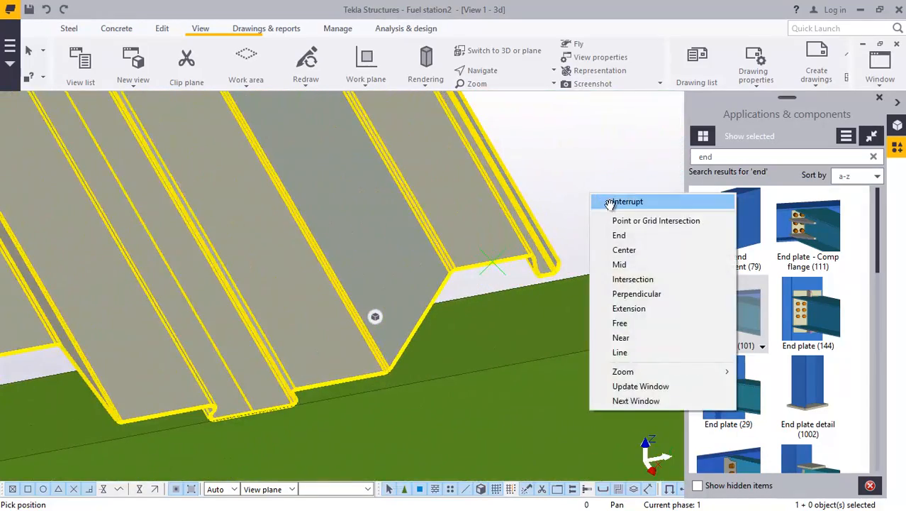
click(610, 202)
right_click(592, 155)
click(633, 259)
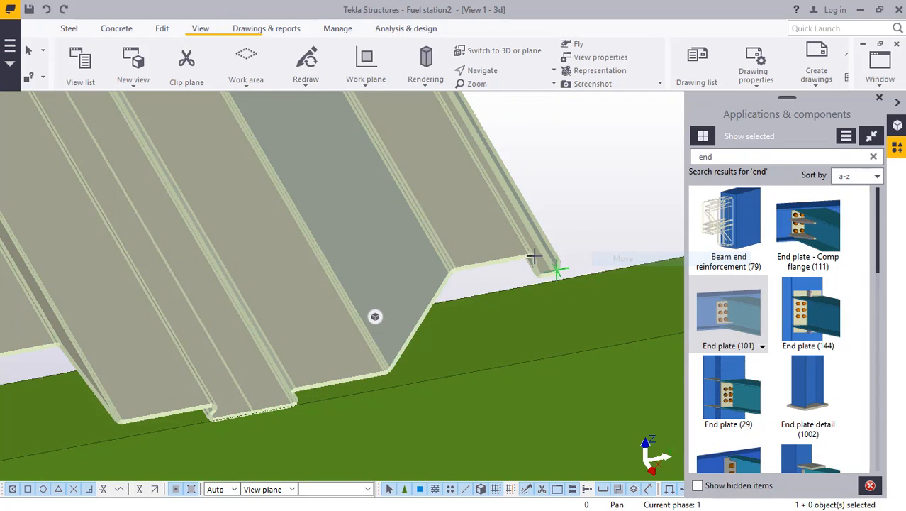
scroll(519, 257, up, 6)
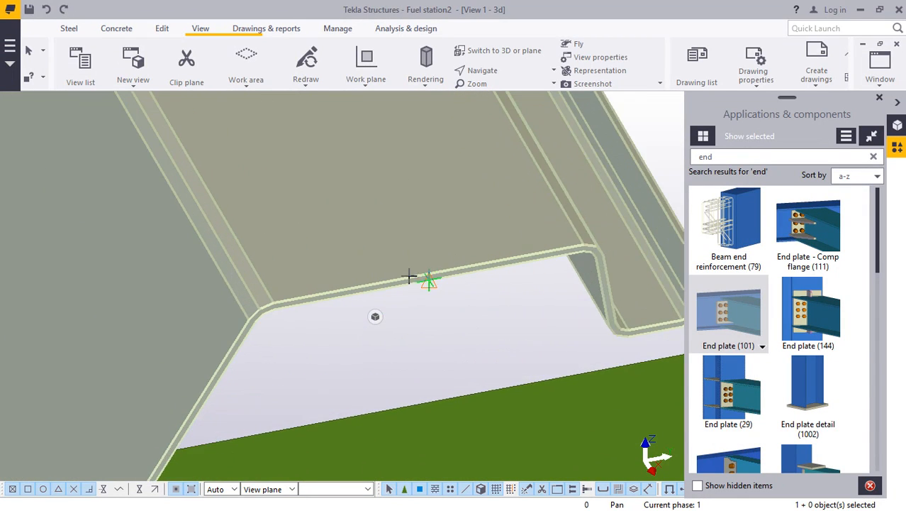
scroll(433, 276, up, 2)
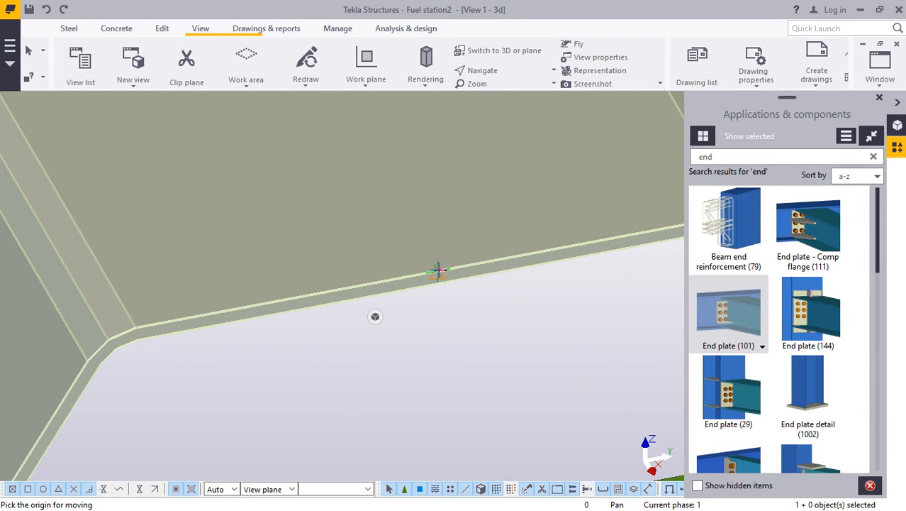
scroll(254, 312, down, 3)
scroll(510, 261, up, 4)
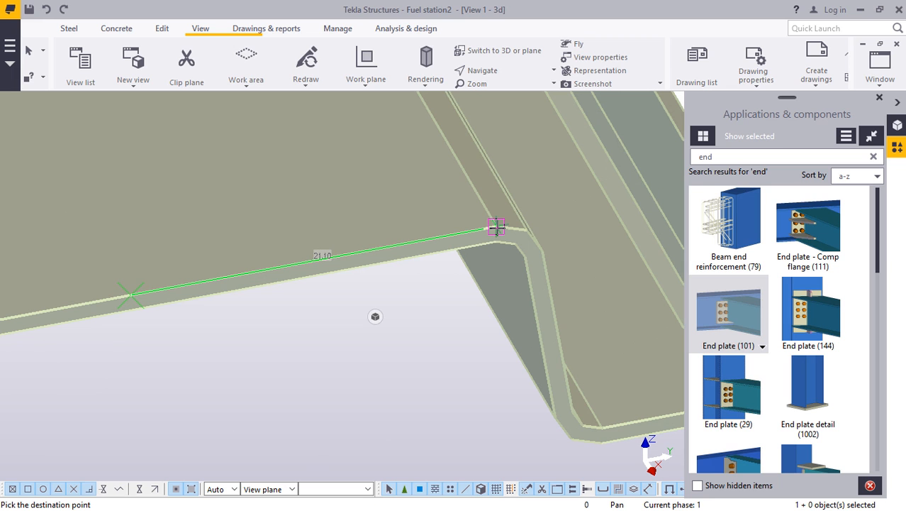
text(10)
key(Return)
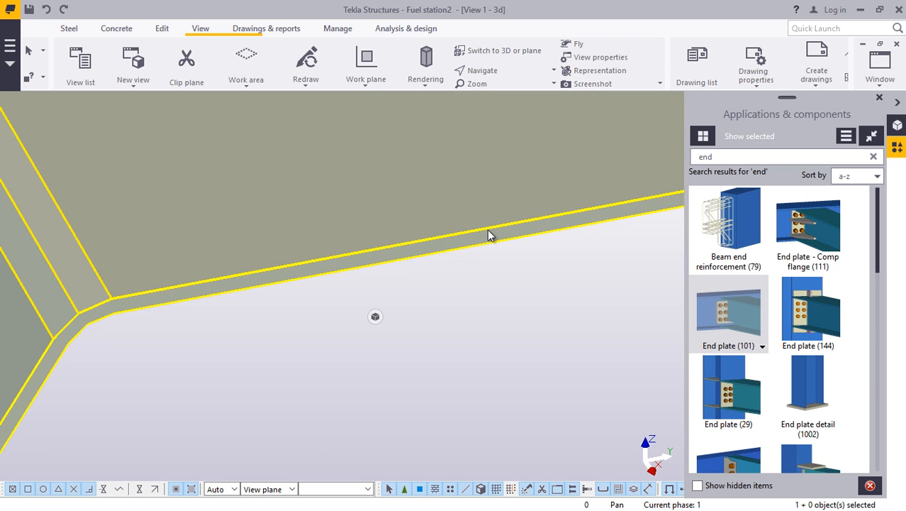
Shift the decking sheet another 20 mm away from the edge beam along the upper edge of its end profile.
scroll(276, 313, down, 6)
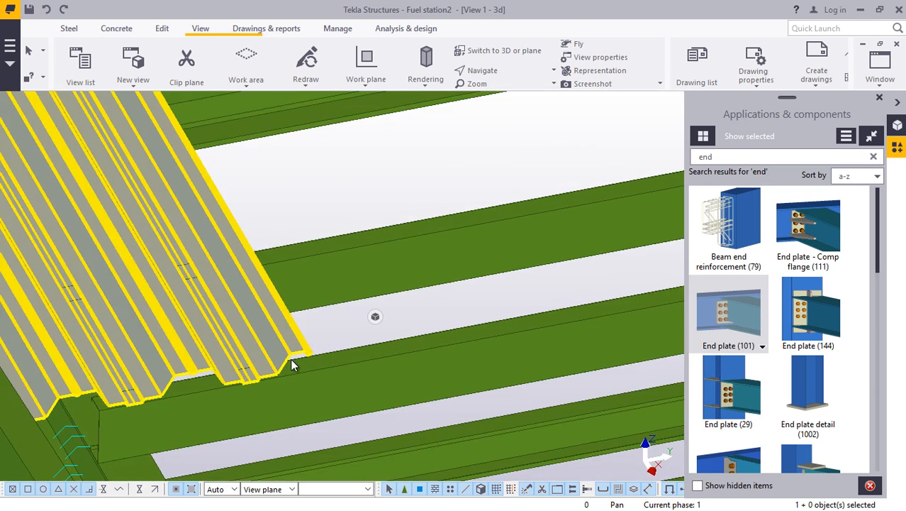
mouse_move(290, 359)
ctrl+middle_down()
mouse_move(248, 302)
mouse_move(221, 317)
ctrl+middle_up()
scroll(375, 316, up, 5)
right_click(507, 281)
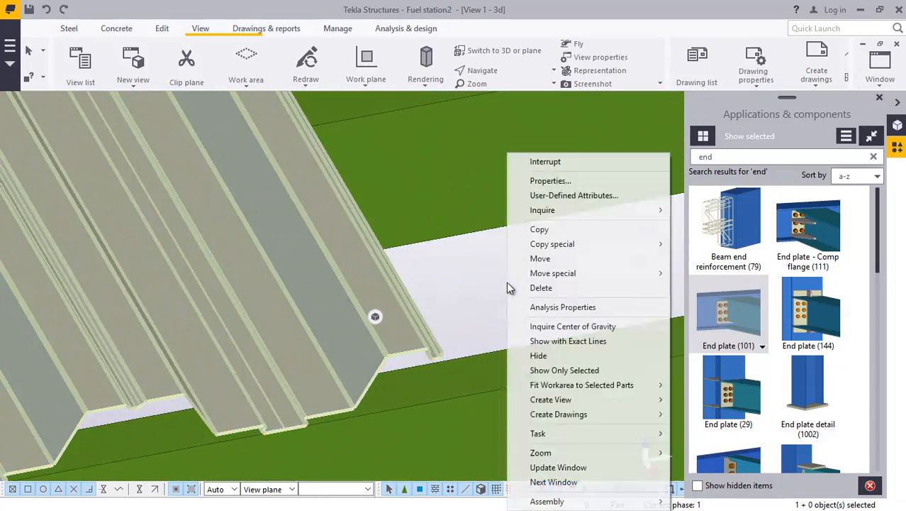
click(551, 257)
scroll(396, 354, up, 3)
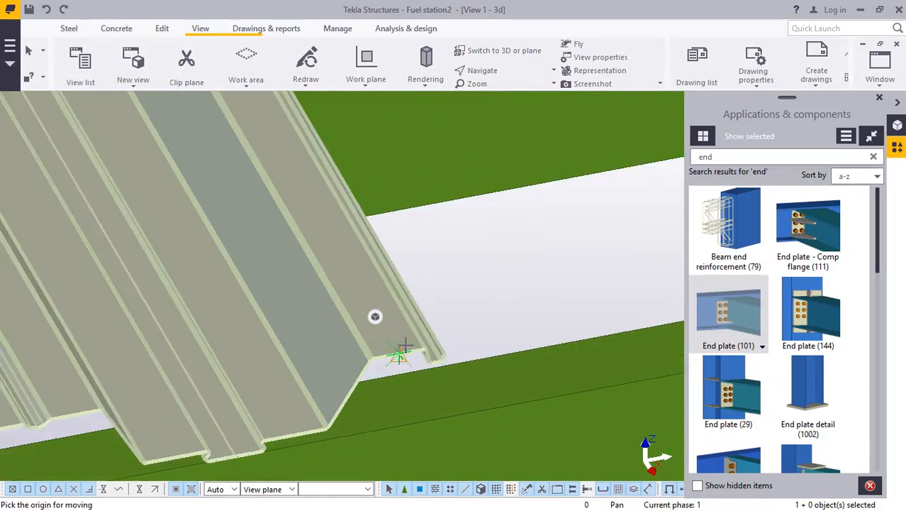
scroll(397, 350, up, 6)
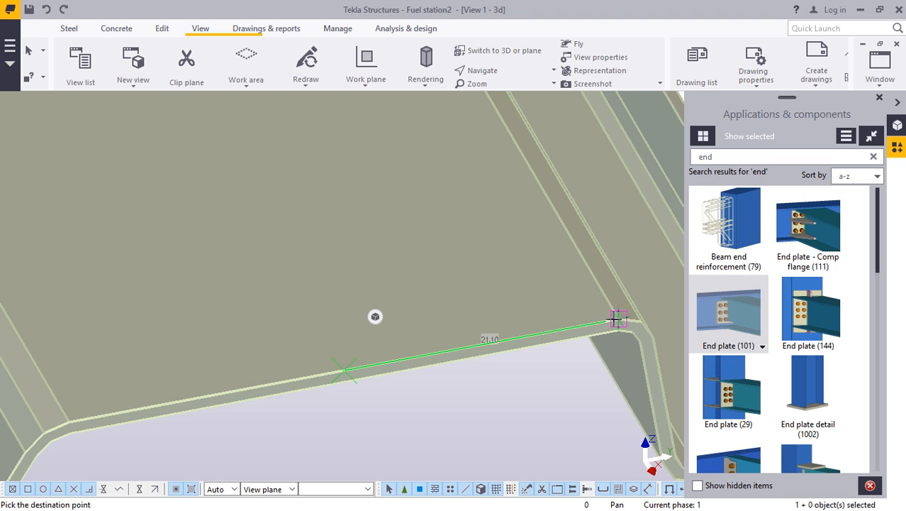
text(20)
key(Return)
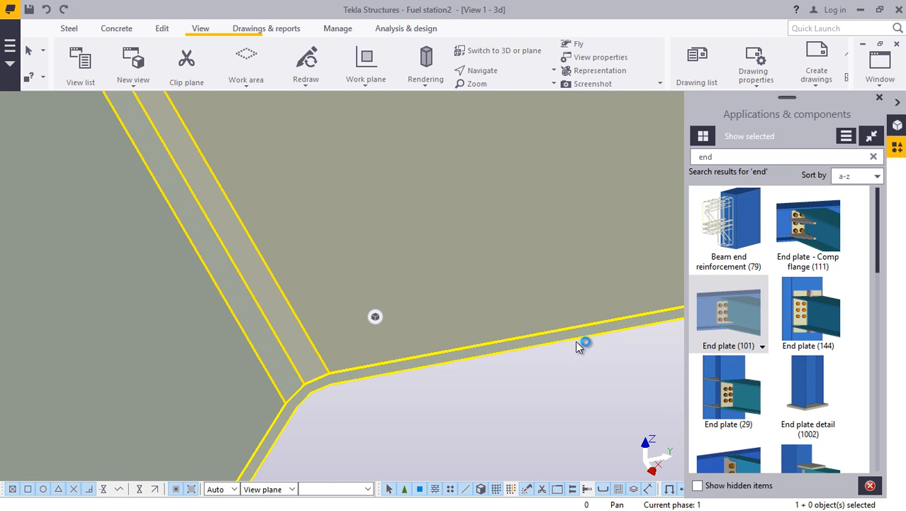
Inspect the decking sheet's fit against the edge beam and purlins, and check its opposite end.
scroll(578, 345, down, 10)
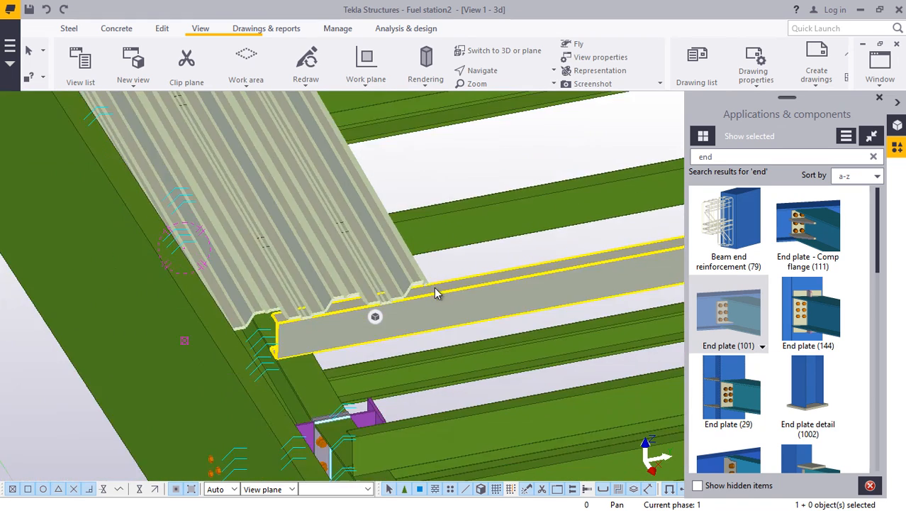
scroll(438, 292, down, 2)
click(475, 189)
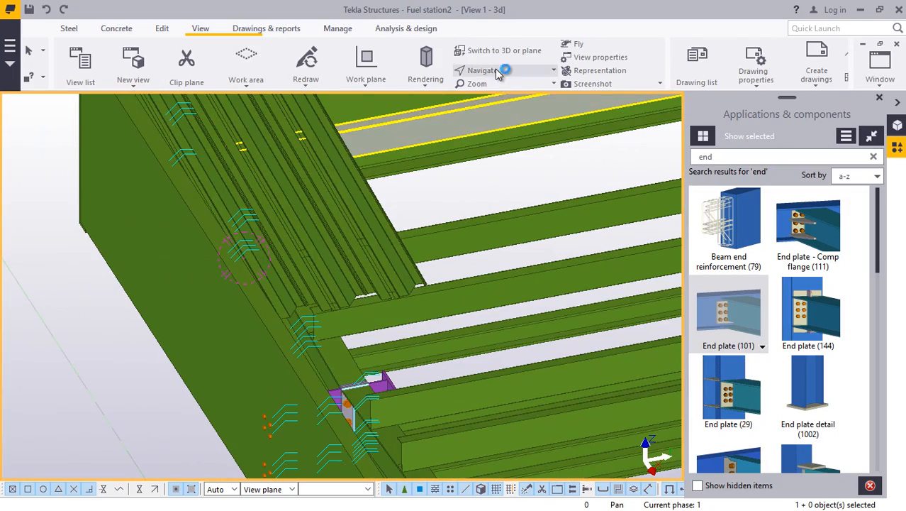
click(499, 72)
click(506, 92)
mouse_move(360, 234)
mouse_down()
mouse_move(254, 235)
mouse_move(190, 221)
mouse_move(140, 227)
mouse_move(126, 250)
mouse_move(72, 257)
mouse_up()
scroll(165, 203, up, 4)
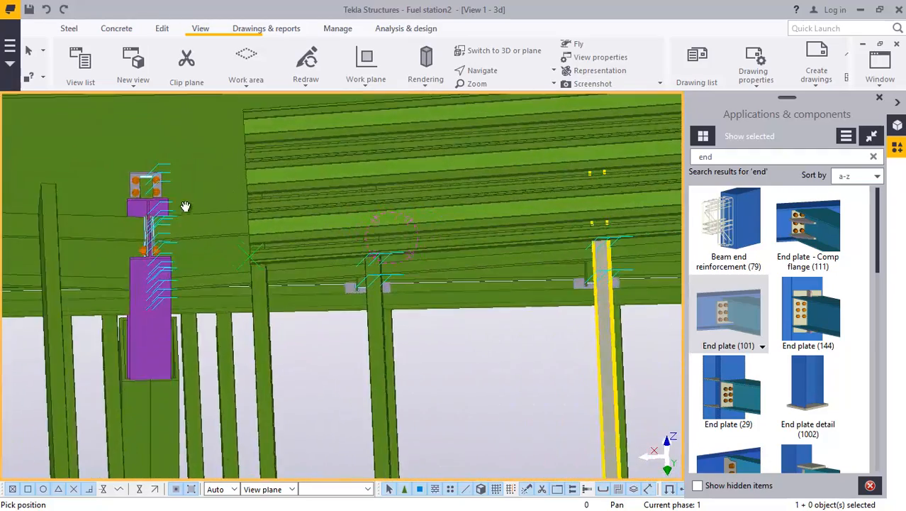
mouse_move(318, 201)
mouse_down()
mouse_move(410, 168)
mouse_move(318, 198)
mouse_up()
right_click(318, 199)
click(345, 208)
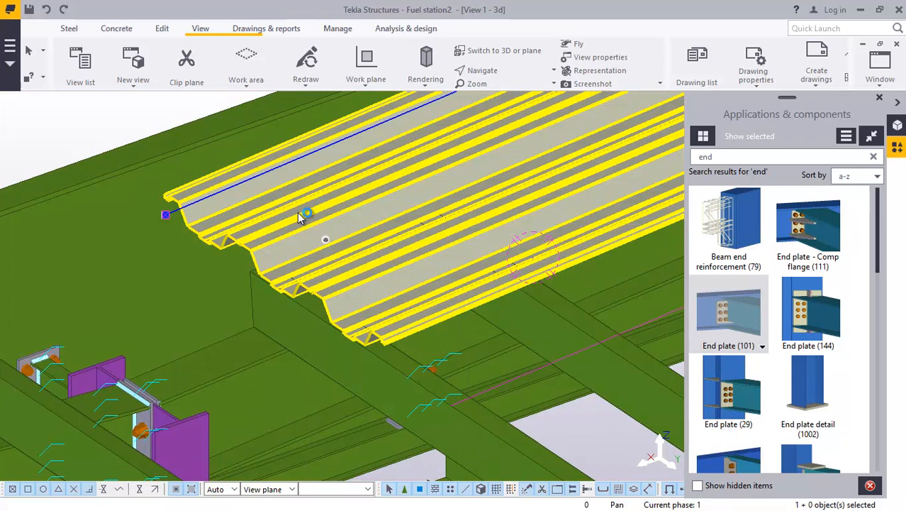
Set the decking sheet's Dx end offsets to 0 at the start and 400 at the end, and apply them.
double_click(297, 213)
click(427, 135)
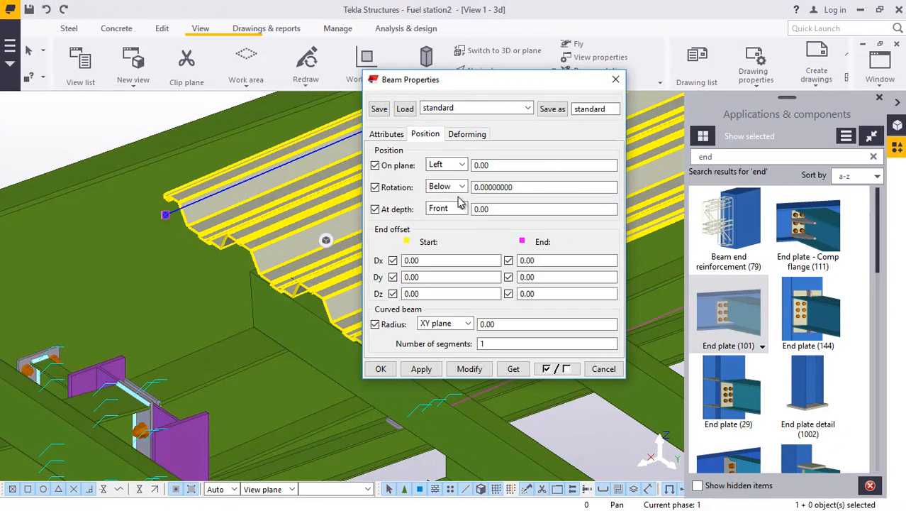
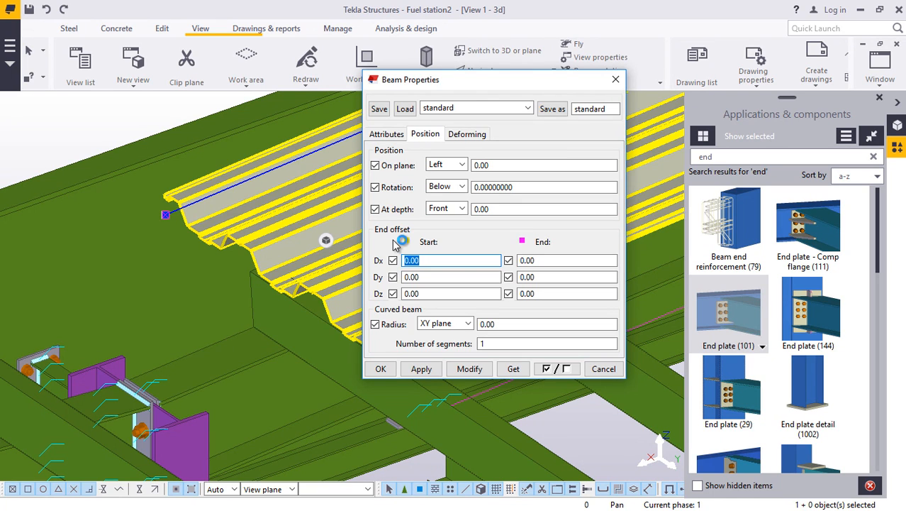
click(467, 374)
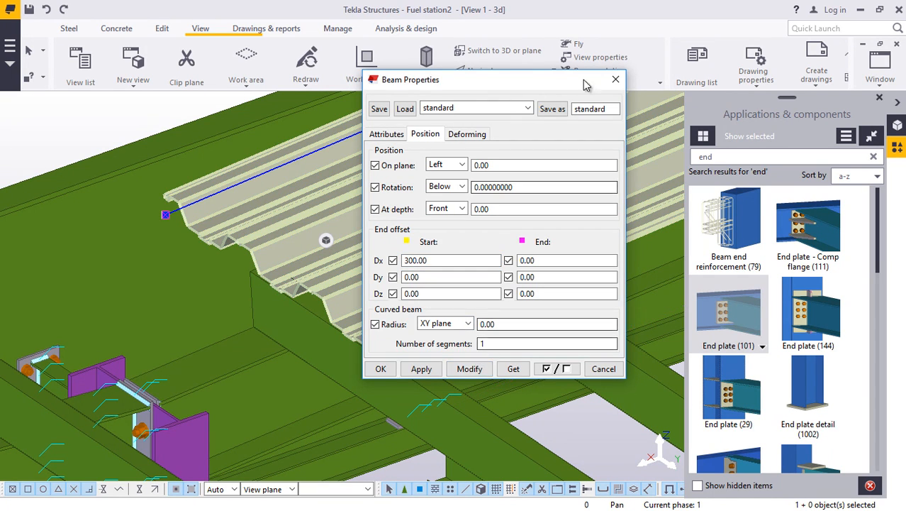
drag(398, 268, 330, 276)
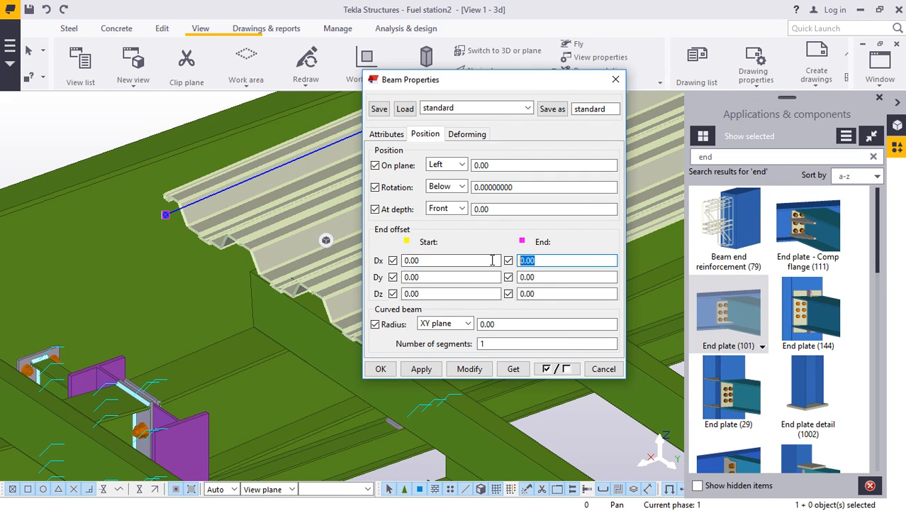
click(475, 368)
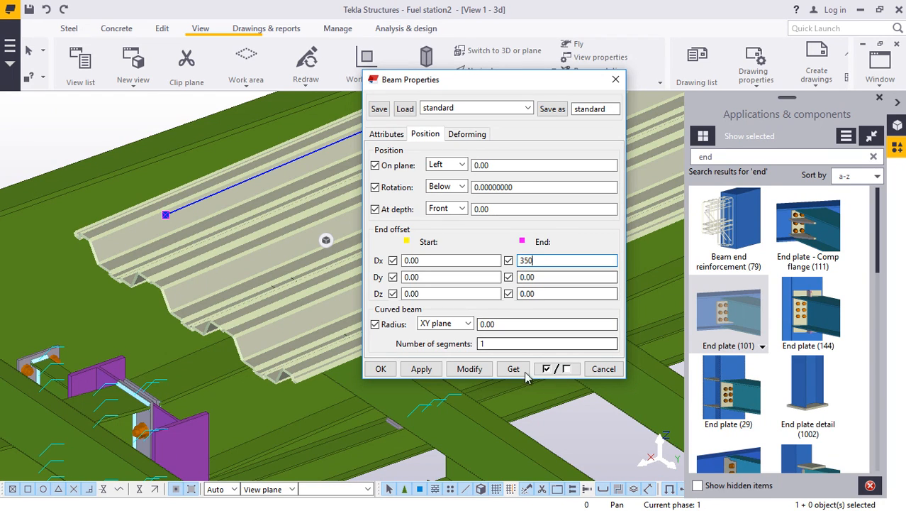
click(476, 370)
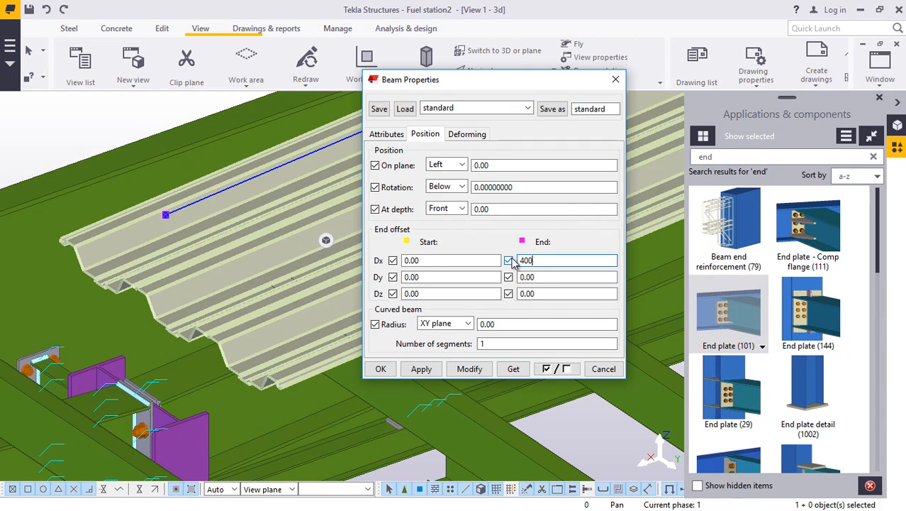
click(474, 370)
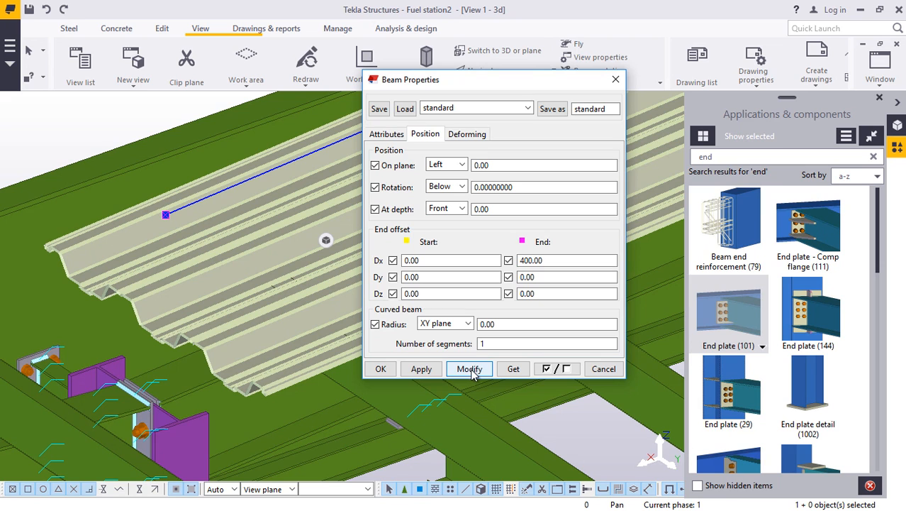
click(378, 370)
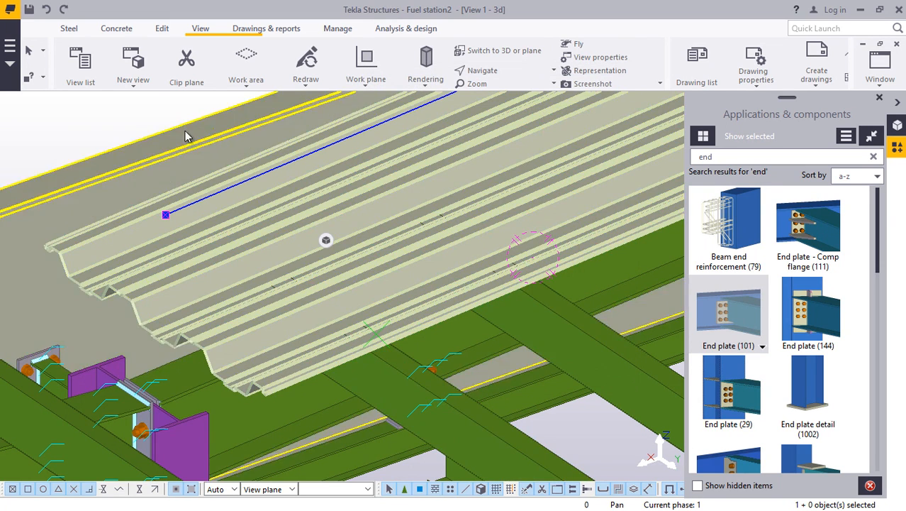
Examine the extended end of the decking sheet, checking its side laps and rib profile against the surrounding beams.
click(85, 121)
click(379, 110)
click(471, 70)
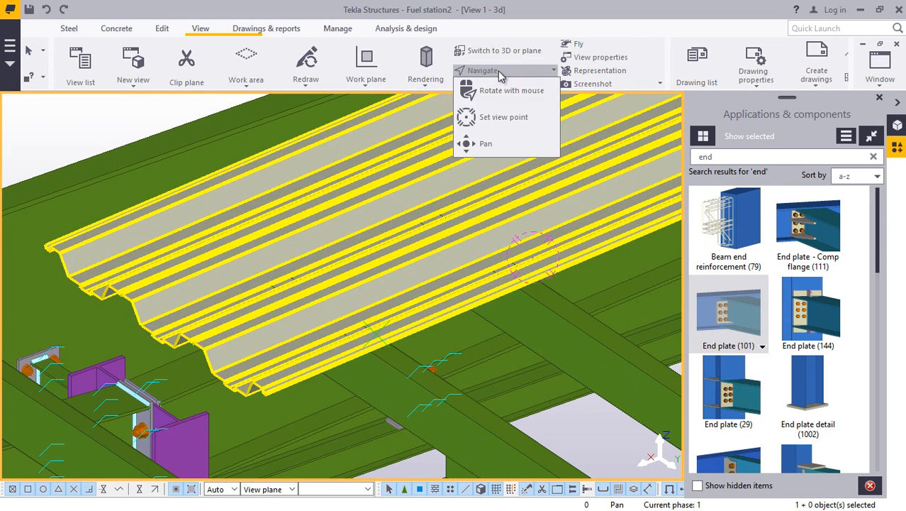
click(490, 114)
drag(400, 222, 541, 111)
click(507, 74)
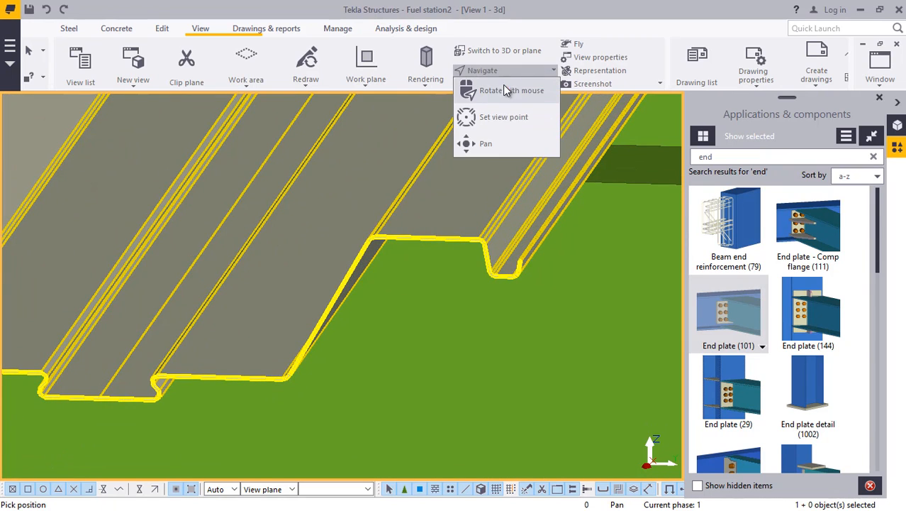
click(503, 86)
scroll(509, 270, up, 5)
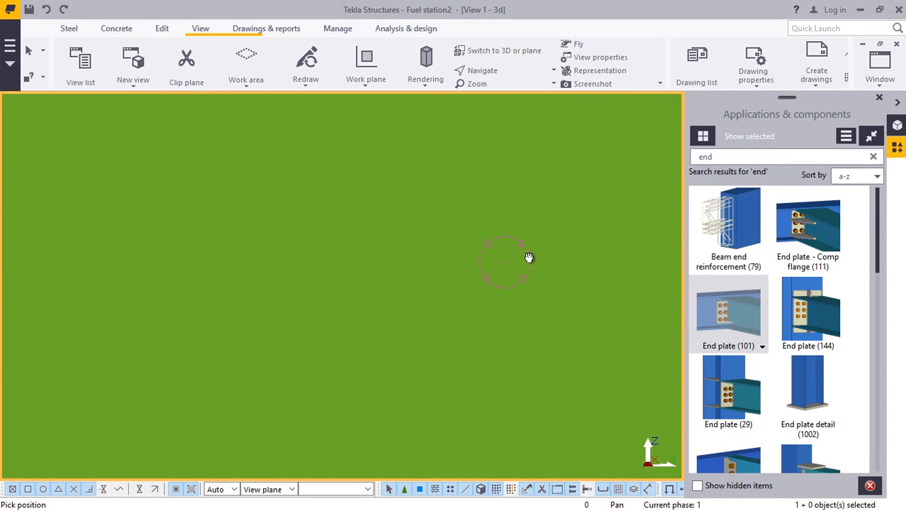
scroll(530, 263, down, 5)
ctrl+middle_drag(547, 254, 557, 252)
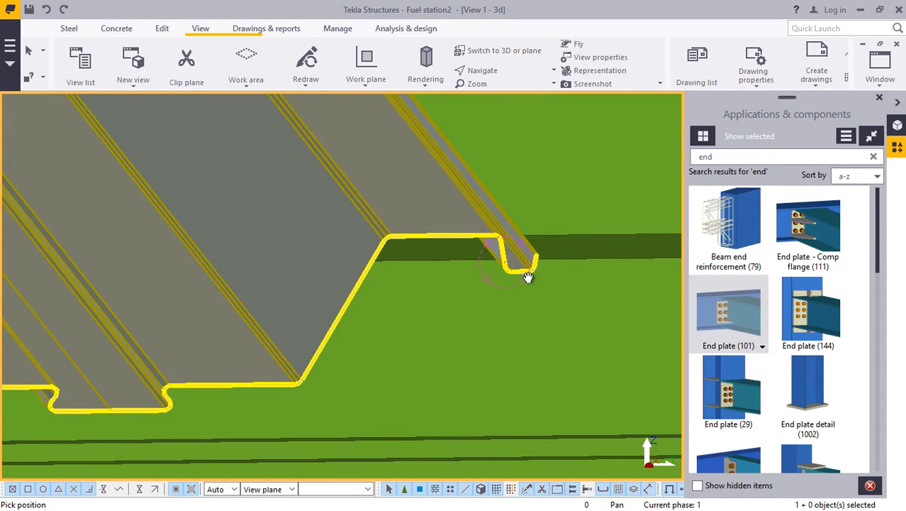
scroll(529, 273, down, 5)
ctrl+middle_drag(352, 270, 319, 284)
scroll(170, 275, up, 8)
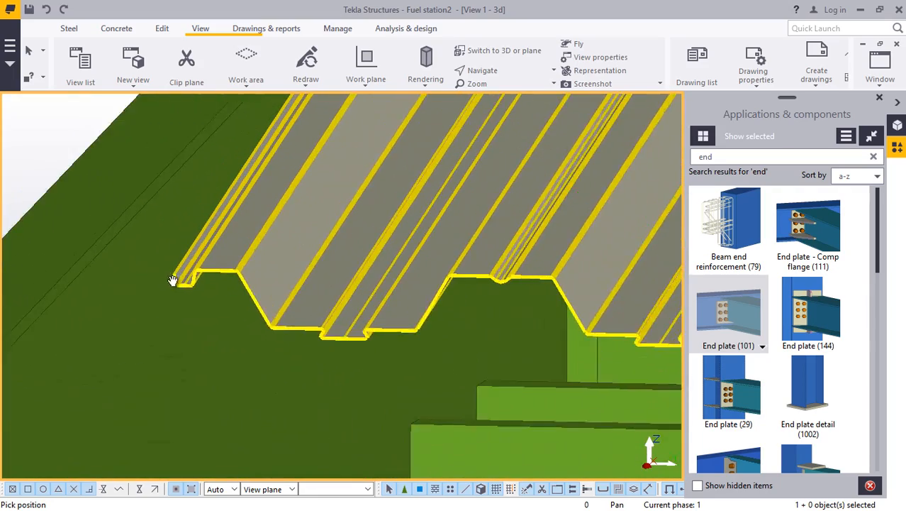
scroll(177, 284, down, 6)
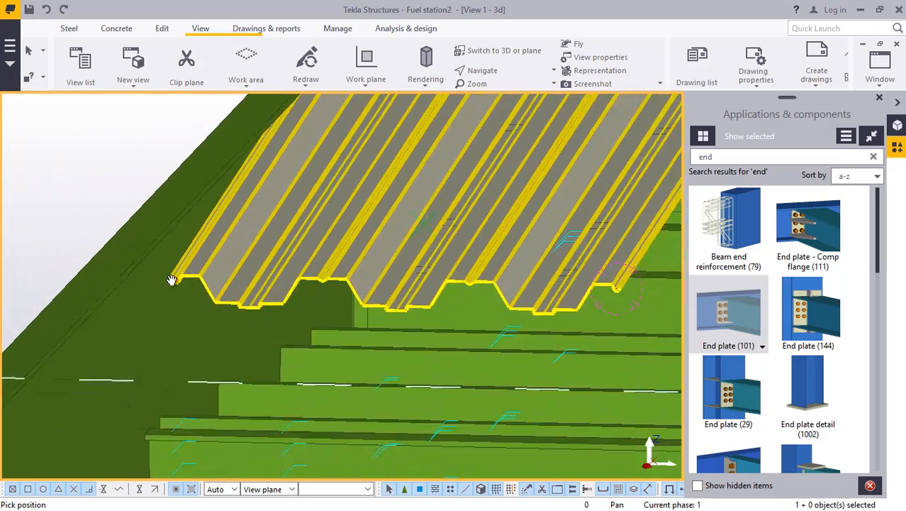
scroll(253, 293, up, 5)
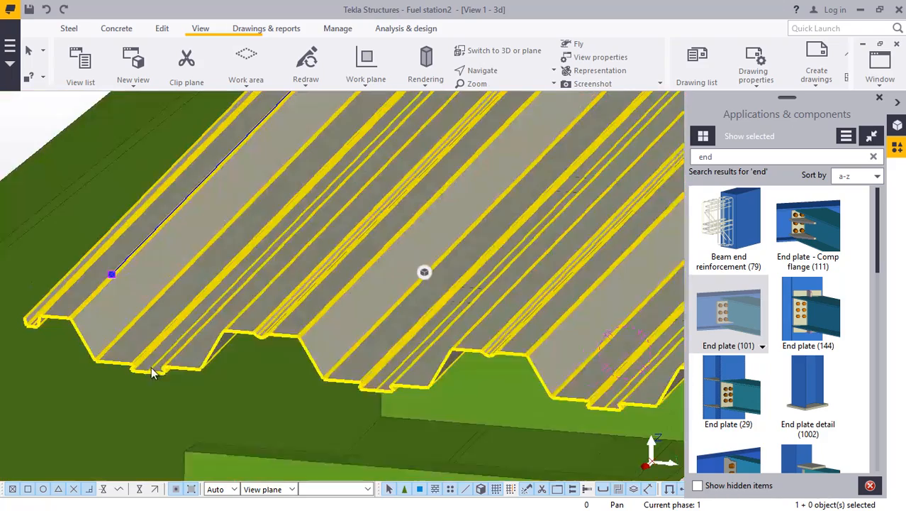
Copy the decking sheet 666 mm across the purlins, from its first trough's underside midpoint to the matching point in its last trough.
right_click(165, 327)
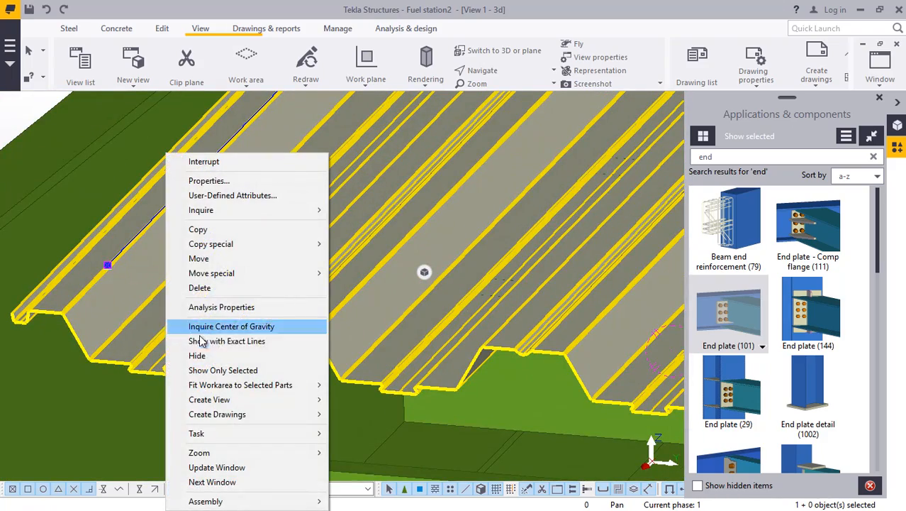
click(203, 229)
scroll(134, 371, down, 2)
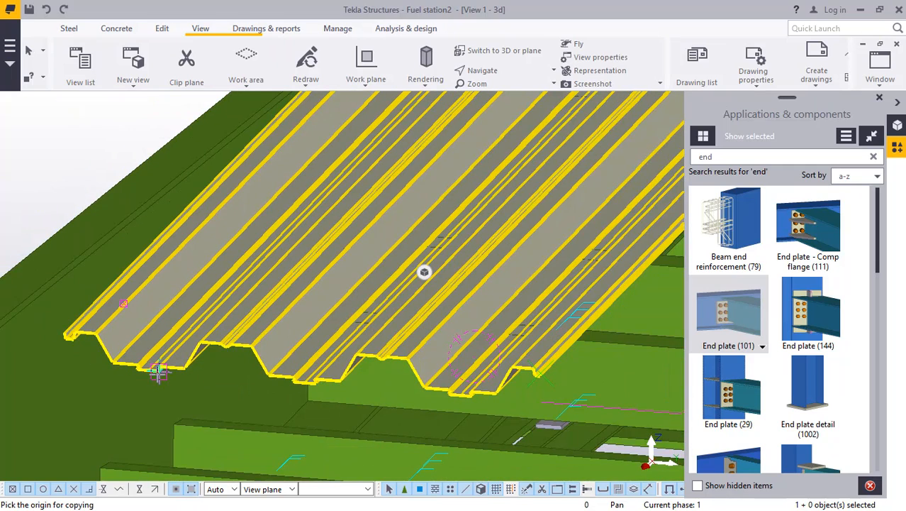
scroll(153, 375, up, 2)
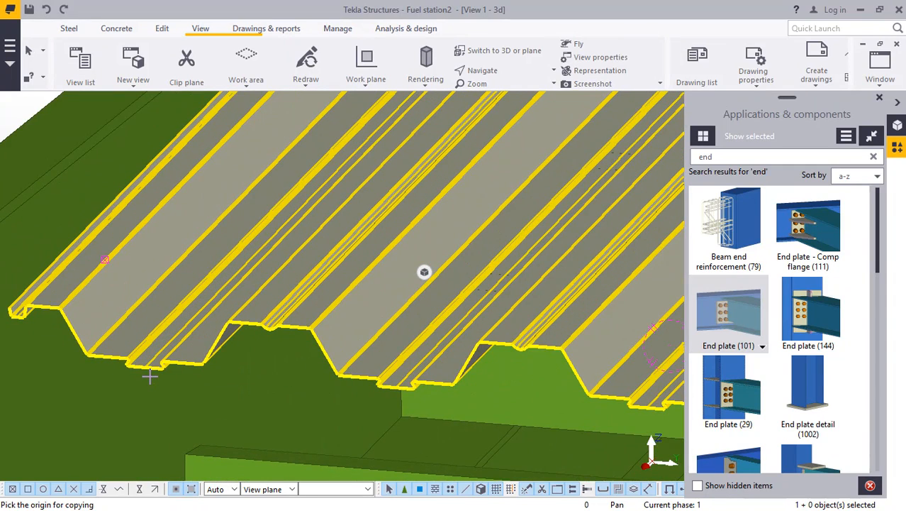
scroll(145, 370, up, 5)
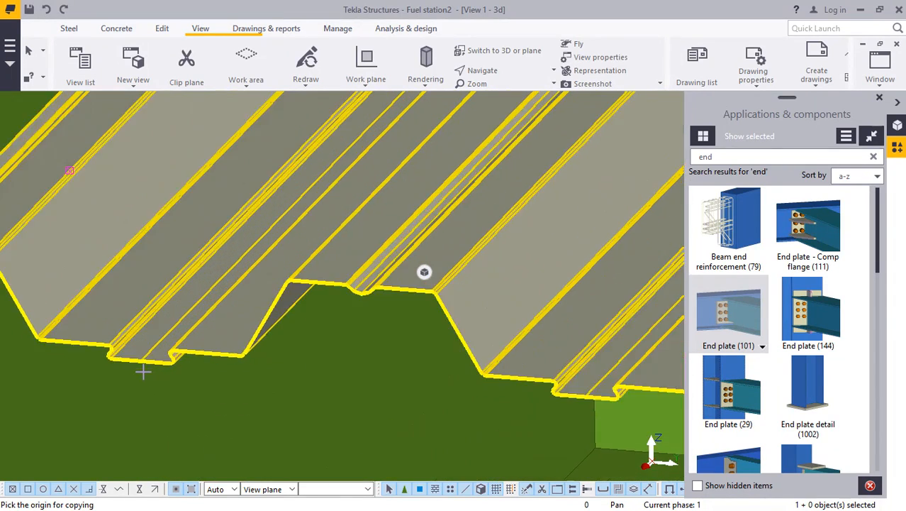
scroll(143, 361, up, 3)
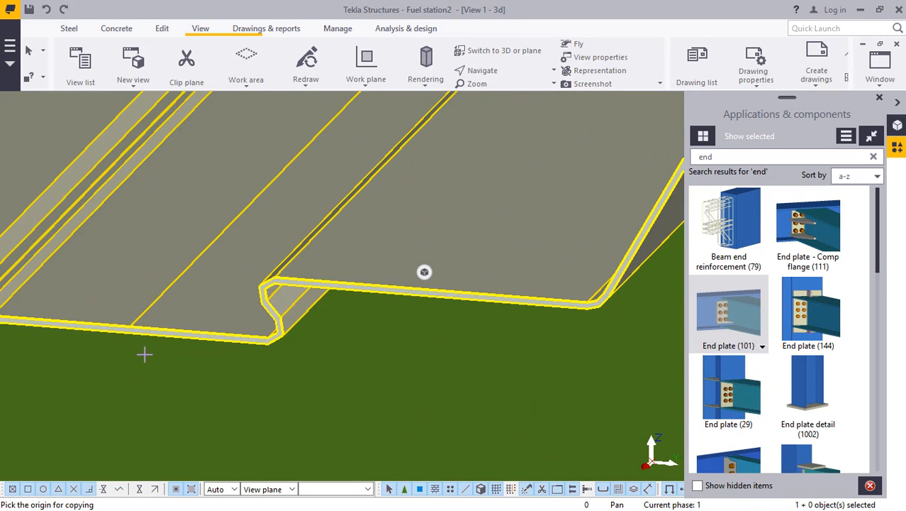
scroll(125, 329, up, 3)
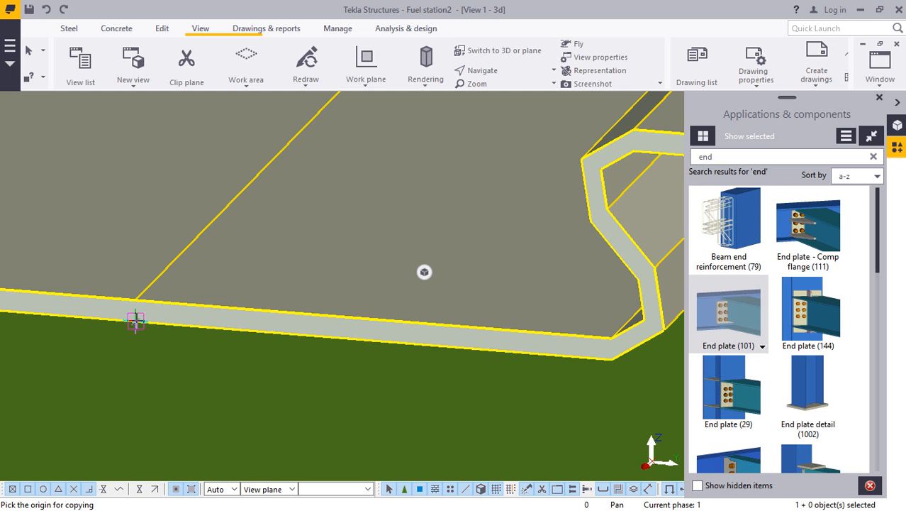
click(135, 321)
scroll(131, 319, down, 5)
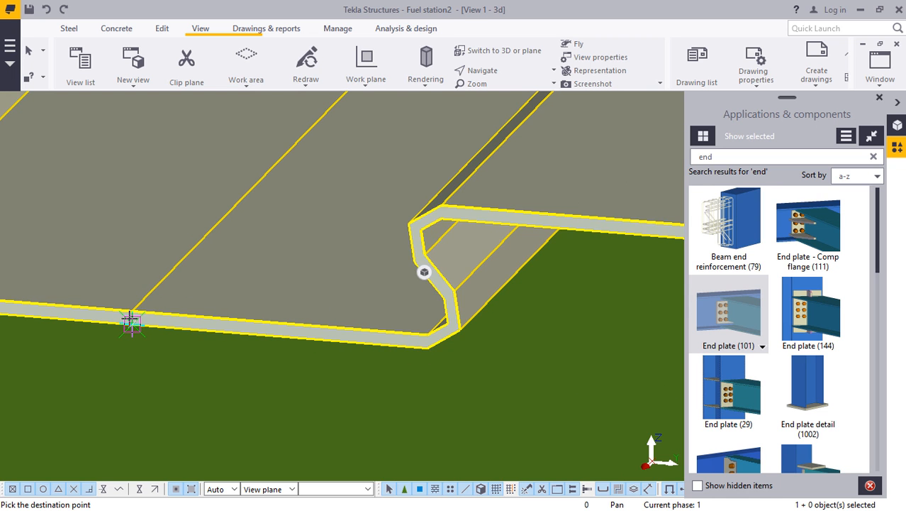
scroll(129, 315, down, 5)
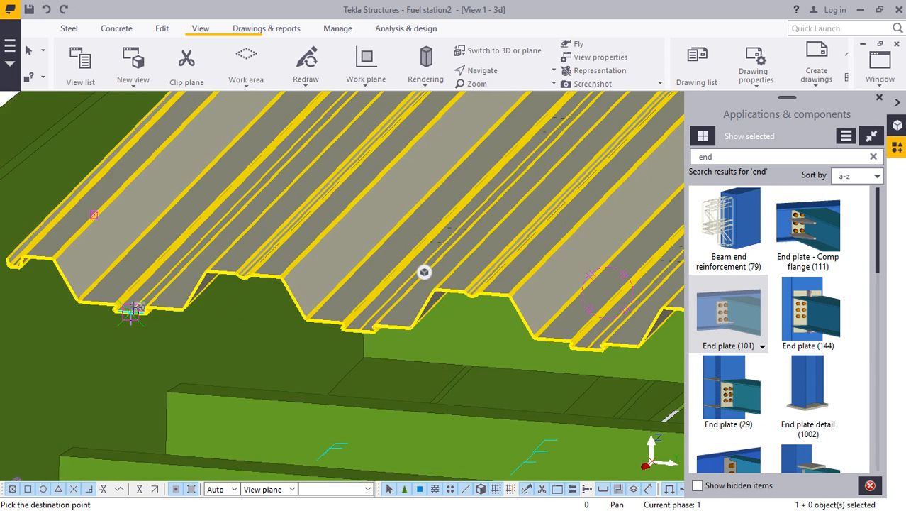
scroll(499, 297, up, 5)
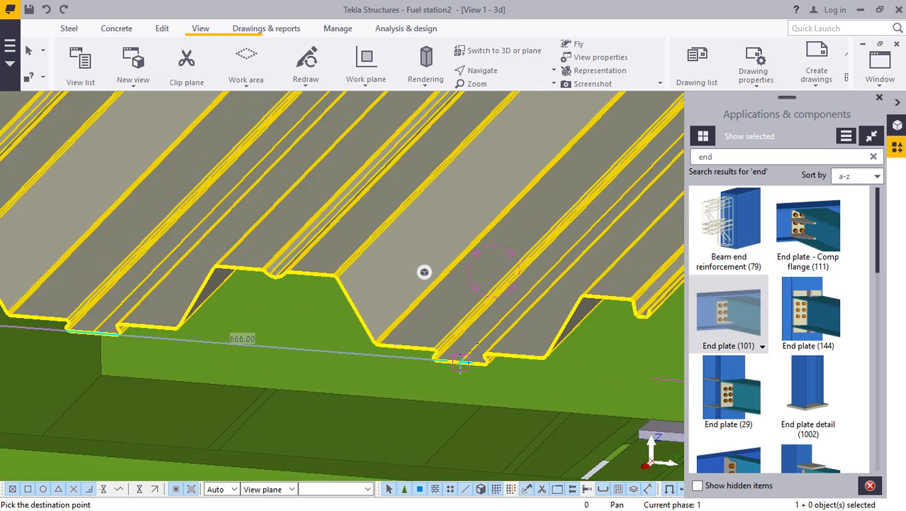
scroll(454, 375, up, 5)
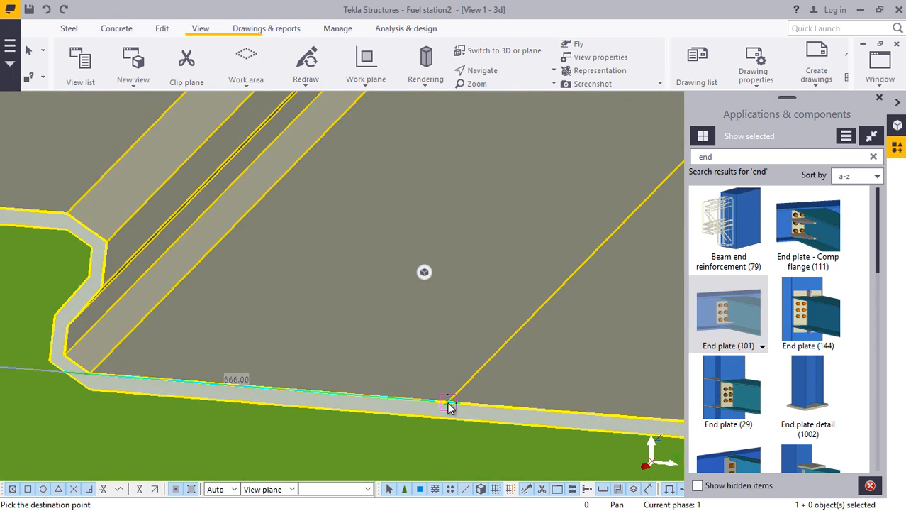
Place a second copy of the decking sheet 1332 mm from the origin, in the first copy's last trough, keeping duplicates.
scroll(310, 358, down, 5)
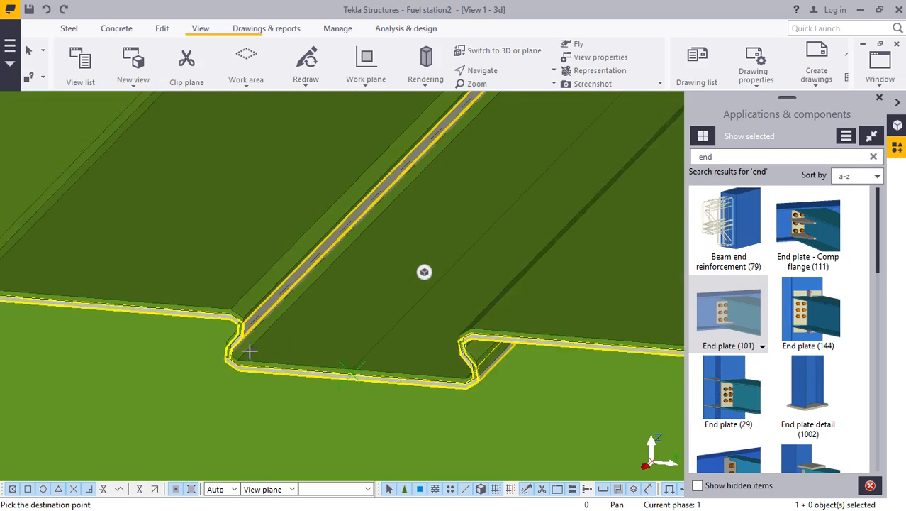
scroll(248, 353, down, 4)
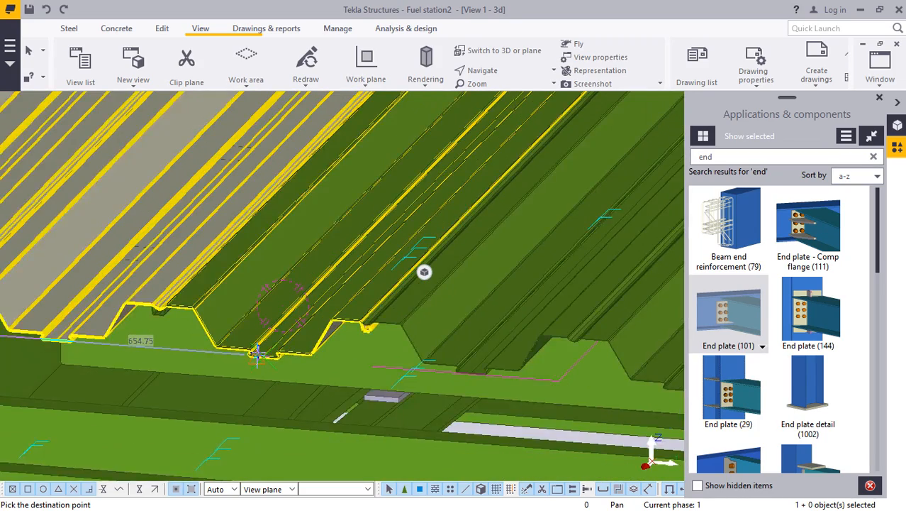
scroll(283, 350, down, 3)
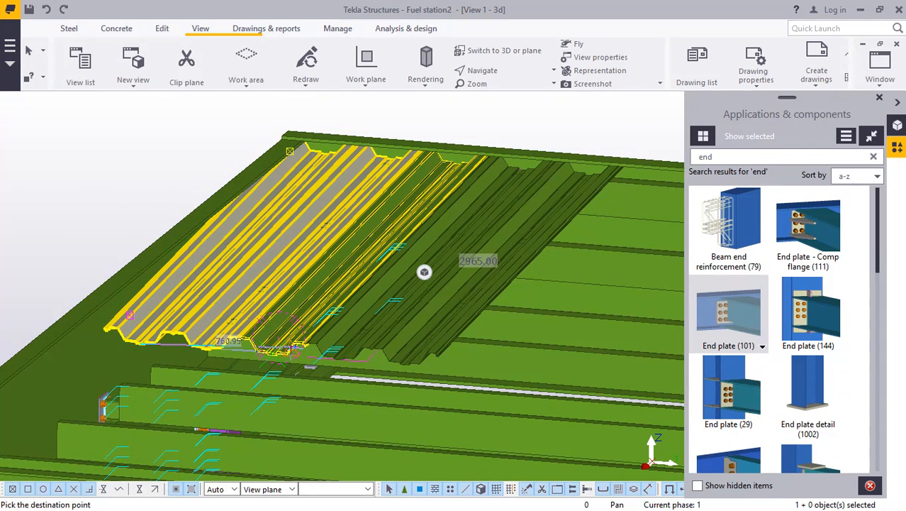
scroll(555, 159, up, 2)
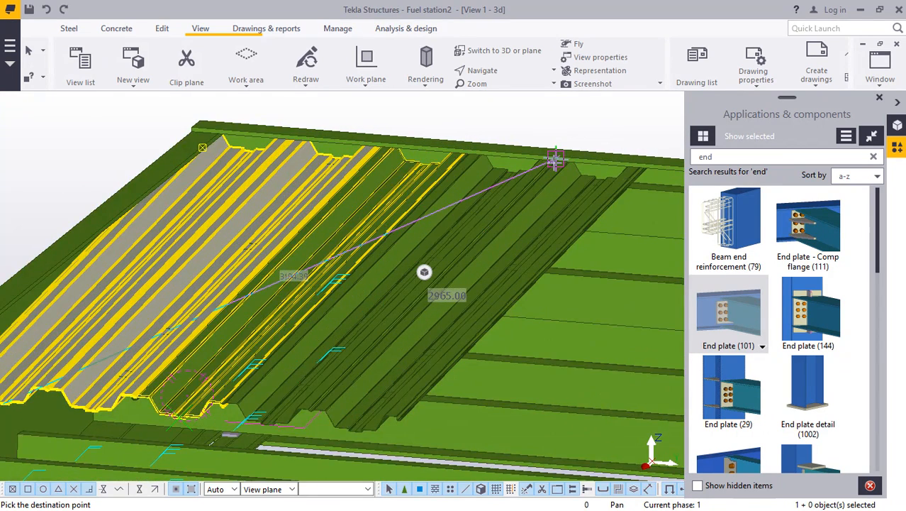
scroll(366, 402, up, 3)
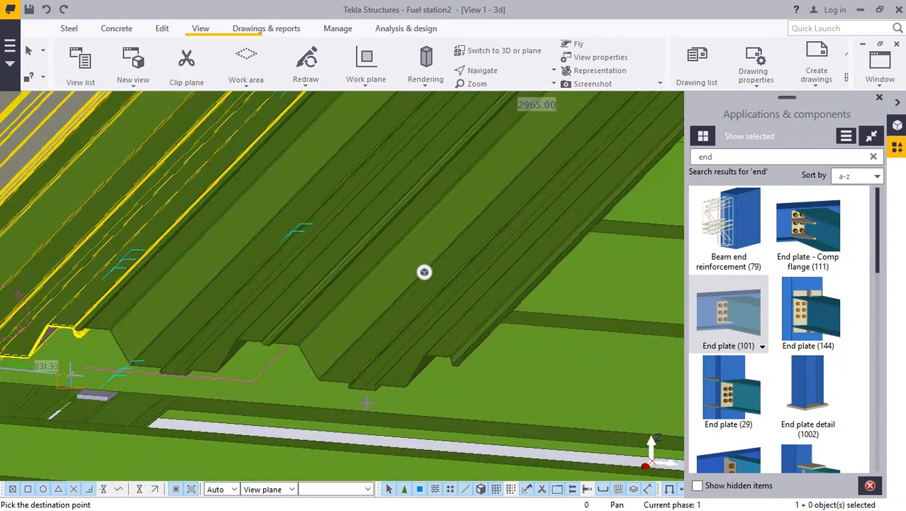
scroll(366, 402, up, 5)
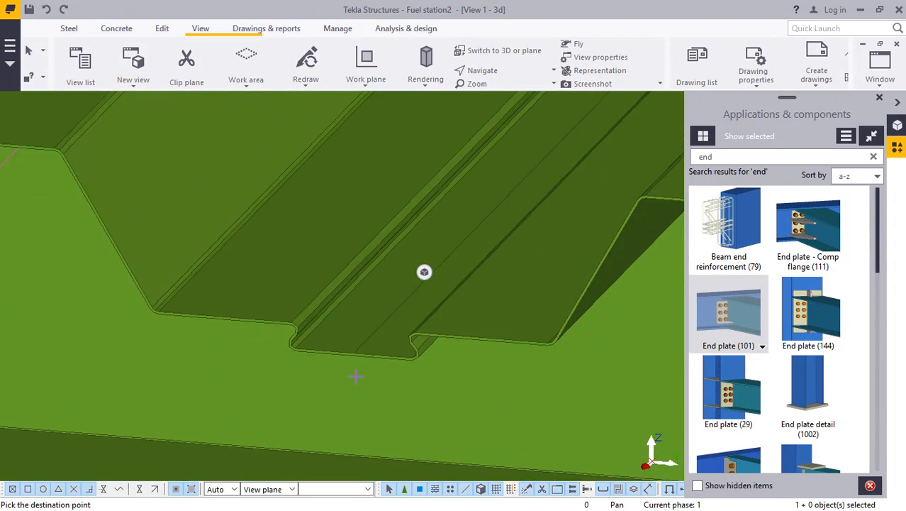
scroll(355, 376, up, 5)
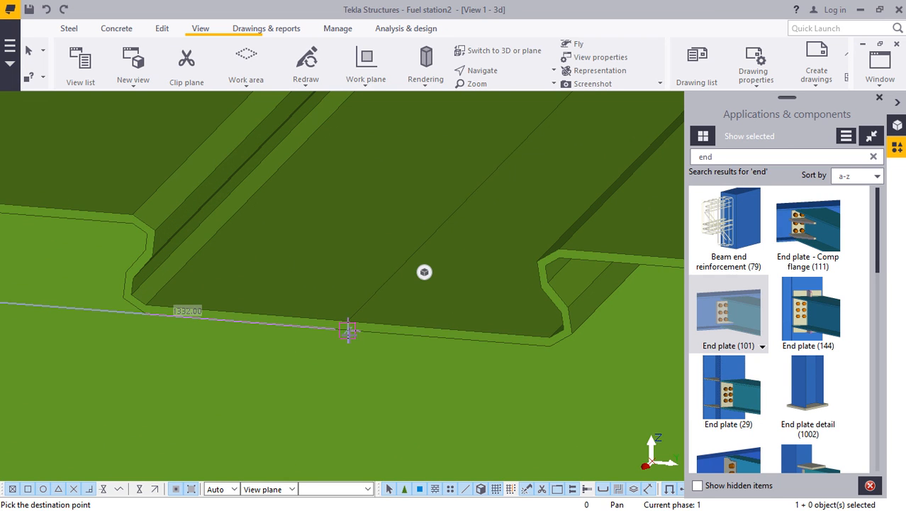
click(348, 330)
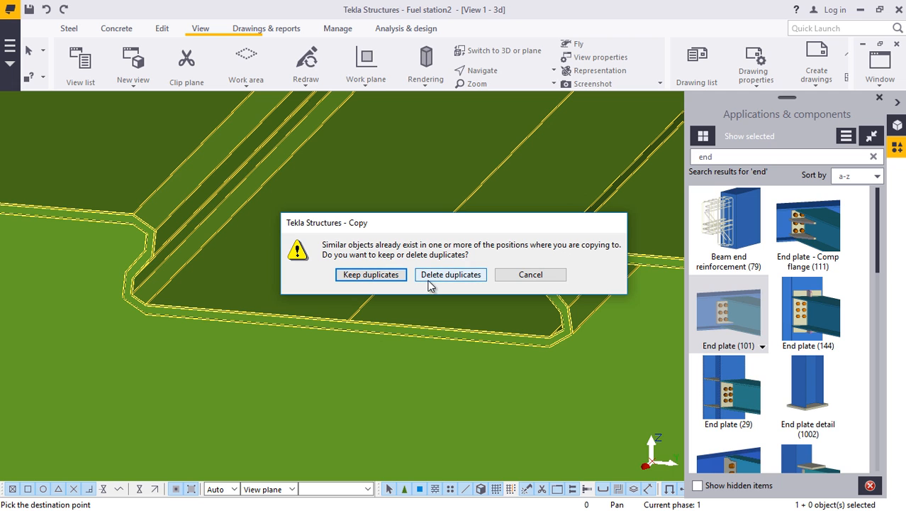
click(397, 278)
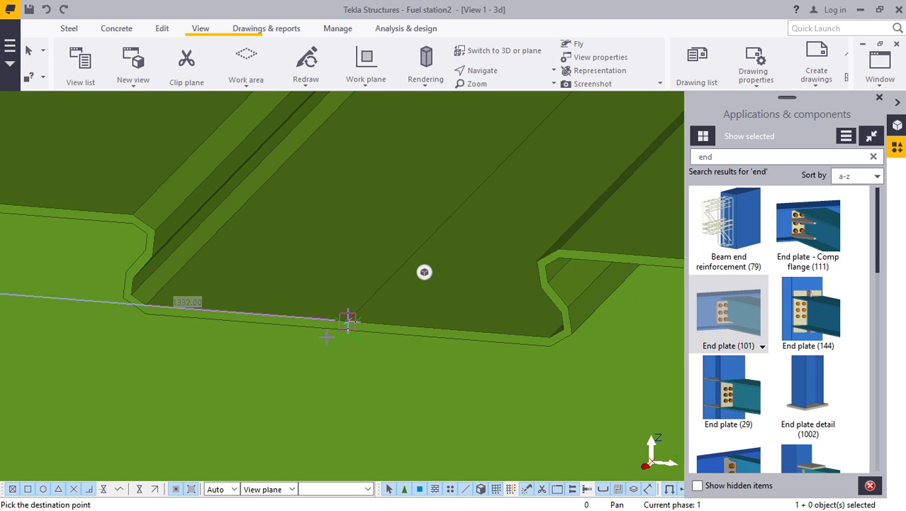
Place a third copy 1998 mm from the origin, at the underside midpoint of the second copy's last trough.
scroll(306, 371, down, 5)
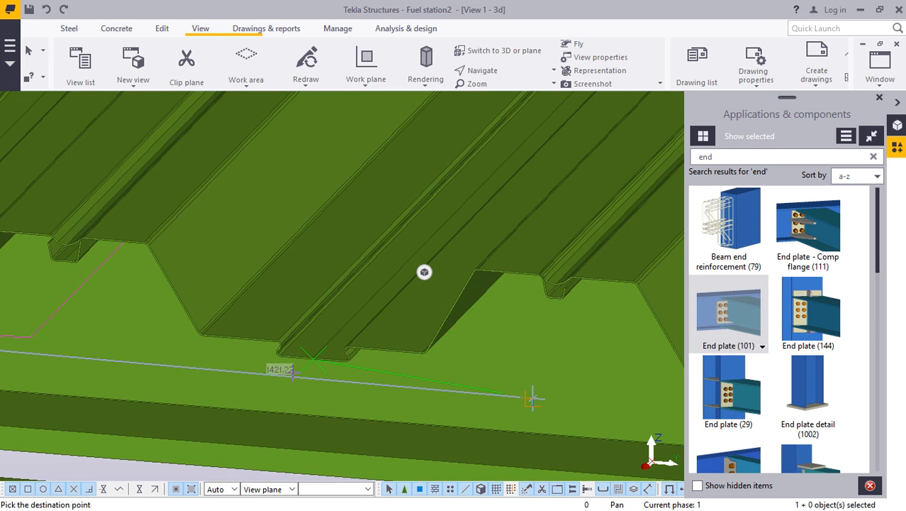
scroll(288, 358, down, 4)
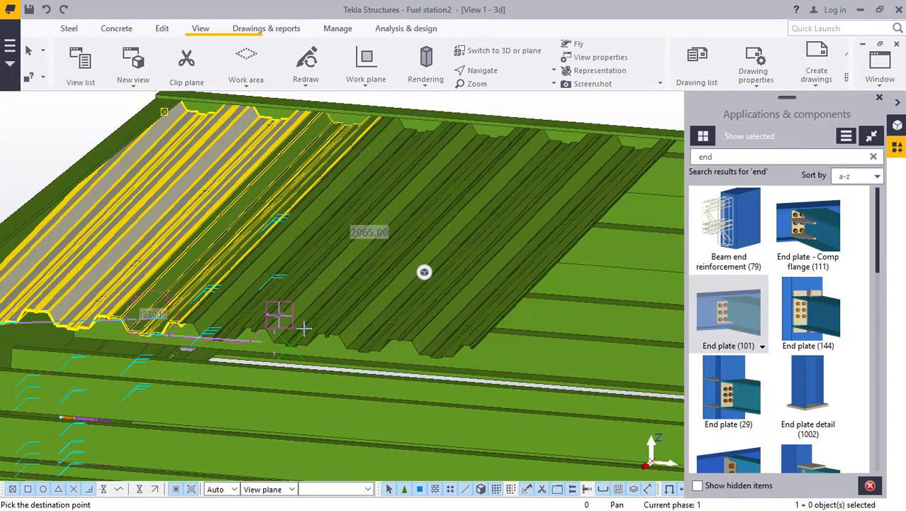
scroll(425, 376, up, 6)
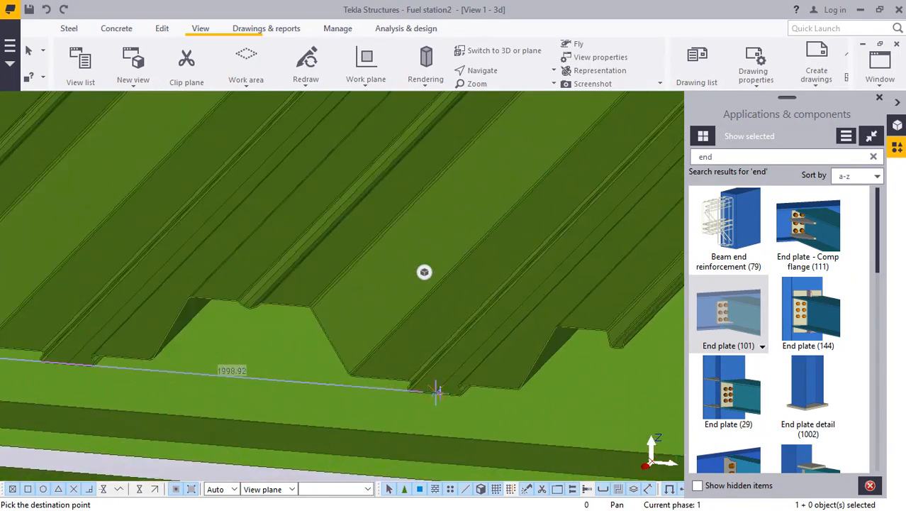
scroll(434, 389, up, 6)
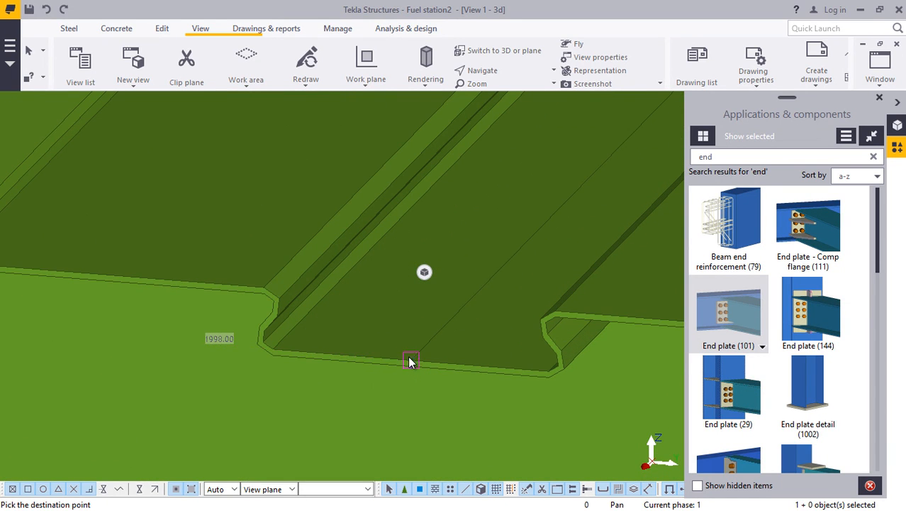
Place a fourth copy of the decking sheet at the underside midpoint of the third copy's last trough.
scroll(410, 361, down, 1)
scroll(351, 368, down, 3)
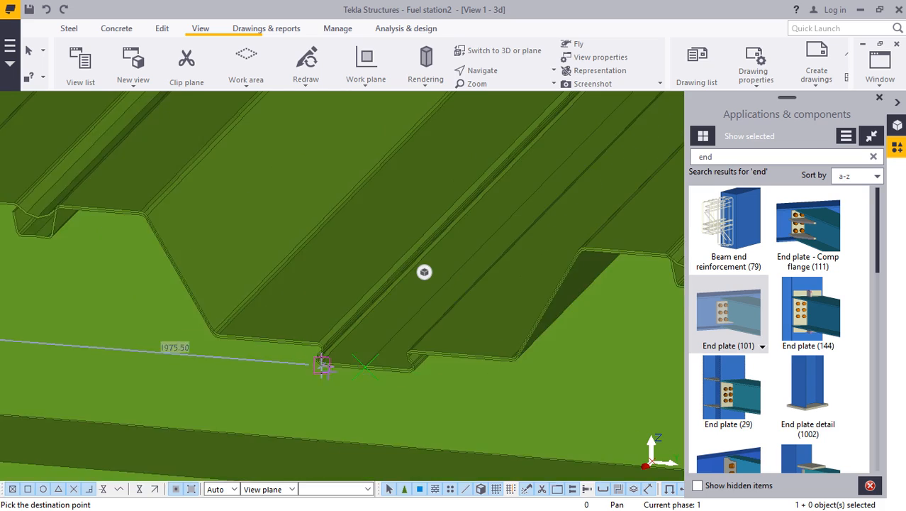
scroll(322, 366, down, 5)
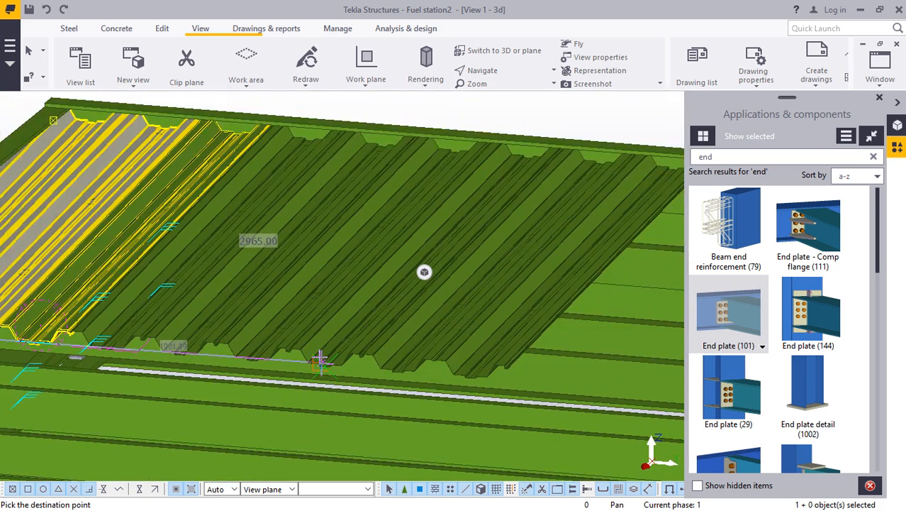
scroll(321, 360, down, 1)
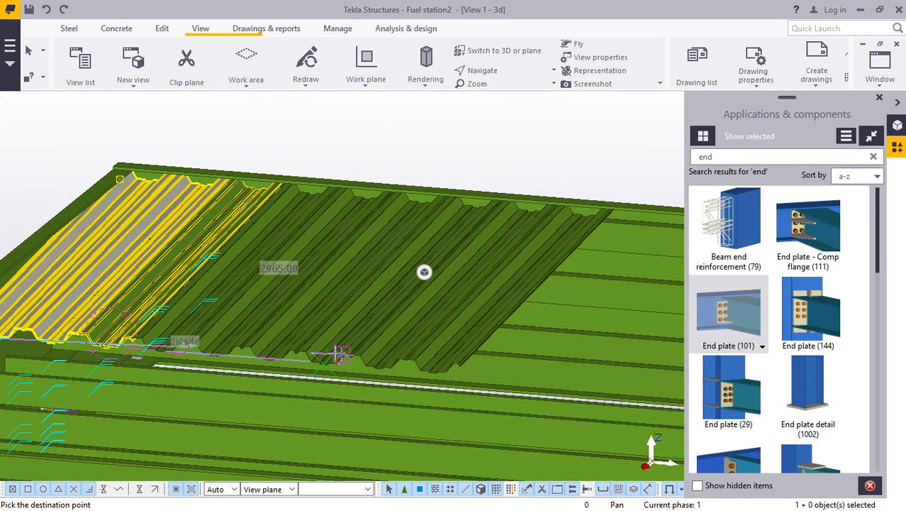
scroll(434, 383, up, 10)
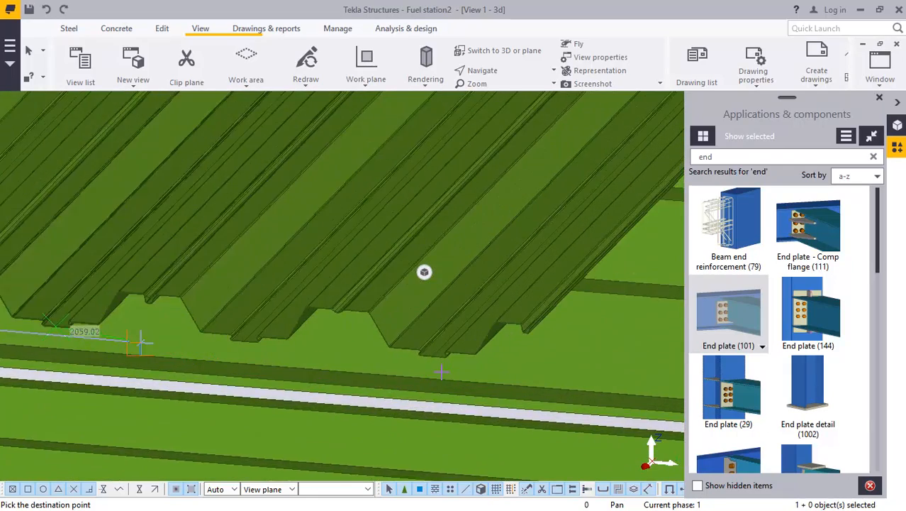
scroll(442, 368, up, 10)
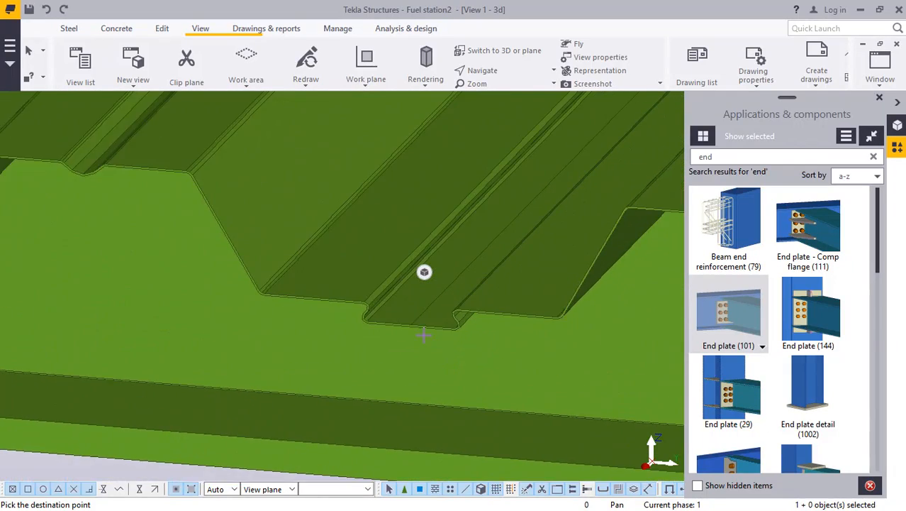
scroll(409, 323, up, 5)
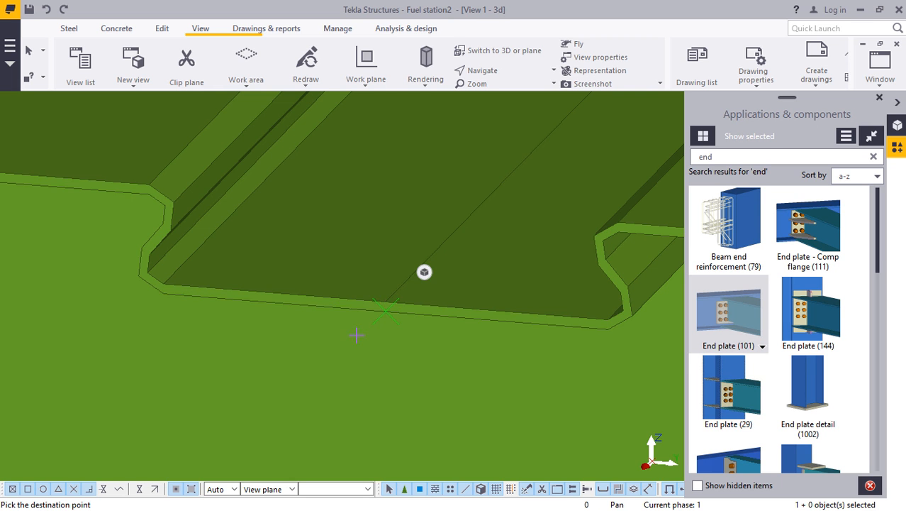
Place a fifth copy 3330 mm from the origin, lapping the fourth copy at its last trough.
scroll(357, 335, down, 10)
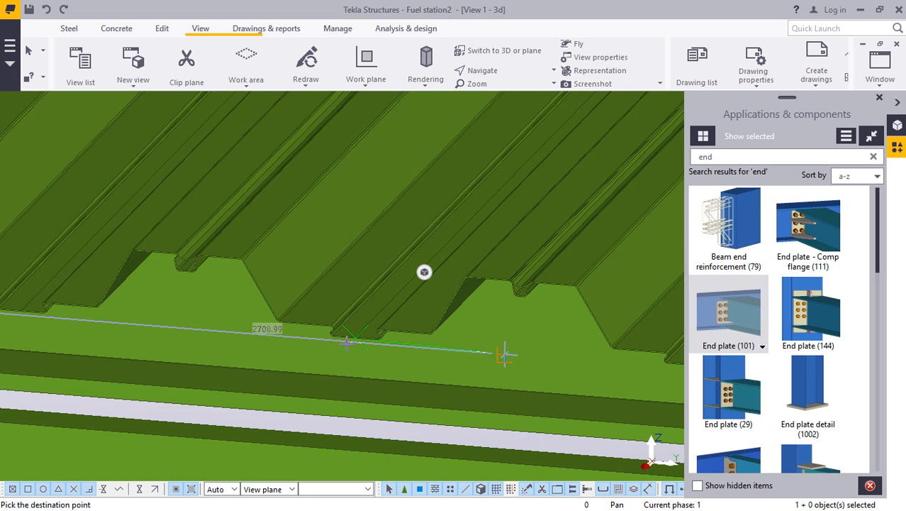
scroll(346, 337, down, 10)
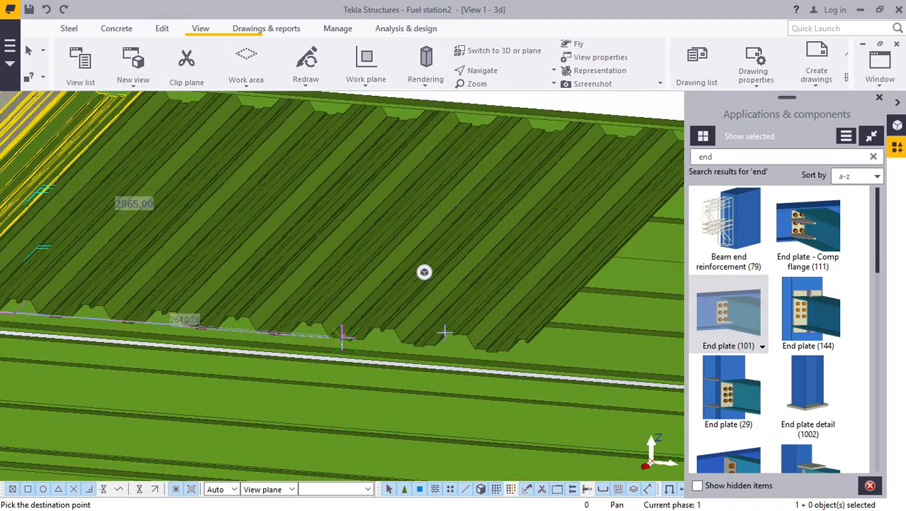
scroll(461, 336, up, 2)
scroll(431, 342, down, 2)
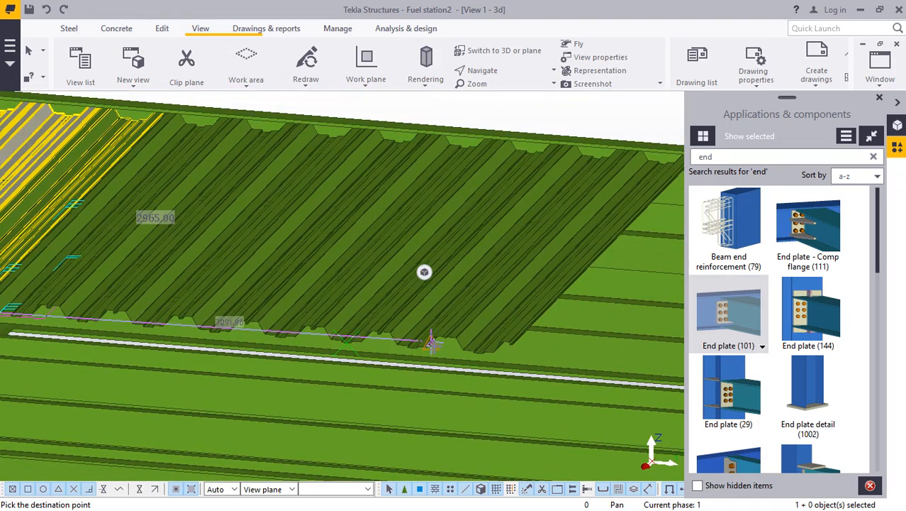
scroll(447, 337, up, 8)
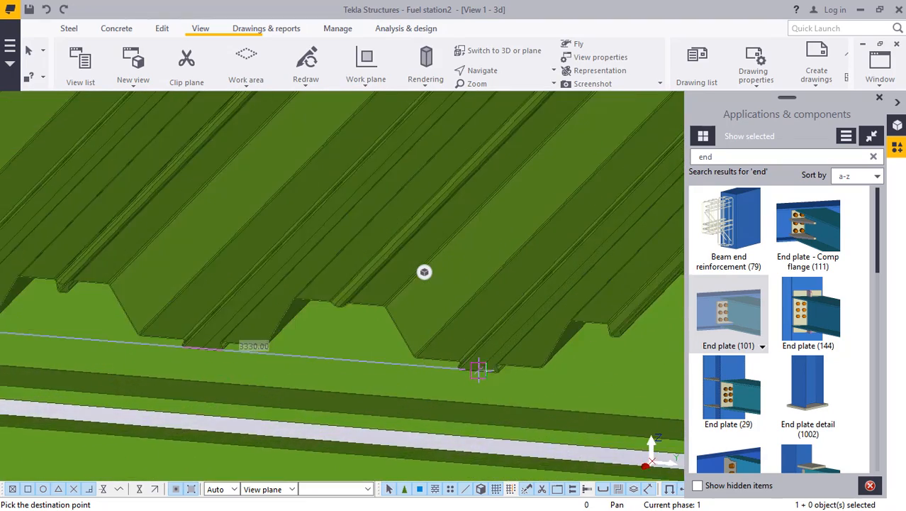
scroll(487, 372, up, 6)
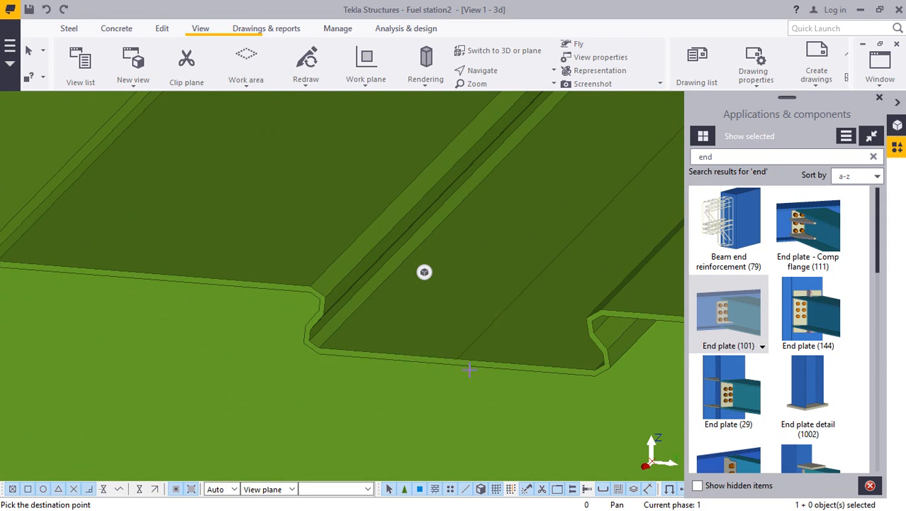
scroll(460, 362, down, 8)
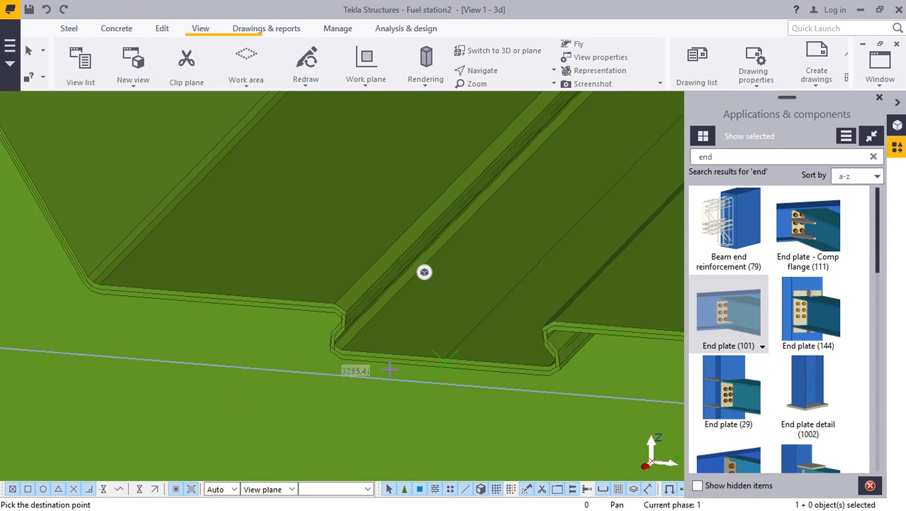
Place a sixth copy of the decking sheet 3996 mm from the origin, at the underside midpoint of the fifth copy's last trough.
scroll(338, 353, down, 6)
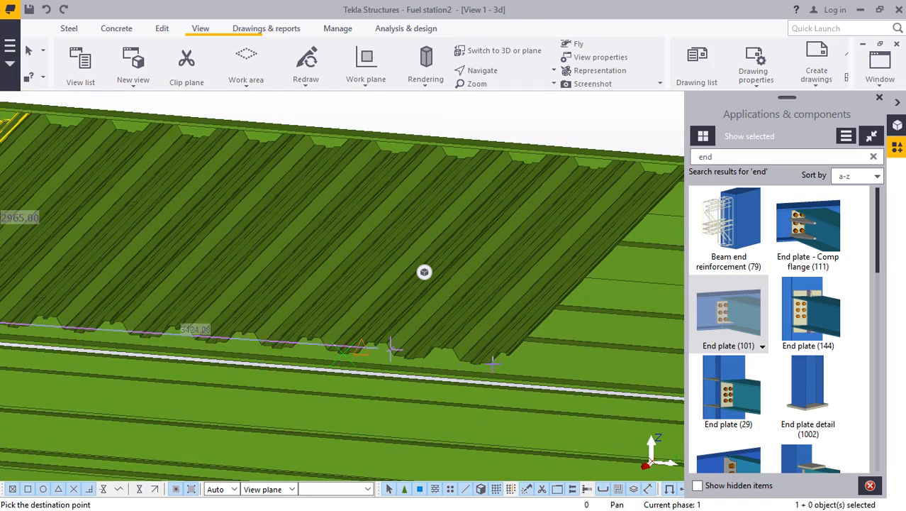
scroll(493, 363, up, 8)
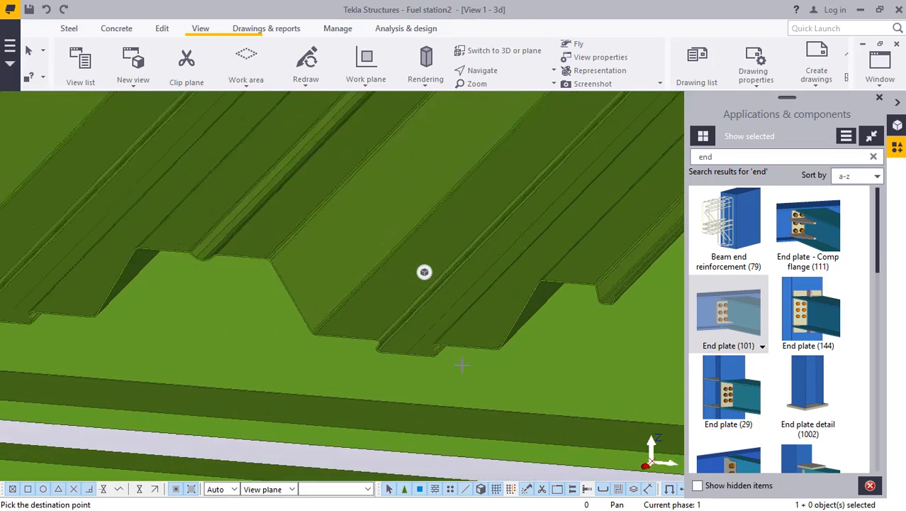
scroll(424, 366, up, 6)
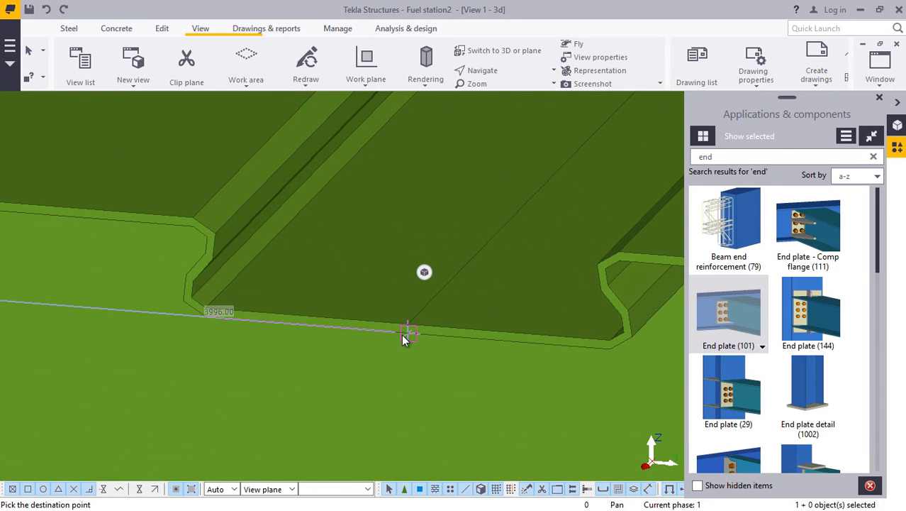
Place a seventh copy 4662 mm from the origin, lapping the sixth copy at the underside midpoint of its last trough.
scroll(408, 333, down, 5)
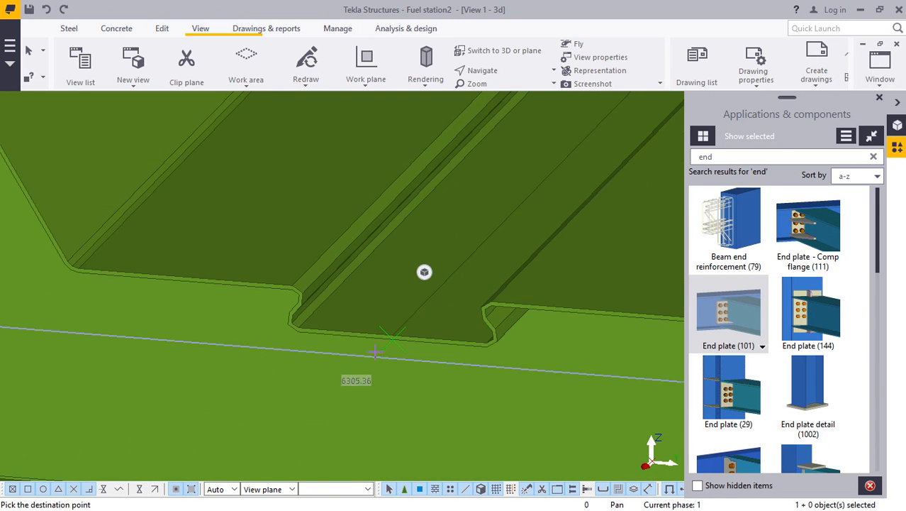
scroll(369, 363, down, 6)
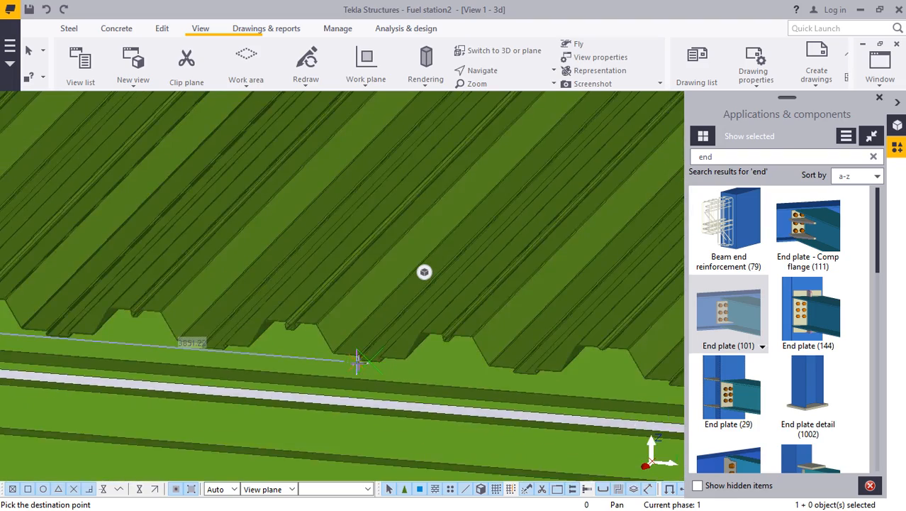
scroll(355, 362, down, 3)
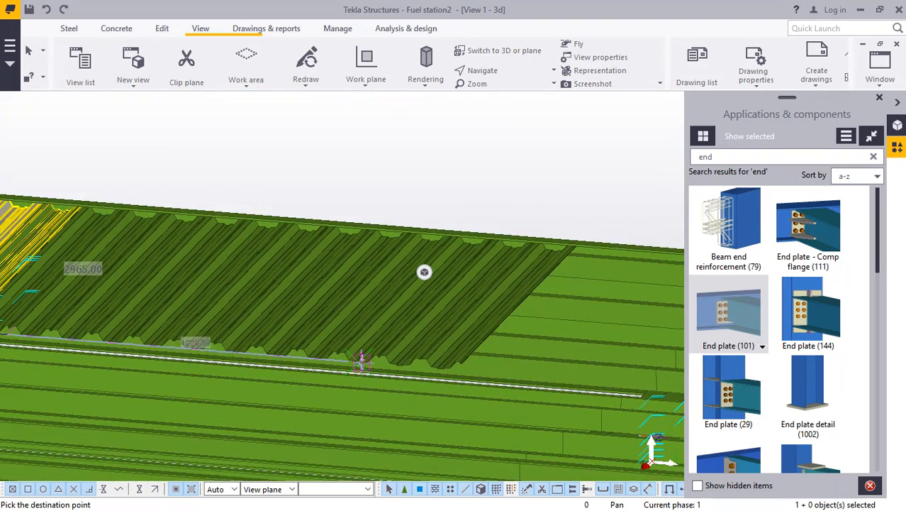
scroll(426, 365, up, 5)
scroll(425, 375, up, 6)
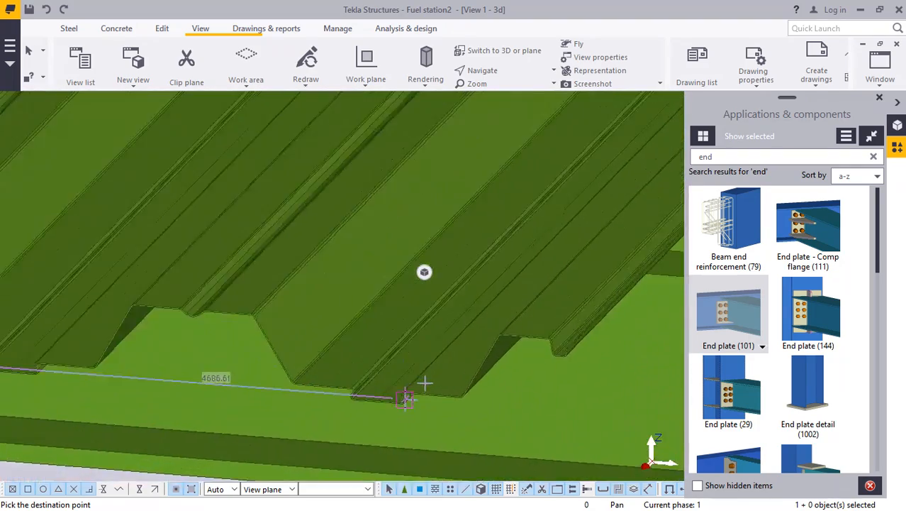
scroll(333, 397, up, 3)
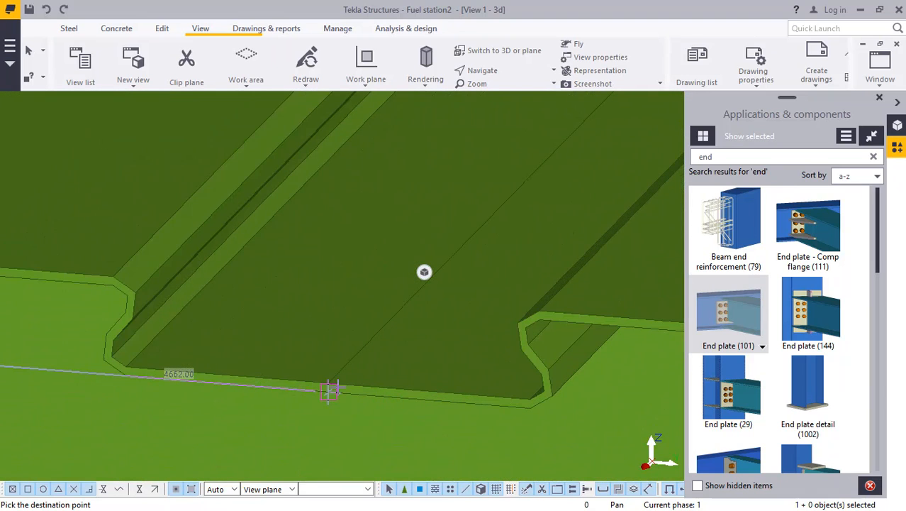
scroll(326, 381, down, 2)
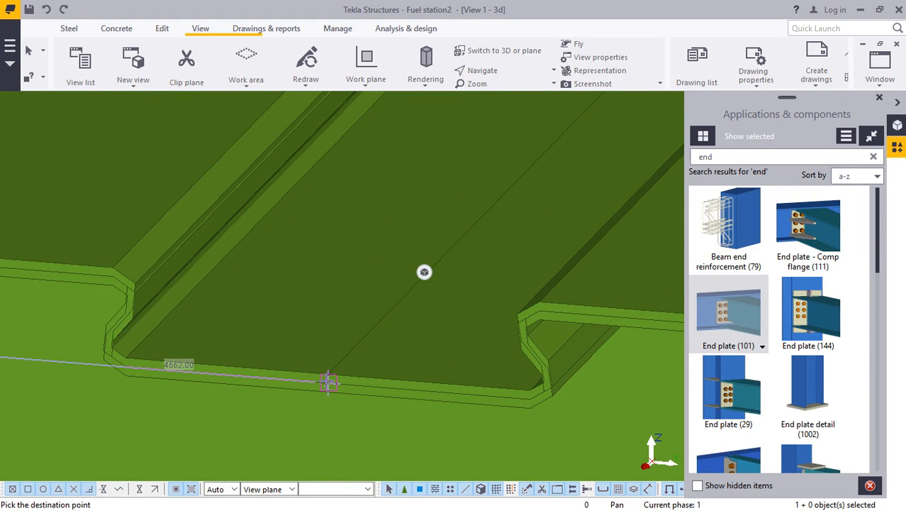
Place an eighth copy of the decking sheet 5328 mm from the origin, at the seventh copy's last trough midpoint.
scroll(319, 369, down, 3)
scroll(320, 368, down, 5)
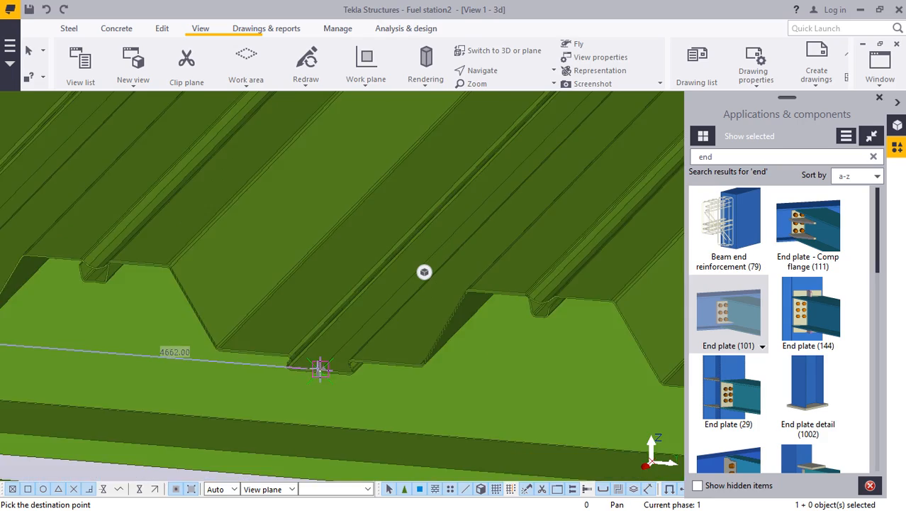
scroll(326, 367, down, 2)
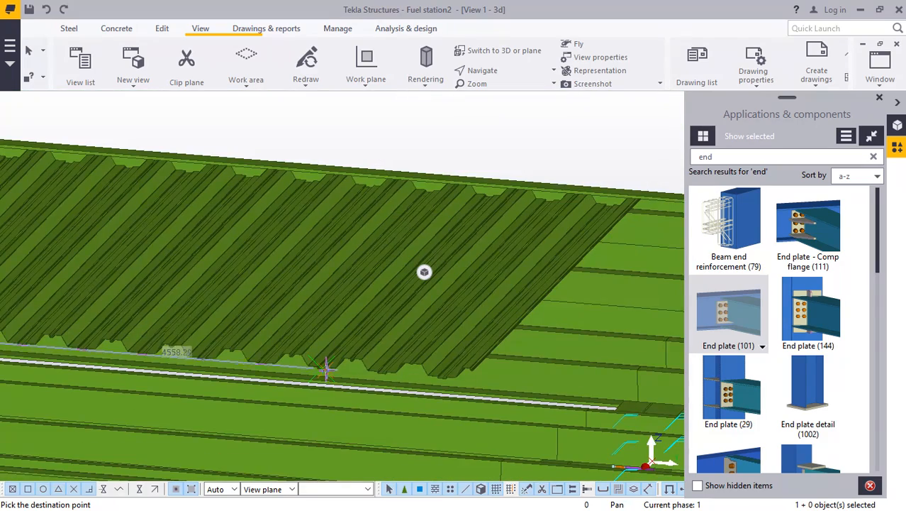
scroll(431, 370, up, 8)
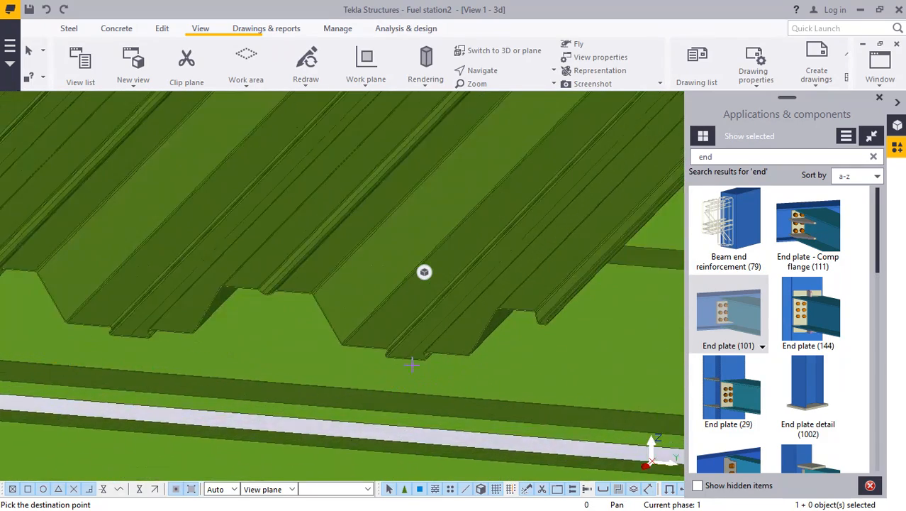
scroll(408, 362, up, 4)
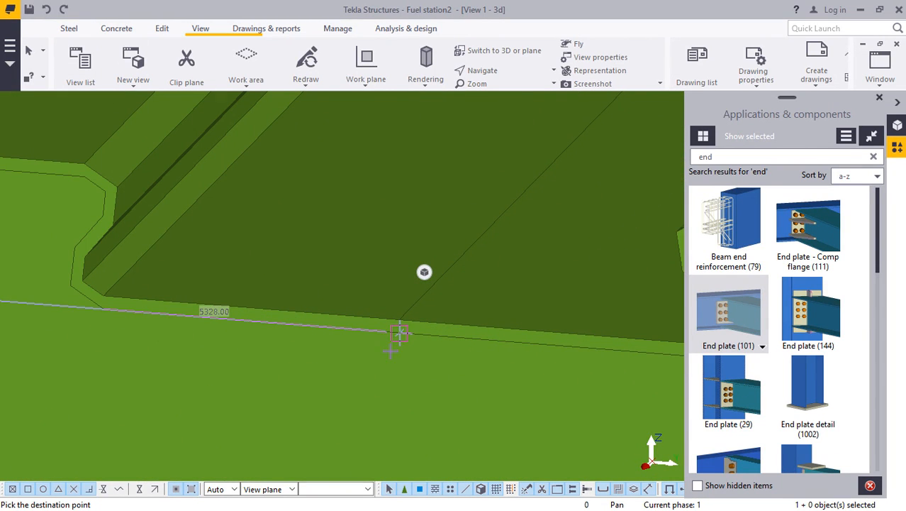
Place a ninth copy of the decking sheet 5994 mm from the origin, lapping the eighth copy at its last trough.
scroll(399, 332, down, 6)
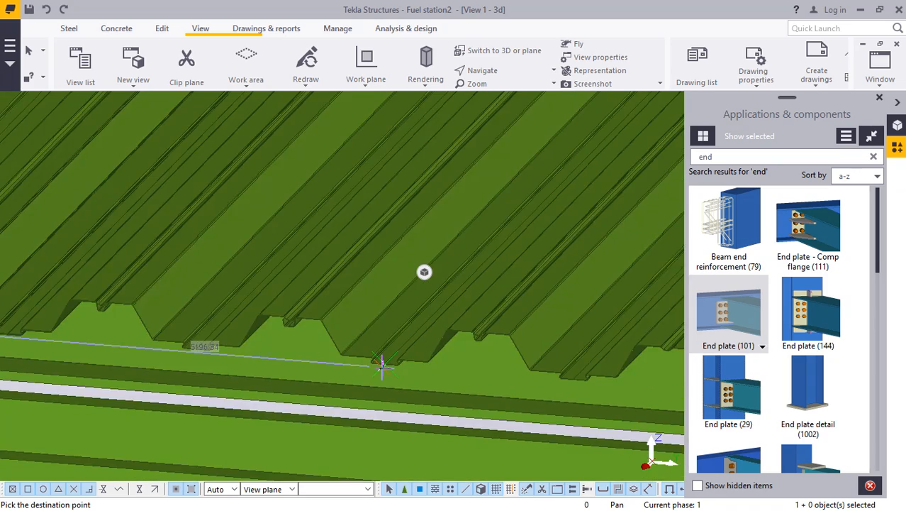
scroll(383, 364, down, 5)
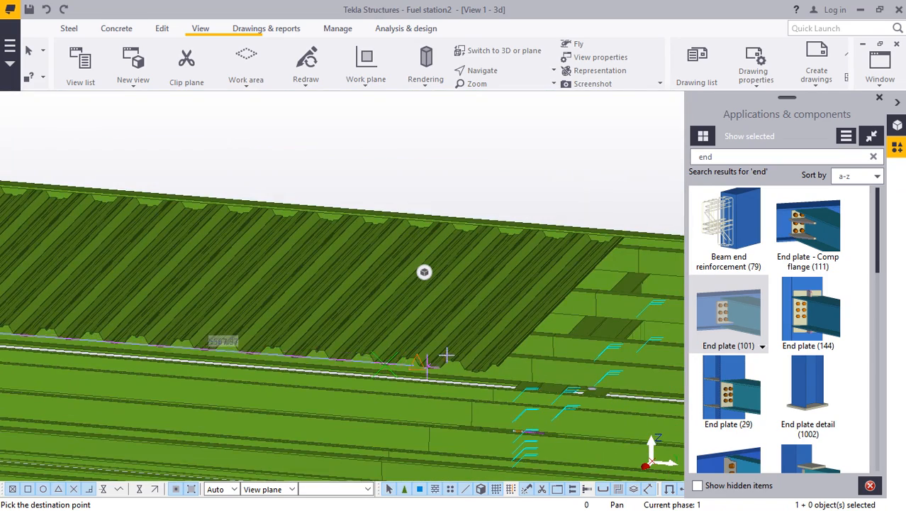
scroll(447, 355, up, 10)
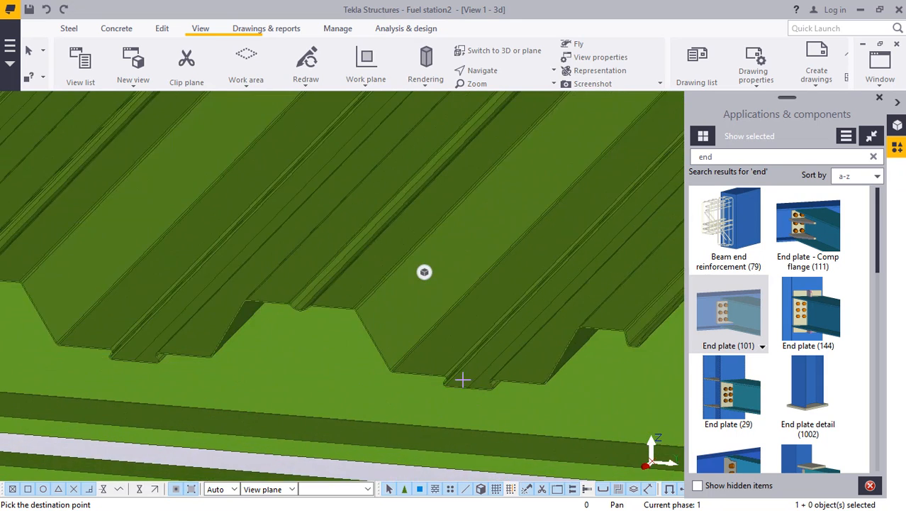
scroll(464, 383, up, 8)
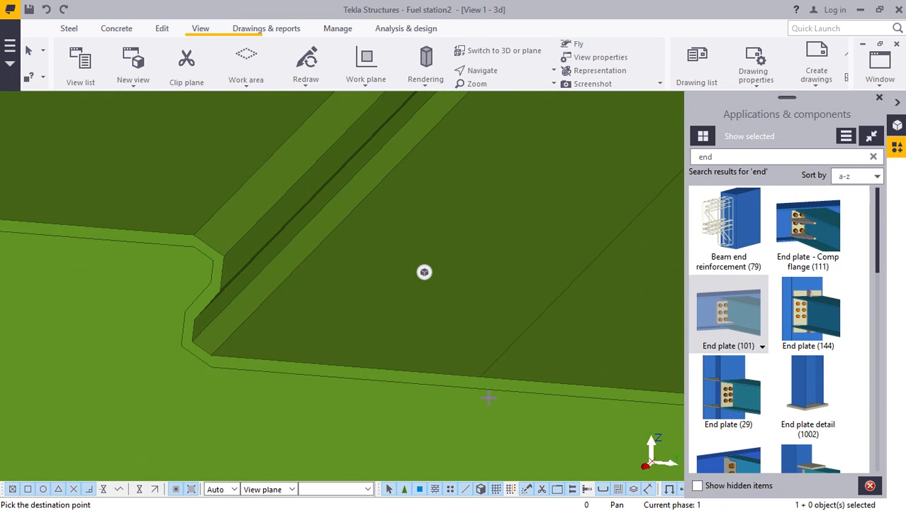
scroll(482, 390, up, 2)
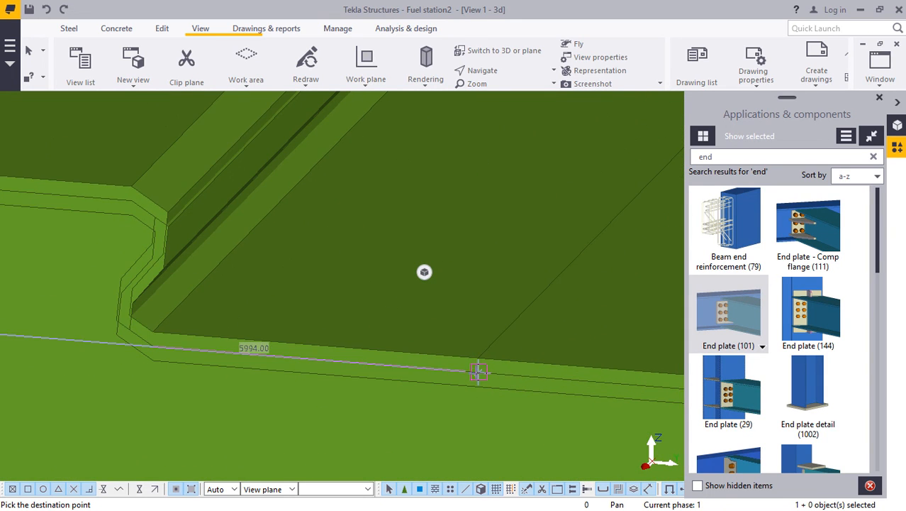
Place a tenth copy 6660 mm from the origin, at the underside midpoint of the ninth copy's last trough.
scroll(475, 376, down, 8)
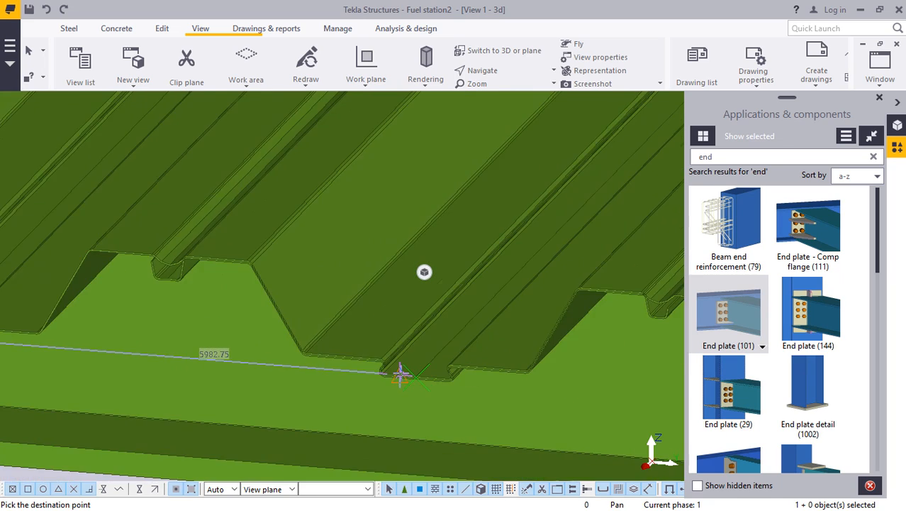
scroll(403, 376, down, 8)
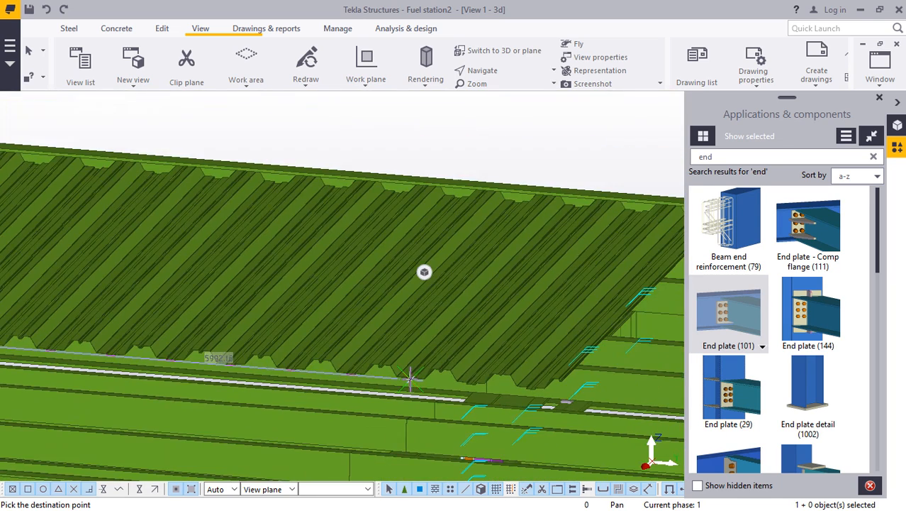
scroll(404, 378, down, 2)
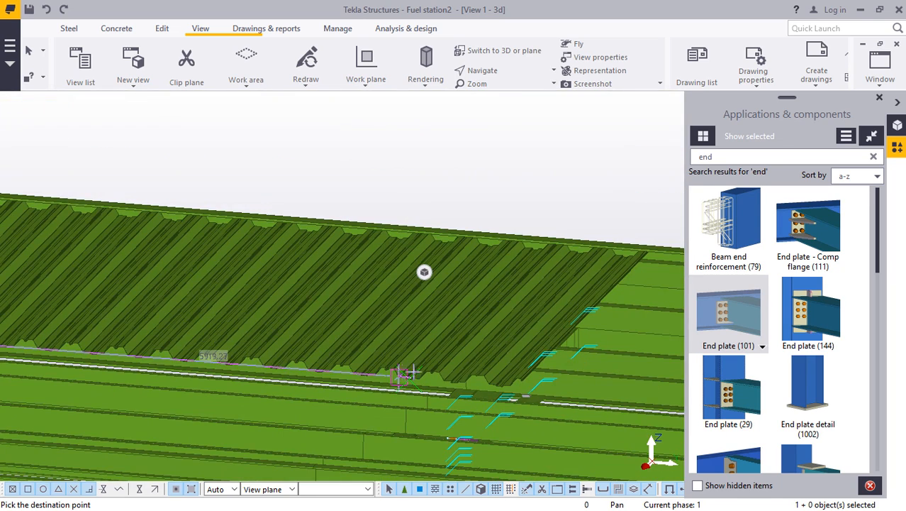
scroll(405, 375, up, 8)
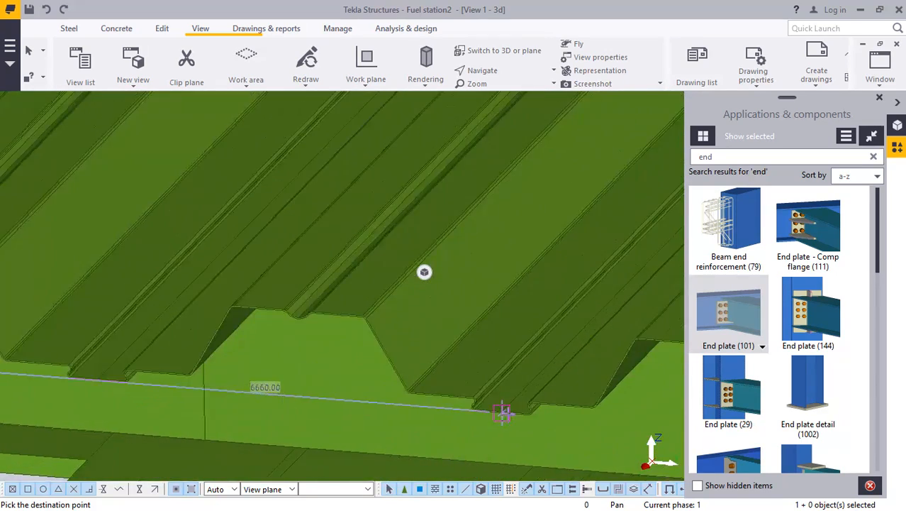
scroll(502, 411, up, 8)
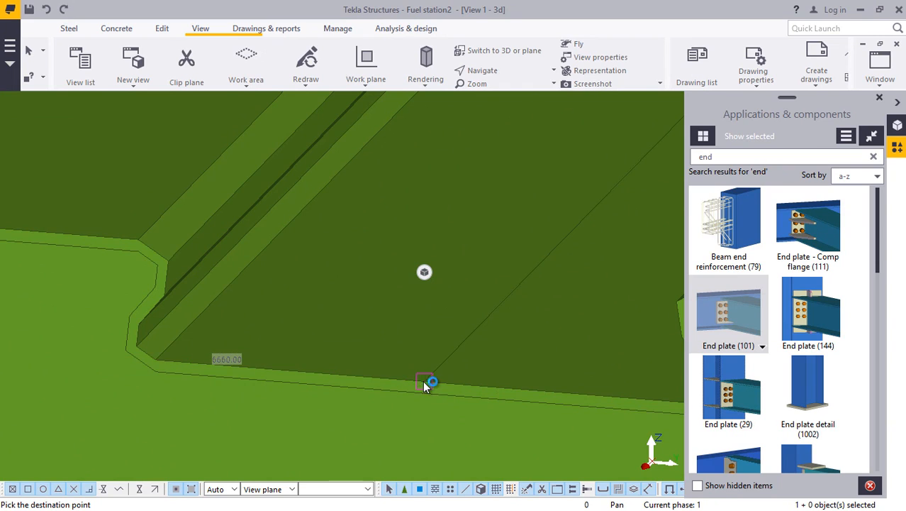
Place an eleventh copy of the decking sheet 7326 mm from the origin, lapping the tenth copy at its last trough.
scroll(344, 376, down, 6)
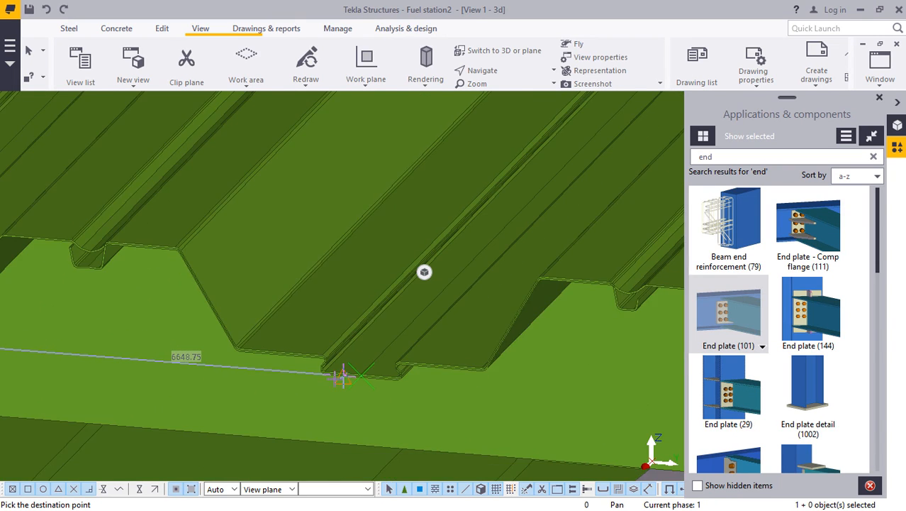
scroll(340, 381, down, 4)
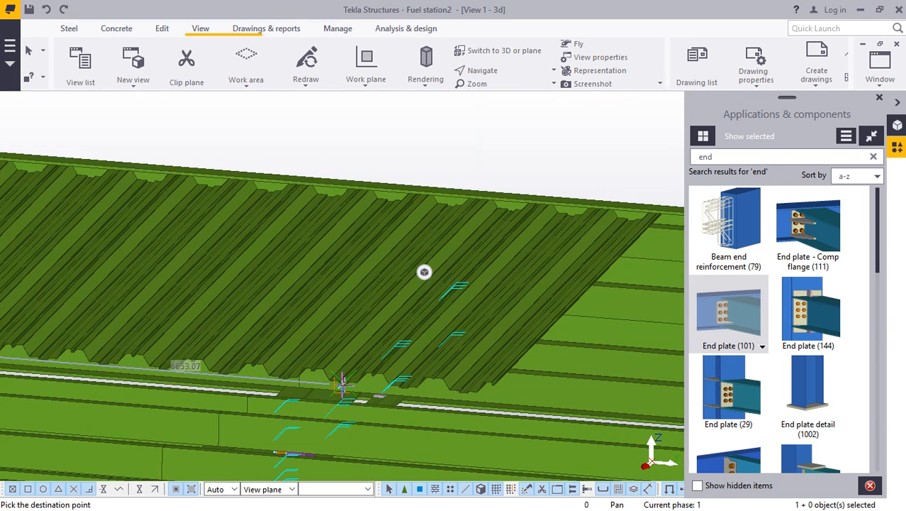
scroll(347, 383, up, 6)
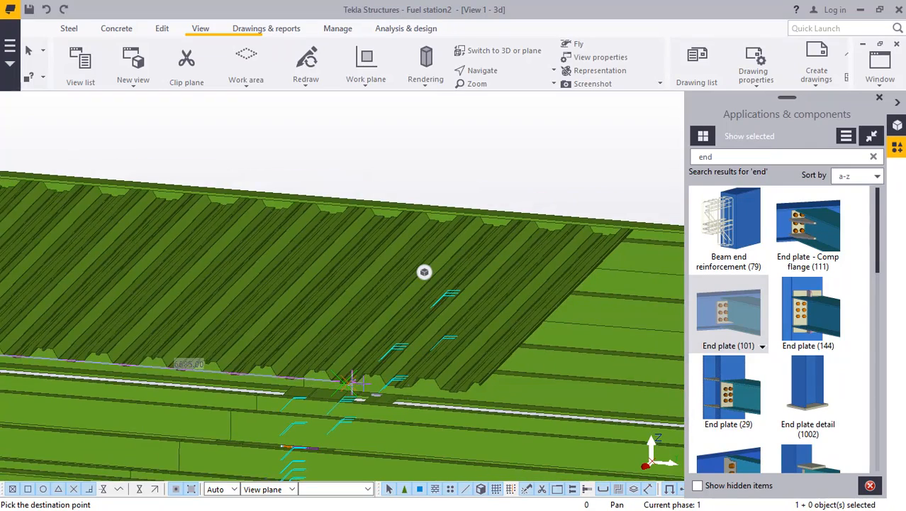
scroll(486, 386, up, 6)
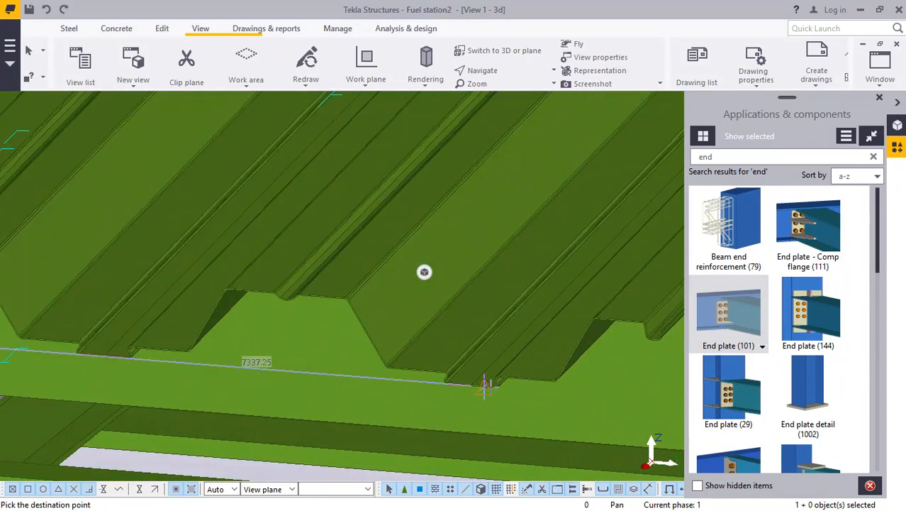
scroll(434, 378, up, 3)
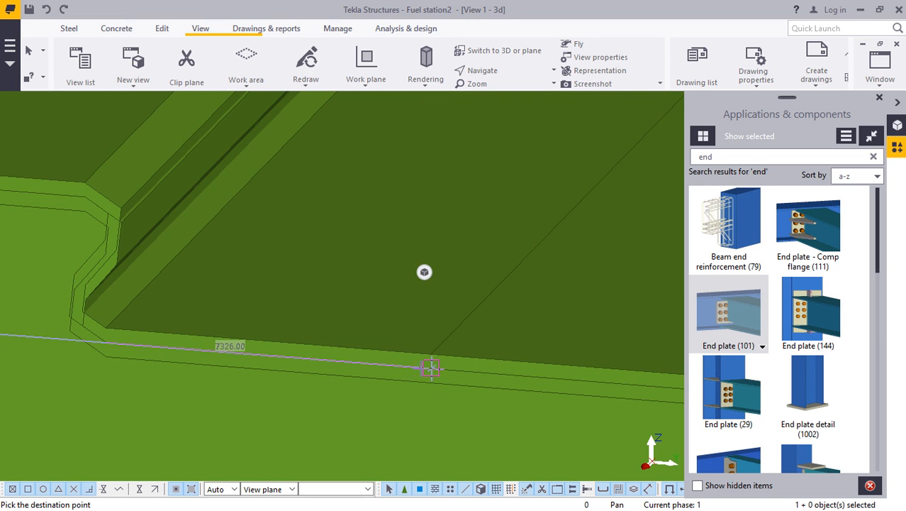
Place a twelfth copy 7992 mm from the origin, at the underside midpoint of the eleventh copy's last trough.
scroll(372, 379, down, 6)
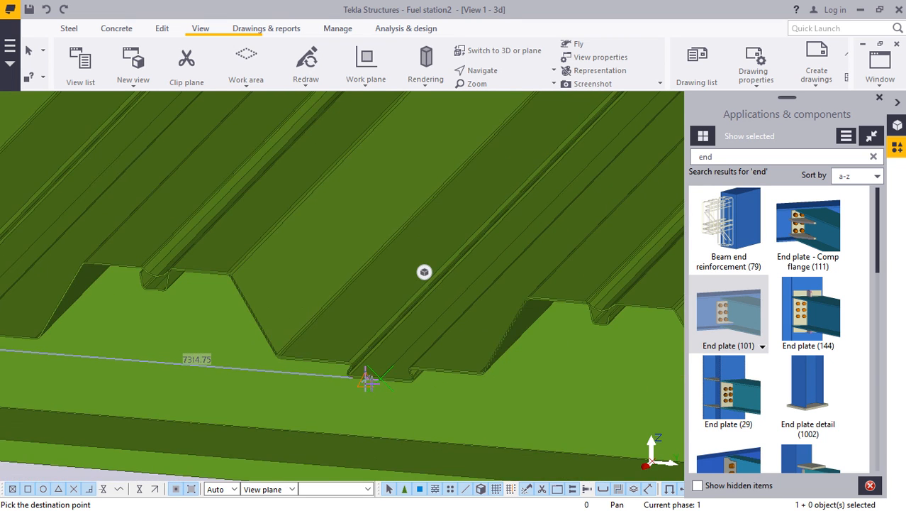
scroll(375, 384, down, 6)
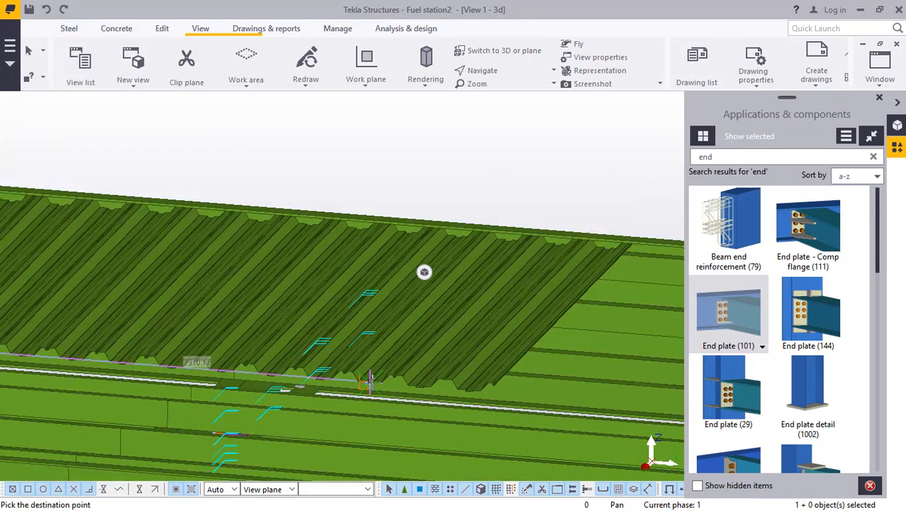
scroll(383, 378, down, 3)
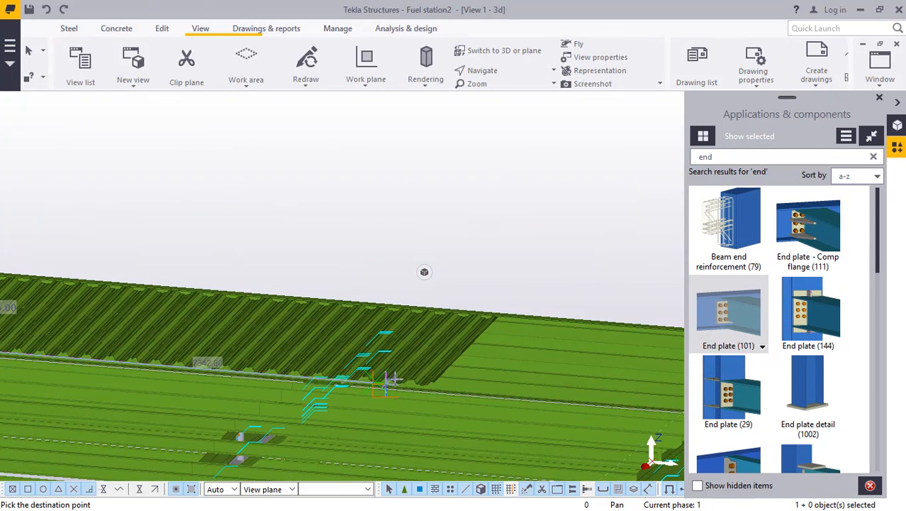
scroll(431, 379, up, 6)
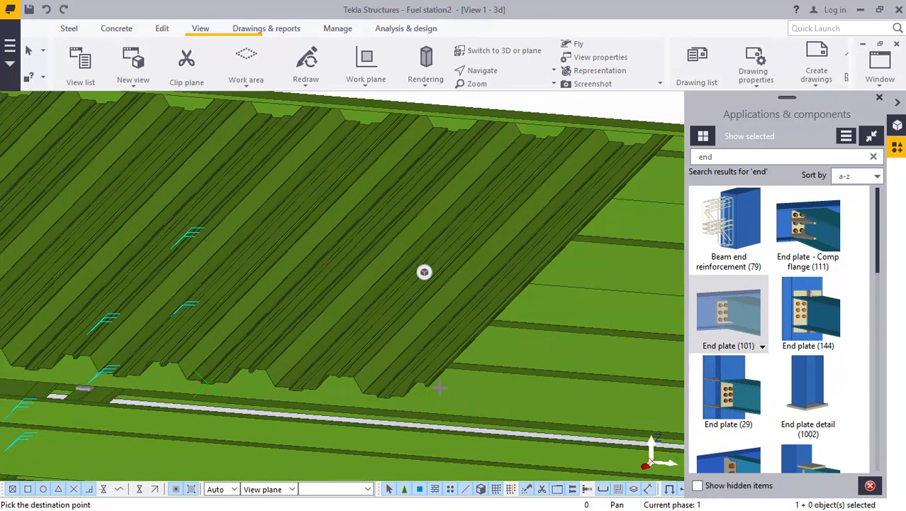
scroll(410, 399, up, 8)
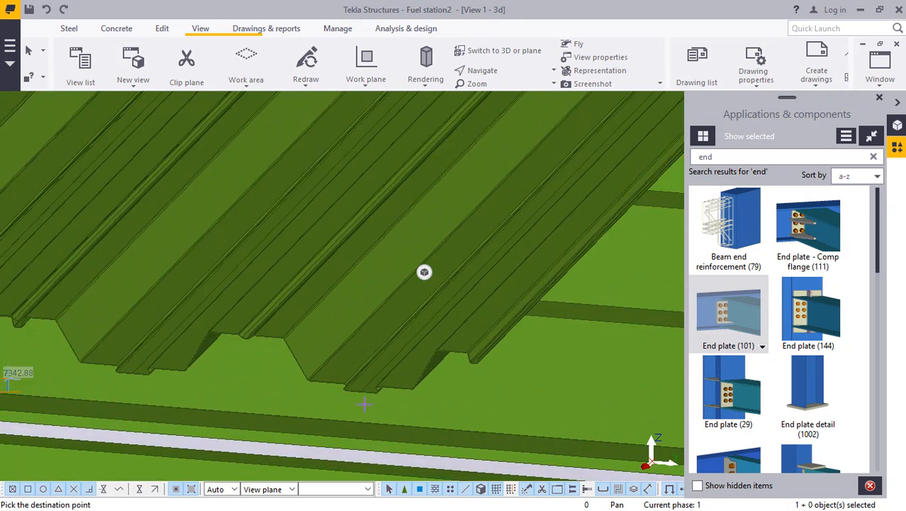
scroll(362, 375, up, 4)
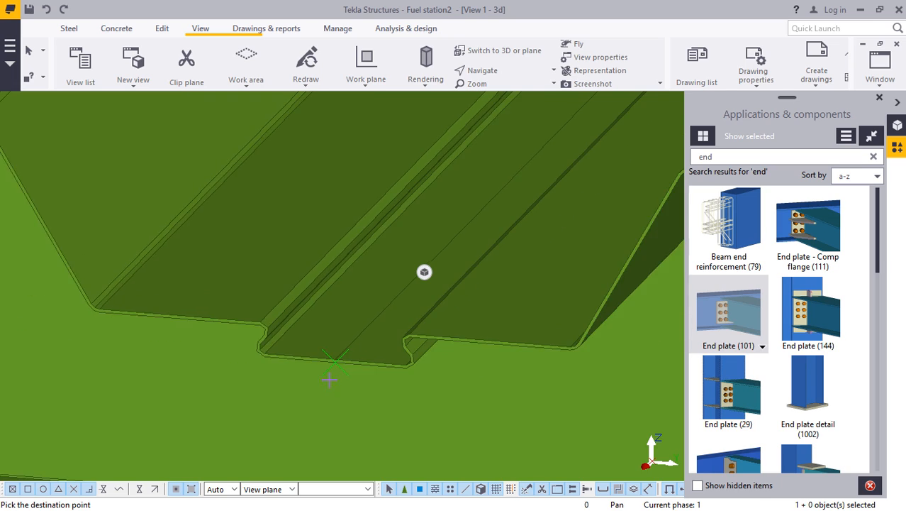
scroll(330, 380, down, 8)
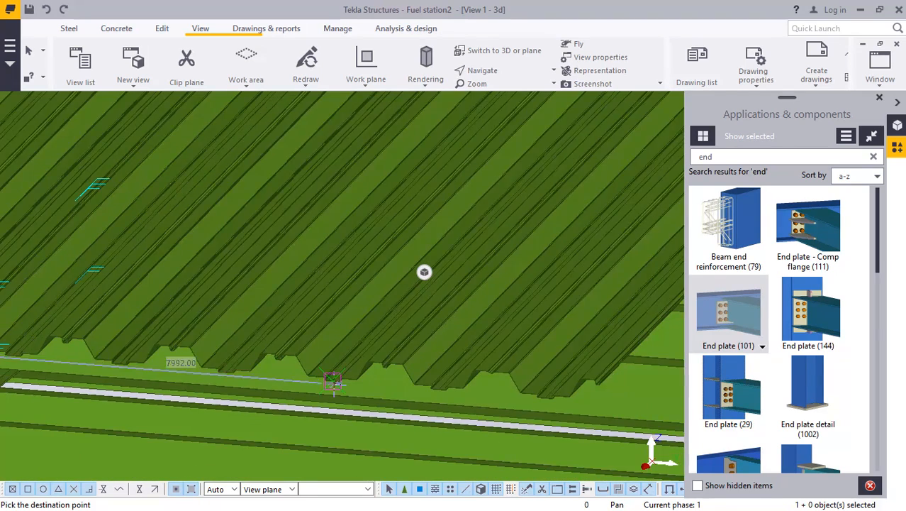
Place the thirteenth and fourteenth copies of the decking sheet 8658 mm and 9324 mm from the origin, each lapping the preceding copy's last trough.
scroll(332, 381, down, 3)
scroll(385, 378, up, 6)
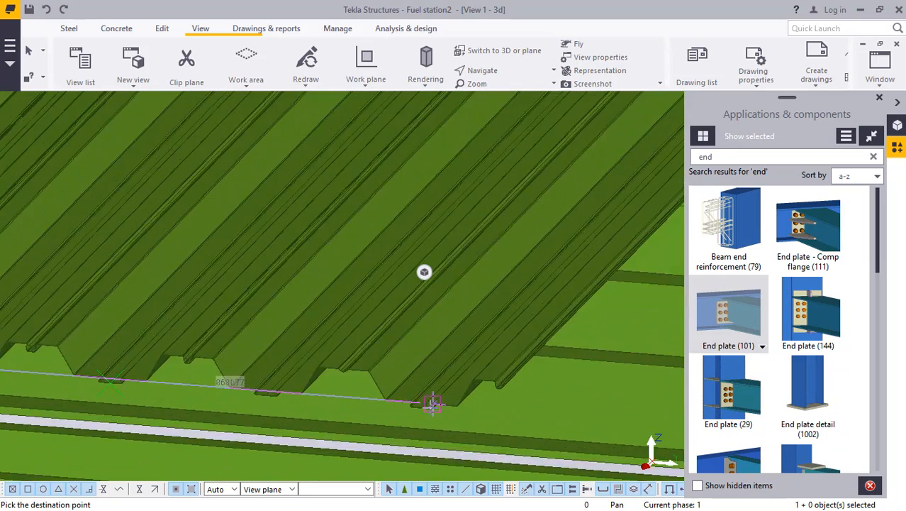
scroll(389, 423, up, 5)
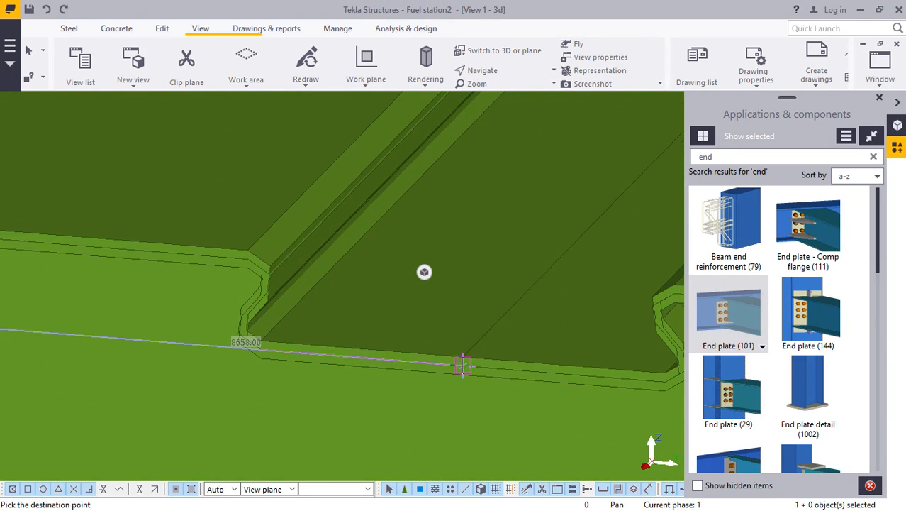
scroll(351, 390, down, 6)
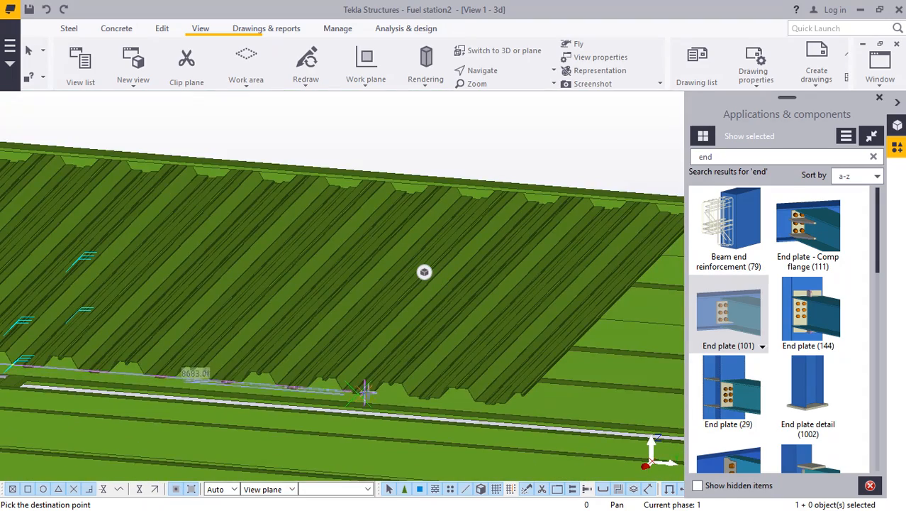
scroll(468, 388, up, 6)
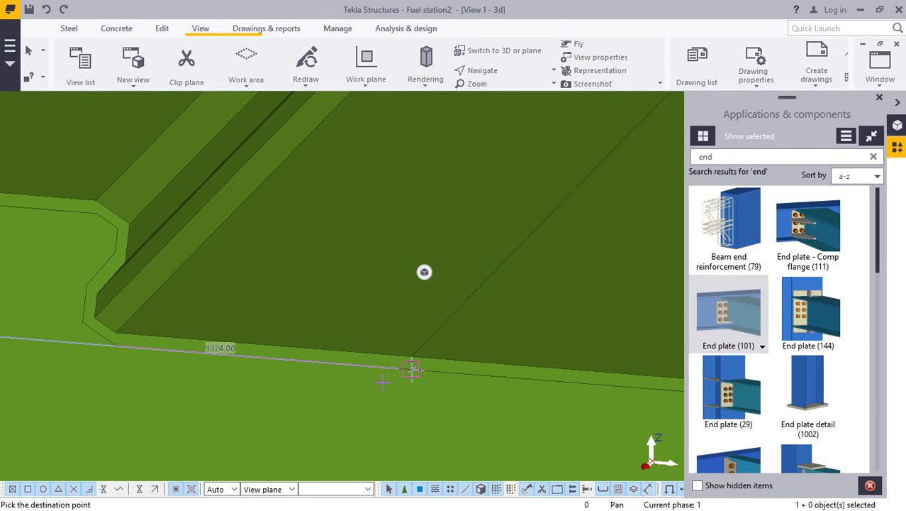
Place a fifteenth copy of the decking sheet 9990 mm from the origin, at the underside midpoint of the fourteenth copy's last trough.
scroll(383, 385, down, 6)
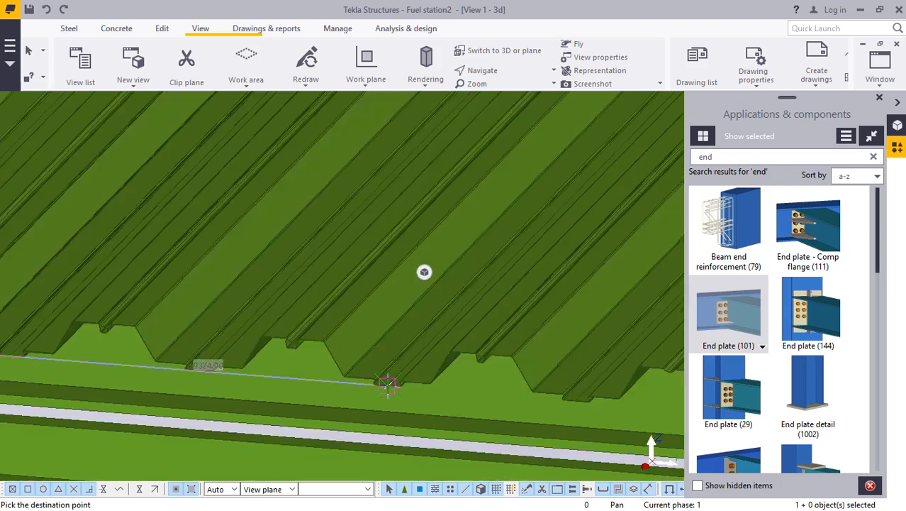
scroll(389, 385, down, 3)
scroll(396, 382, down, 2)
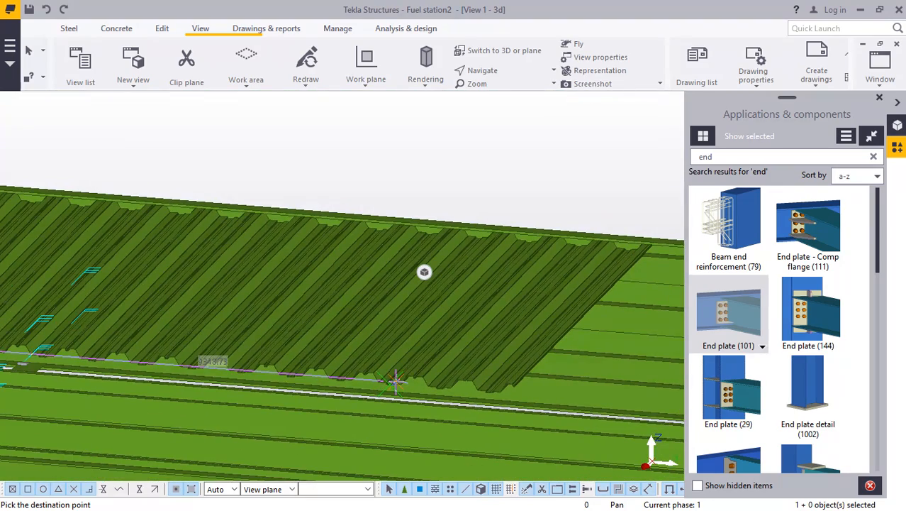
scroll(481, 385, up, 6)
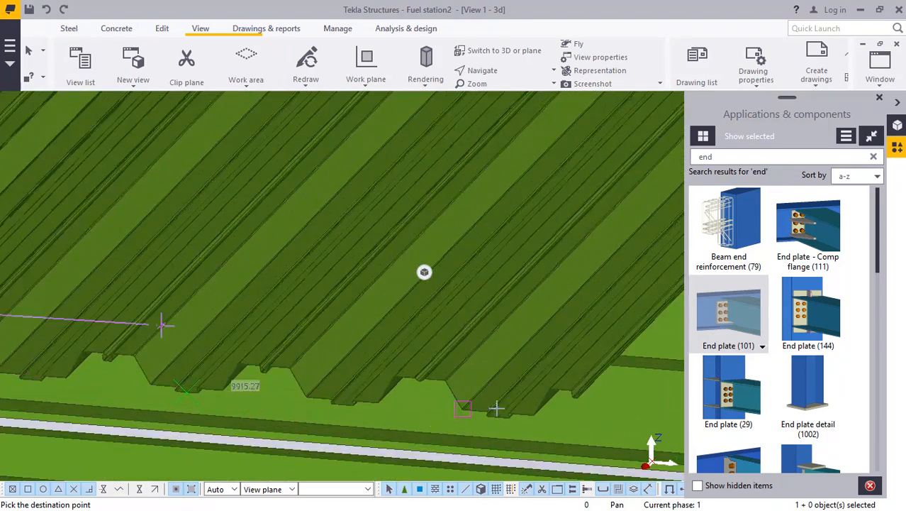
scroll(498, 424, up, 4)
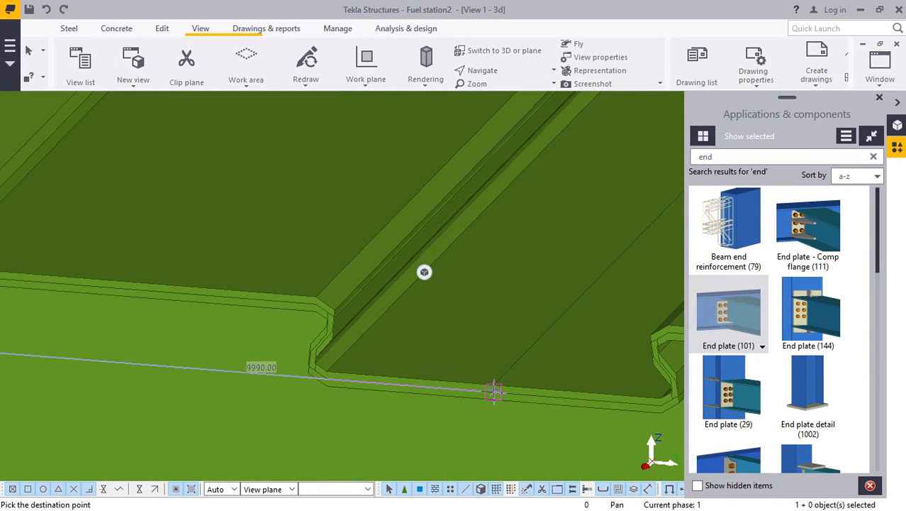
Place a sixteenth copy of the decking sheet 10656 mm from the origin, lapping the fifteenth copy at its last trough.
scroll(416, 375, down, 3)
scroll(419, 373, down, 6)
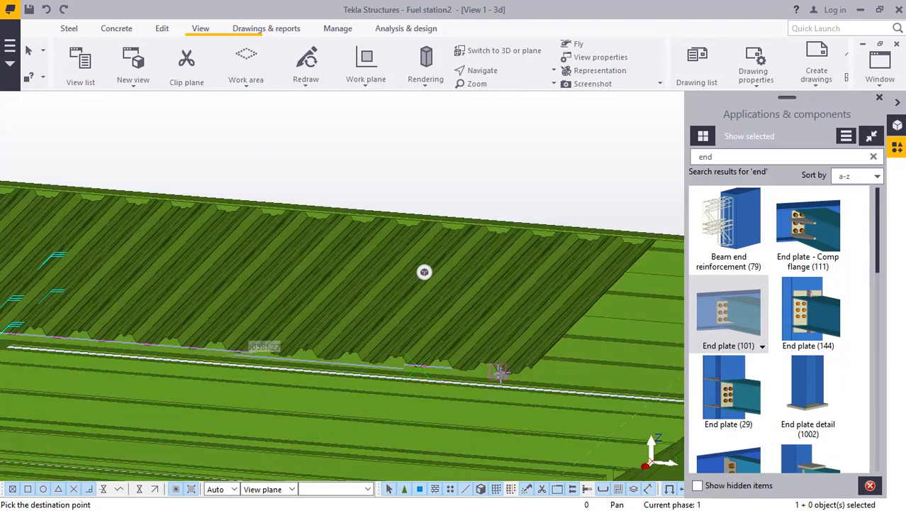
scroll(498, 371, up, 8)
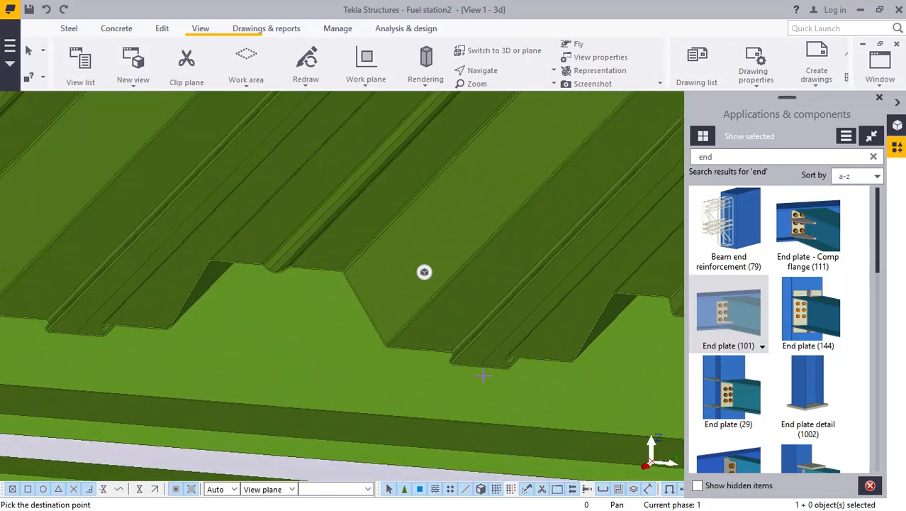
scroll(481, 373, up, 4)
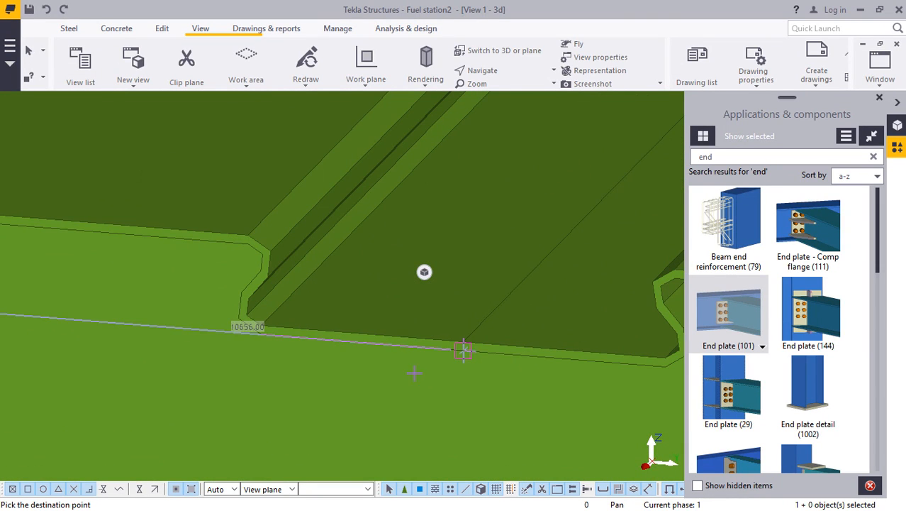
Place deck sheet copies along the roof edge, snapping to the lower rib midpoints 10656 and 11322 from the copy origin.
scroll(415, 376, down, 8)
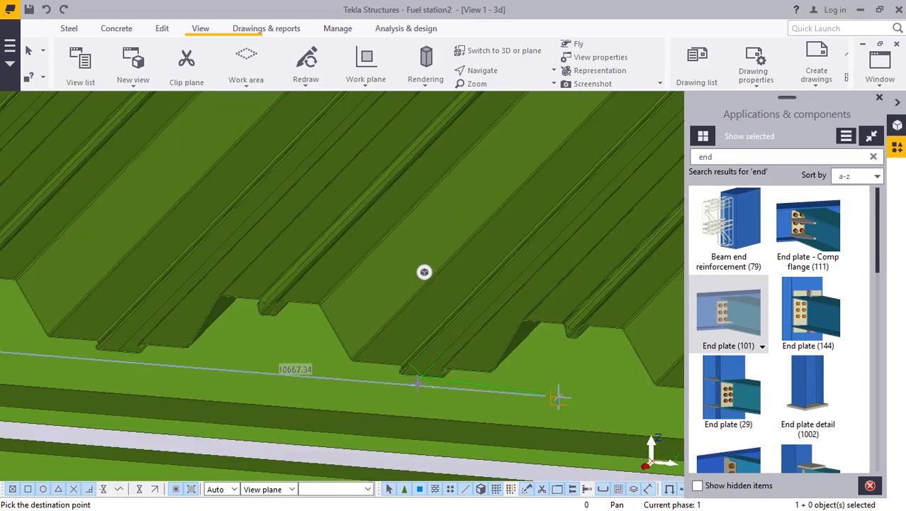
scroll(421, 378, down, 6)
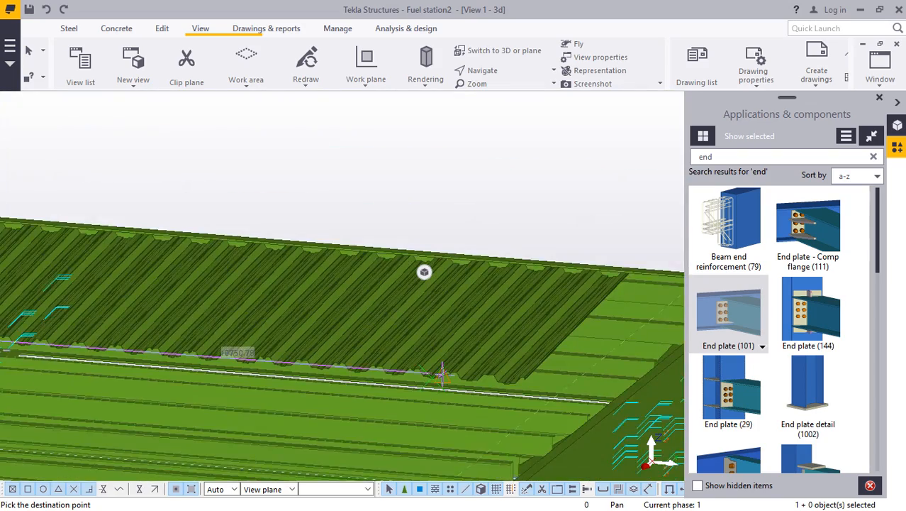
scroll(497, 383, up, 8)
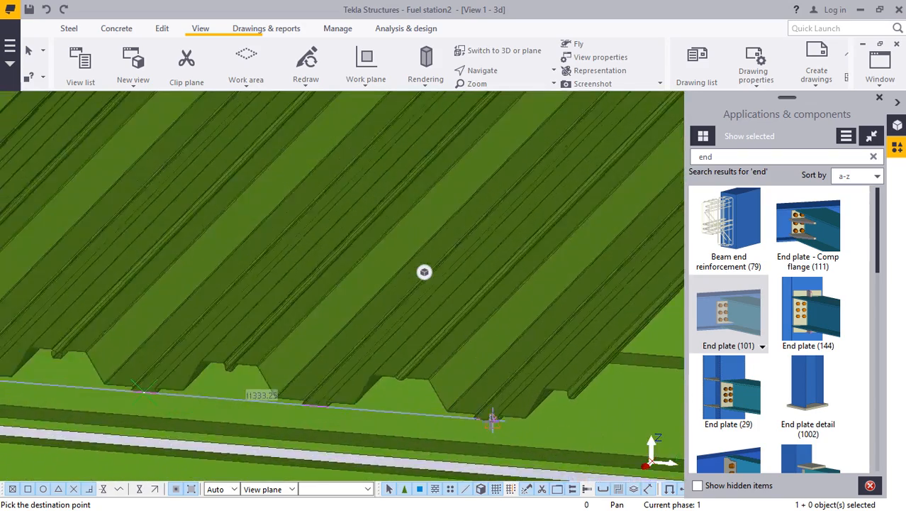
scroll(482, 408, up, 5)
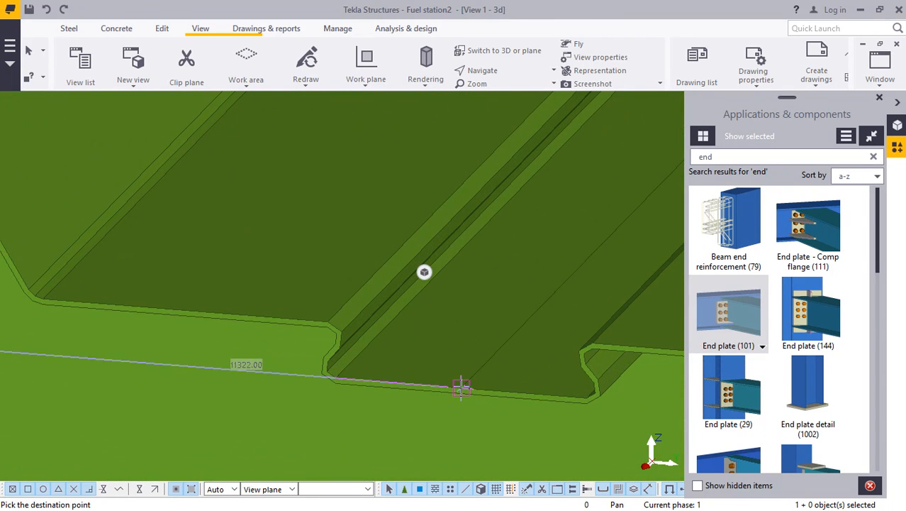
scroll(461, 387, down, 6)
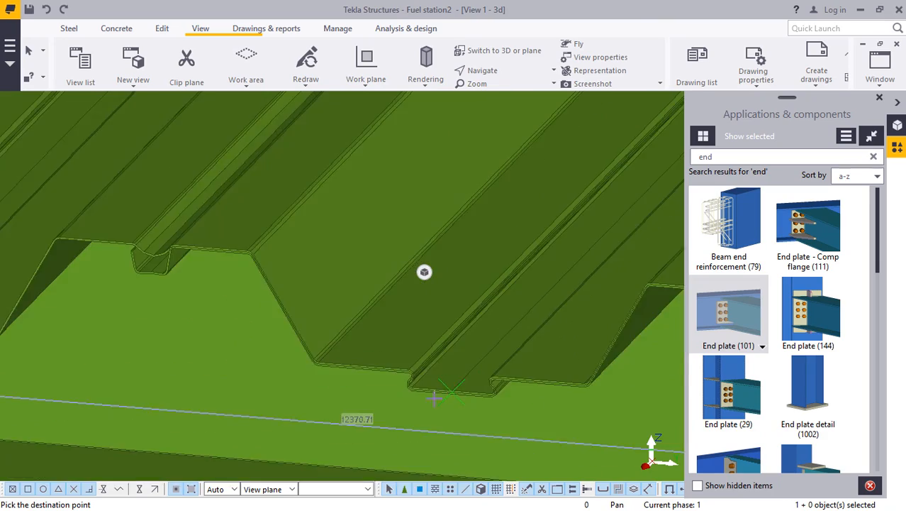
scroll(463, 389, down, 4)
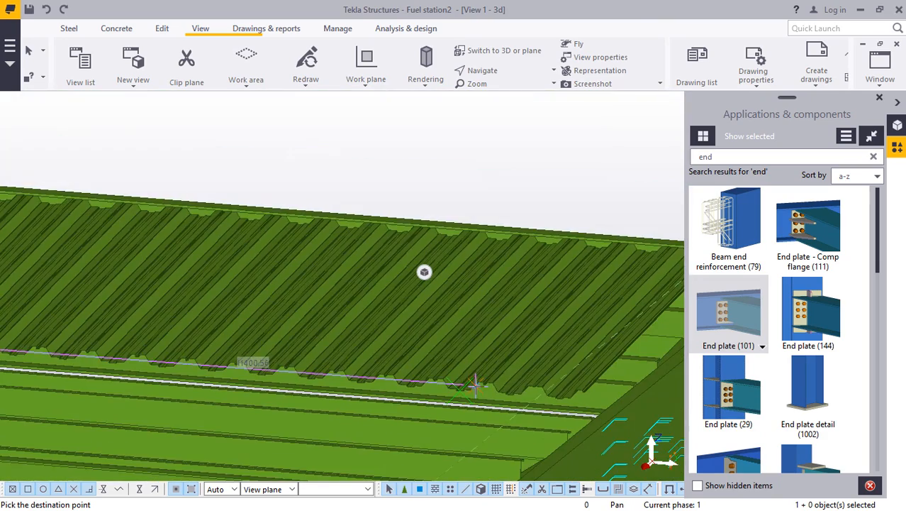
Place another deck sheet copy at the lower rib midpoint 11655 from the origin and end the copy command.
scroll(583, 363, up, 6)
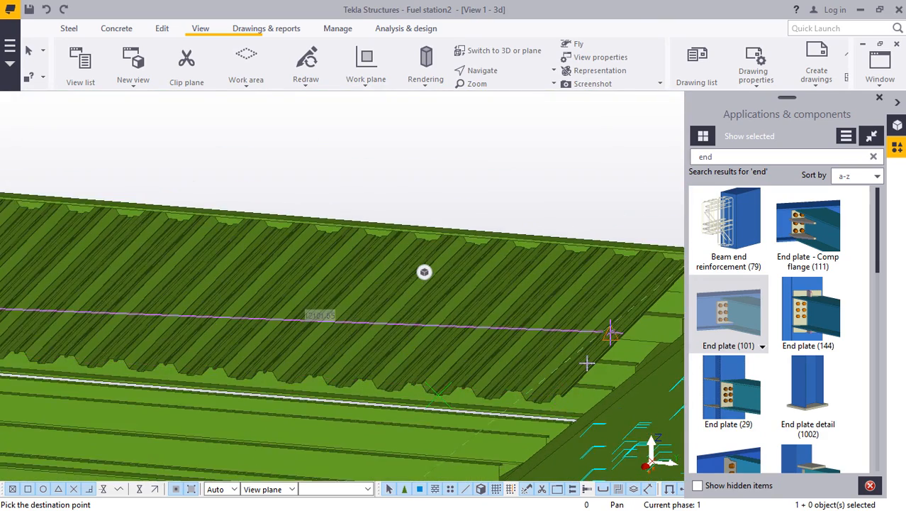
scroll(543, 429, up, 4)
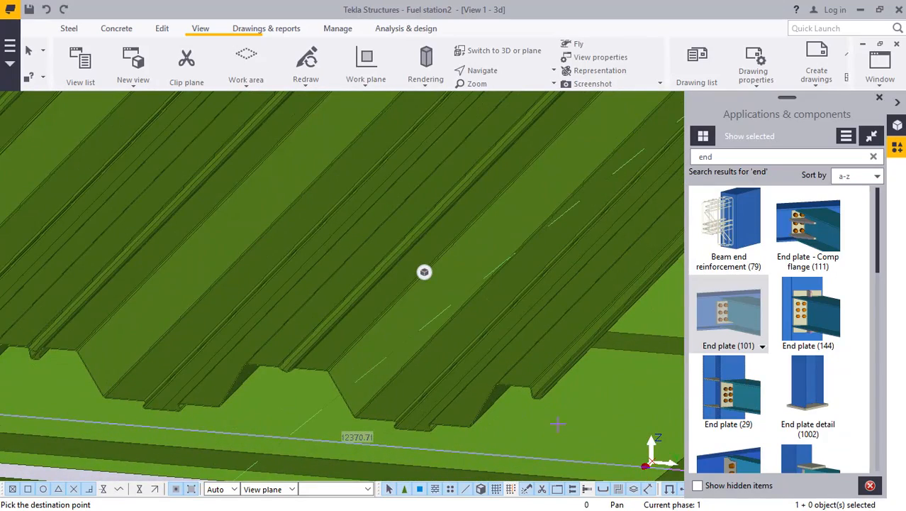
scroll(477, 439, down, 4)
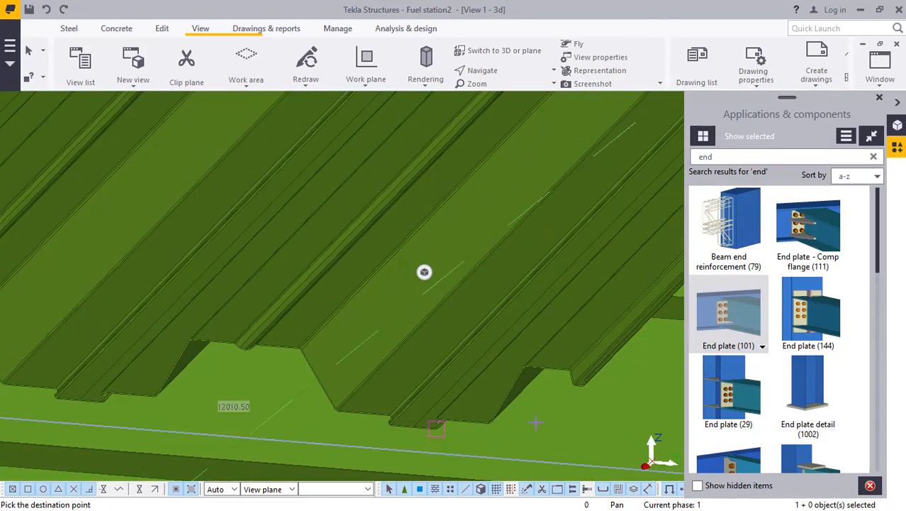
scroll(550, 404, down, 3)
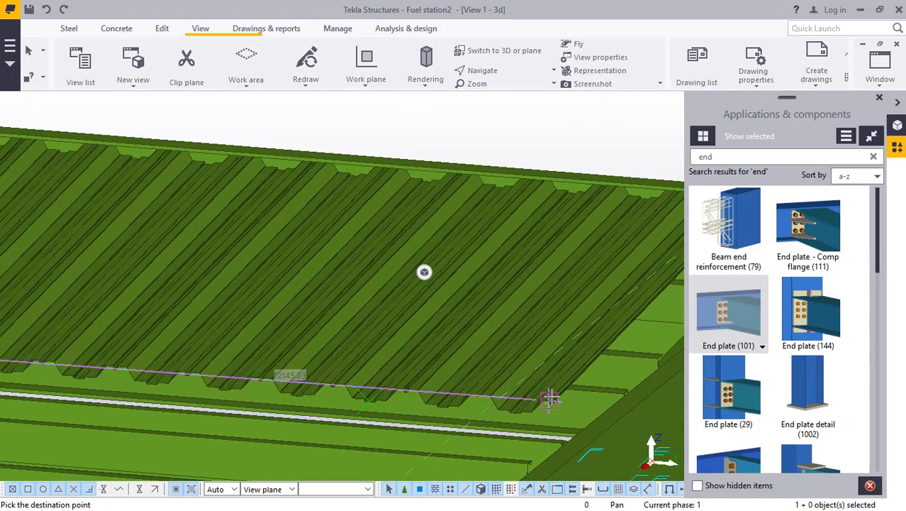
scroll(586, 399, up, 5)
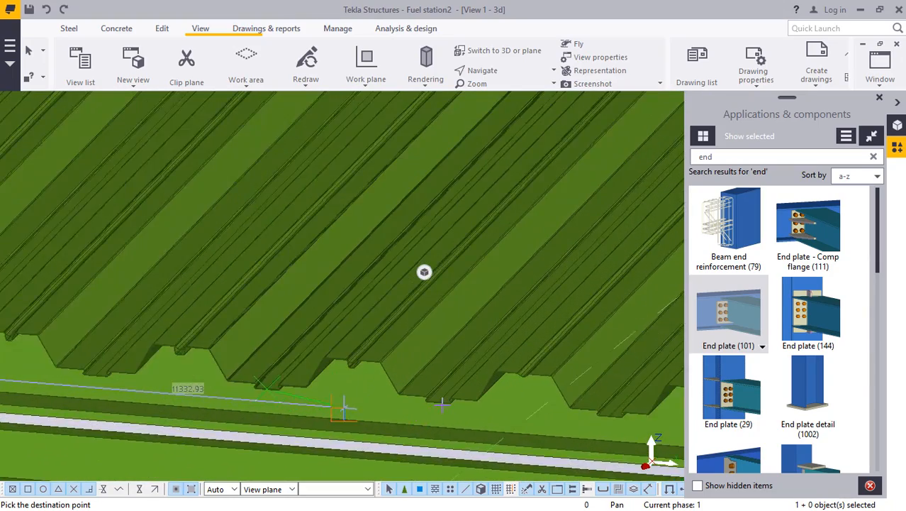
scroll(438, 398, up, 5)
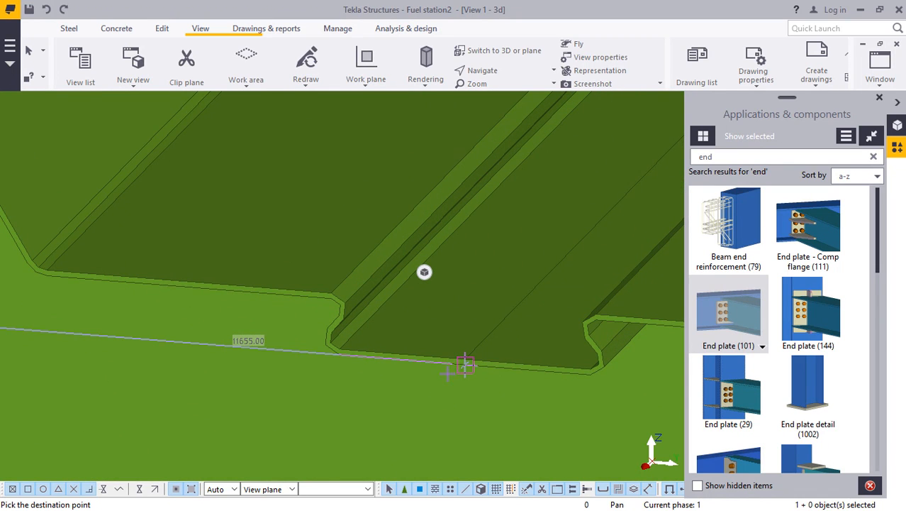
scroll(430, 376, down, 5)
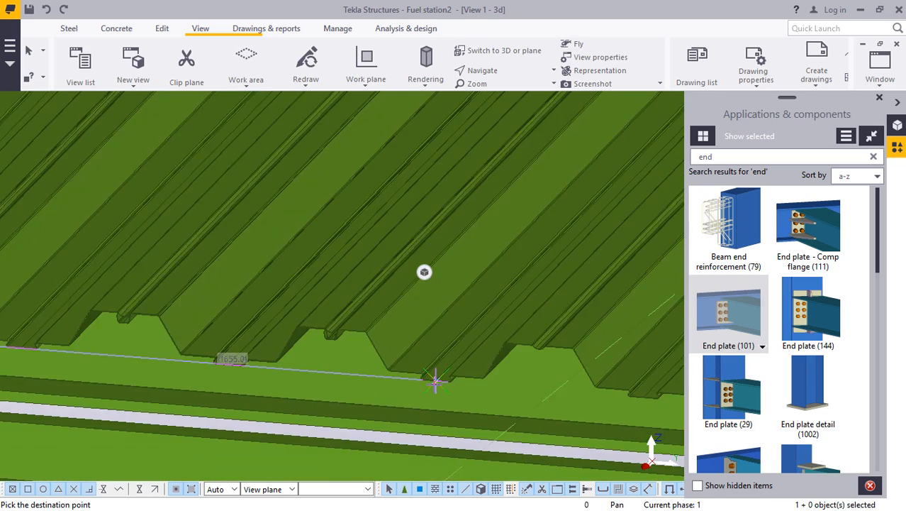
scroll(436, 381, down, 5)
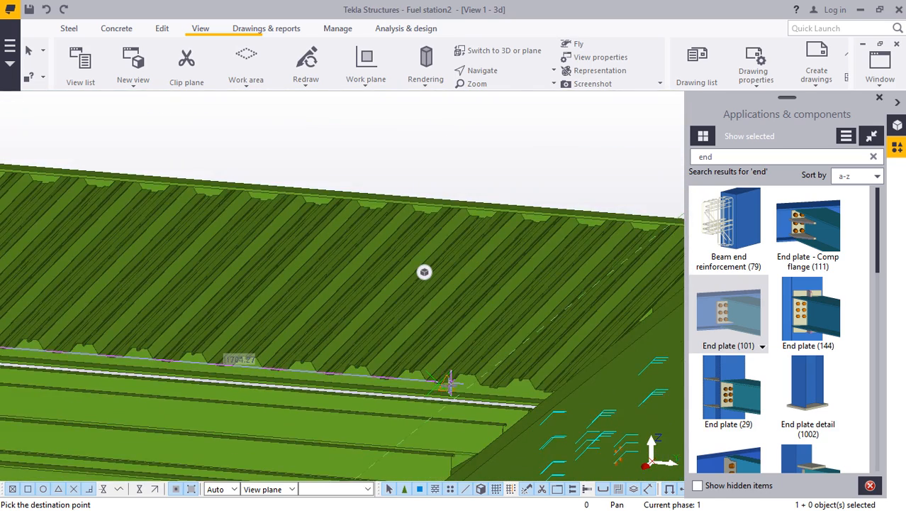
scroll(450, 383, down, 2)
right_click(530, 191)
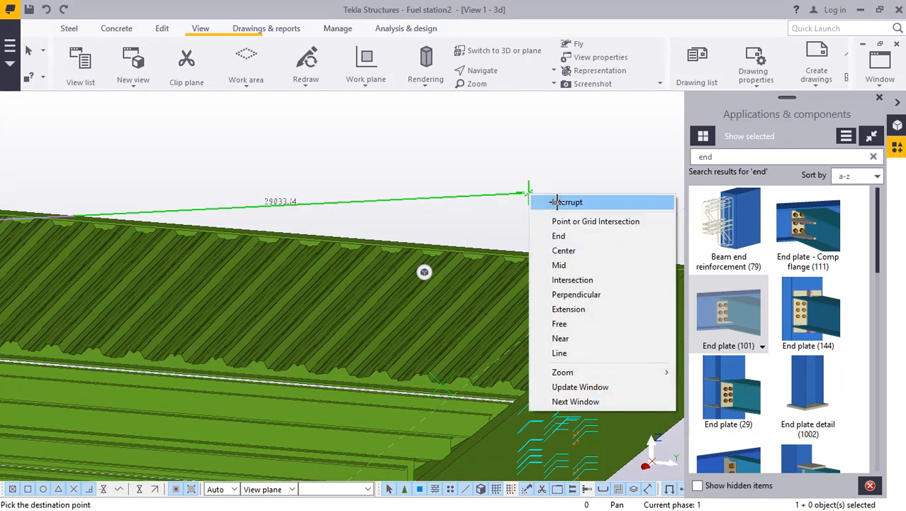
click(560, 203)
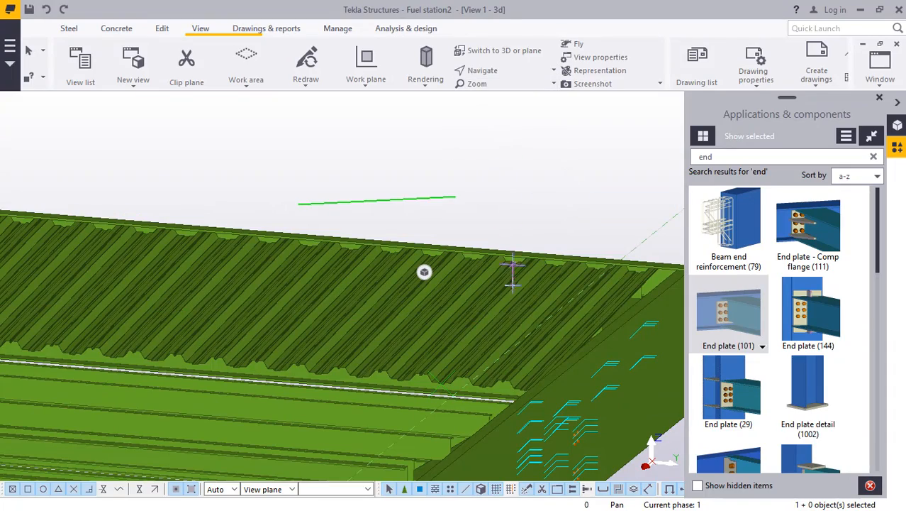
Delete the deck sheet lying just short of the outer edge of the decked bay.
mouse_move(523, 297)
ctrl+middle_down()
mouse_move(607, 294)
mouse_move(442, 344)
mouse_move(546, 348)
mouse_move(568, 319)
mouse_move(481, 373)
mouse_move(536, 344)
mouse_move(510, 331)
mouse_move(445, 356)
mouse_move(320, 329)
mouse_move(379, 254)
mouse_move(500, 188)
mouse_move(515, 247)
mouse_move(437, 303)
mouse_move(597, 334)
ctrl+middle_up()
right_click(514, 186)
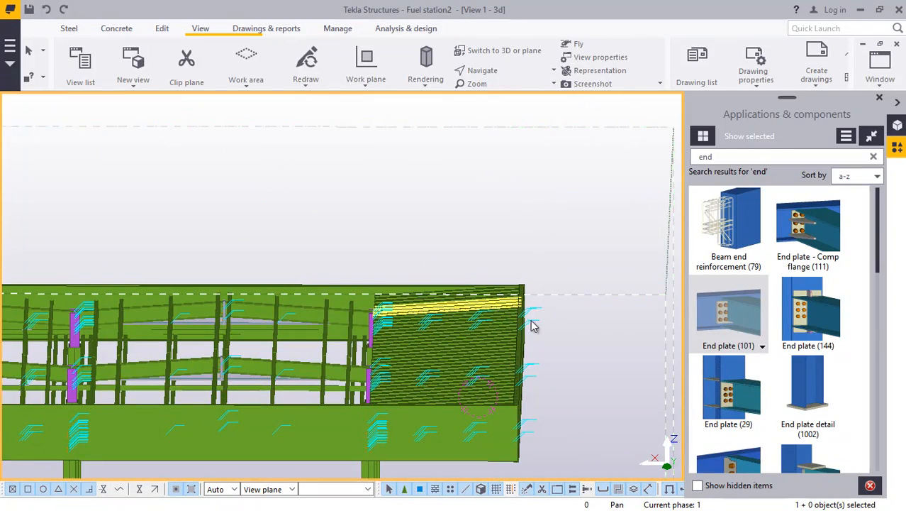
ctrl+middle_drag(534, 326, 573, 233)
scroll(442, 310, up, 3)
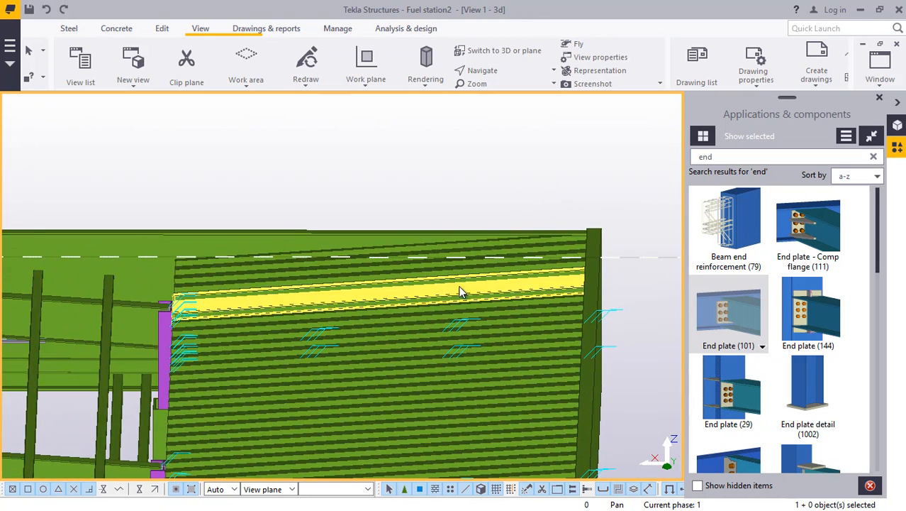
right_click(514, 177)
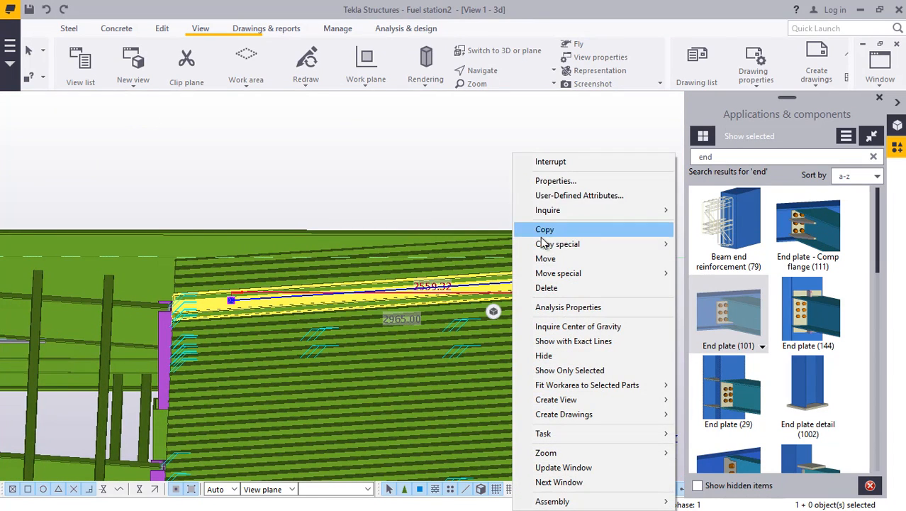
click(551, 288)
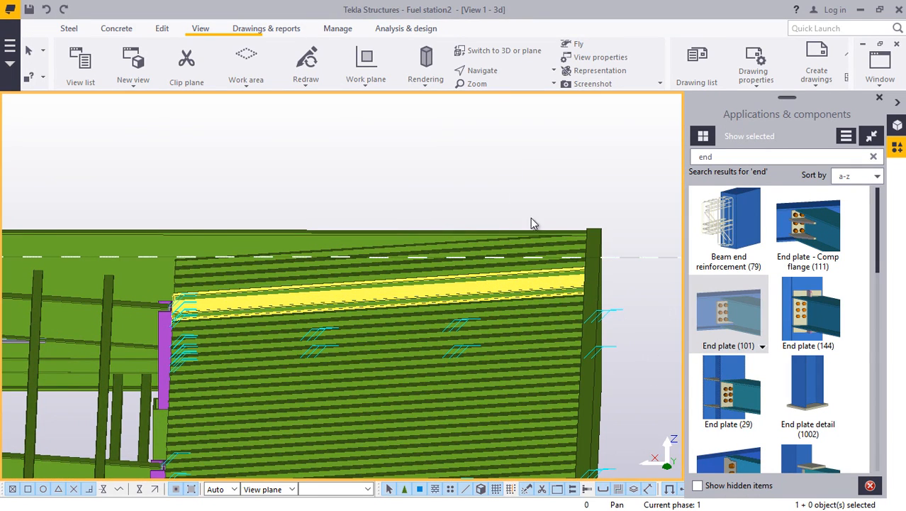
scroll(387, 266, up, 1)
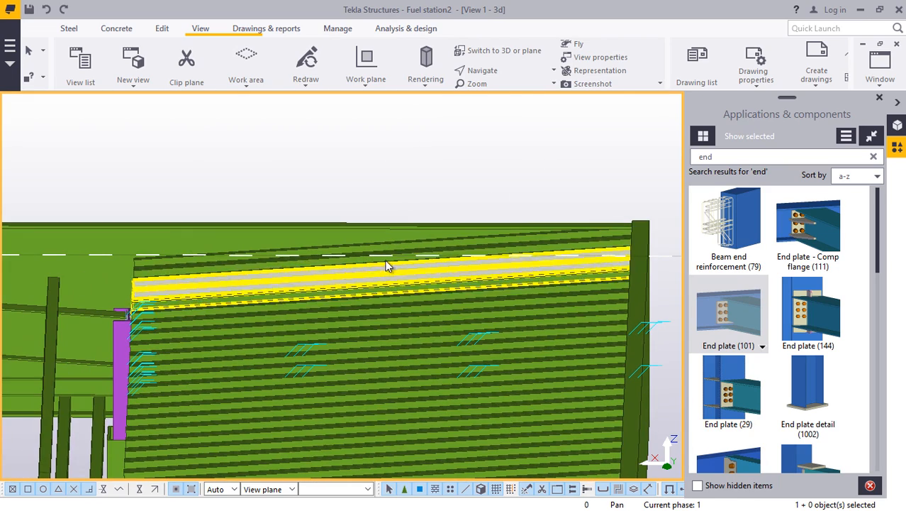
Examine the decked bay from several angles, checking the sheet coverage and the gap beside the end beam.
click(505, 88)
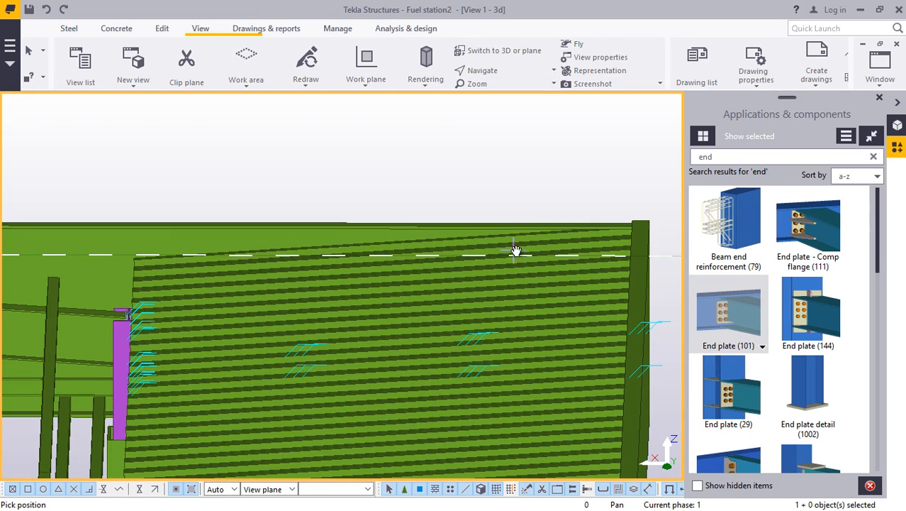
drag(516, 251, 471, 252)
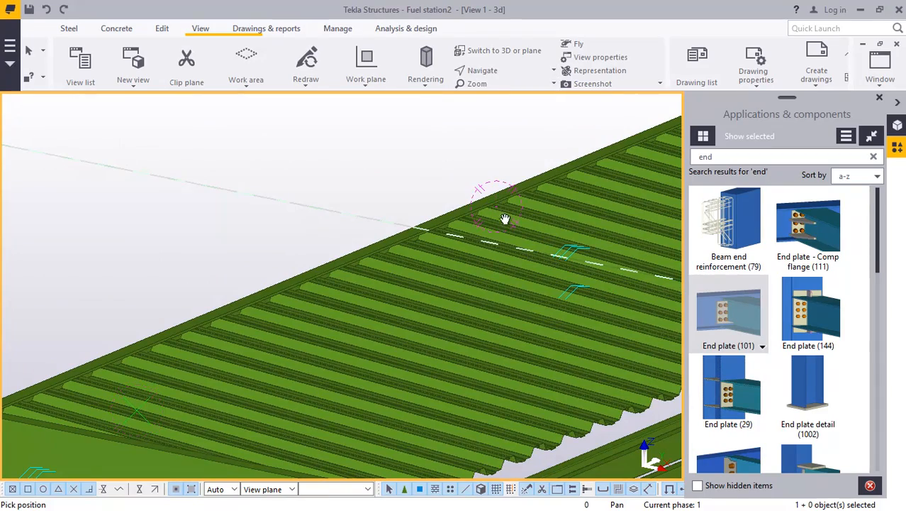
drag(505, 219, 578, 225)
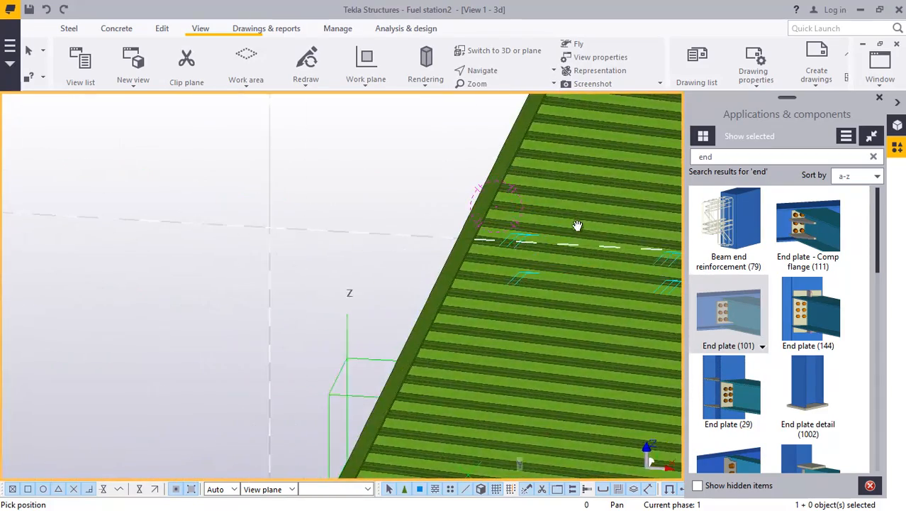
drag(523, 251, 361, 351)
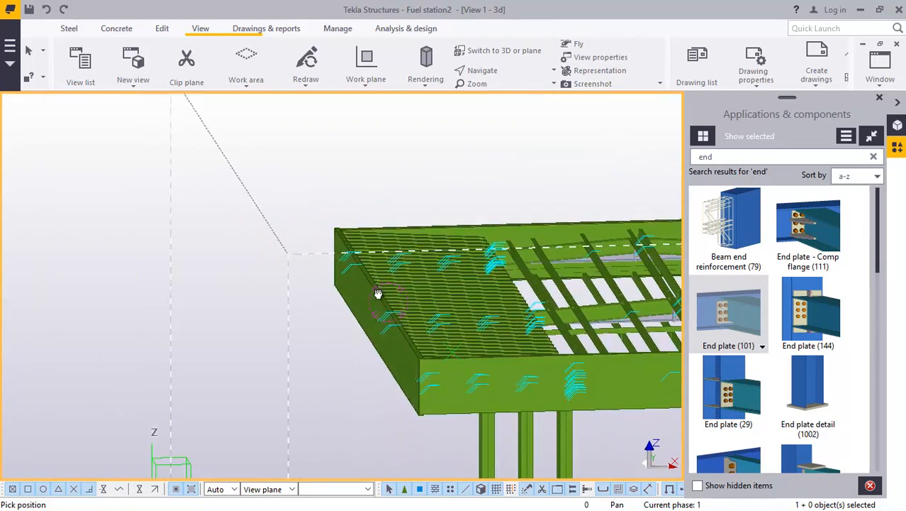
scroll(403, 241, up, 5)
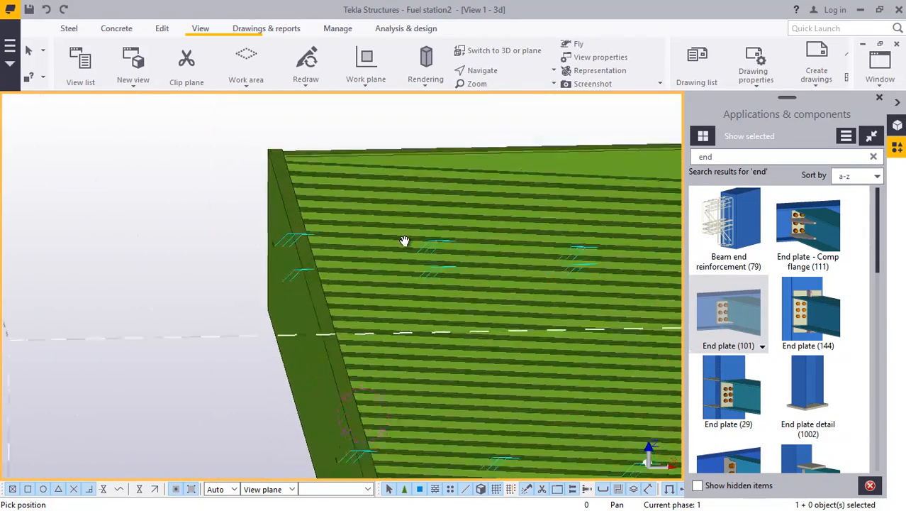
ctrl+middle_drag(468, 213, 527, 368)
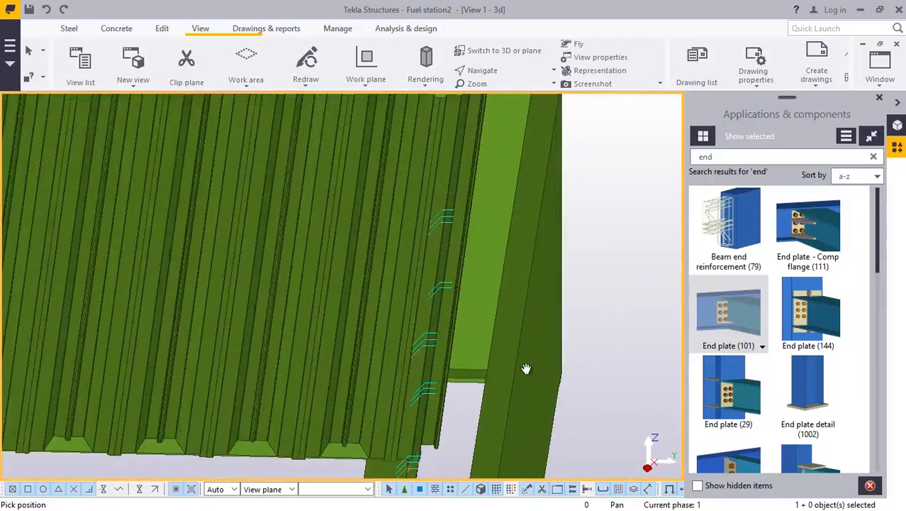
scroll(578, 228, down, 3)
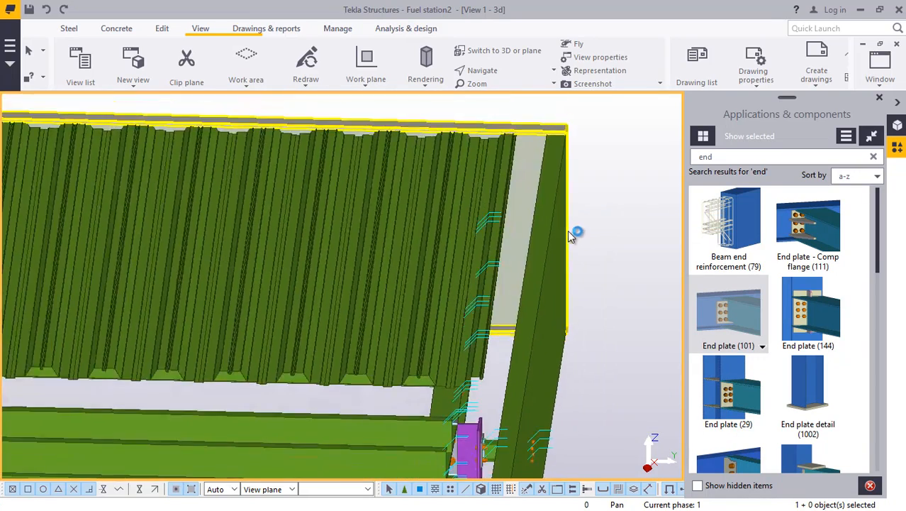
Start copying the outermost deck sheet, picking the midpoint of a lower rib on its end edge as the copy origin.
scroll(503, 341, up, 2)
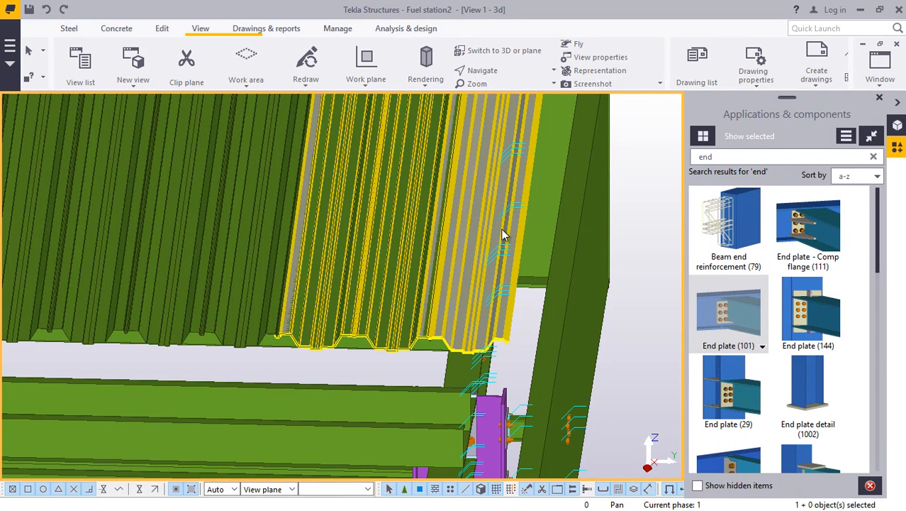
click(502, 230)
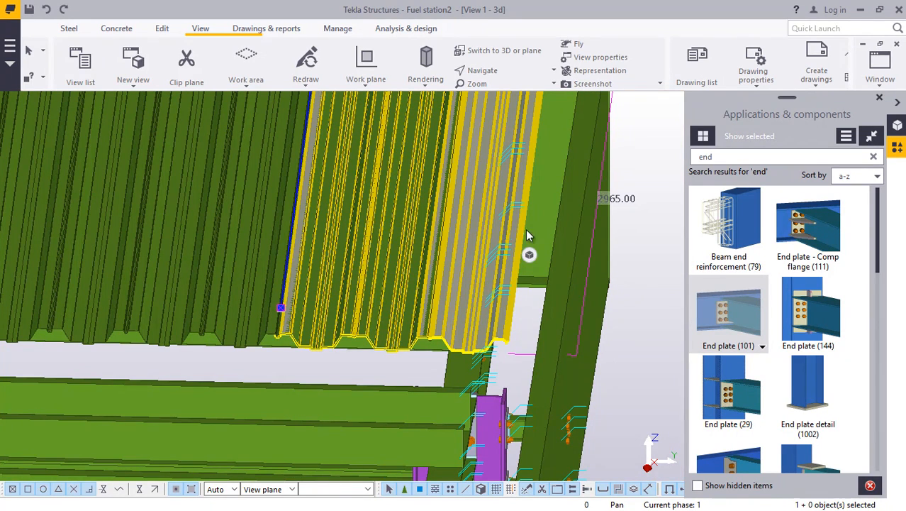
right_click(643, 178)
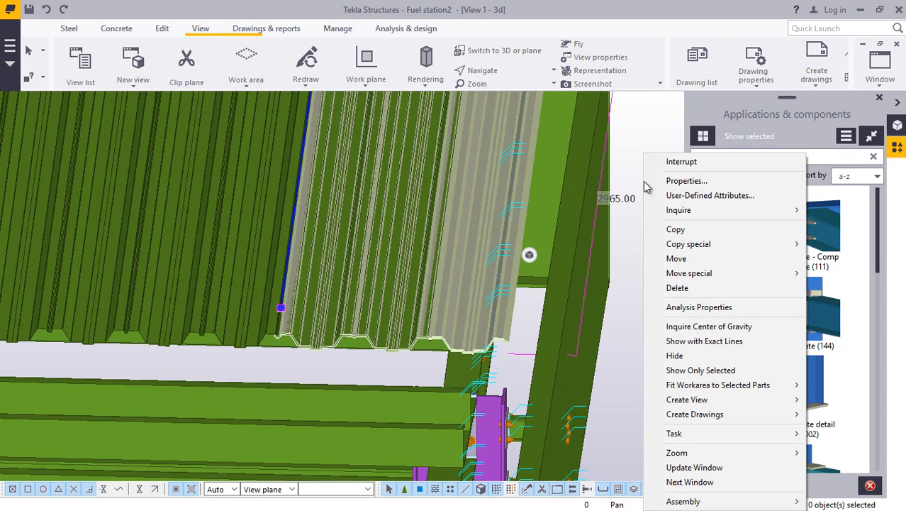
click(676, 230)
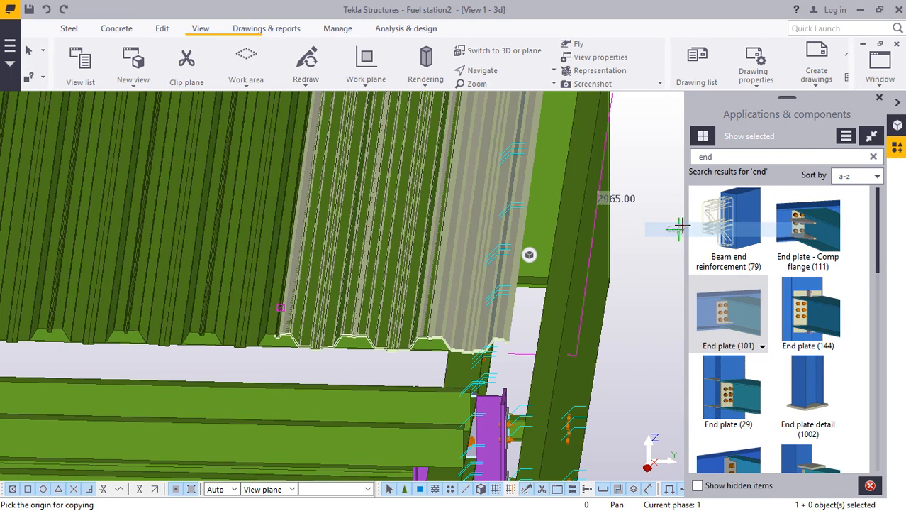
scroll(377, 356, up, 3)
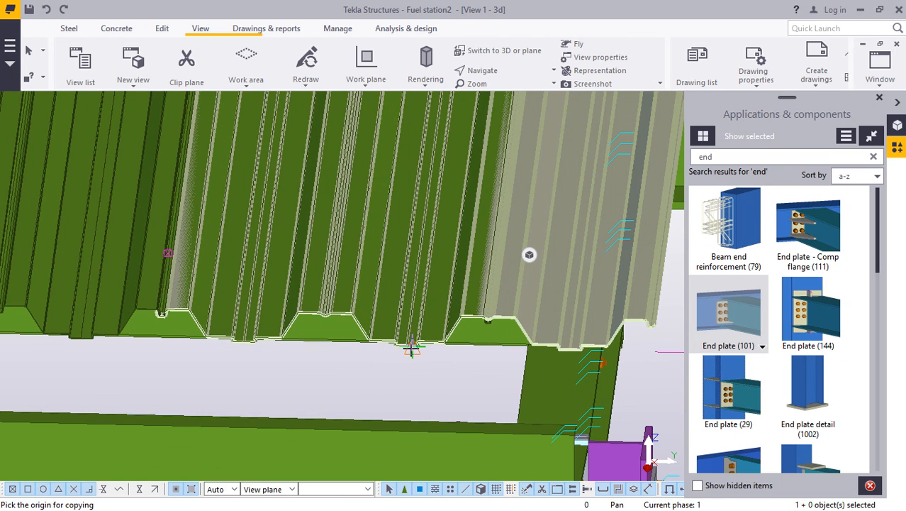
ctrl+middle_drag(392, 357, 412, 351)
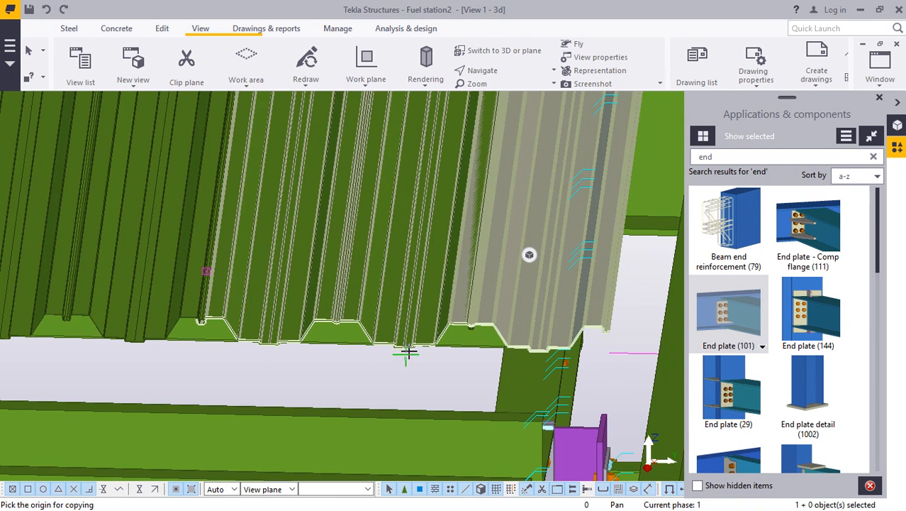
scroll(408, 353, up, 5)
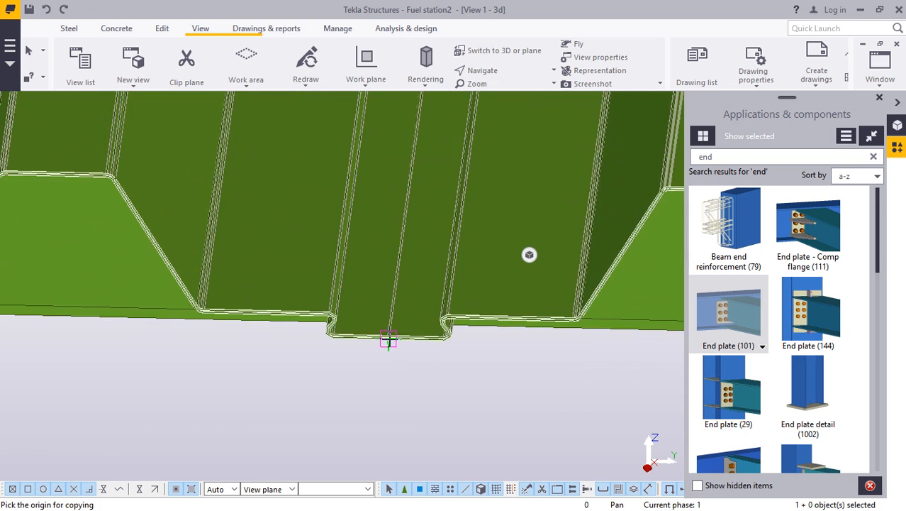
scroll(388, 339, up, 5)
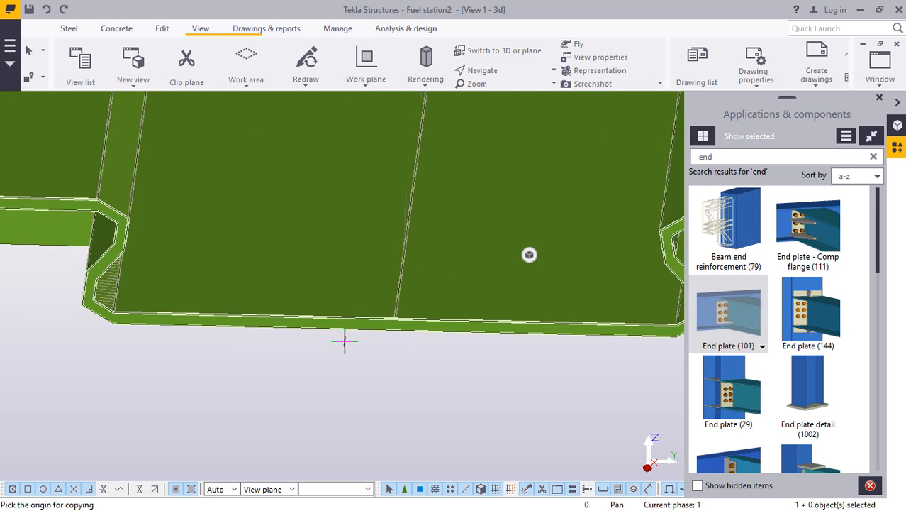
scroll(344, 341, up, 3)
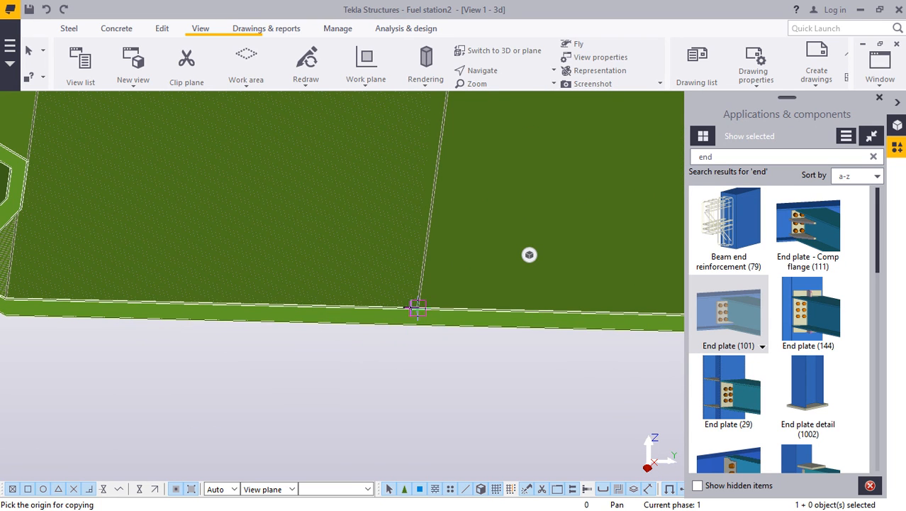
click(331, 327)
Place the deck sheet copy at the next lower rib midpoint, 333 from the origin, and end the copy command.
scroll(309, 333, down, 3)
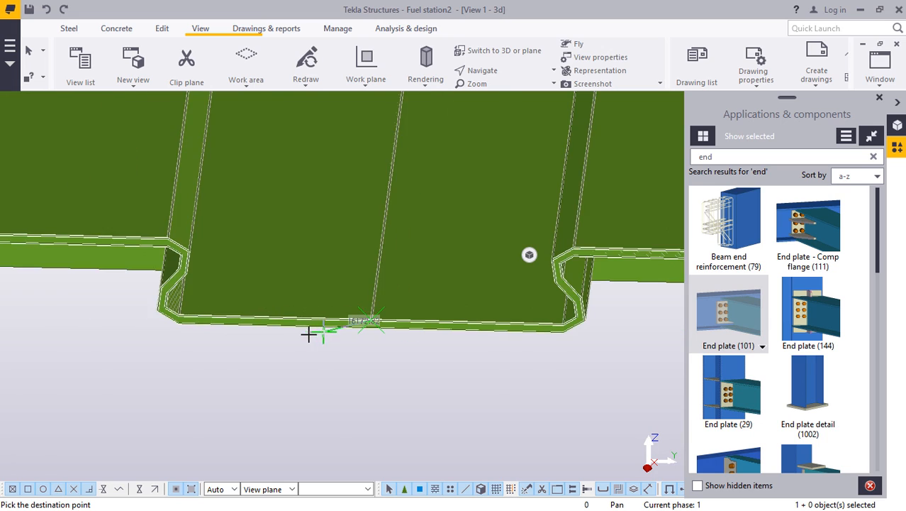
scroll(316, 336, up, 4)
scroll(327, 333, down, 4)
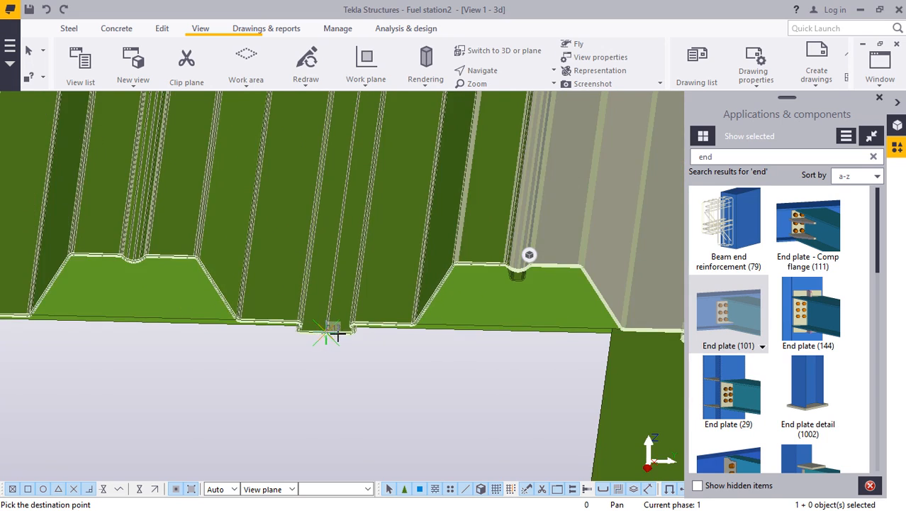
scroll(344, 337, down, 2)
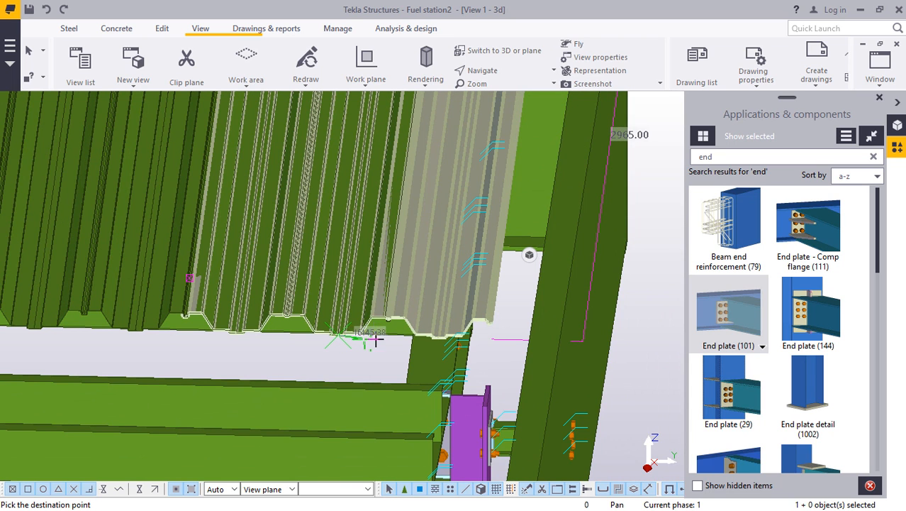
scroll(422, 336, up, 5)
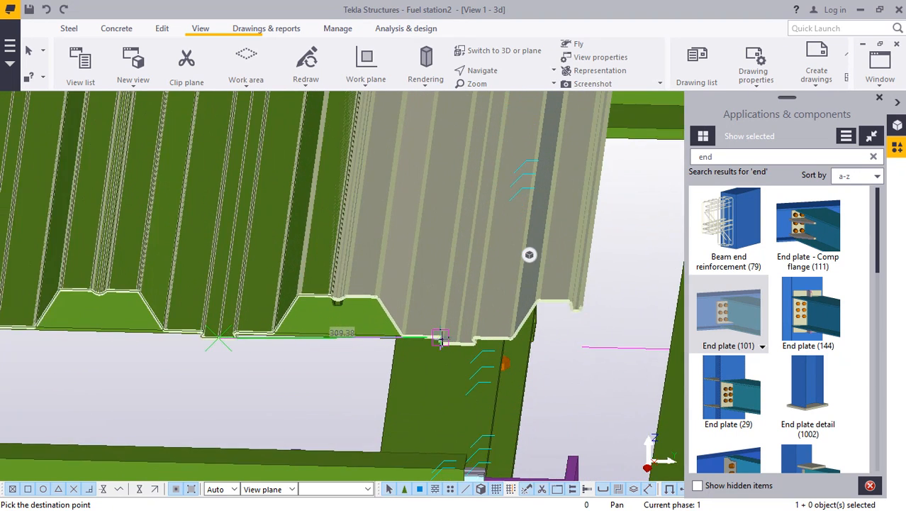
scroll(471, 345, up, 5)
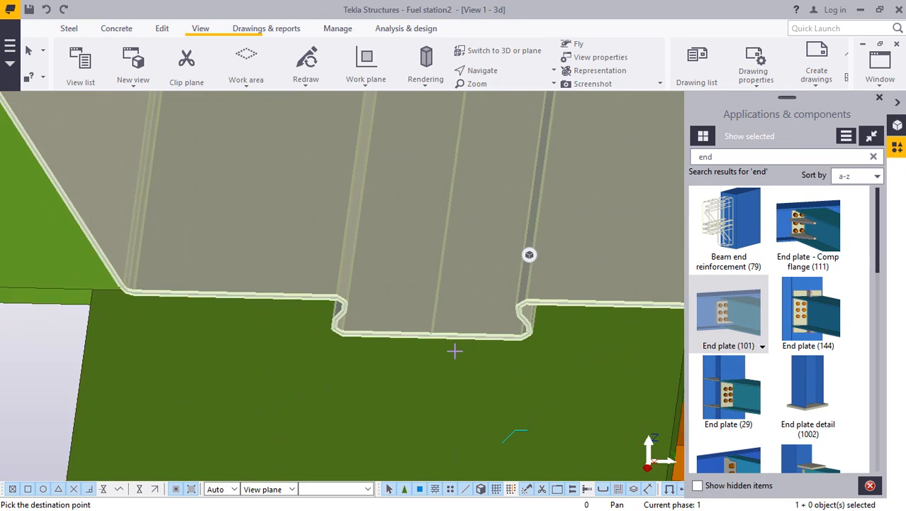
scroll(413, 331, down, 1)
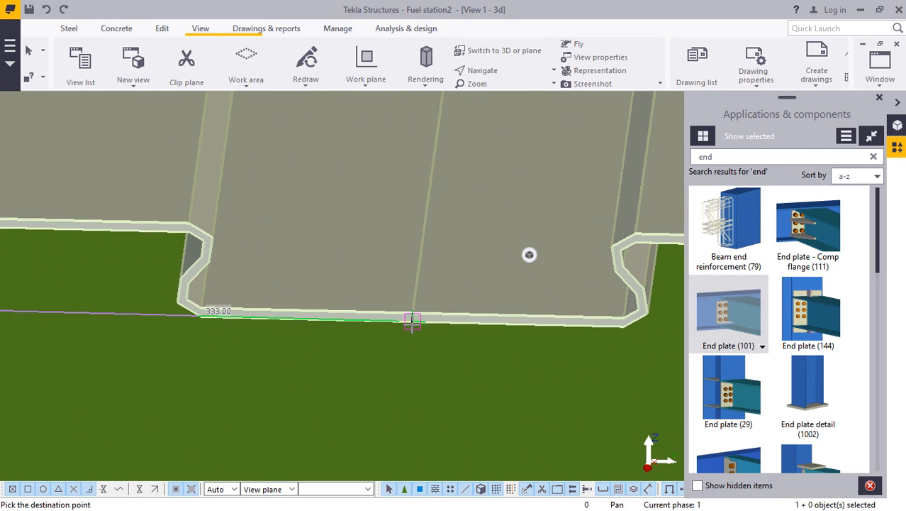
click(413, 321)
right_click(388, 246)
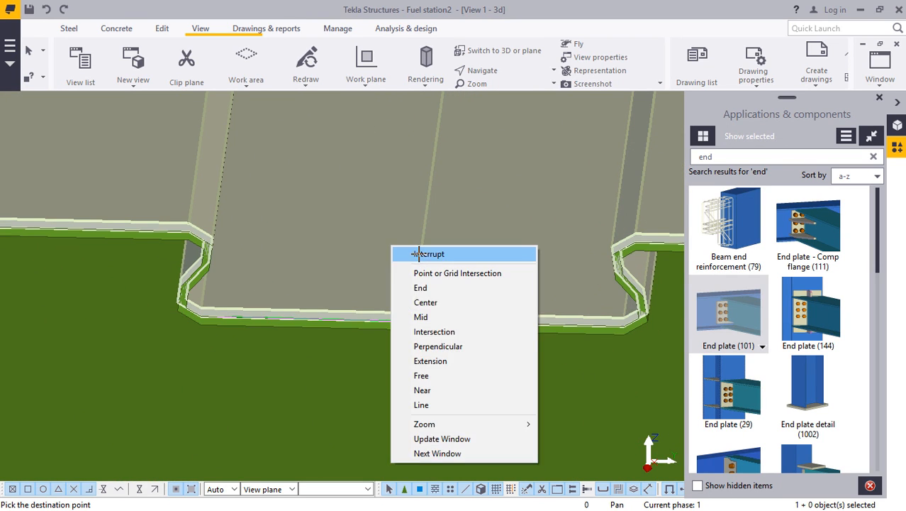
click(416, 253)
Examine where the copied deck sheet passes through the end beam, rotating the view about its projecting edge.
scroll(395, 310, down, 7)
scroll(404, 345, down, 10)
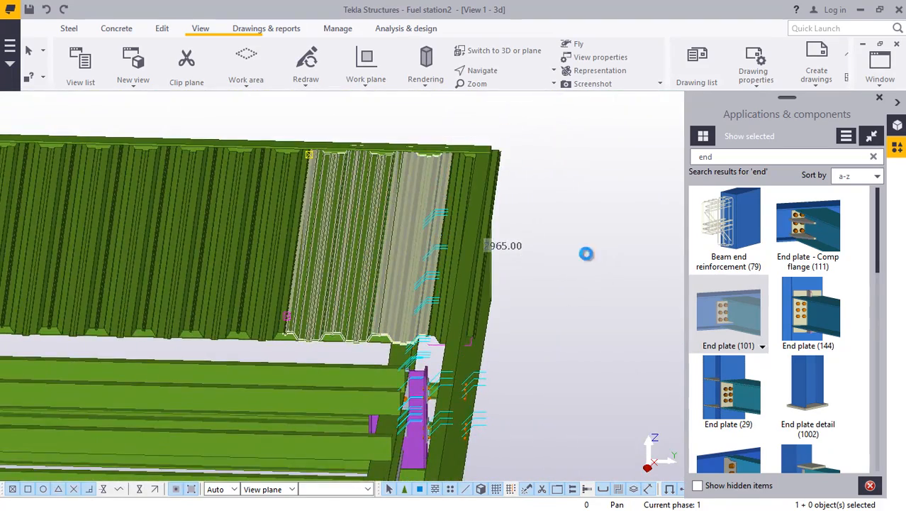
scroll(453, 340, up, 10)
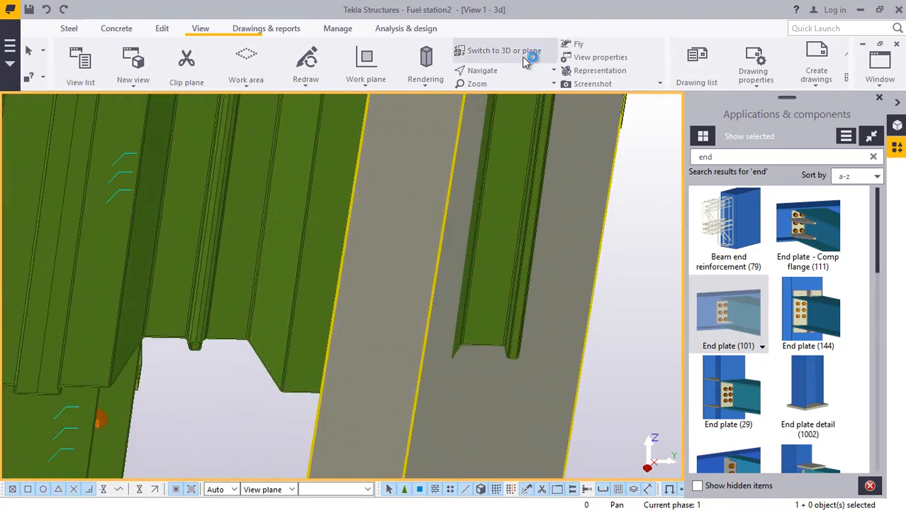
click(506, 71)
click(502, 90)
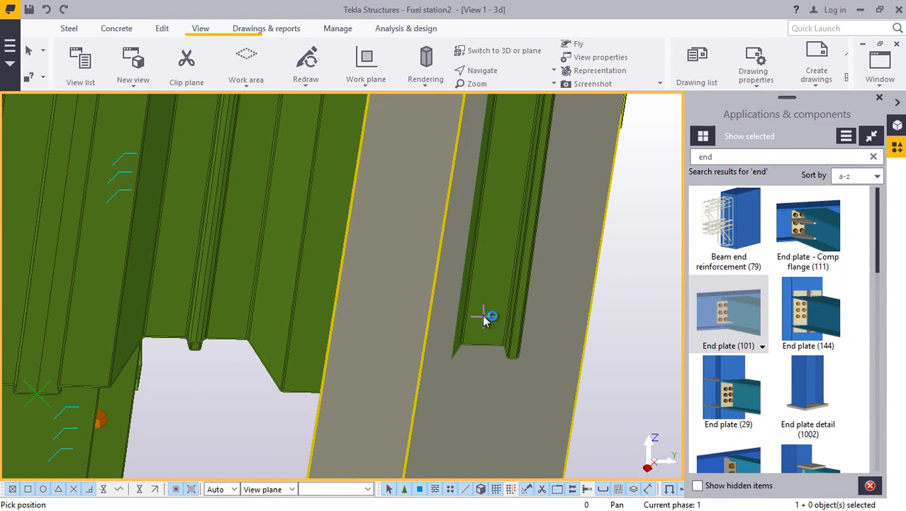
drag(482, 309, 428, 169)
ctrl+middle_drag(428, 168, 392, 154)
scroll(342, 205, down, 3)
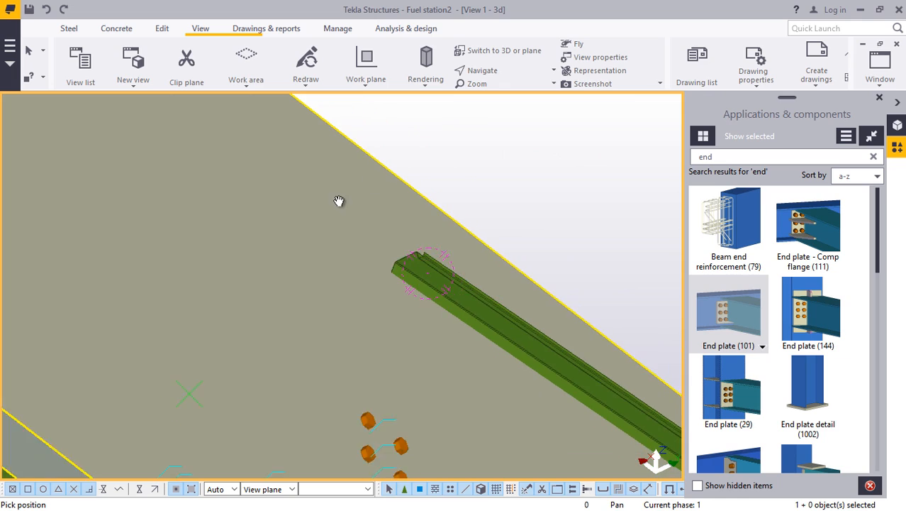
ctrl+middle_drag(484, 303, 556, 446)
ctrl+middle_drag(463, 278, 484, 235)
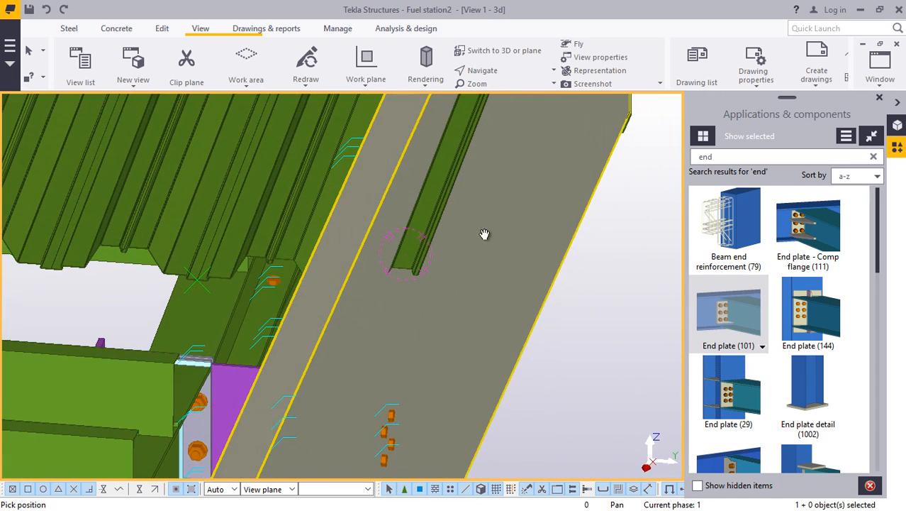
right_click(483, 237)
click(521, 248)
Try a part cut on the outermost deck sheet using the end beam as the cutting part, then undo it.
click(285, 177)
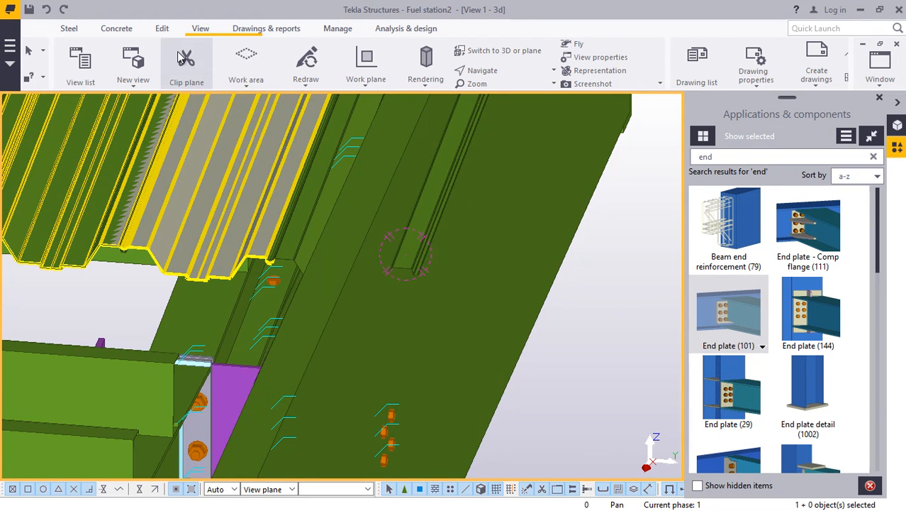
click(161, 29)
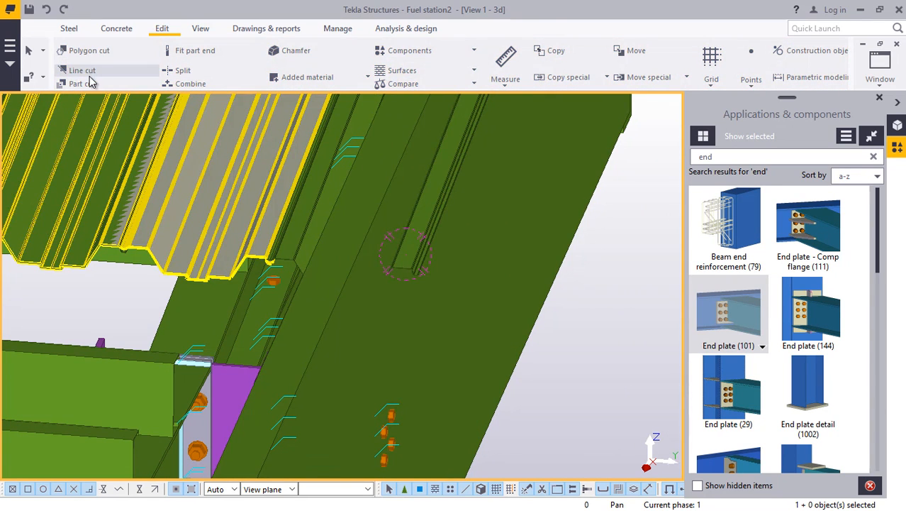
click(90, 86)
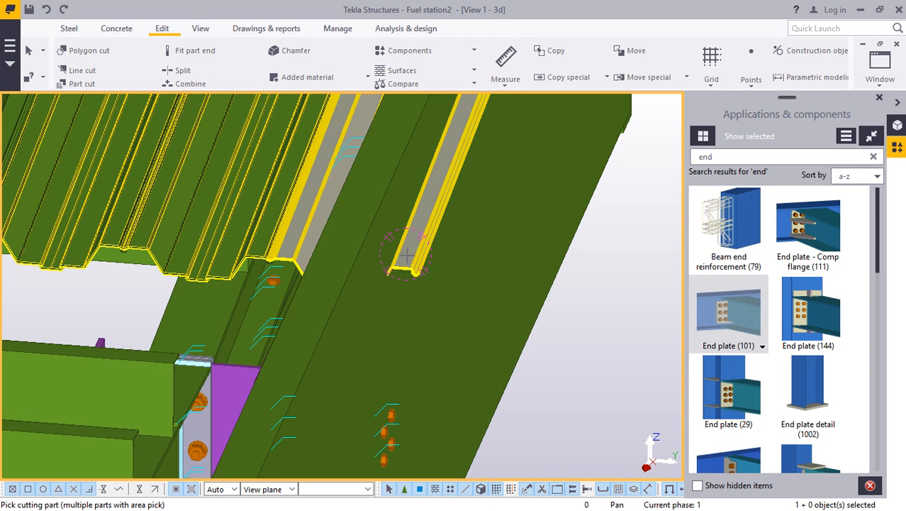
click(373, 173)
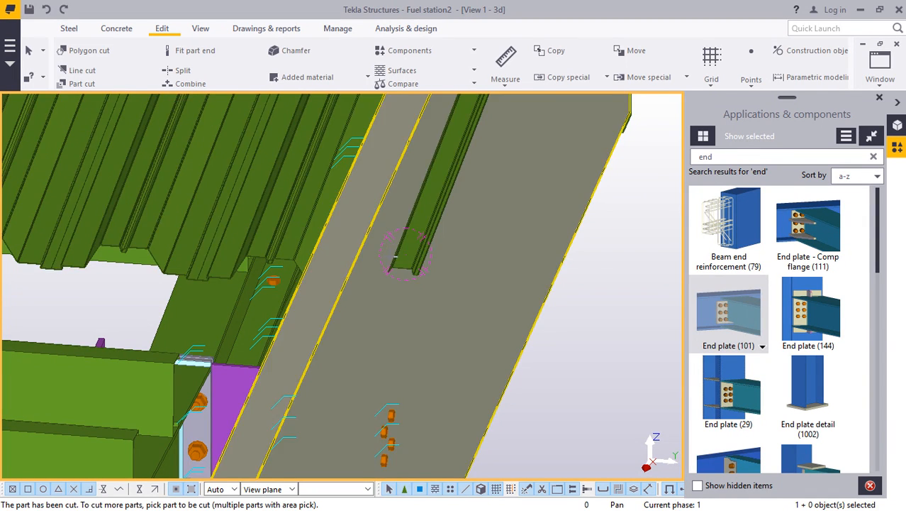
right_click(634, 242)
click(645, 251)
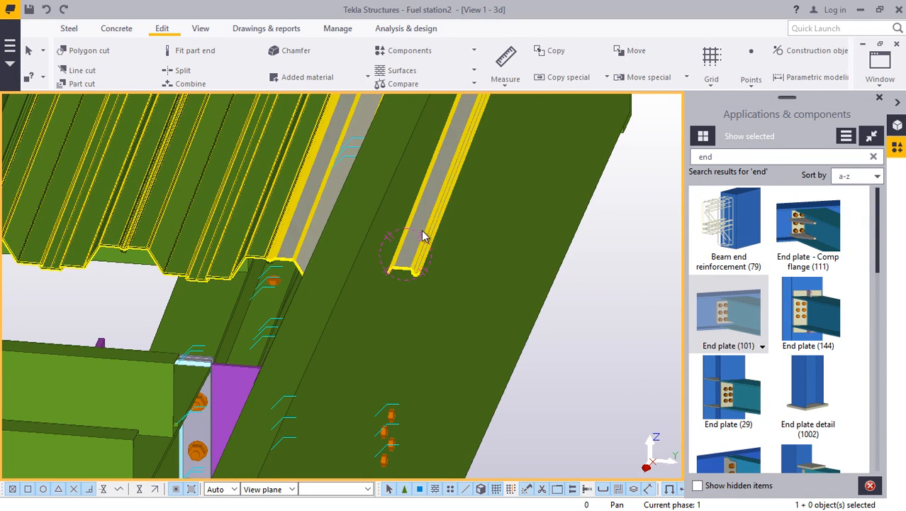
click(43, 10)
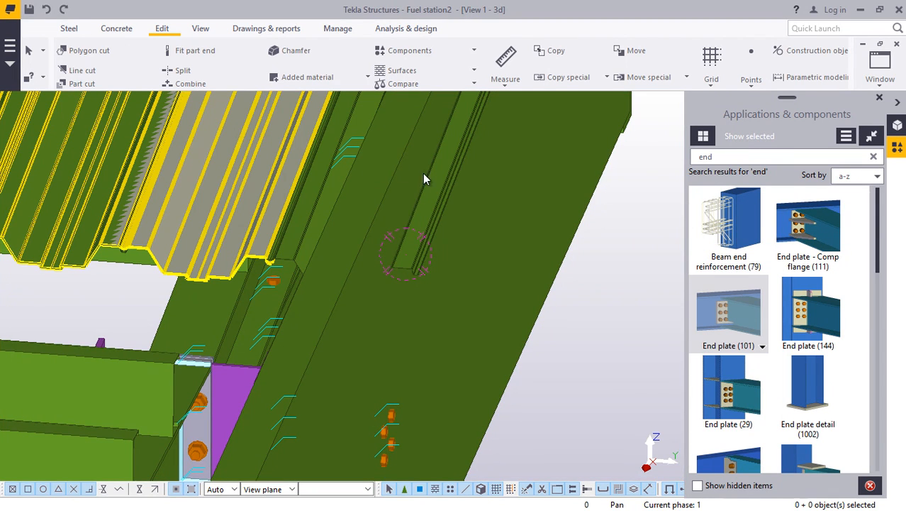
Examine up close the corner of the deck sheet strip projecting from the outer face of the end beam.
click(201, 28)
click(477, 71)
click(488, 89)
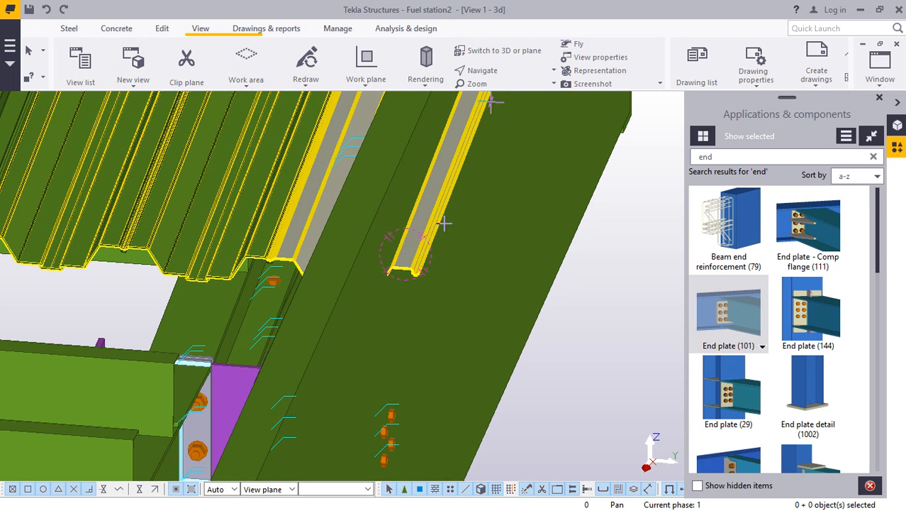
ctrl+middle_drag(386, 230, 295, 145)
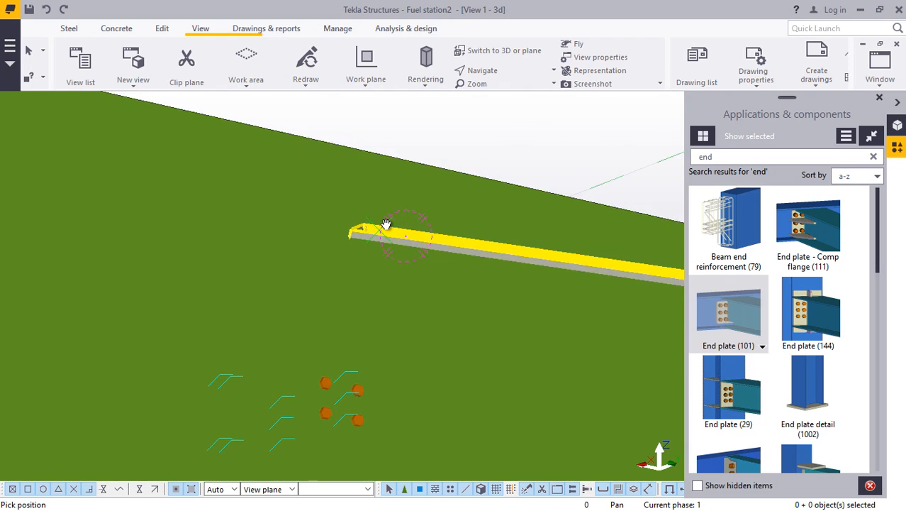
scroll(384, 230, up, 4)
scroll(305, 238, up, 6)
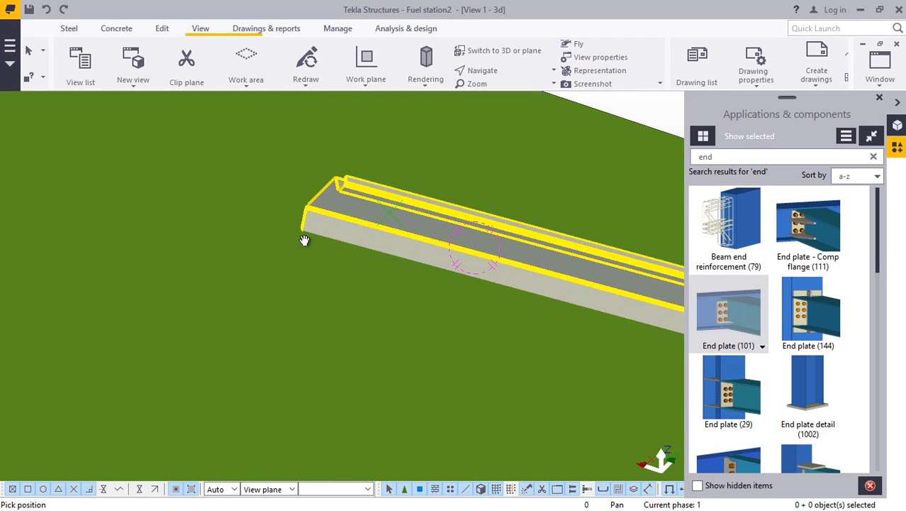
scroll(304, 225, up, 4)
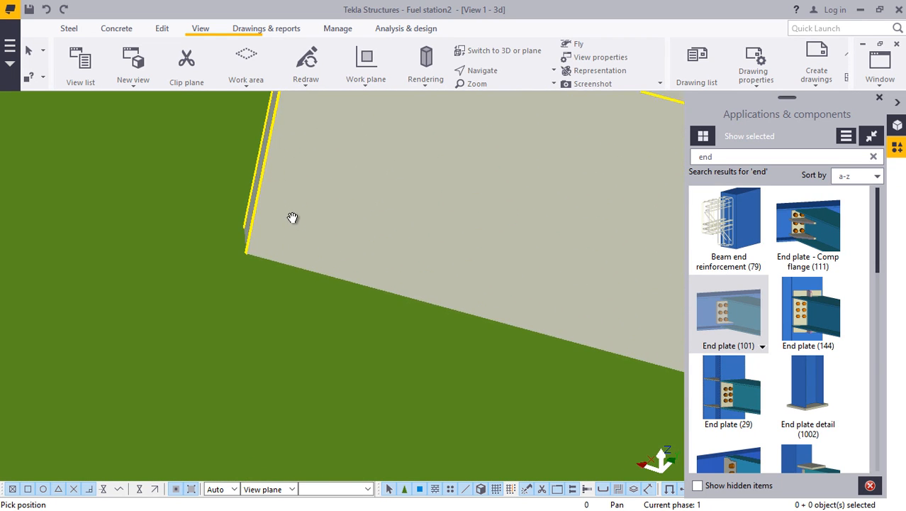
right_click(297, 197)
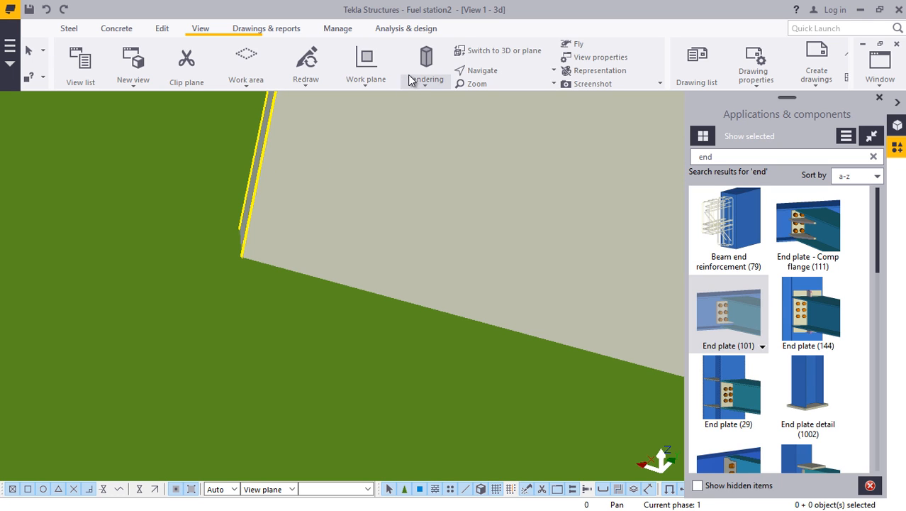
Inspect the deck sheet's end profile against the end beam from the opposite side, using a new rotation centre.
click(496, 71)
click(498, 94)
drag(283, 221, 449, 362)
drag(316, 235, 413, 251)
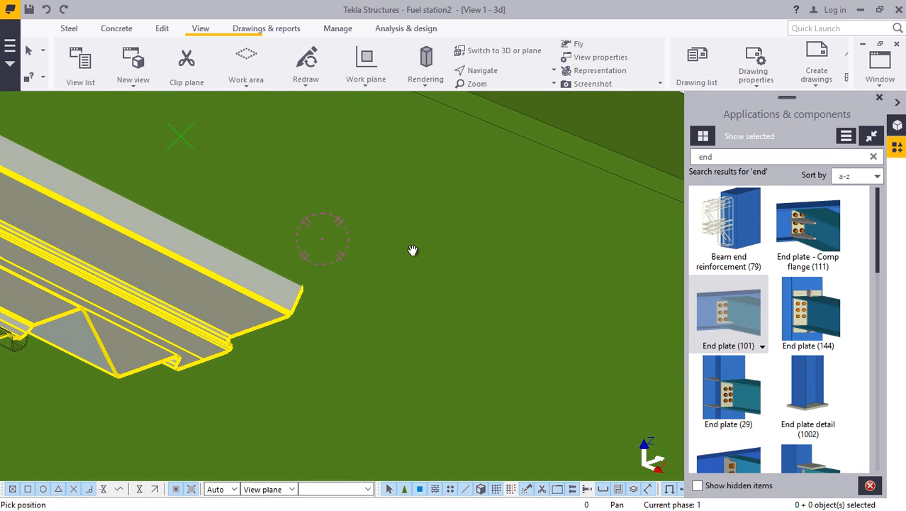
scroll(306, 277, up, 5)
scroll(322, 279, up, 1)
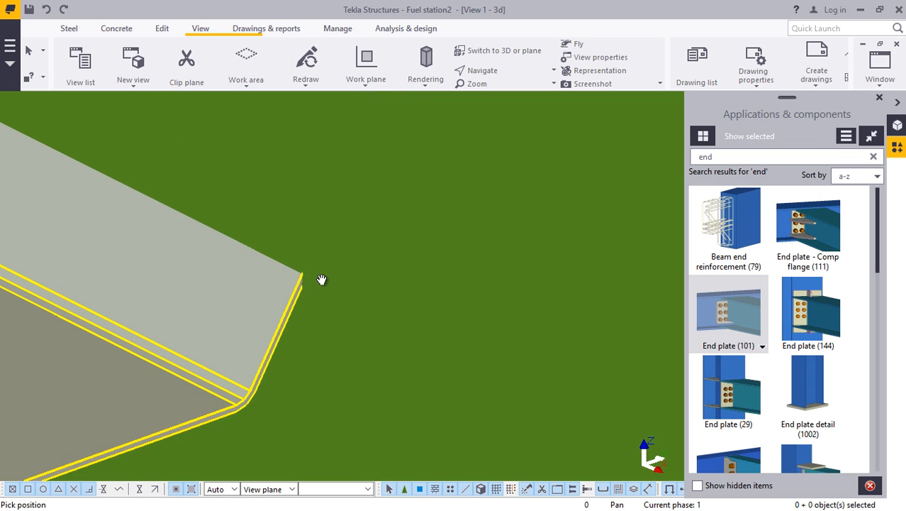
scroll(323, 279, down, 3)
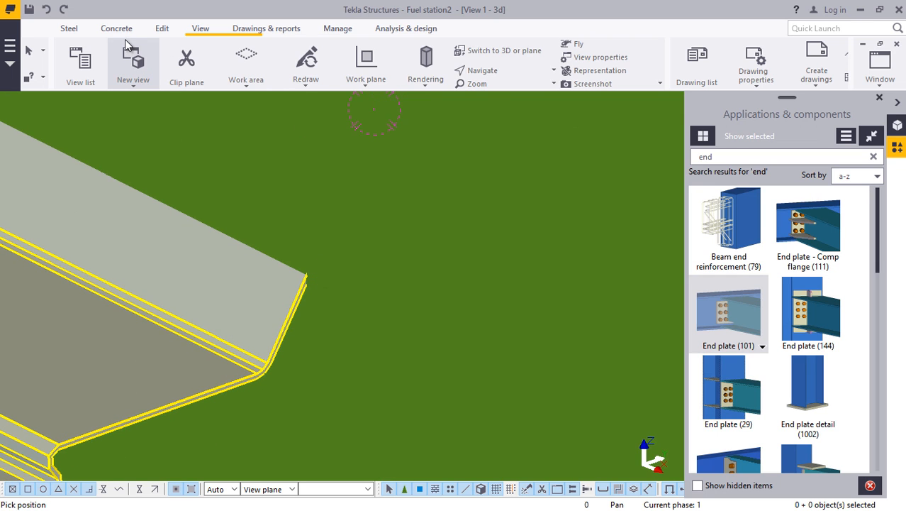
Line-cut the outermost deck sheet along the end beam, picking the profile corner at each end and removing the outer side.
click(158, 31)
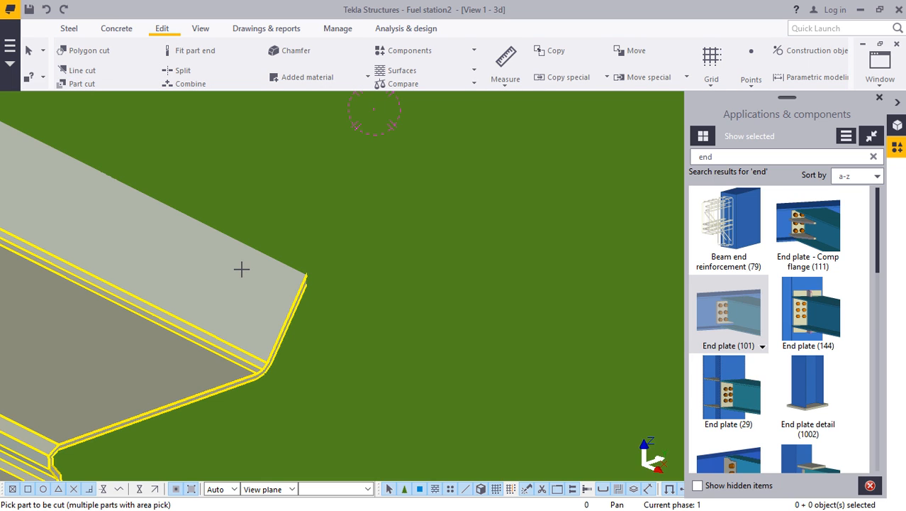
scroll(277, 374, up, 3)
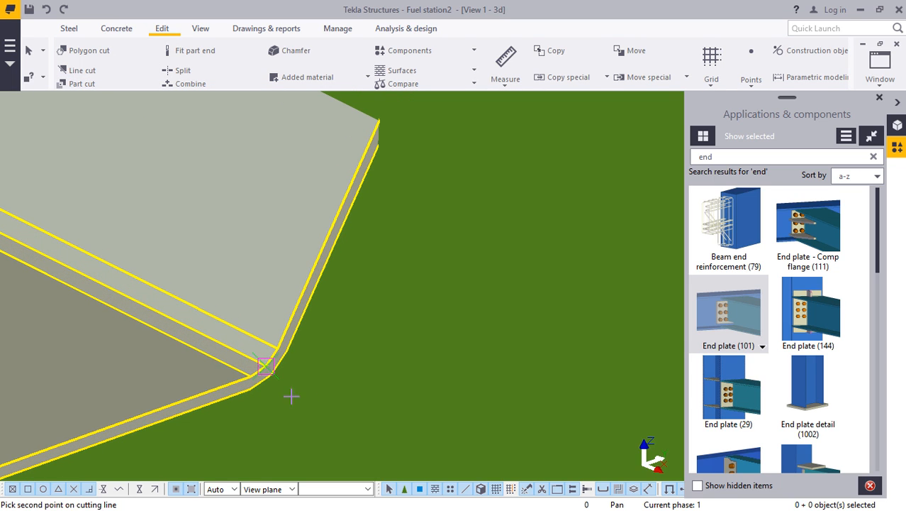
scroll(383, 375, down, 2)
scroll(410, 369, down, 1)
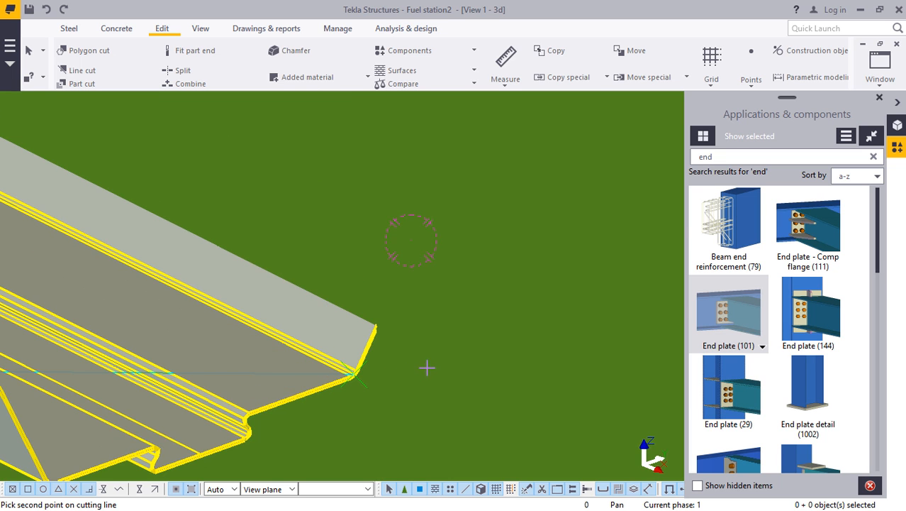
scroll(427, 366, down, 3)
scroll(408, 347, down, 4)
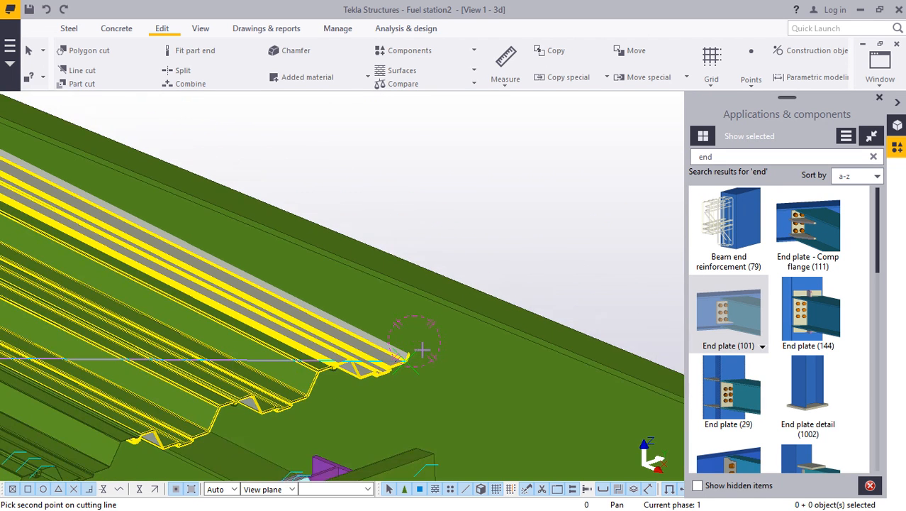
scroll(92, 197, up, 2)
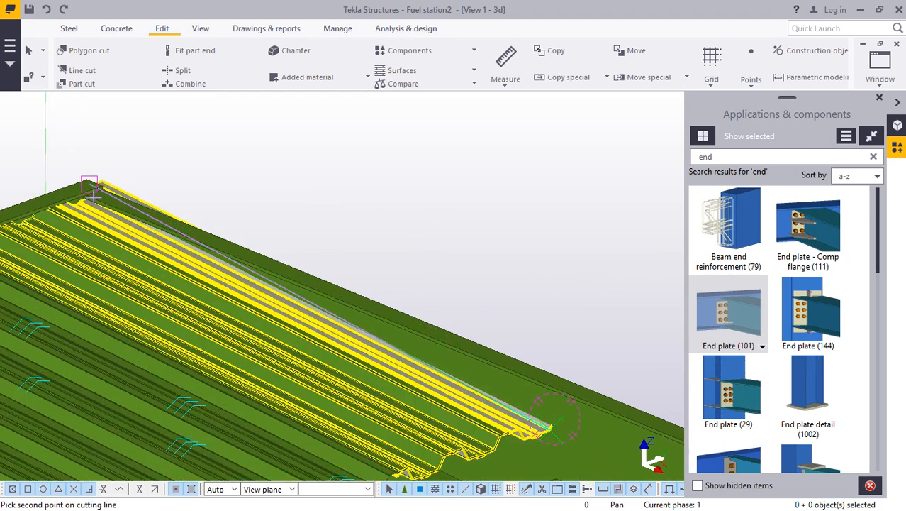
scroll(80, 199, up, 3)
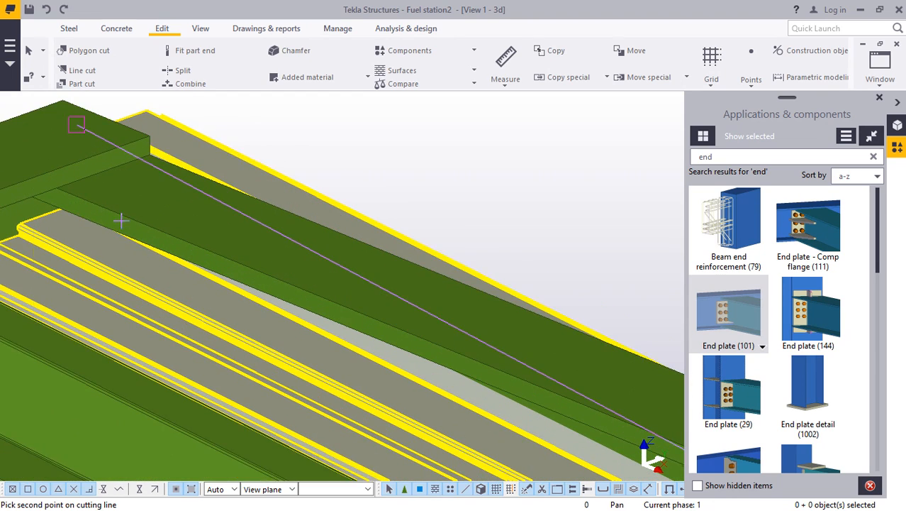
click(199, 32)
click(492, 75)
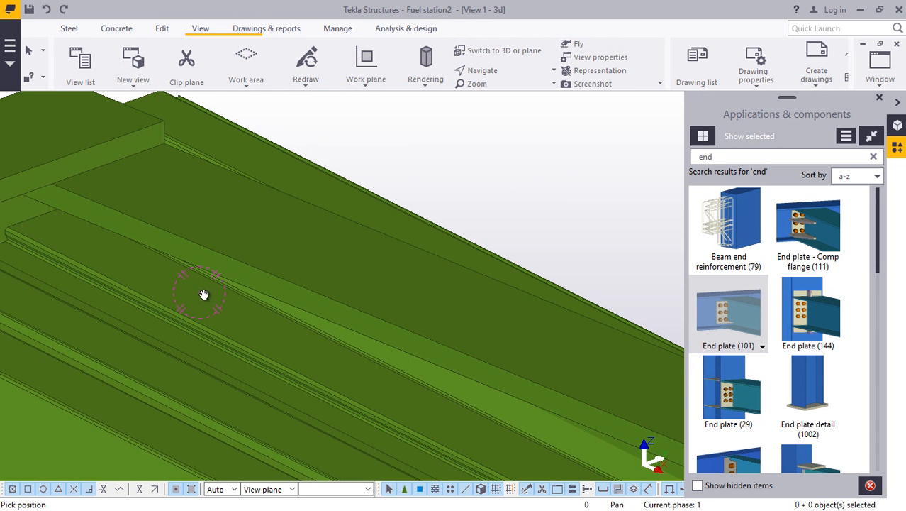
drag(192, 285, 150, 259)
right_click(149, 259)
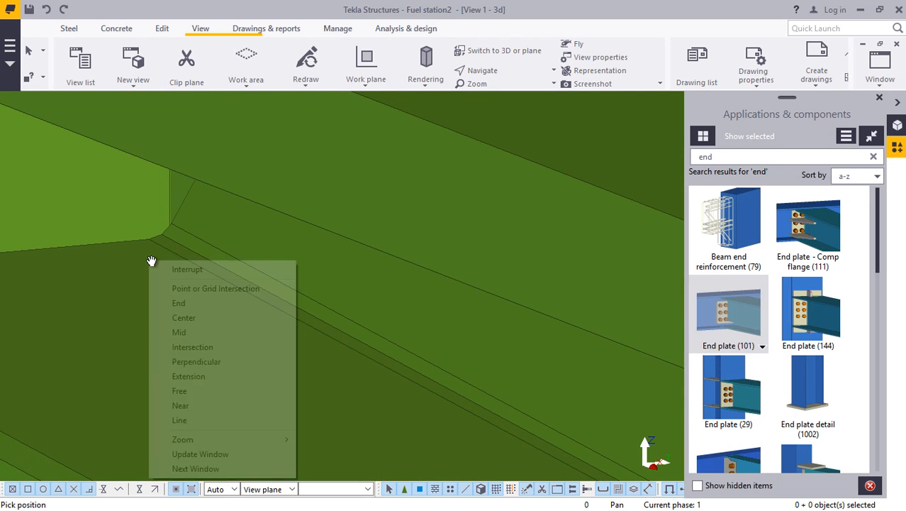
click(165, 268)
scroll(152, 239, up, 3)
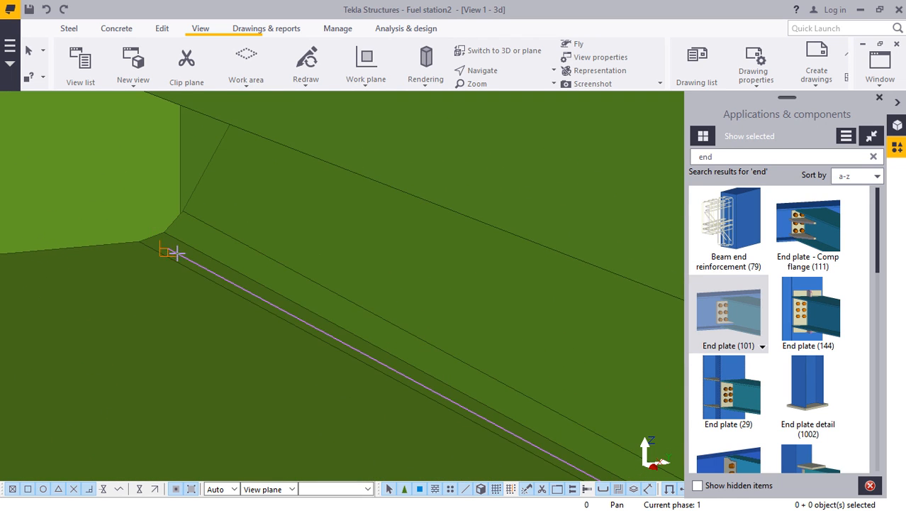
scroll(178, 243, up, 1)
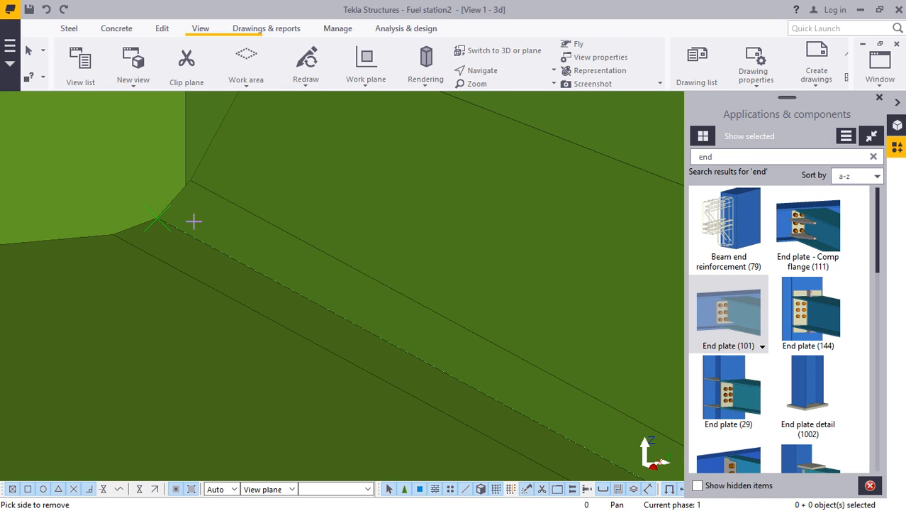
click(322, 171)
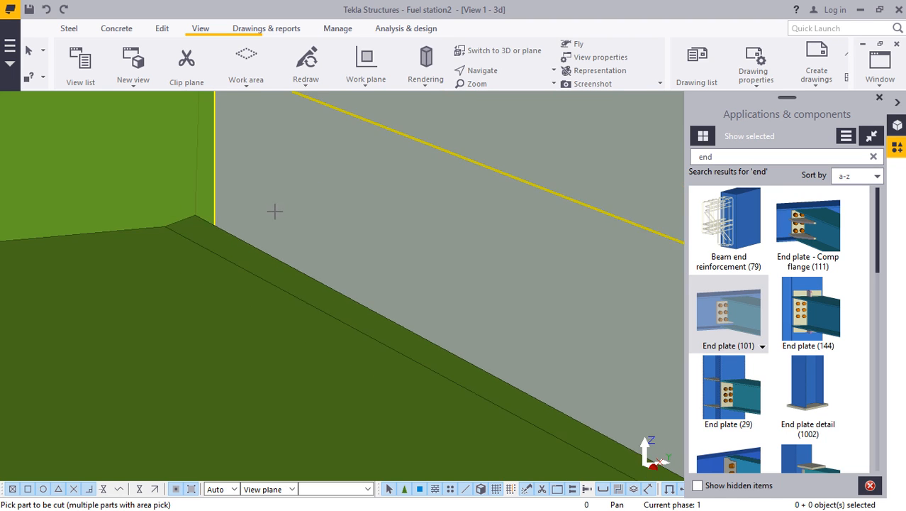
Leave the cutting command and redraw the 3D view of the roof edge.
scroll(230, 206, down, 5)
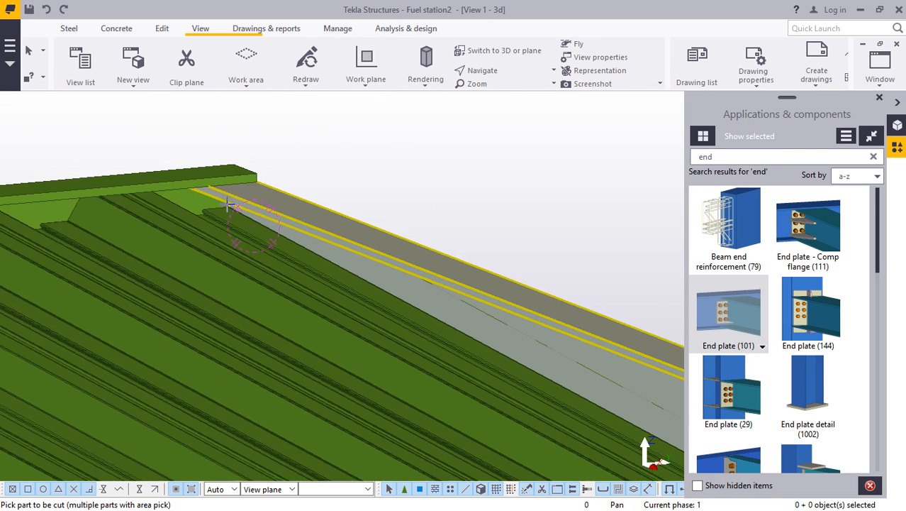
right_click(386, 142)
click(419, 155)
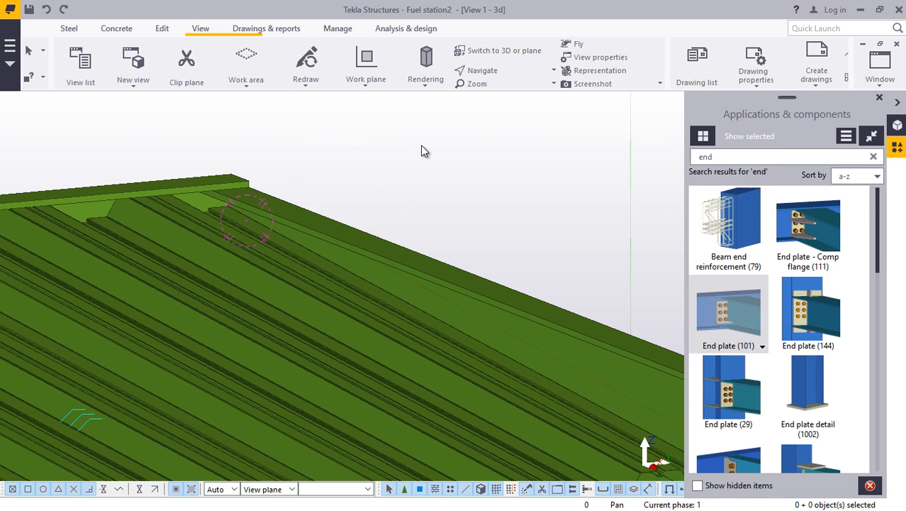
right_click(421, 146)
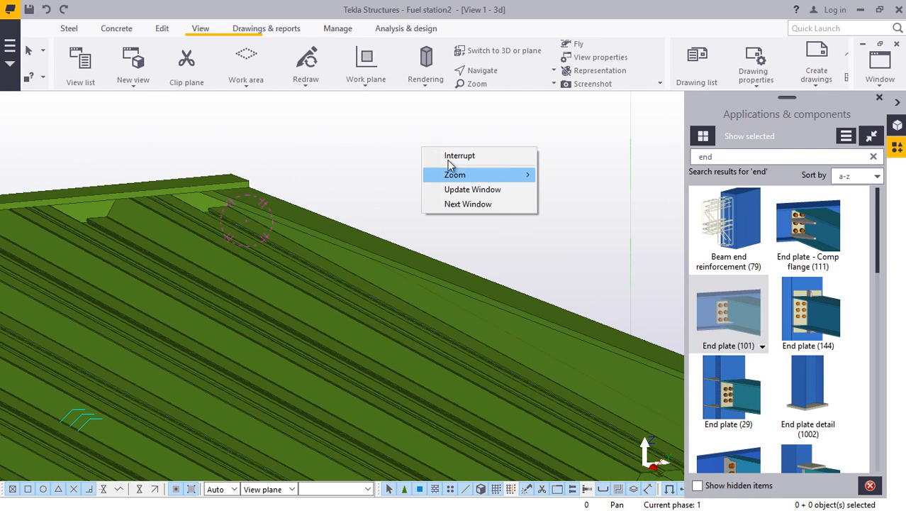
click(310, 129)
right_click(311, 127)
click(363, 201)
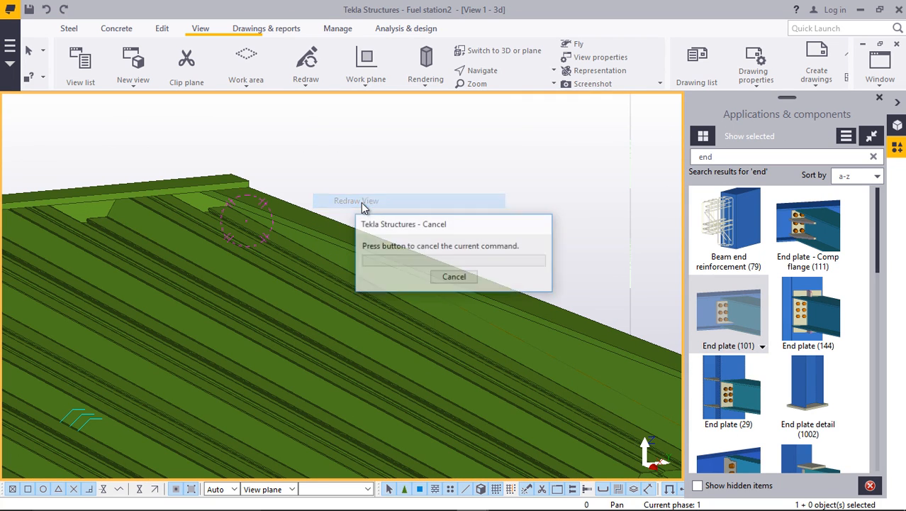
Review the decked end bay from above and inspect its boundary with the adjacent uncovered purlin bay.
click(495, 71)
click(500, 90)
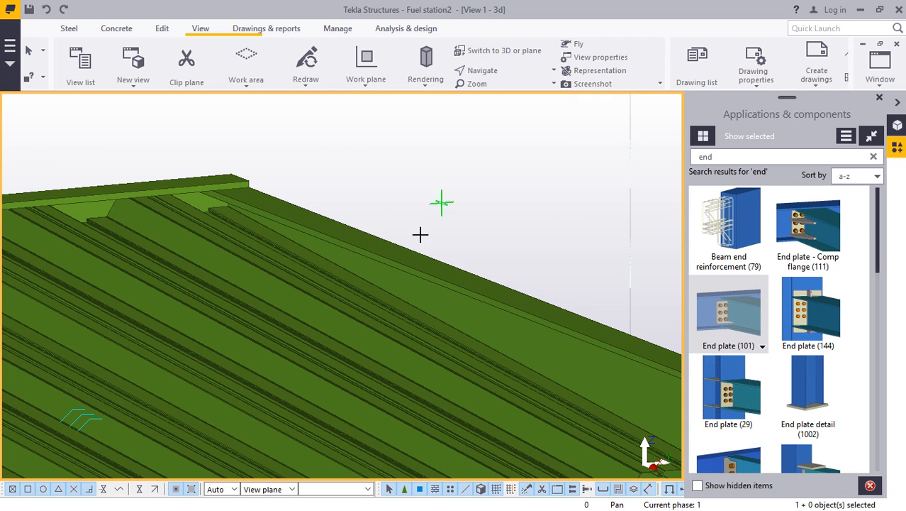
drag(359, 274, 383, 237)
scroll(383, 237, down, 5)
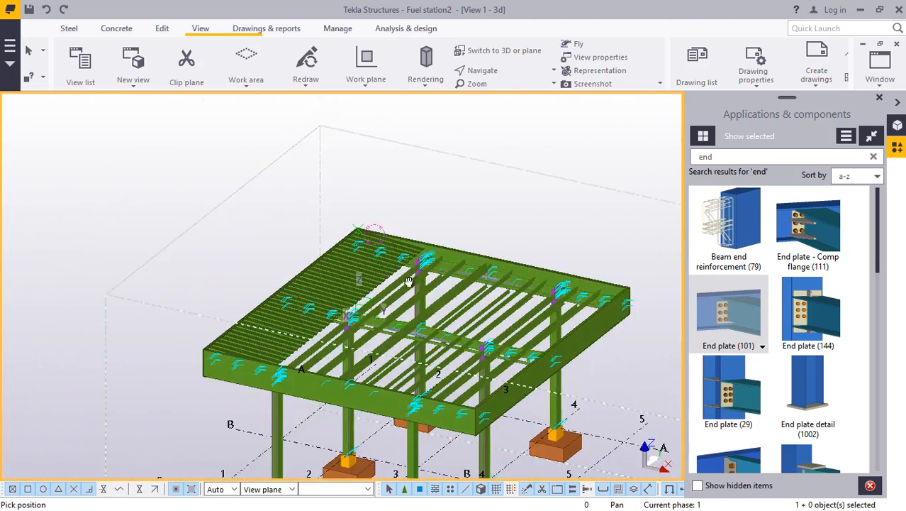
scroll(272, 417, up, 6)
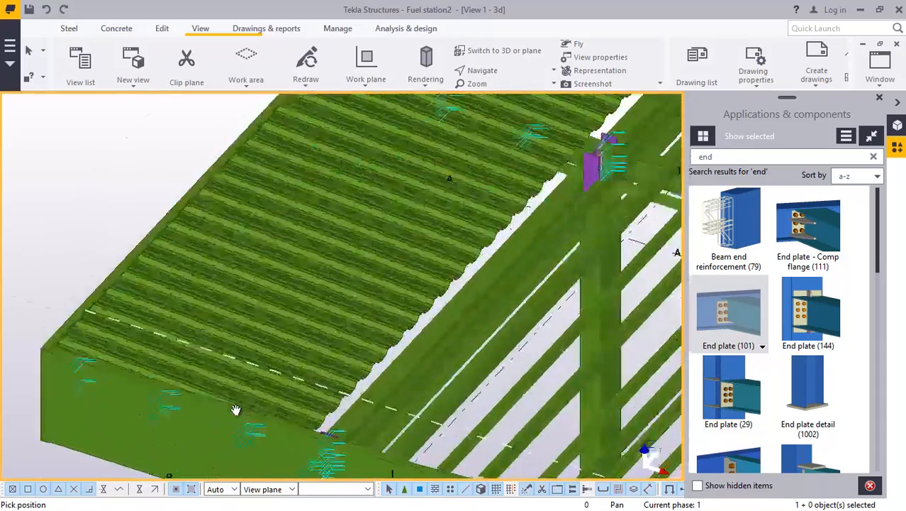
scroll(239, 354, down, 3)
scroll(243, 264, down, 3)
scroll(298, 333, up, 6)
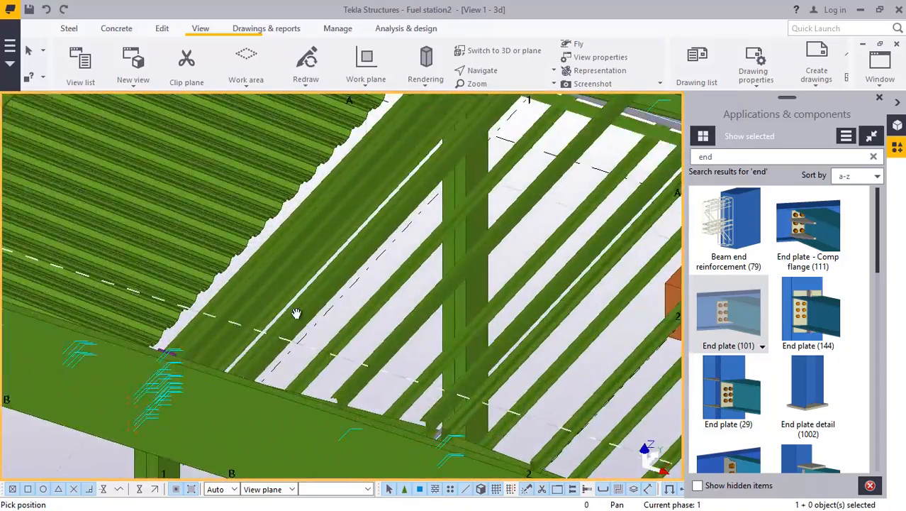
scroll(296, 314, down, 3)
ctrl+middle_drag(321, 312, 406, 280)
Examine the purlin ends along the long edge beam in the uncovered bay, from the opposite side of the roof.
click(516, 76)
click(528, 92)
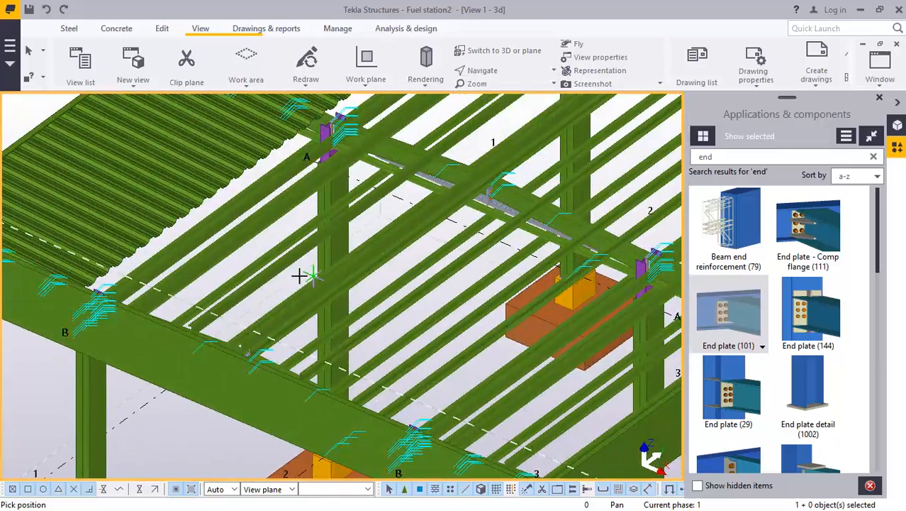
drag(283, 272, 183, 232)
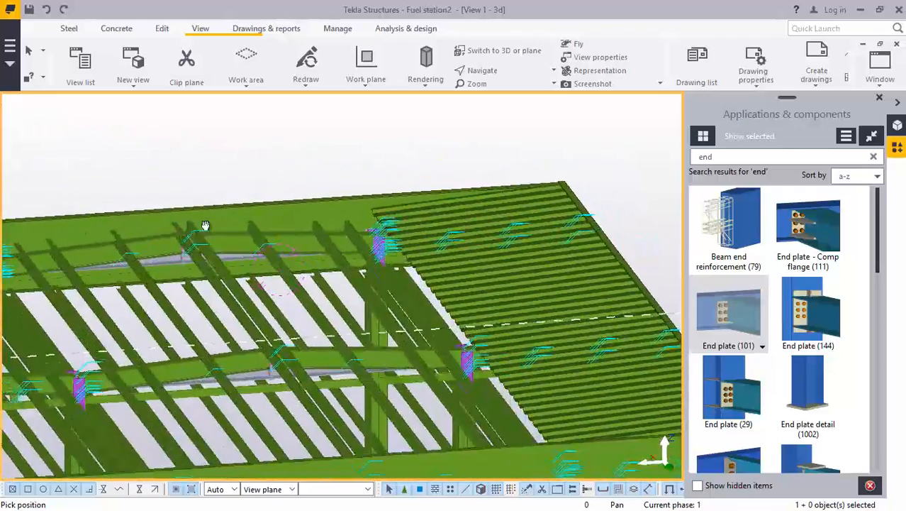
scroll(238, 223, up, 10)
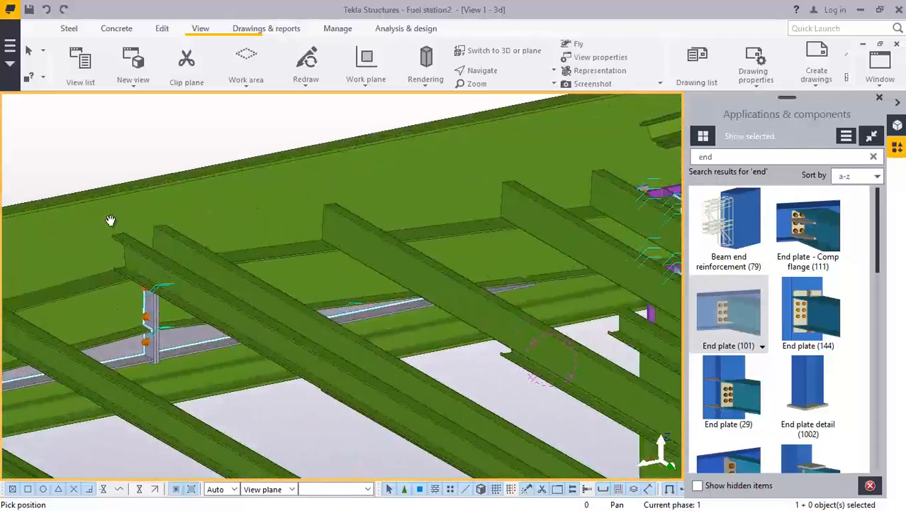
drag(110, 220, 196, 299)
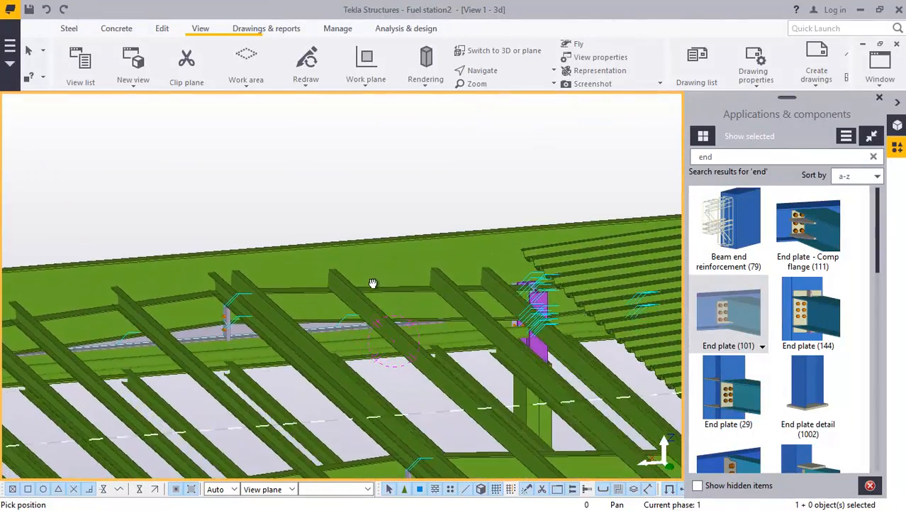
scroll(241, 268, up, 5)
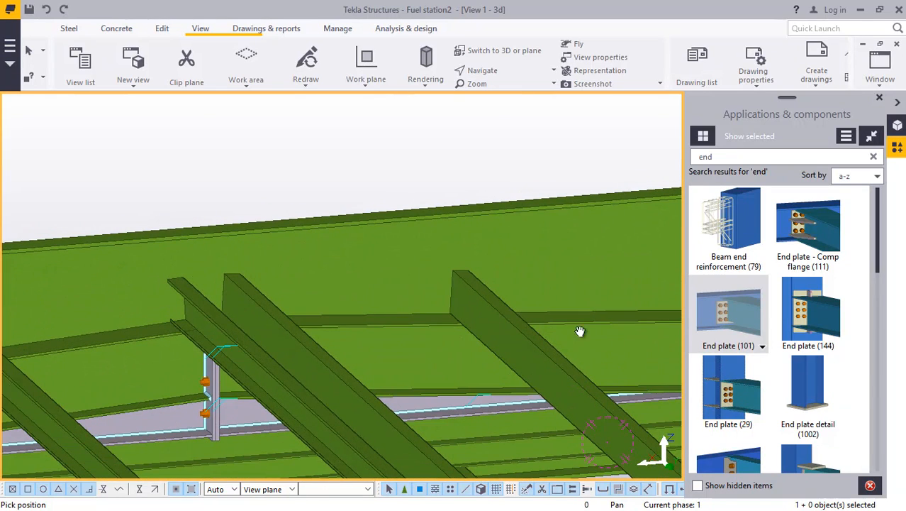
Place a deck sheet as a steel beam from the purlin beside the bolted splice to the top corner of the last purlin before the existing deck.
click(72, 30)
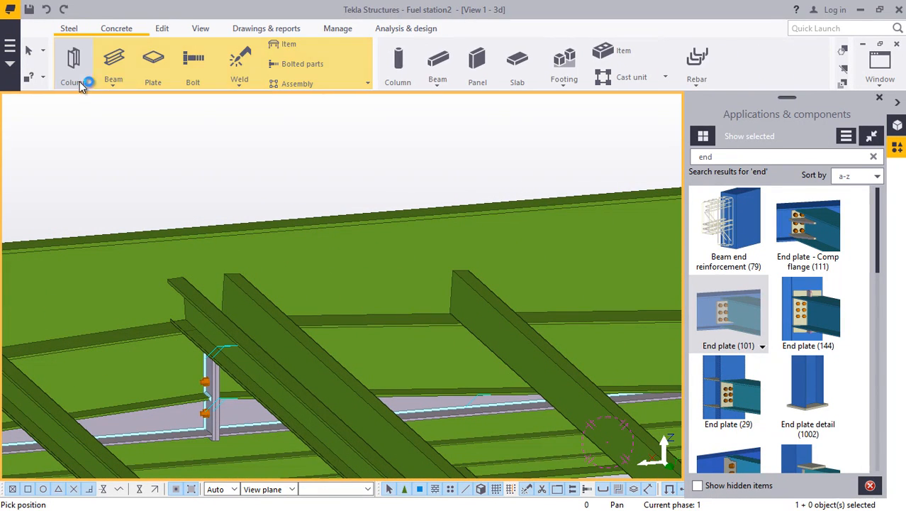
click(110, 84)
click(119, 98)
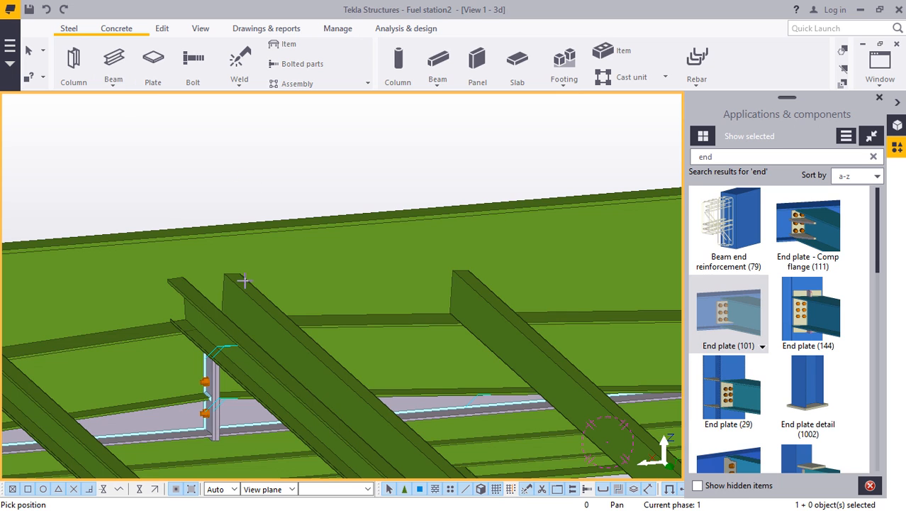
scroll(234, 278, up, 4)
scroll(202, 268, up, 3)
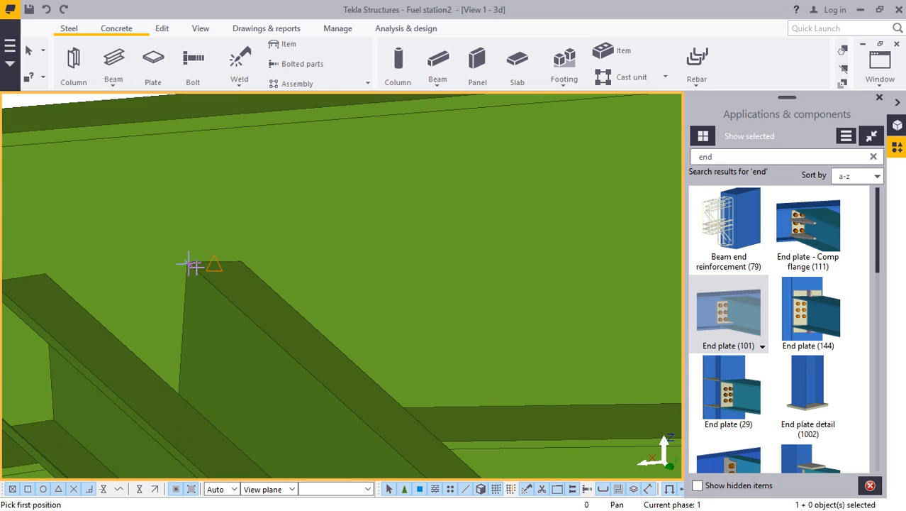
click(188, 263)
scroll(188, 263, down, 5)
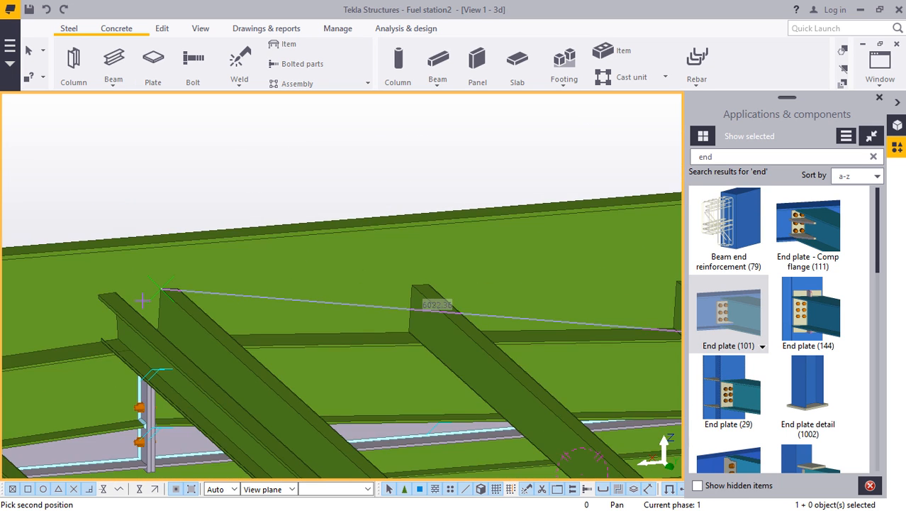
scroll(336, 283, up, 6)
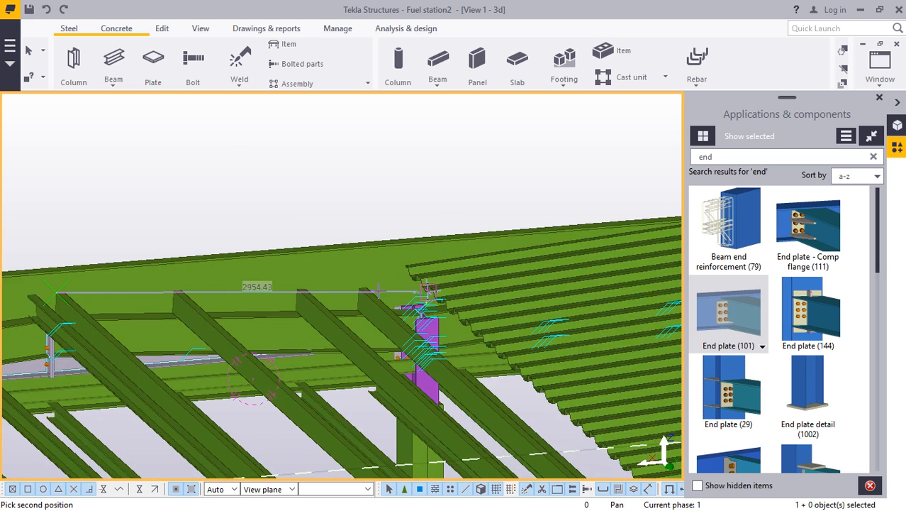
scroll(336, 283, up, 4)
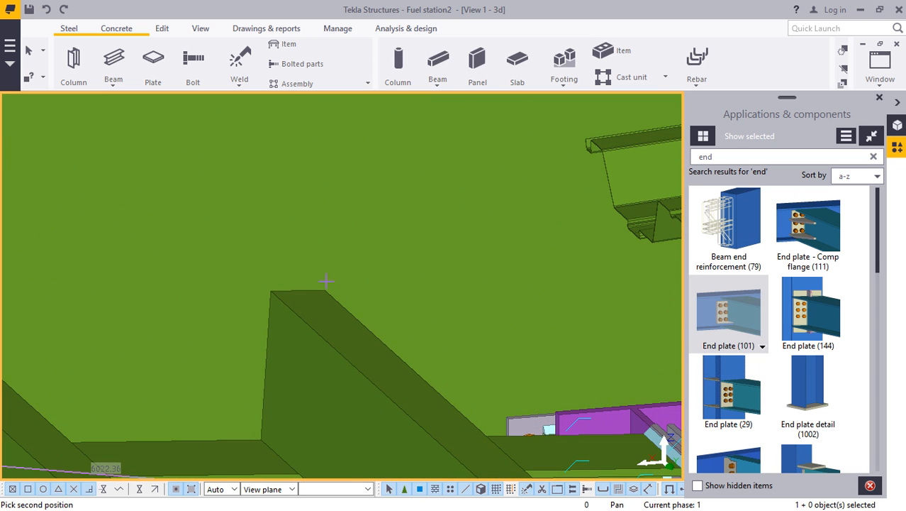
click(325, 290)
right_click(324, 291)
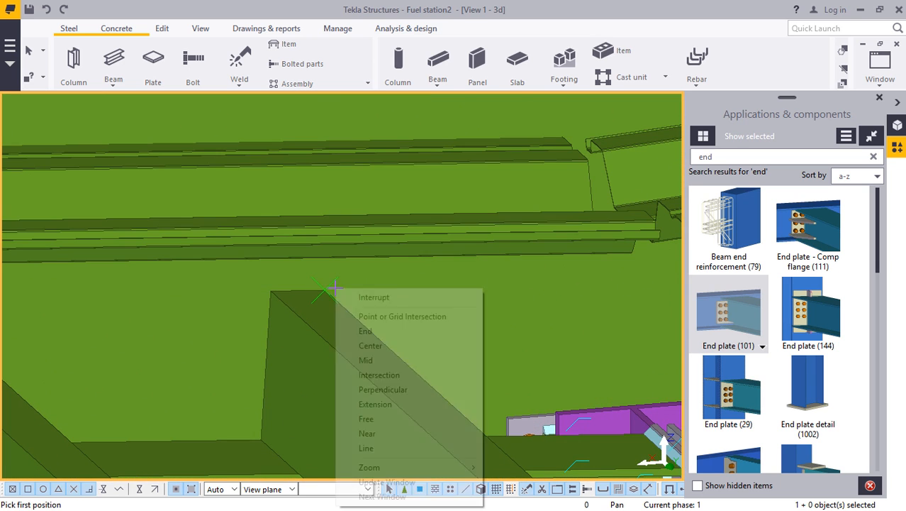
click(374, 298)
scroll(426, 239, down, 4)
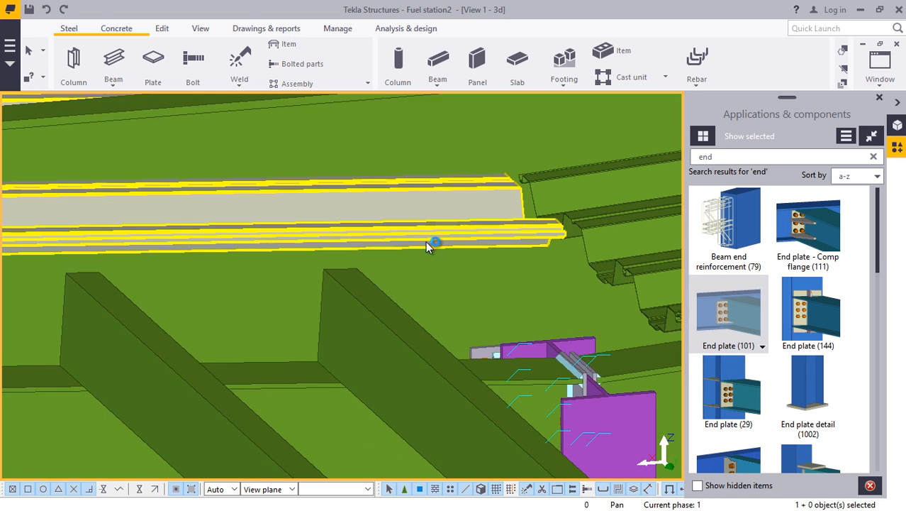
Inspect the new deck sheet's position against the edge beam and the existing sheets from another direction.
click(199, 33)
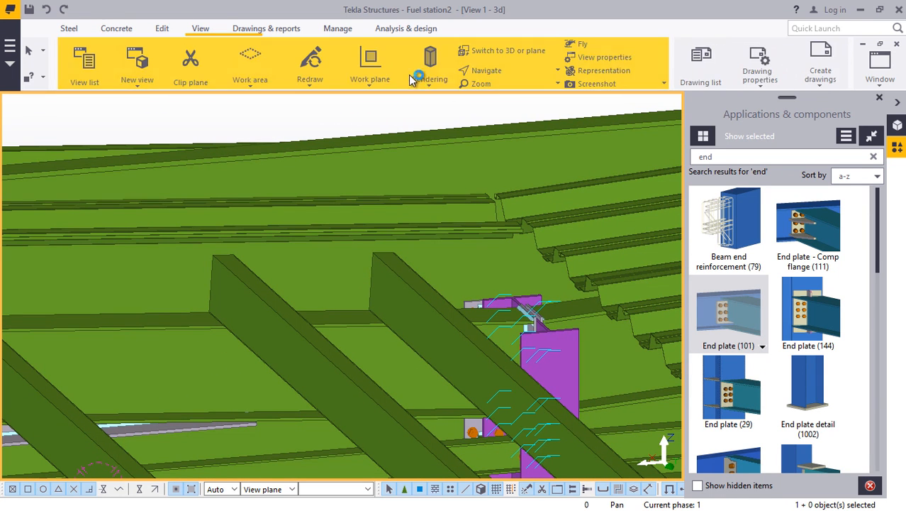
click(480, 72)
click(492, 93)
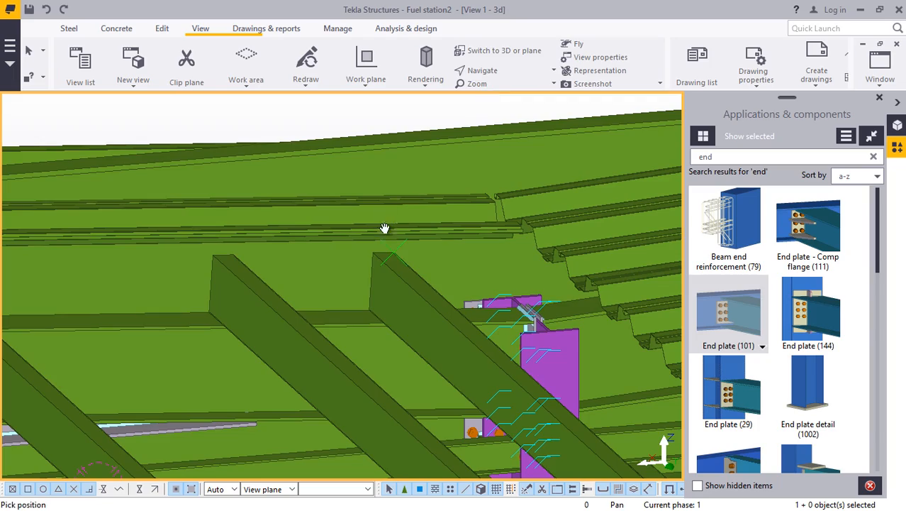
mouse_move(360, 232)
mouse_down()
mouse_move(259, 255)
mouse_move(104, 228)
mouse_move(140, 186)
mouse_move(156, 198)
mouse_move(128, 243)
mouse_move(173, 251)
mouse_move(152, 216)
mouse_move(90, 238)
mouse_up()
ctrl+middle_drag(46, 258, 180, 287)
right_click(288, 258)
click(288, 259)
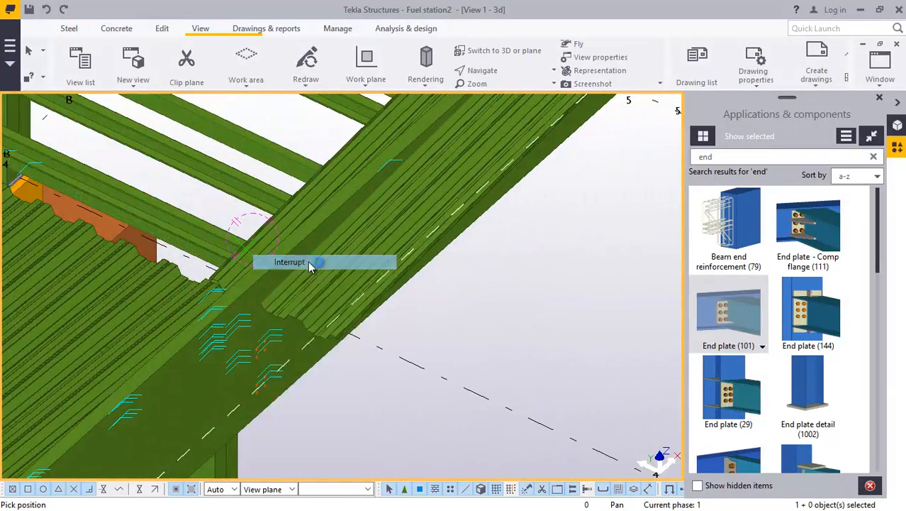
Set the new deck sheet's on-plane position to Right.
double_click(426, 233)
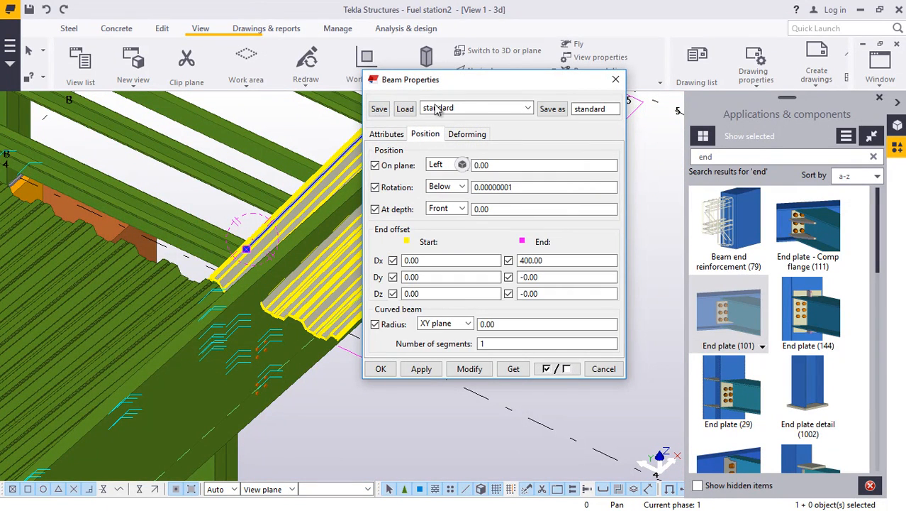
drag(449, 82, 541, 93)
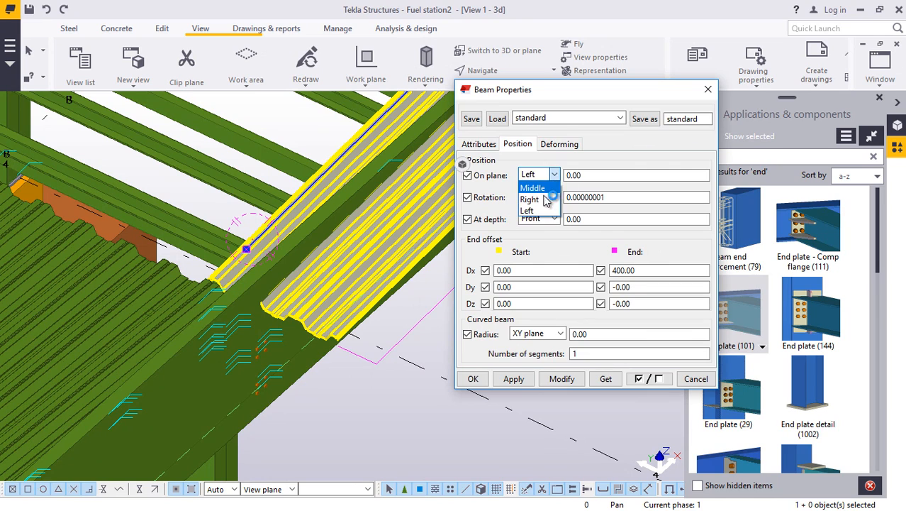
click(562, 380)
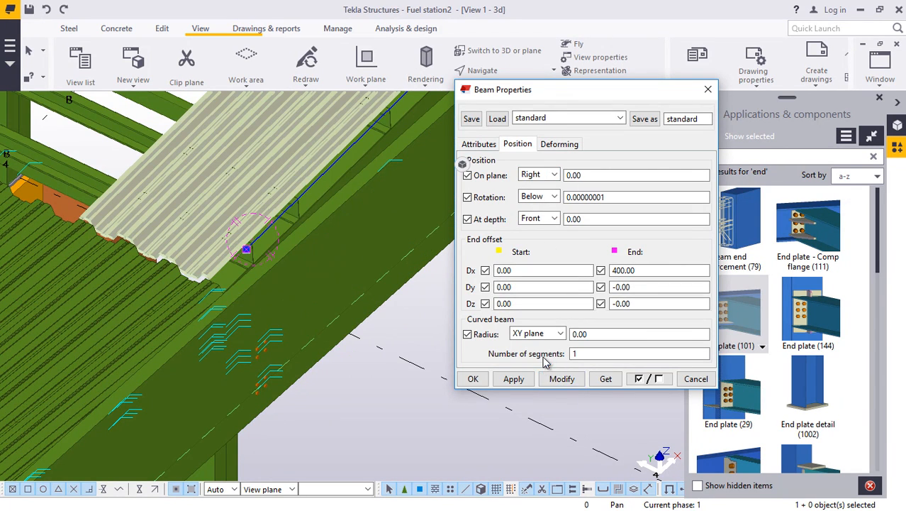
click(472, 376)
click(521, 285)
Inspect the deck sheet's end against the existing decking and the edge beam from several directions.
scroll(424, 349, down, 2)
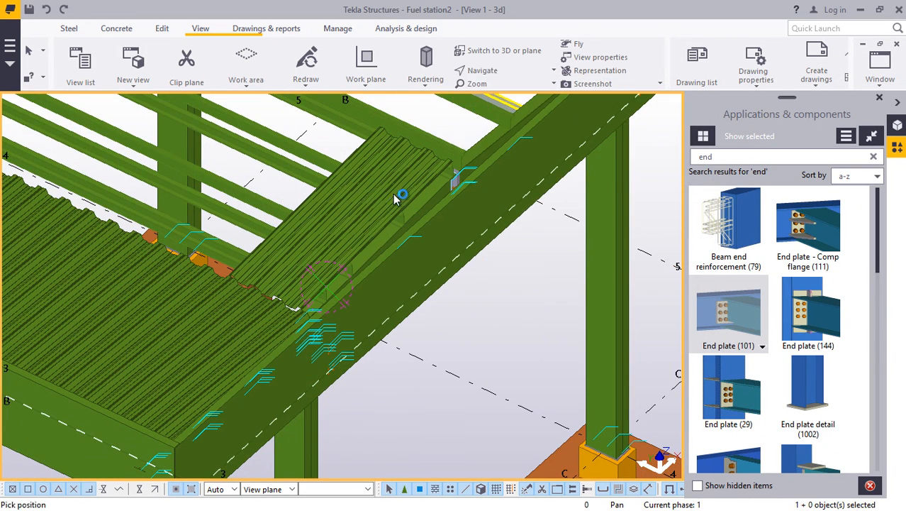
ctrl+middle_drag(389, 188, 264, 176)
scroll(553, 281, up, 3)
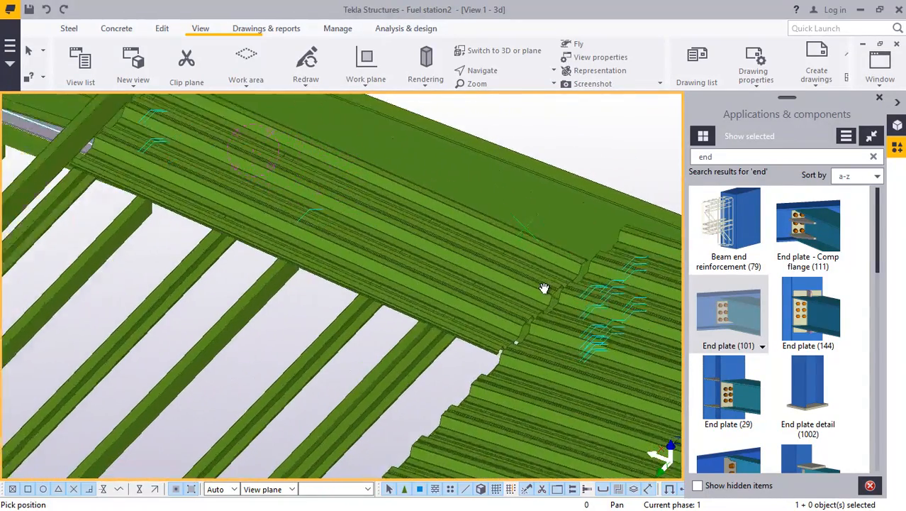
right_click(531, 264)
click(533, 261)
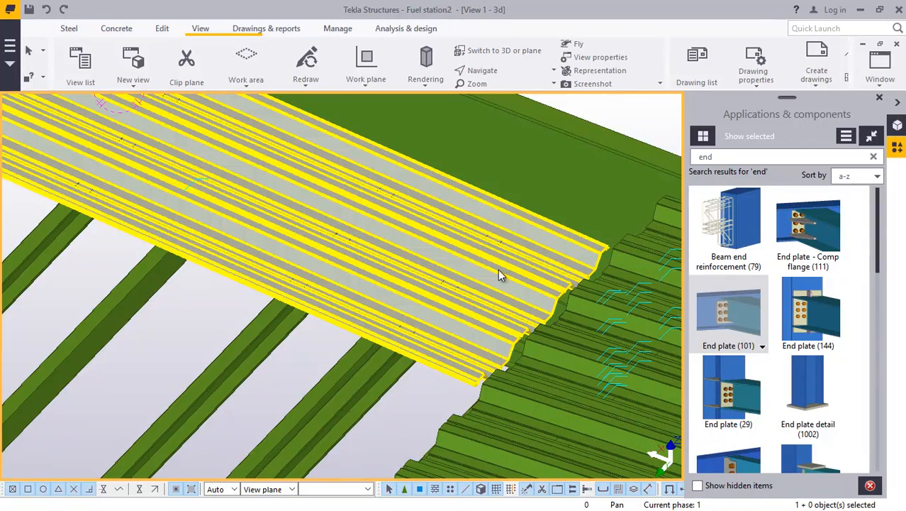
click(489, 69)
click(507, 91)
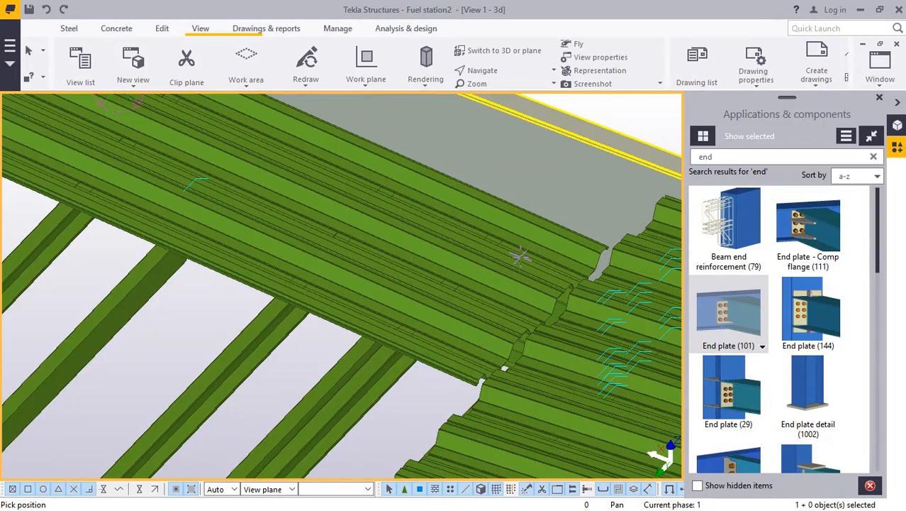
mouse_move(547, 256)
mouse_down()
mouse_move(629, 239)
mouse_move(561, 263)
mouse_up()
right_click(560, 263)
click(562, 272)
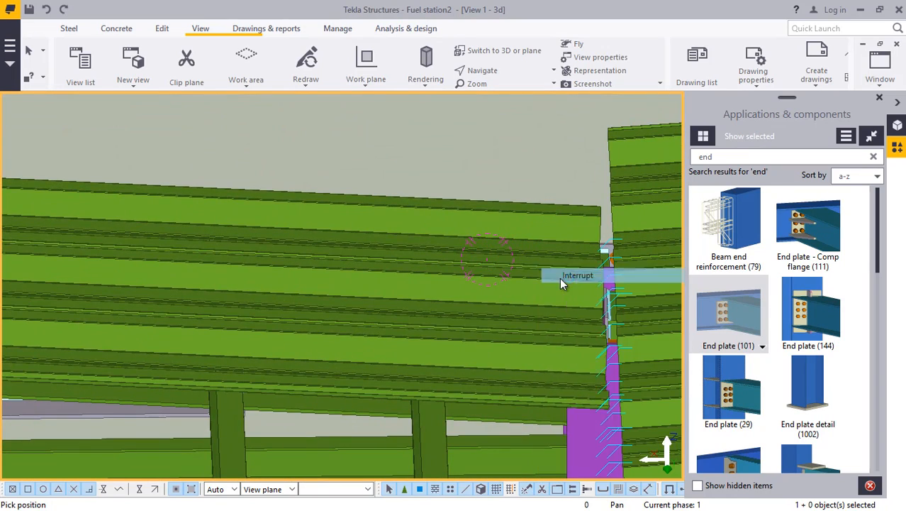
click(500, 73)
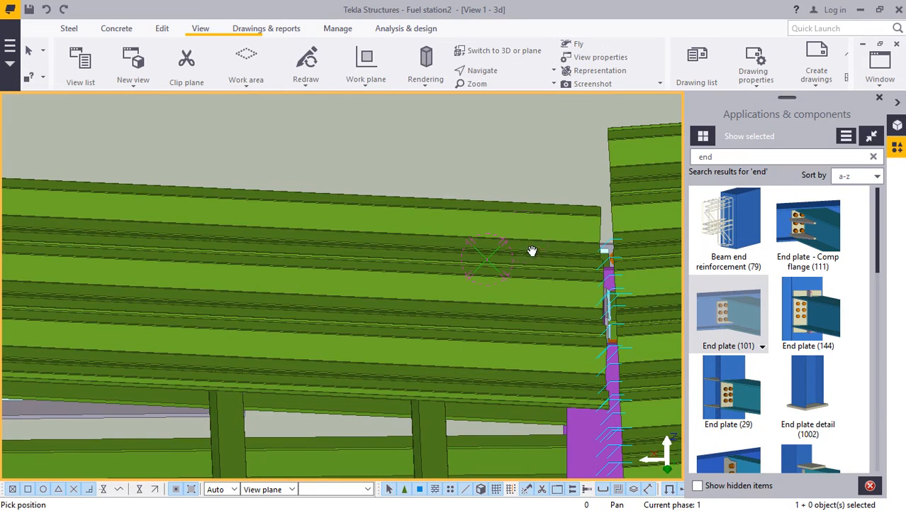
drag(532, 251, 504, 228)
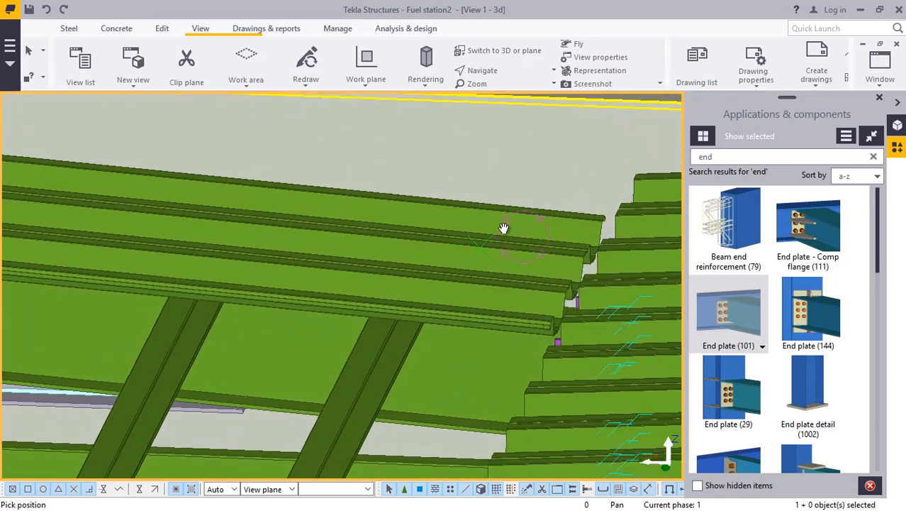
right_click(485, 236)
click(506, 241)
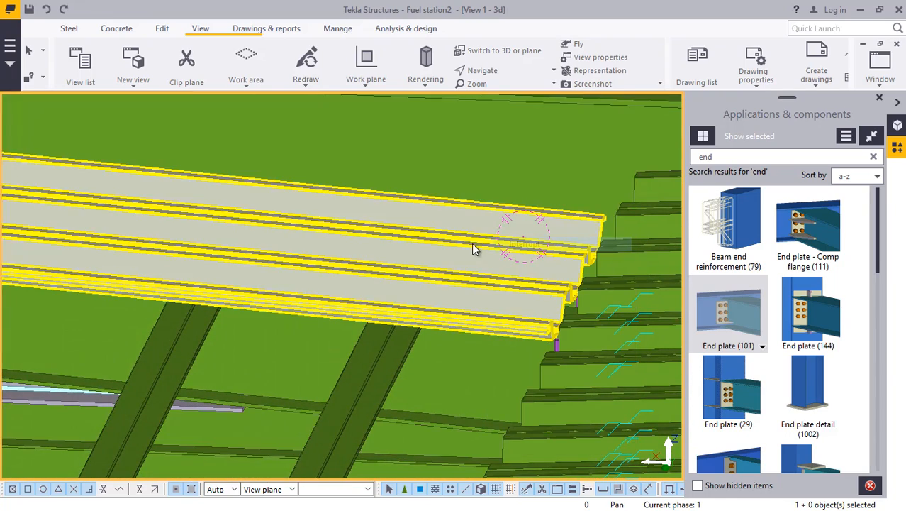
Set the deck sheet's end offset Dx to 300 mm.
double_click(527, 222)
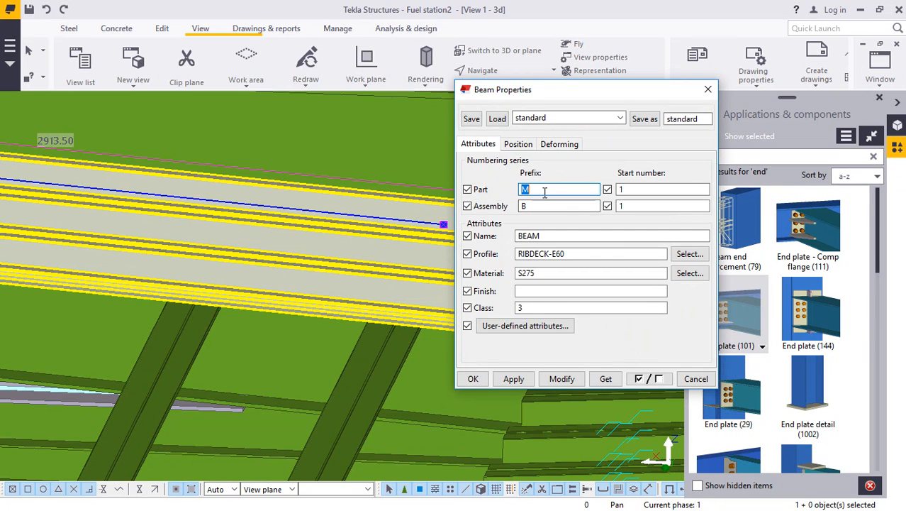
click(519, 144)
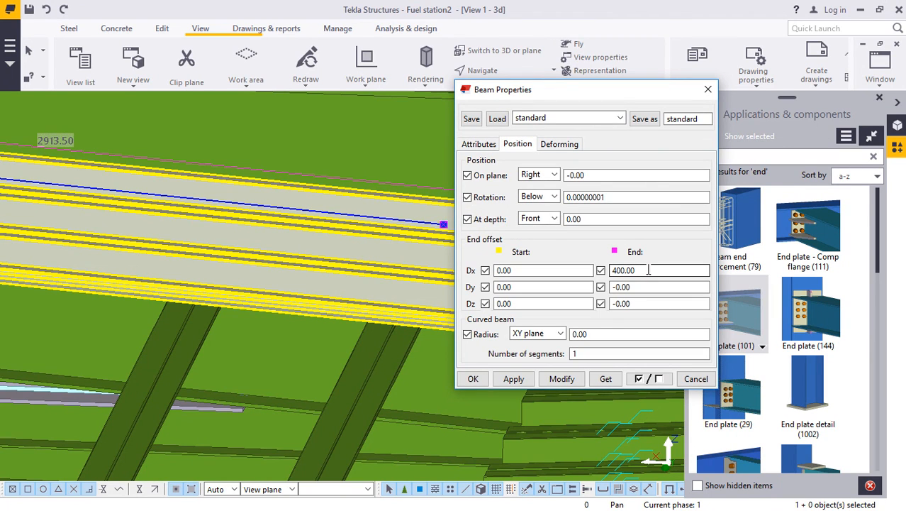
drag(573, 97, 312, 44)
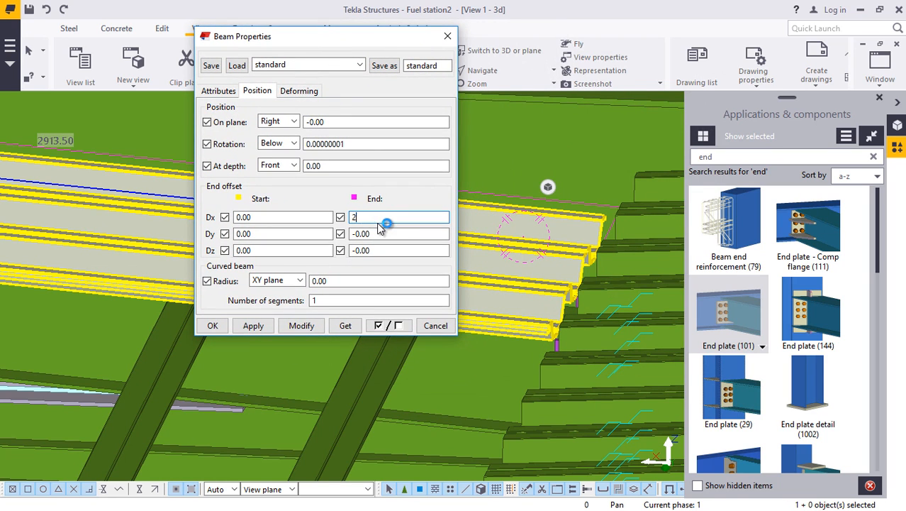
click(307, 331)
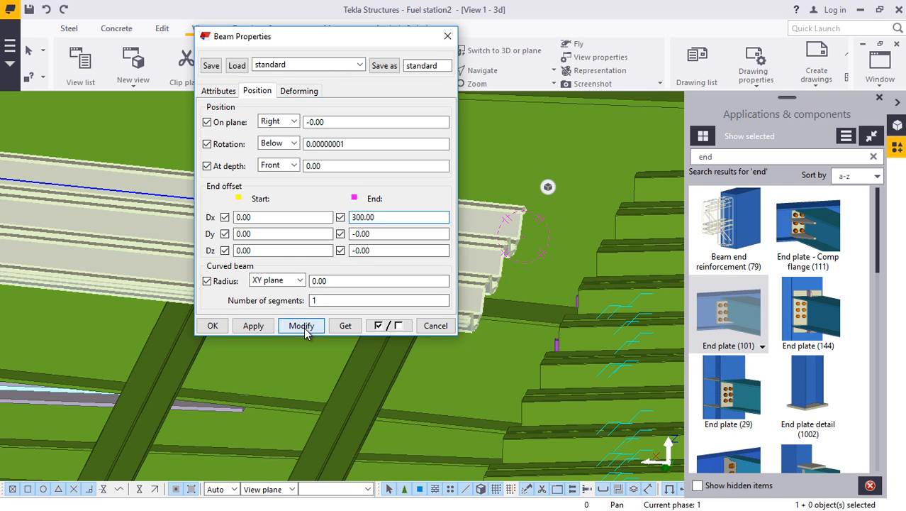
click(213, 325)
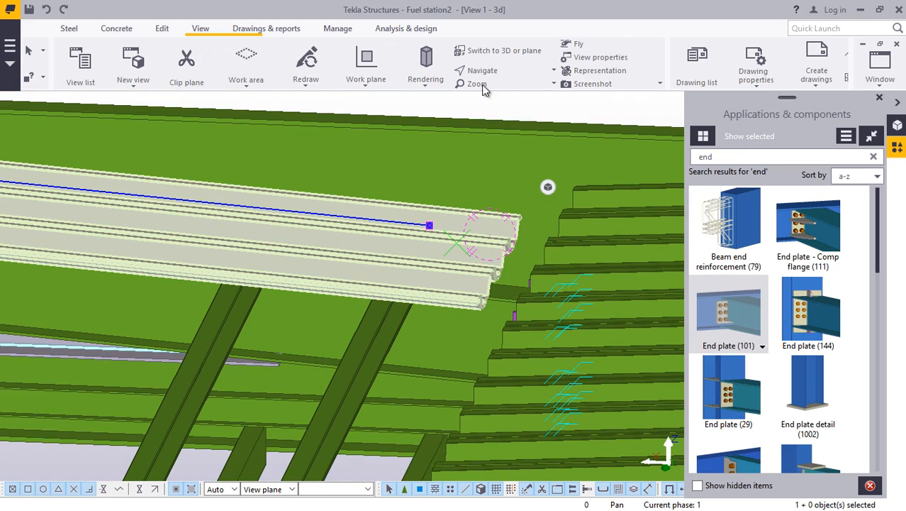
Examine both ends of the deck sheet and its outer corner beside the edge beam from the opposite side.
click(495, 76)
click(490, 108)
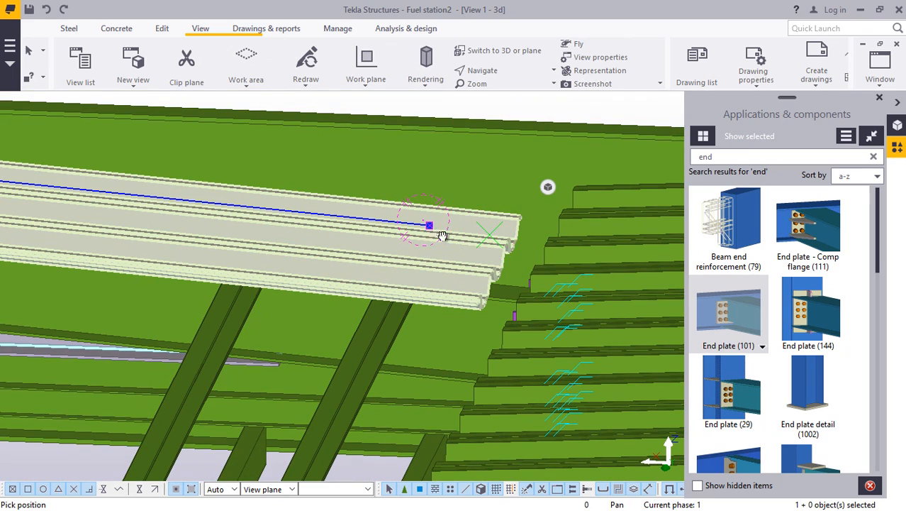
ctrl+middle_drag(441, 235, 569, 295)
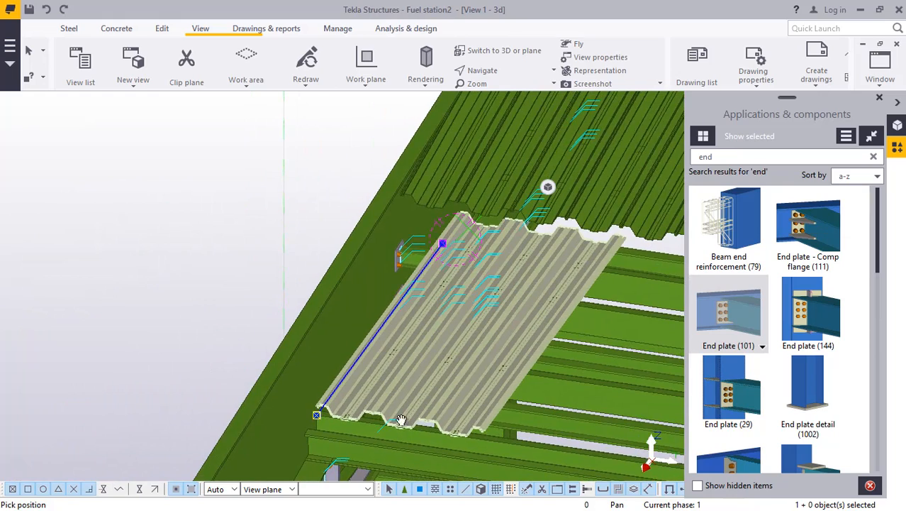
scroll(323, 418, up, 3)
scroll(325, 409, up, 4)
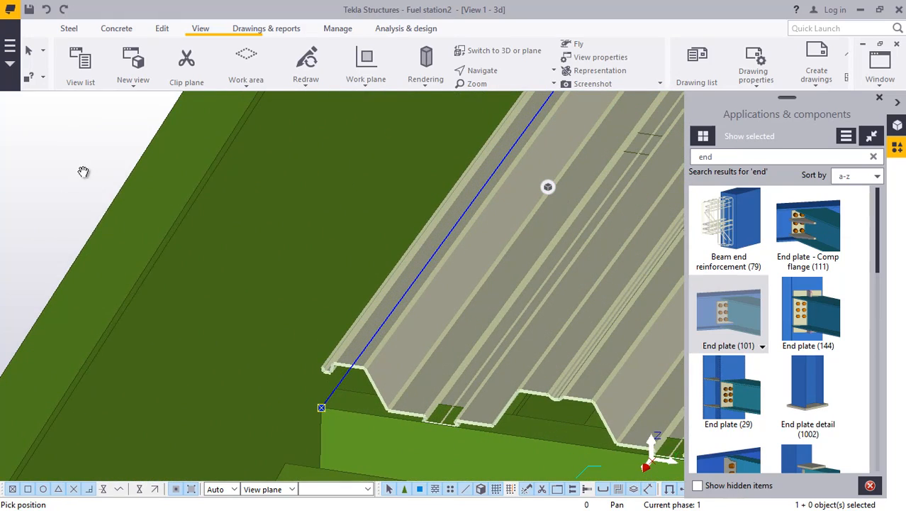
right_click(83, 172)
click(92, 181)
scroll(336, 371, up, 3)
Move the deck sheet 300 mm toward the edge beam, along the top flange of its end profile.
right_click(416, 350)
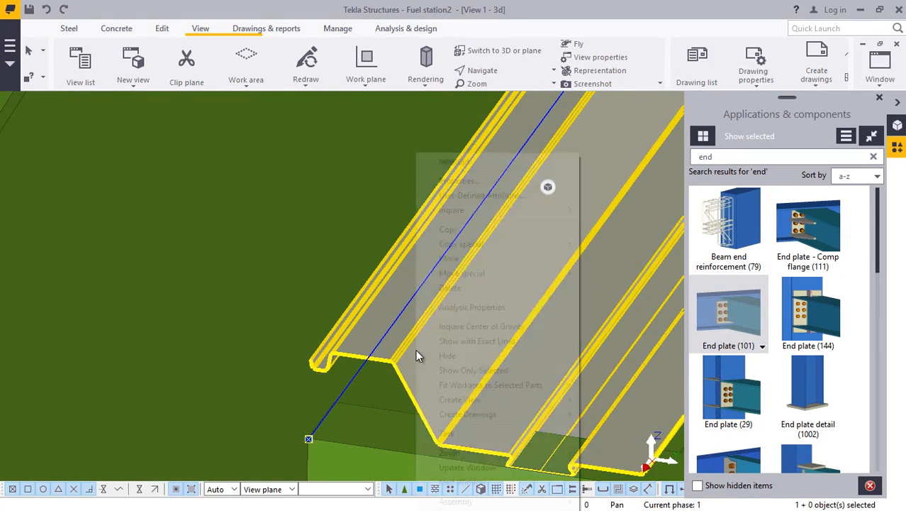
click(454, 258)
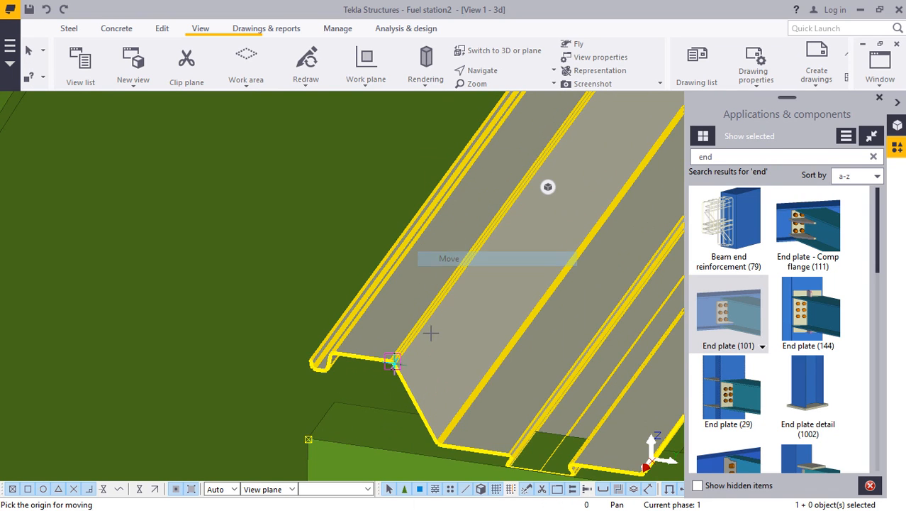
scroll(361, 359, up, 7)
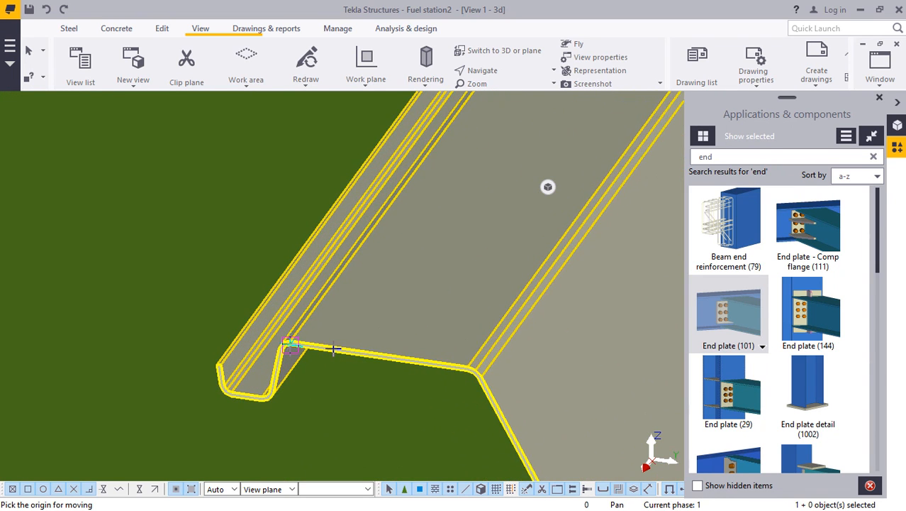
scroll(330, 344, up, 3)
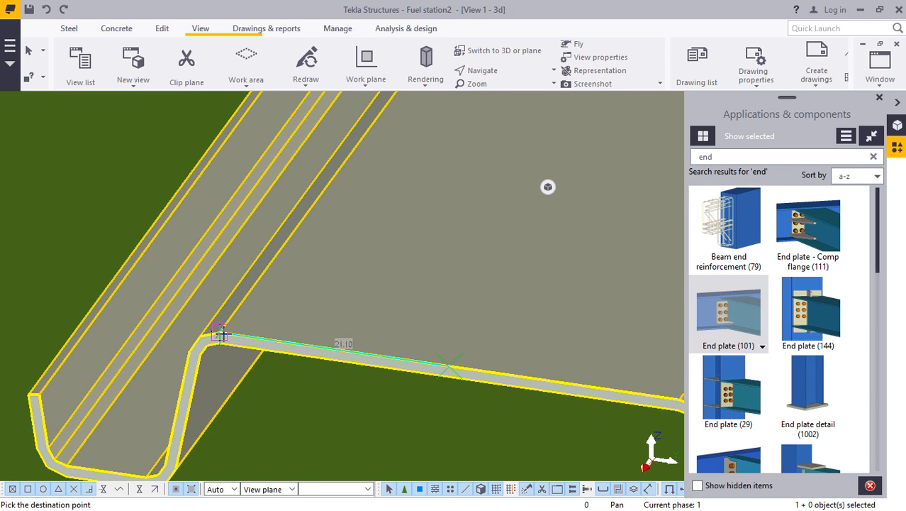
text(300)
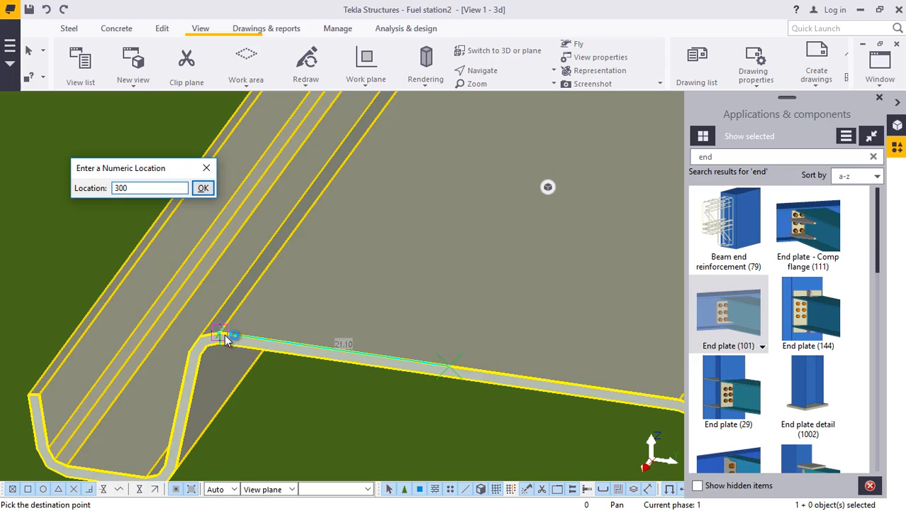
key(Return)
Inspect both ends of the moved deck sheet for its alignment with the edge beam and the existing decking.
scroll(361, 301, down, 7)
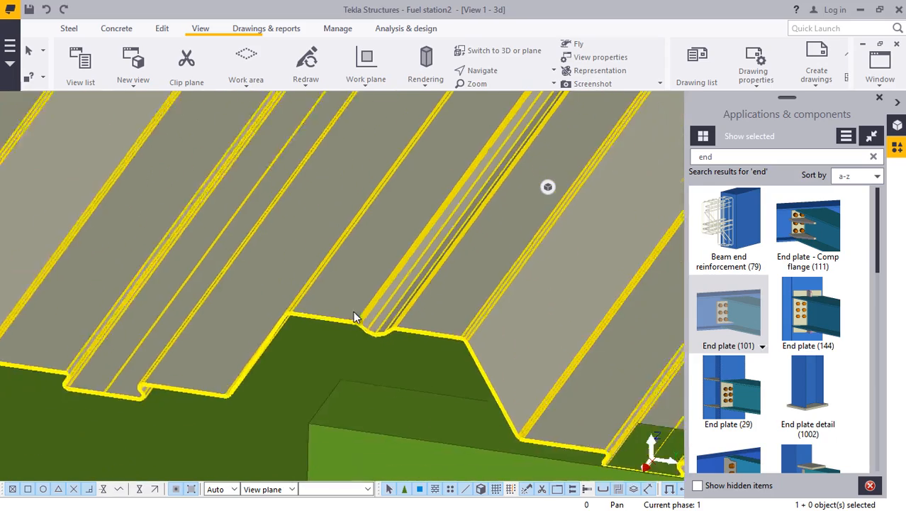
scroll(362, 318, down, 8)
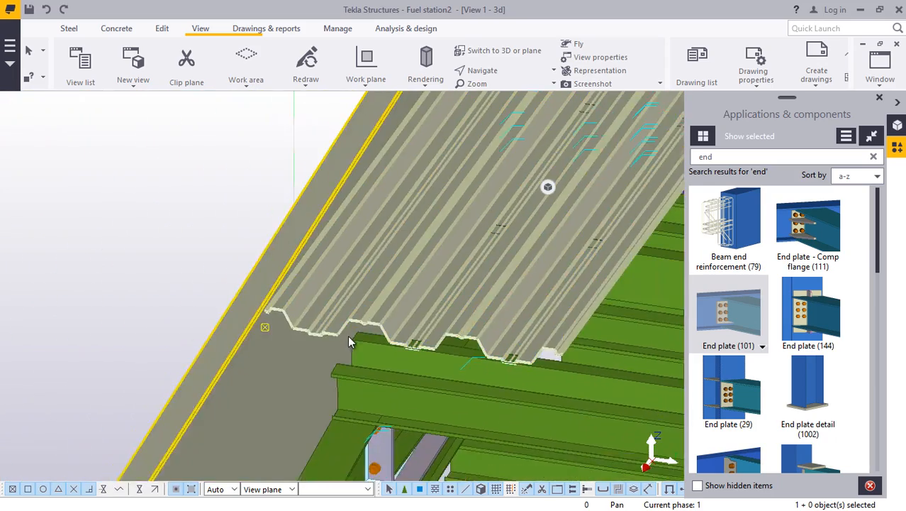
scroll(347, 348, down, 4)
scroll(413, 162, up, 4)
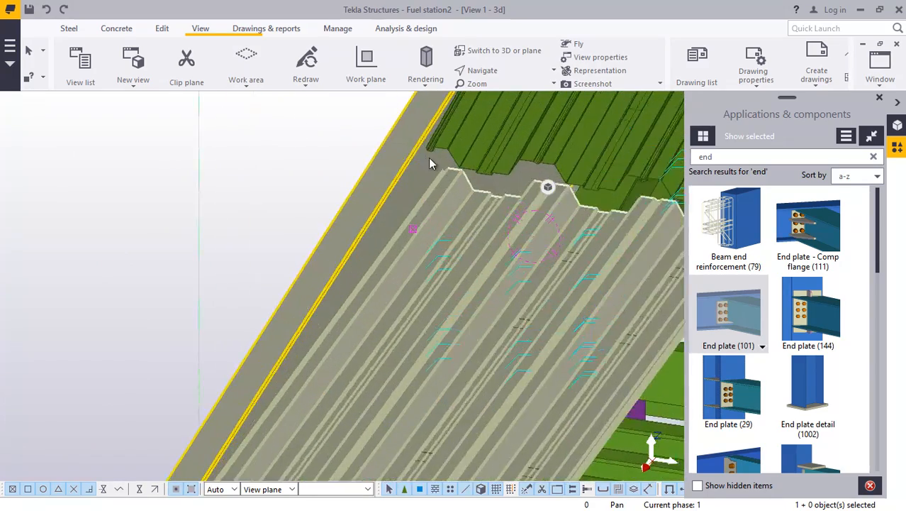
scroll(434, 160, down, 5)
scroll(367, 392, up, 3)
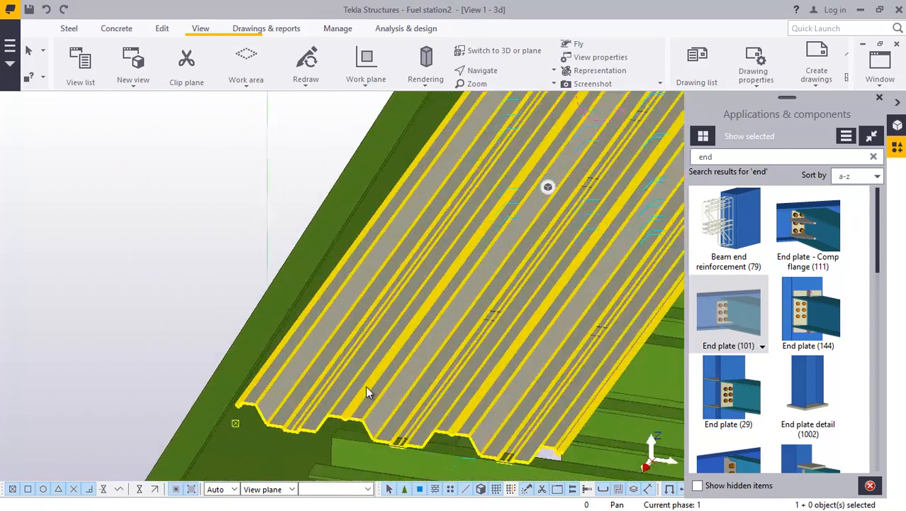
scroll(367, 393, up, 5)
scroll(211, 376, up, 1)
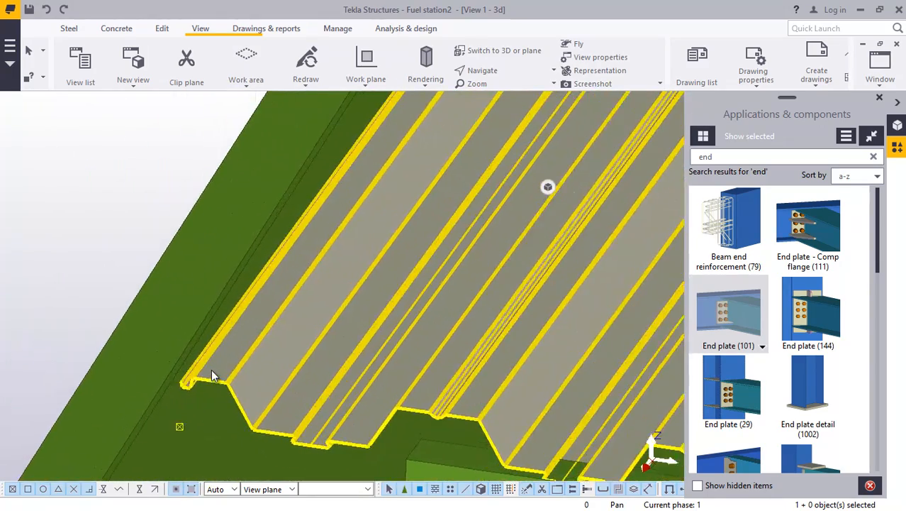
Move the deck sheet another 100 mm toward the edge beam, using the outer top flange for direction.
scroll(211, 375, up, 3)
right_click(271, 326)
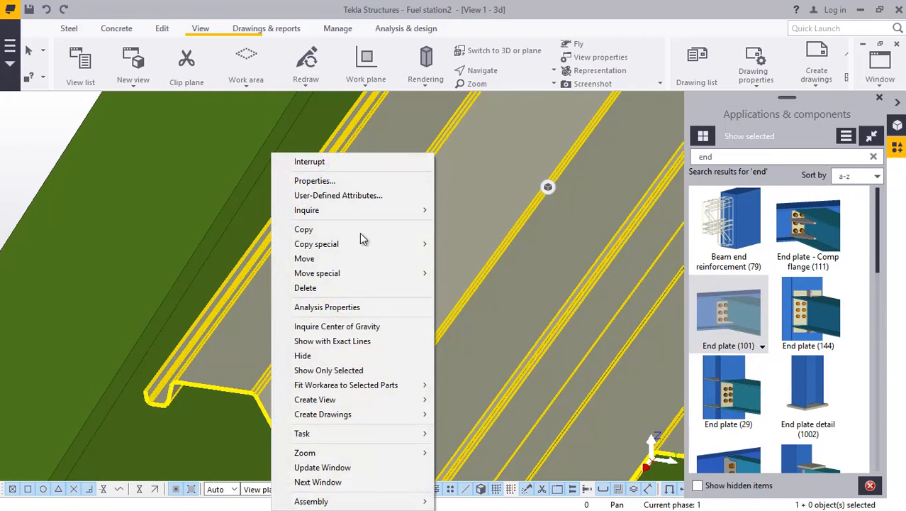
click(326, 260)
scroll(188, 401, up, 4)
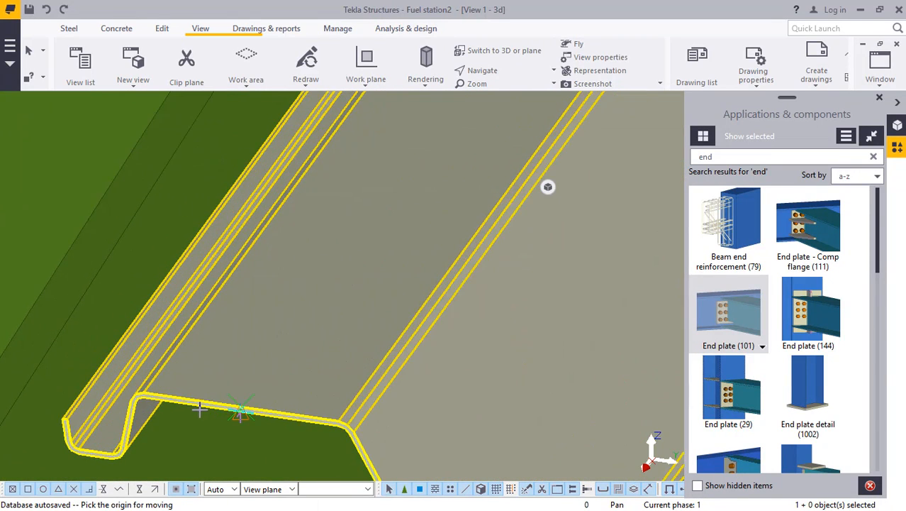
scroll(200, 408, up, 3)
scroll(259, 408, up, 1)
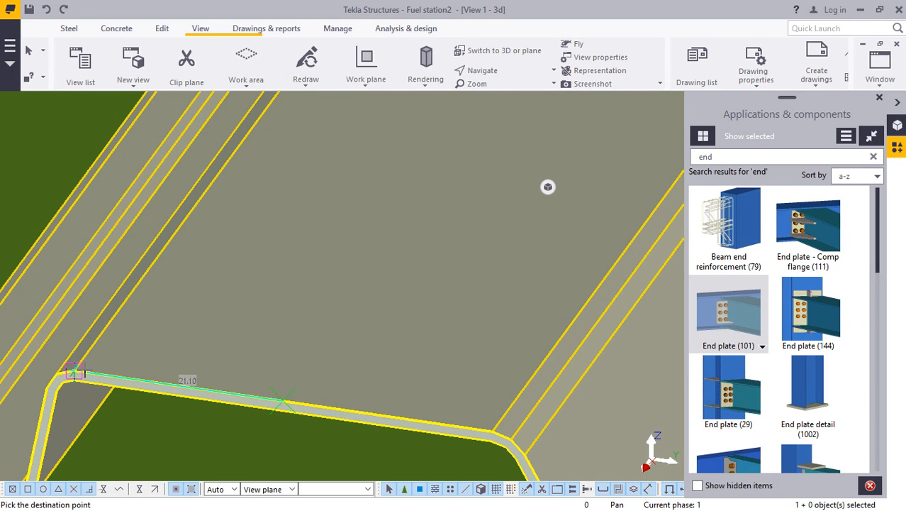
text(100)
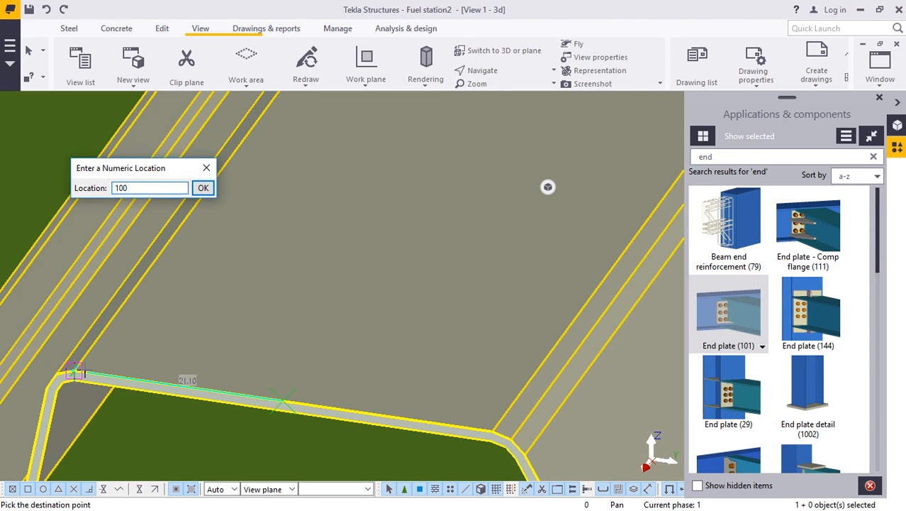
key(Return)
scroll(381, 325, down, 4)
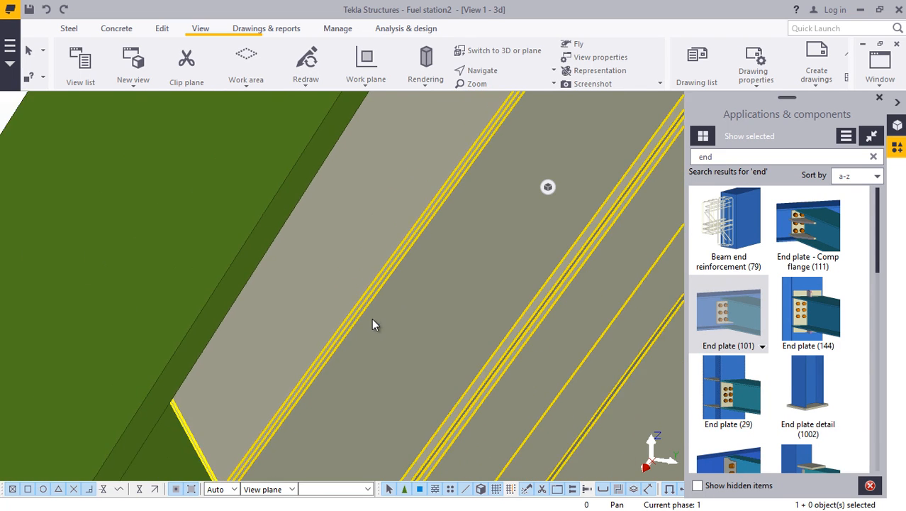
scroll(371, 318, down, 6)
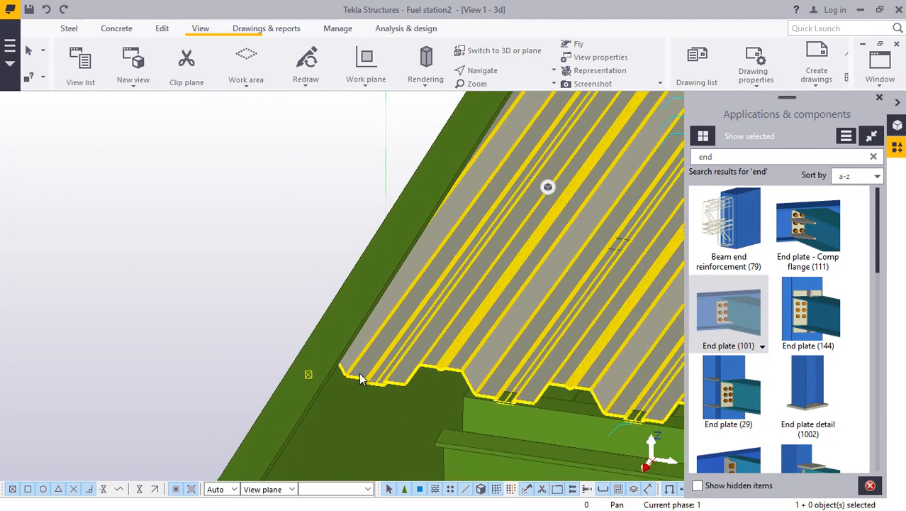
Inspect the moved deck sheet's alignment with the edge beam and its gap to the existing decking.
scroll(358, 373, down, 3)
scroll(463, 243, up, 8)
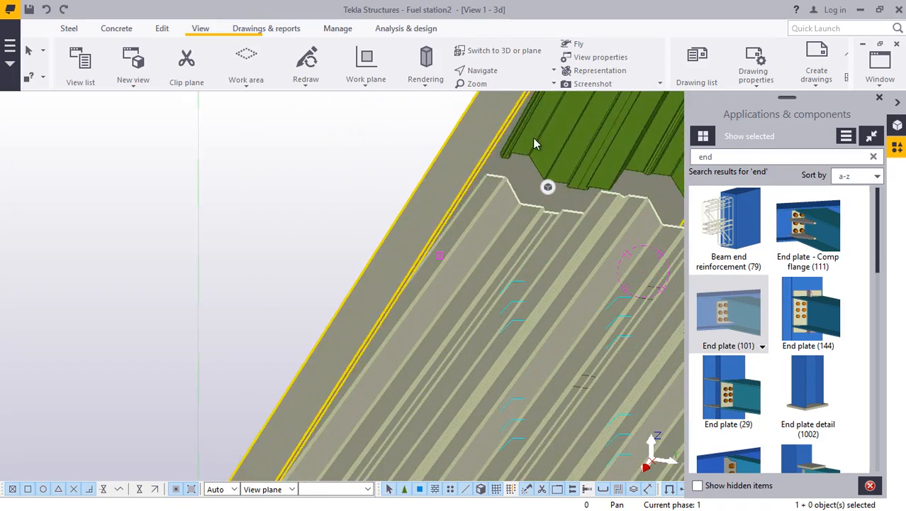
click(498, 68)
click(500, 115)
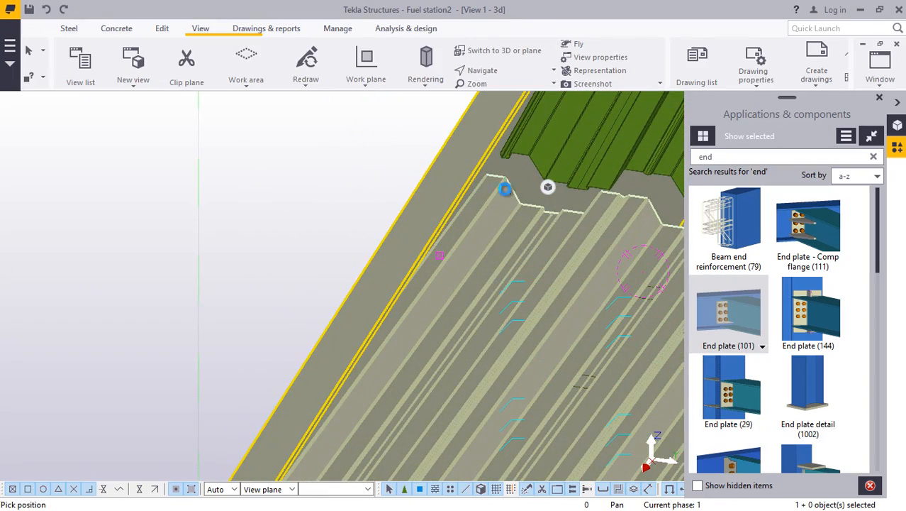
click(482, 197)
ctrl+middle_drag(482, 197, 435, 277)
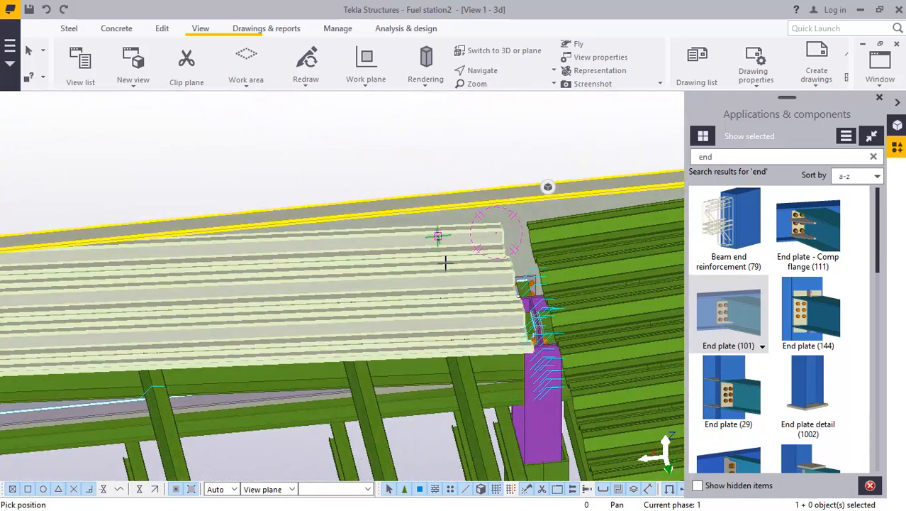
scroll(431, 274, down, 4)
right_click(432, 274)
click(464, 284)
click(439, 162)
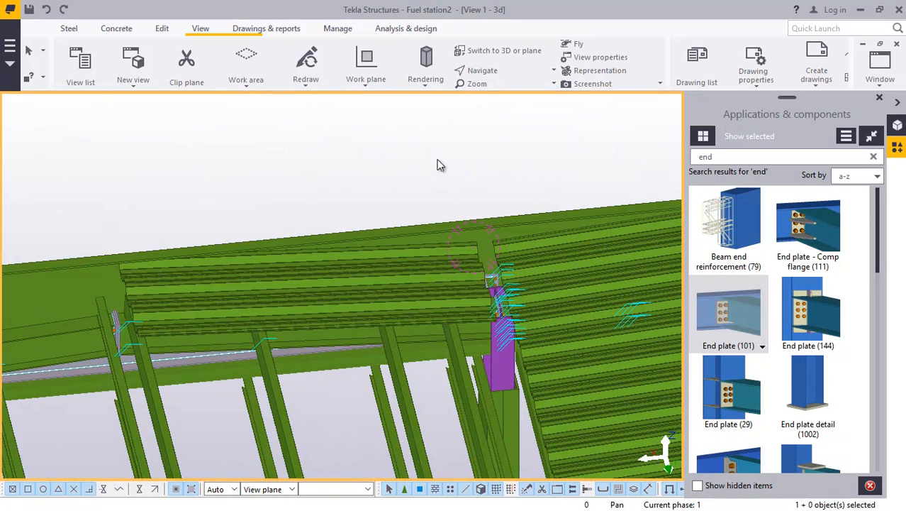
Examine the sheet end and its joint with the existing decking from several angles, up to the outer roof corner.
click(495, 85)
click(496, 90)
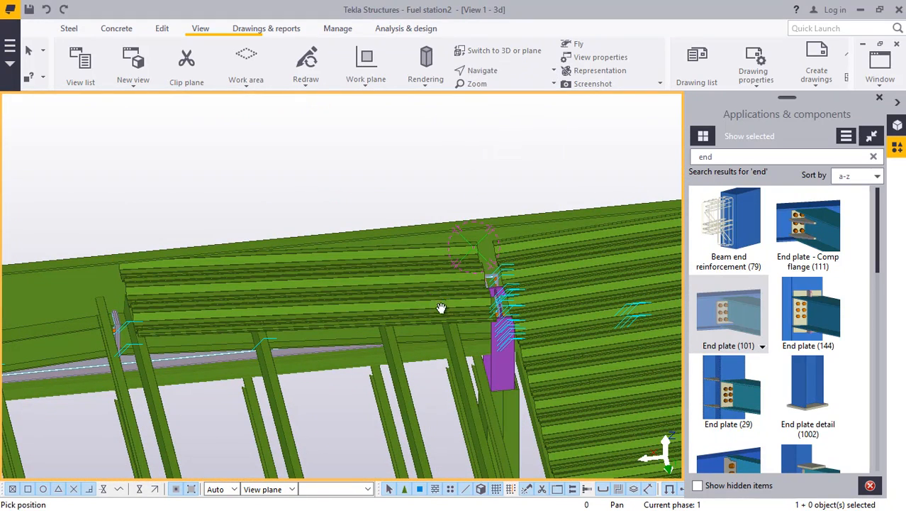
ctrl+middle_drag(441, 308, 199, 253)
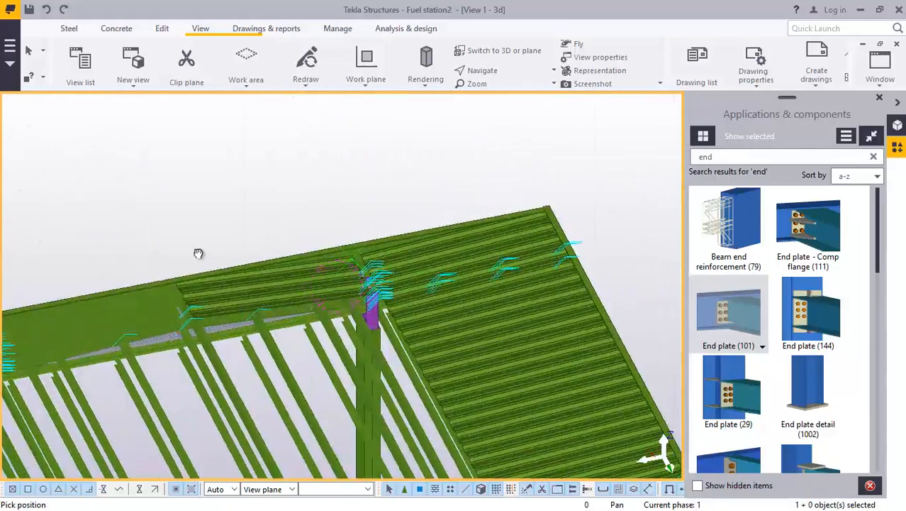
ctrl+middle_drag(323, 288, 476, 251)
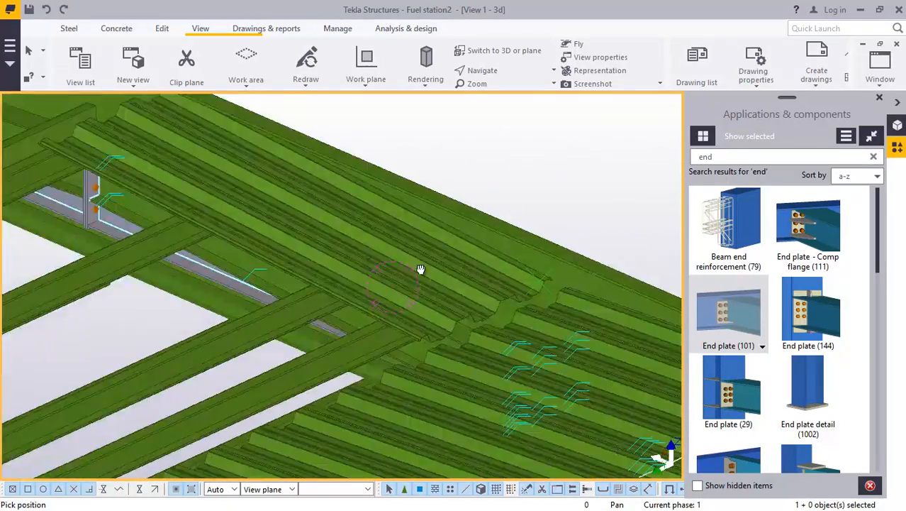
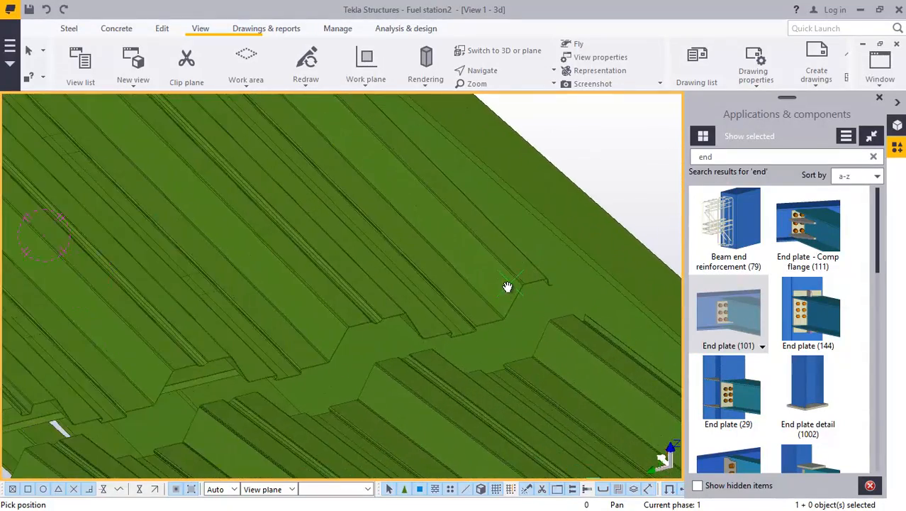
ctrl+middle_drag(440, 297, 373, 253)
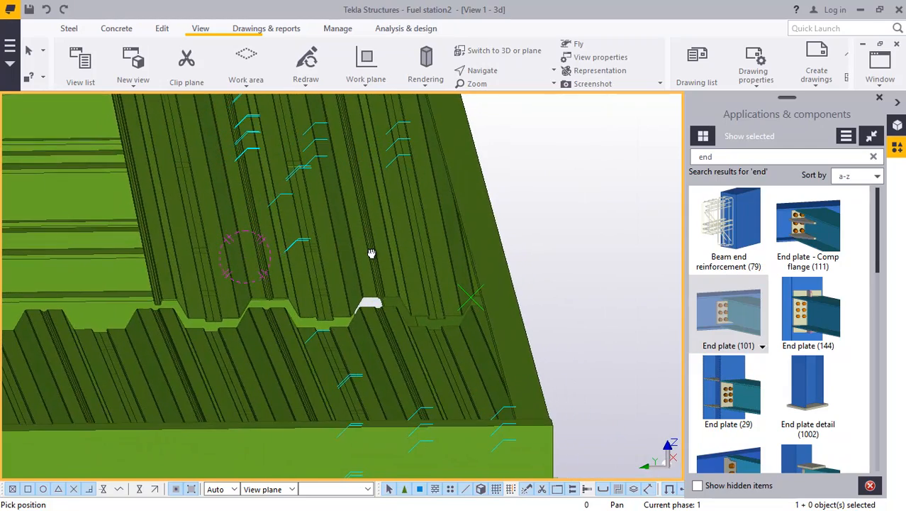
scroll(439, 293, up, 8)
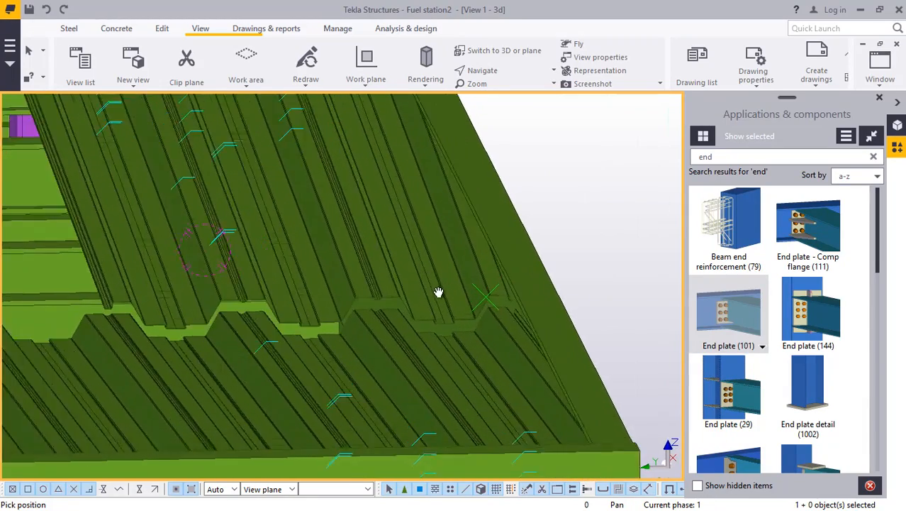
scroll(453, 305, up, 3)
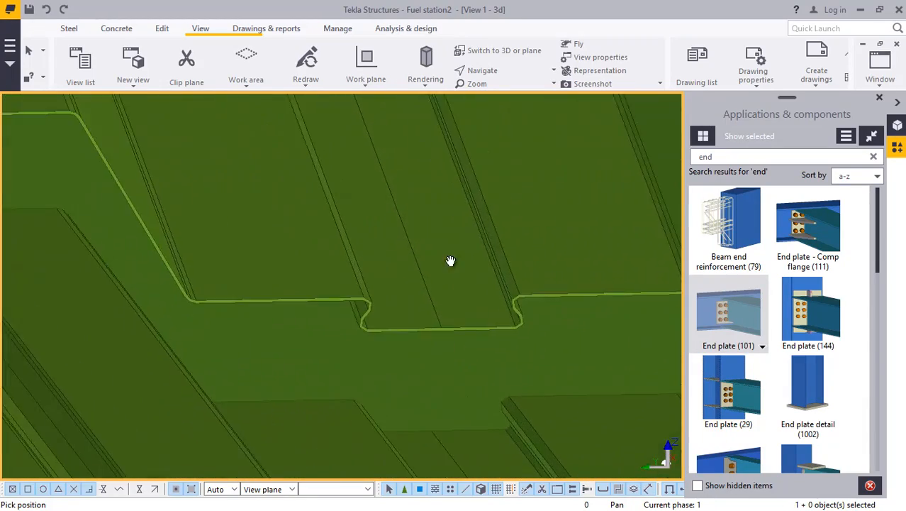
Copy the deck sheet 666 mm away from the edge beam, between the centres of its outer and inner bottom ribs.
right_click(442, 255)
click(464, 258)
right_click(450, 293)
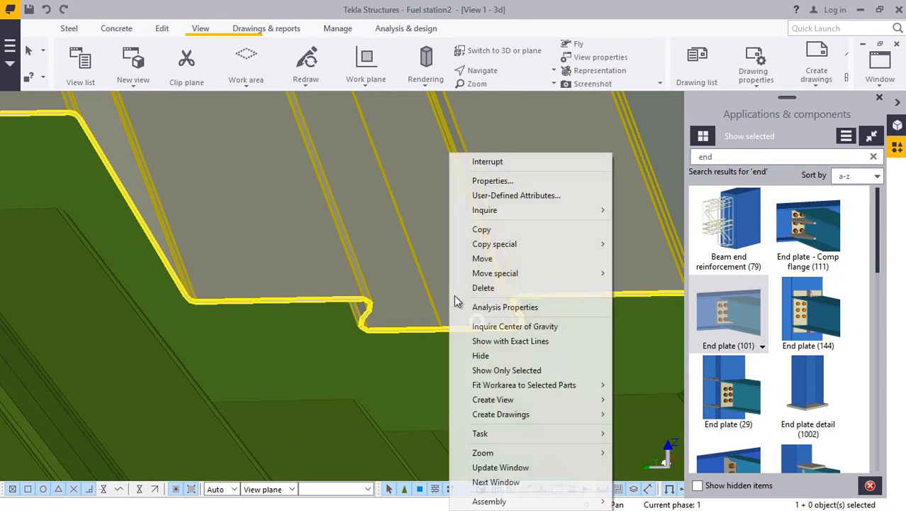
click(486, 230)
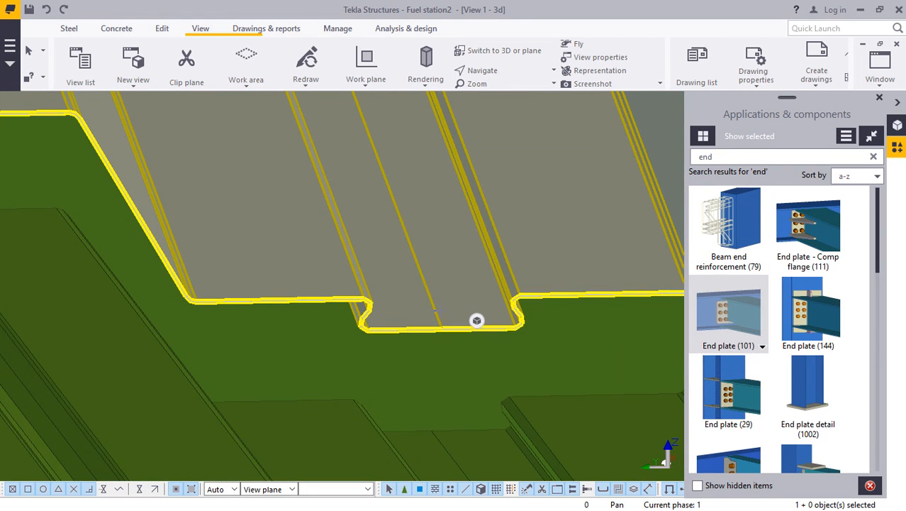
scroll(476, 321, up, 5)
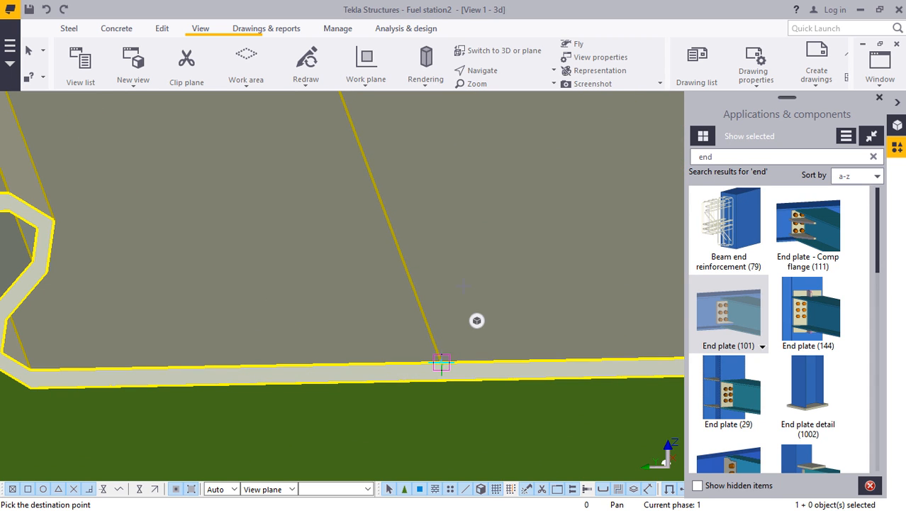
scroll(507, 277, down, 7)
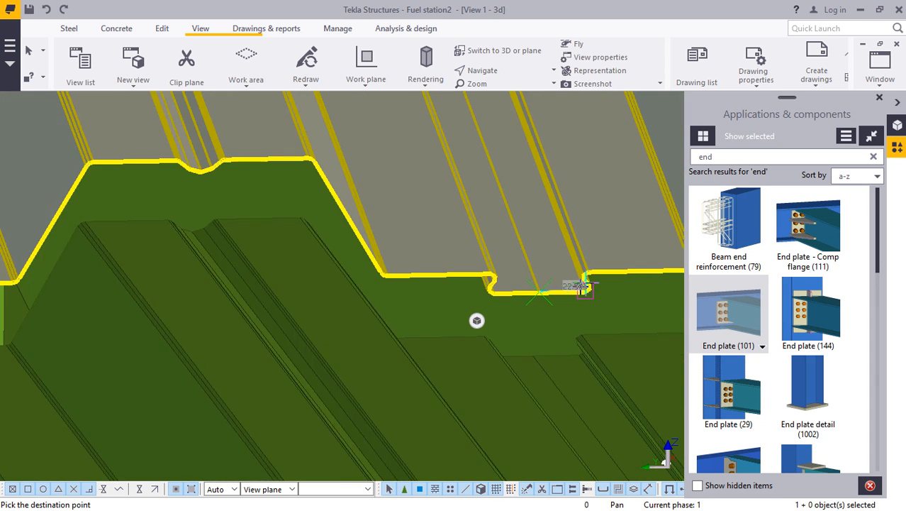
scroll(586, 287, down, 5)
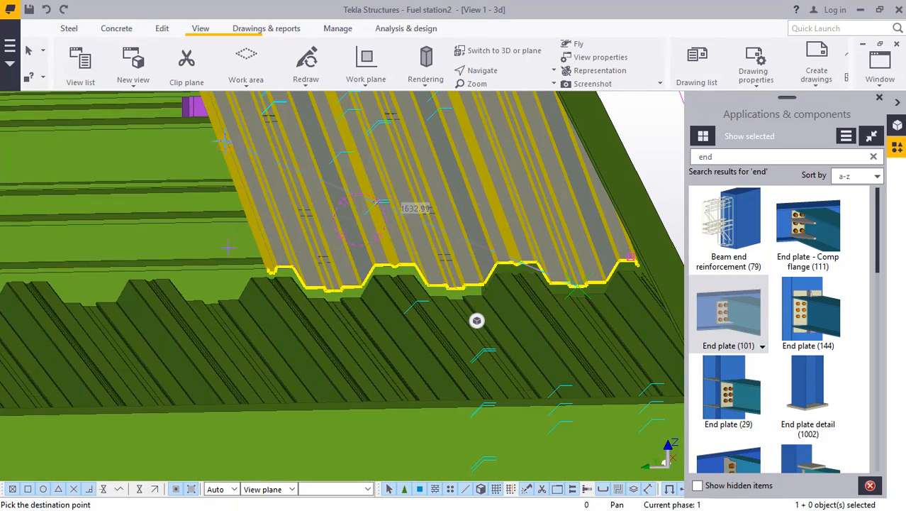
scroll(476, 321, up, 8)
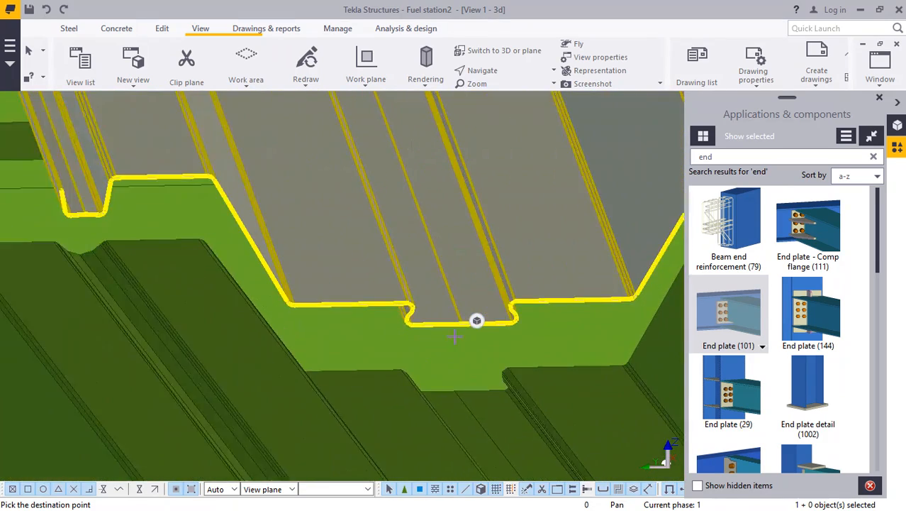
scroll(455, 337, up, 6)
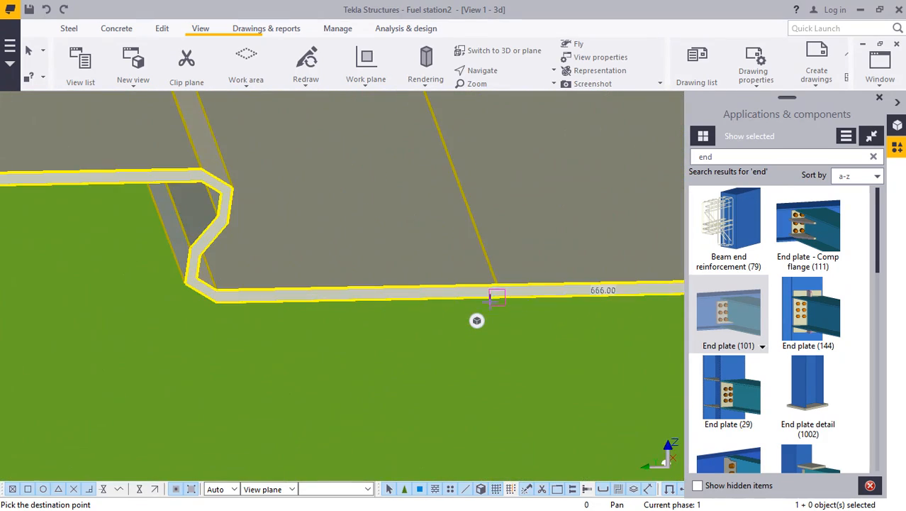
click(496, 295)
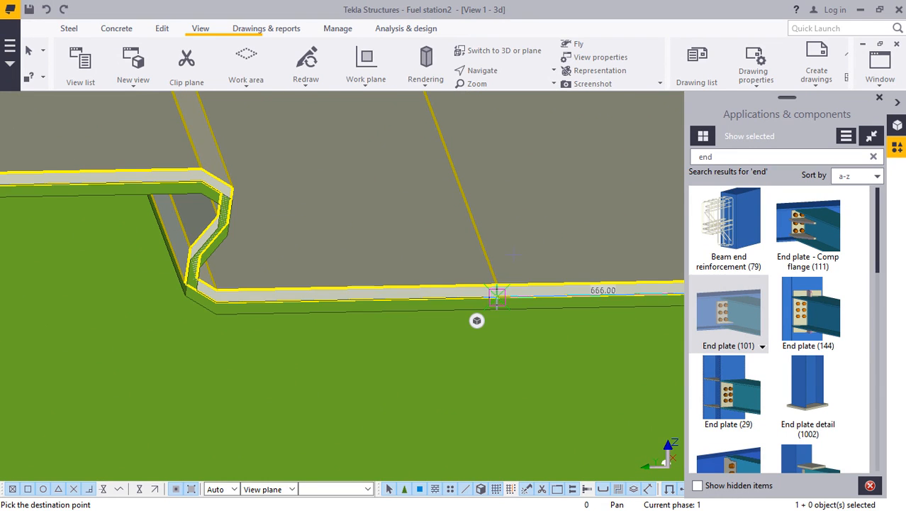
Place a second deck sheet copy 1332 mm from the original, at the first copy's inner bottom rib centre.
scroll(477, 320, down, 6)
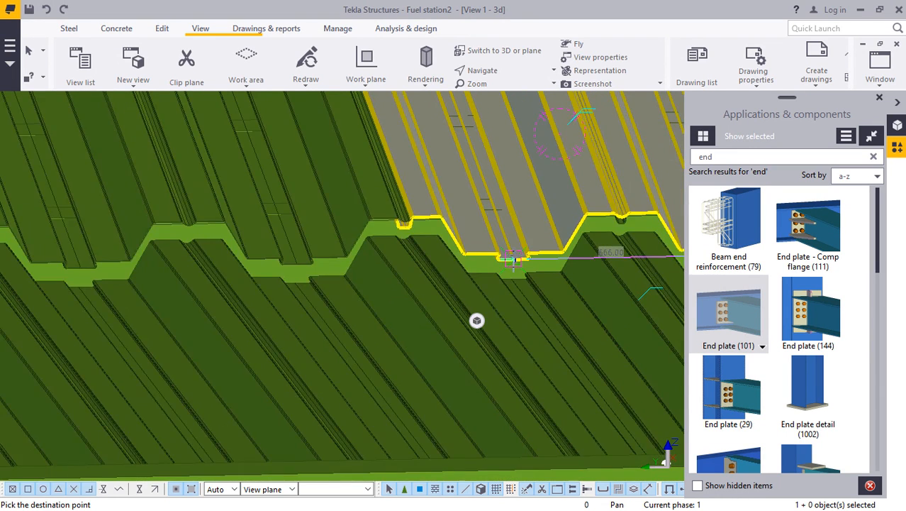
scroll(477, 321, down, 3)
scroll(477, 320, up, 5)
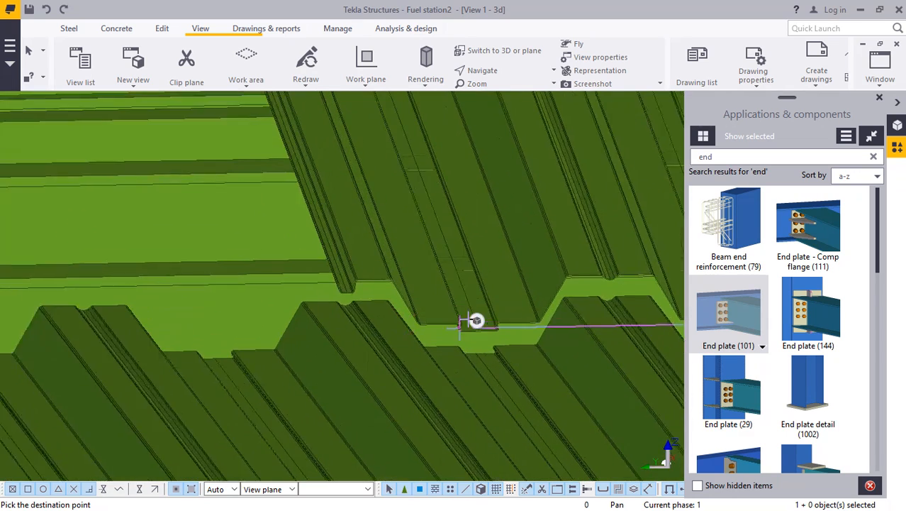
scroll(461, 327, up, 2)
scroll(330, 259, down, 2)
scroll(506, 344, up, 3)
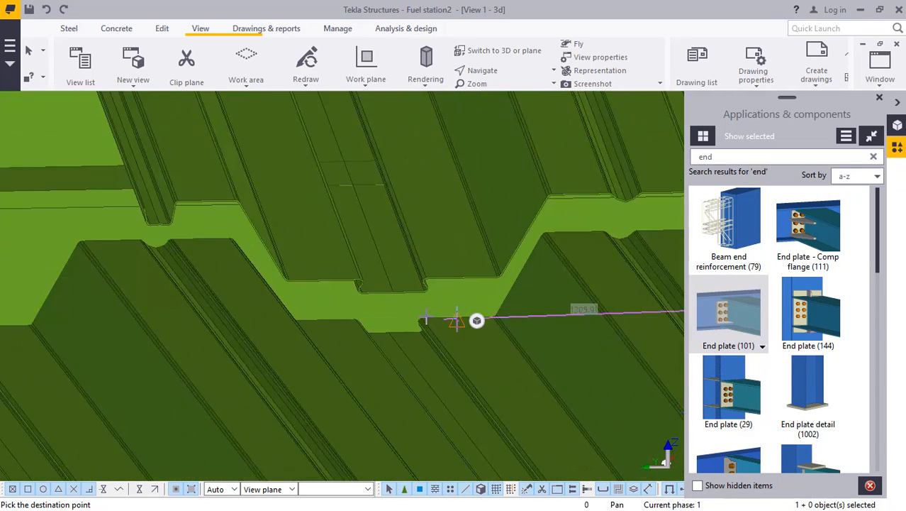
scroll(477, 321, up, 5)
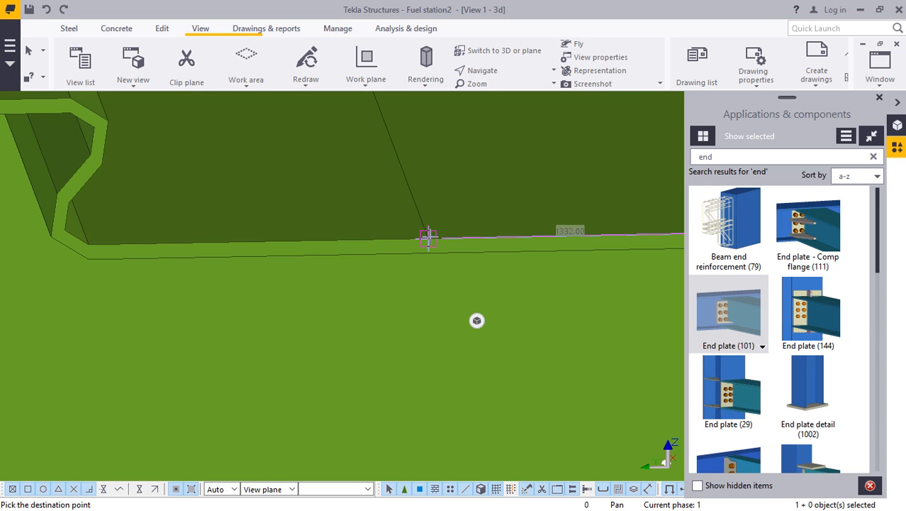
Place a third deck sheet copy 1998 mm from the original, at the second copy's inner bottom rib centre.
scroll(476, 320, down, 5)
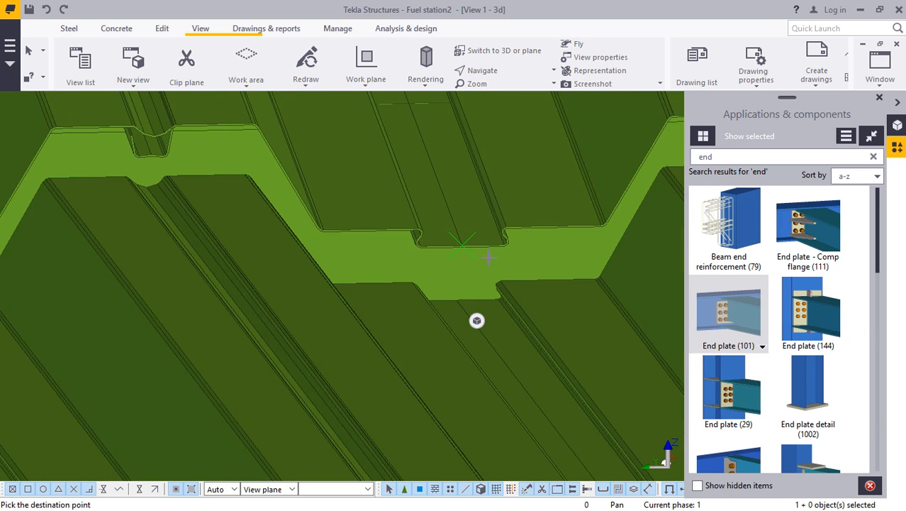
scroll(476, 320, up, 5)
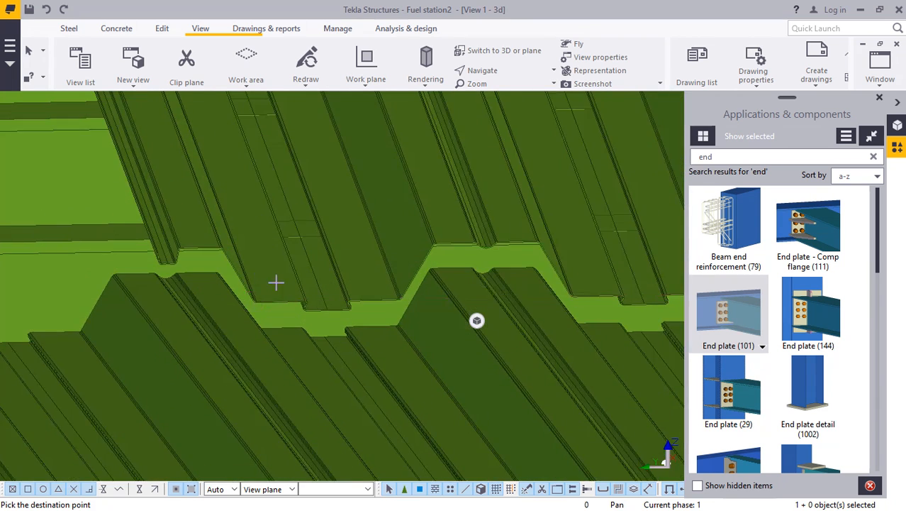
scroll(477, 320, up, 5)
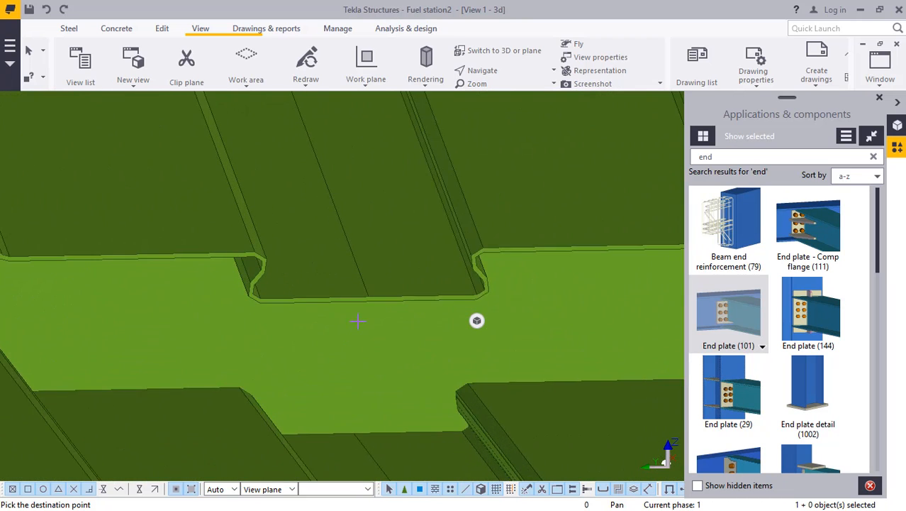
scroll(366, 313, up, 2)
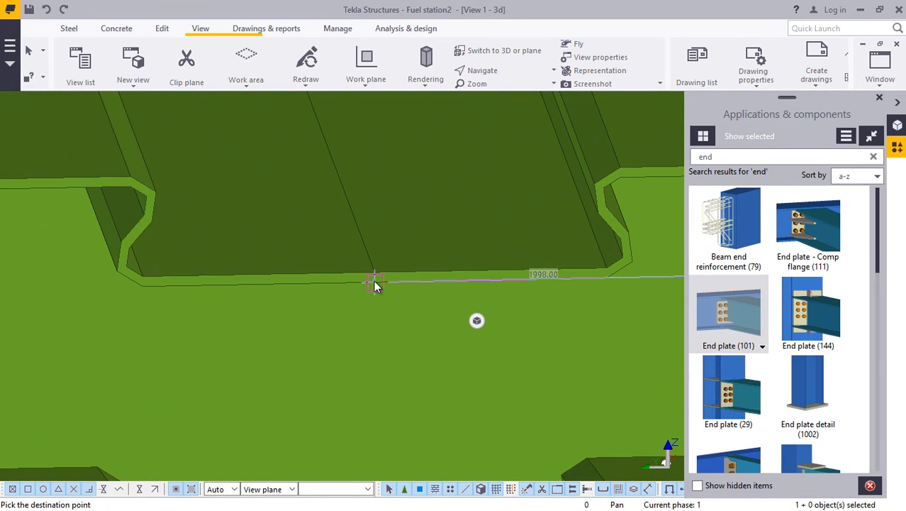
click(374, 280)
Place a fourth deck sheet copy 2664 mm from the original, at the third copy's inner bottom rib centre.
scroll(383, 291, down, 5)
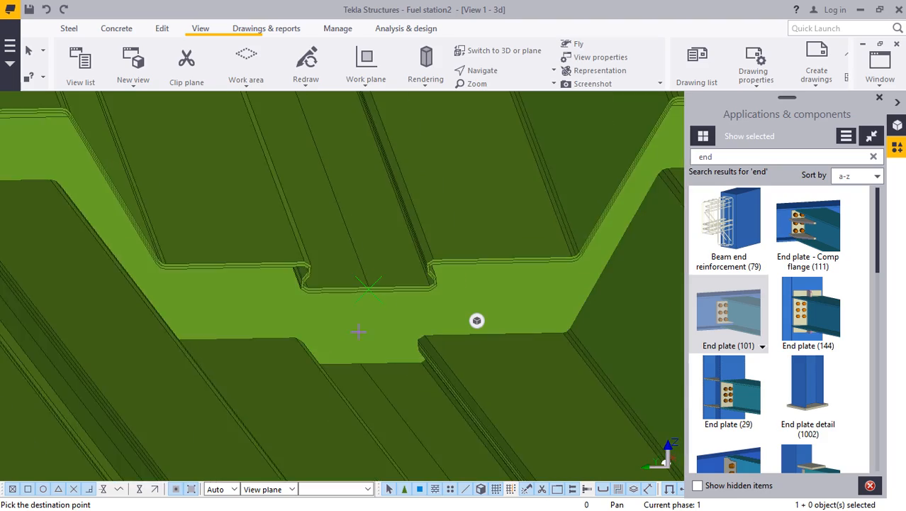
scroll(381, 337, down, 4)
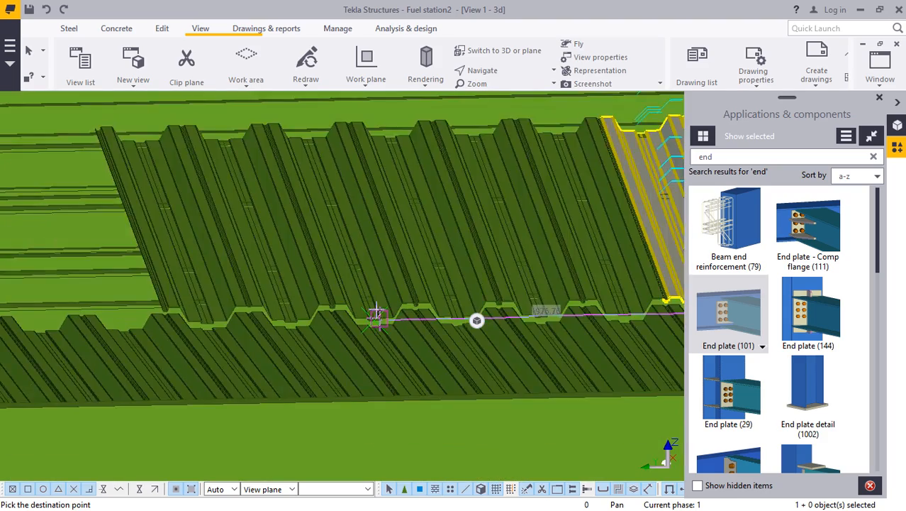
scroll(212, 314, up, 8)
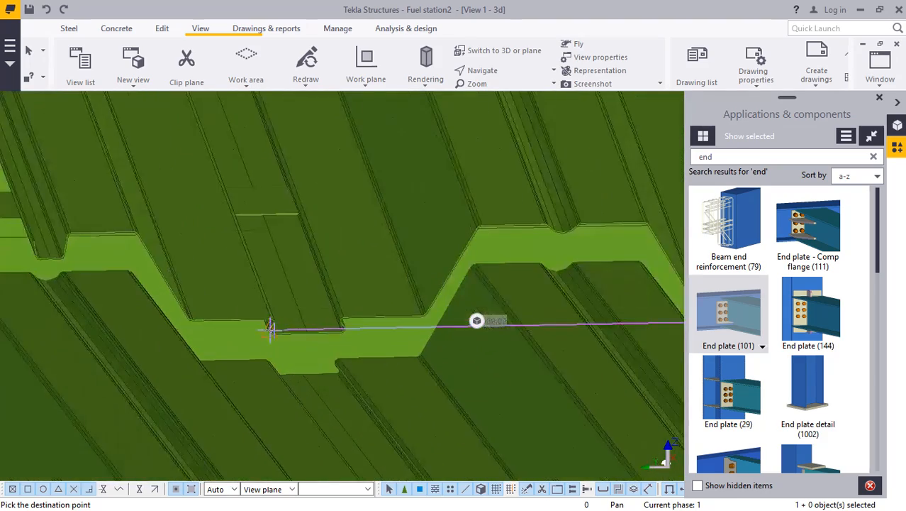
scroll(306, 341, up, 6)
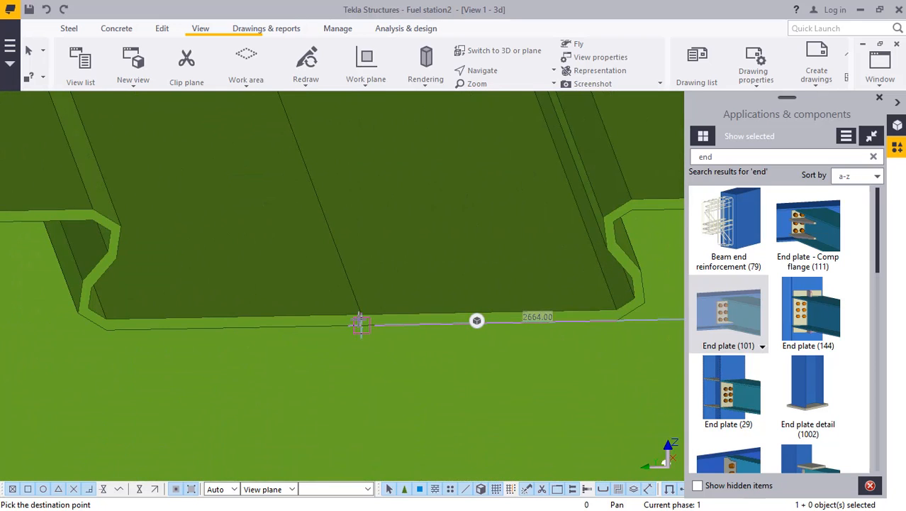
Undo all deck sheet copies placed at 666 mm steps from the original sheet, and end the copy command.
scroll(354, 341, down, 8)
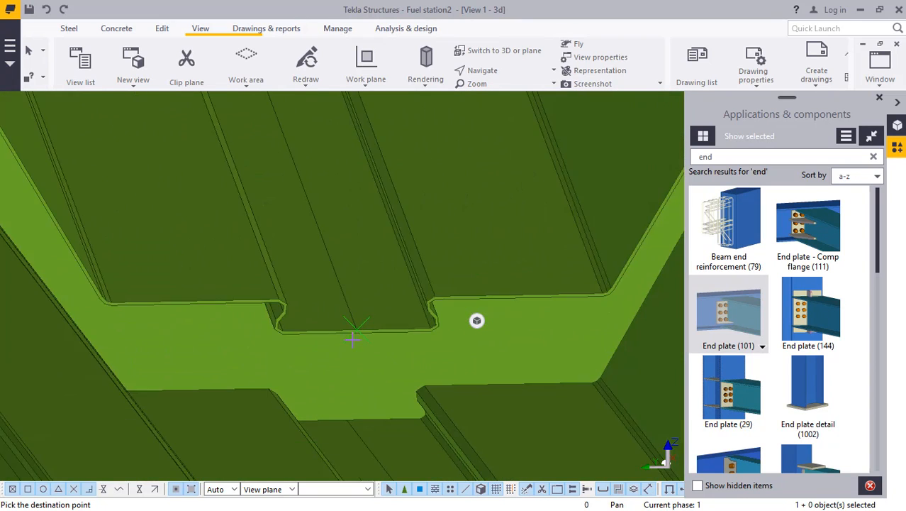
scroll(346, 330, down, 5)
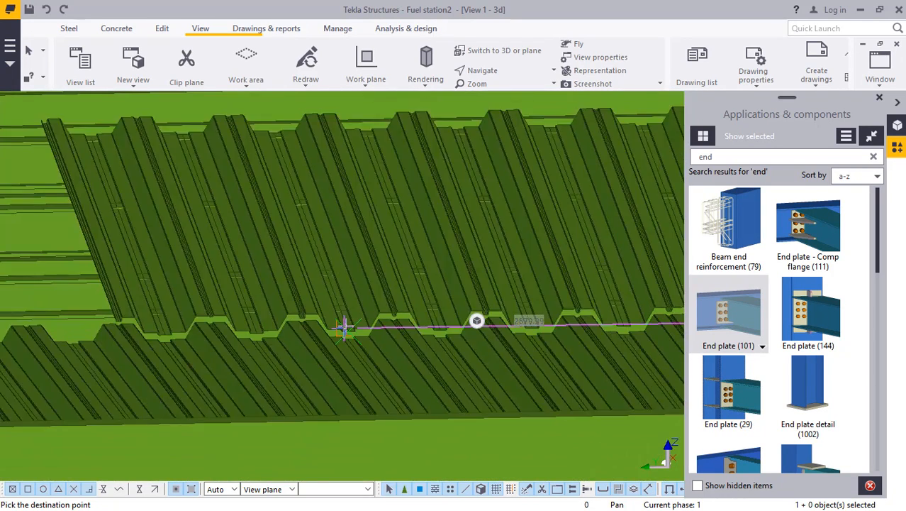
scroll(213, 297, up, 8)
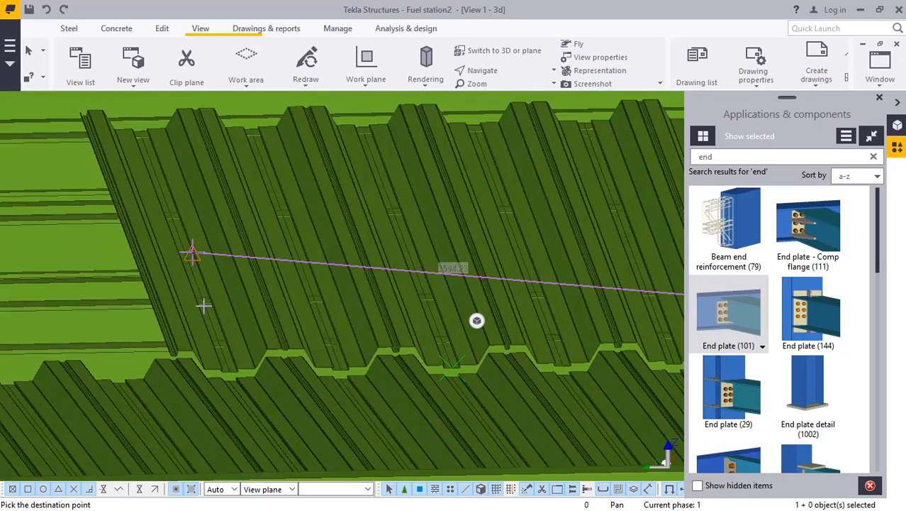
scroll(195, 305, up, 5)
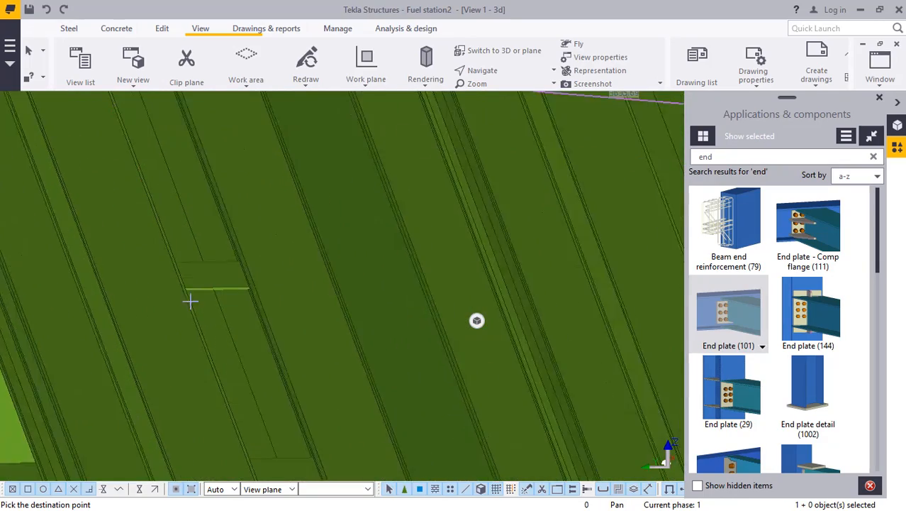
click(48, 12)
scroll(252, 298, down, 5)
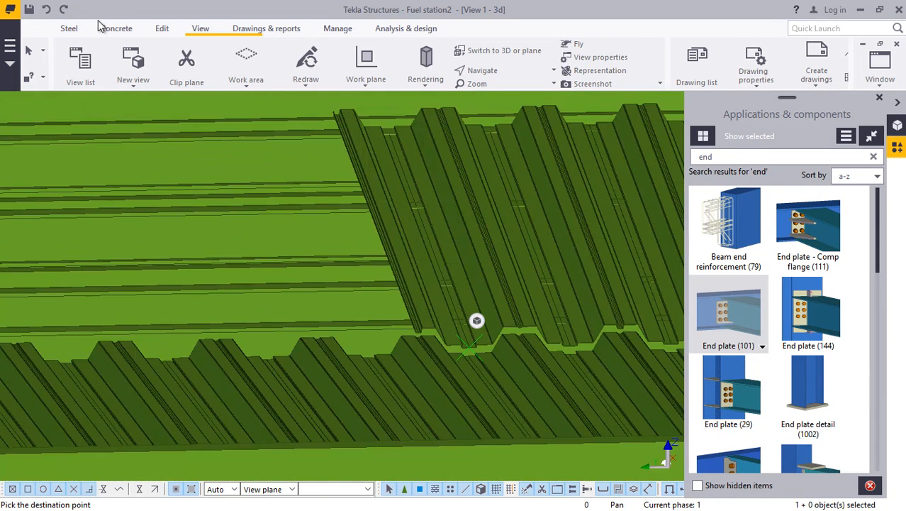
click(47, 11)
scroll(468, 347, down, 3)
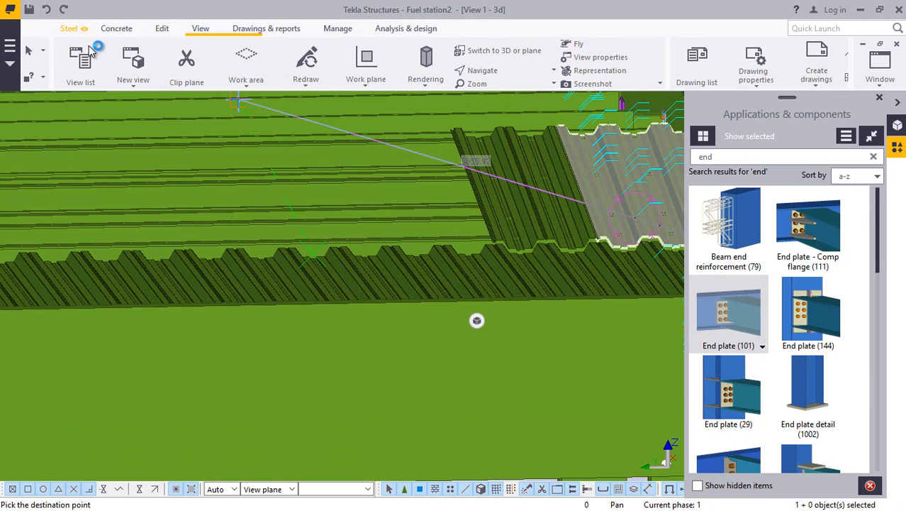
click(46, 12)
scroll(97, 118, down, 5)
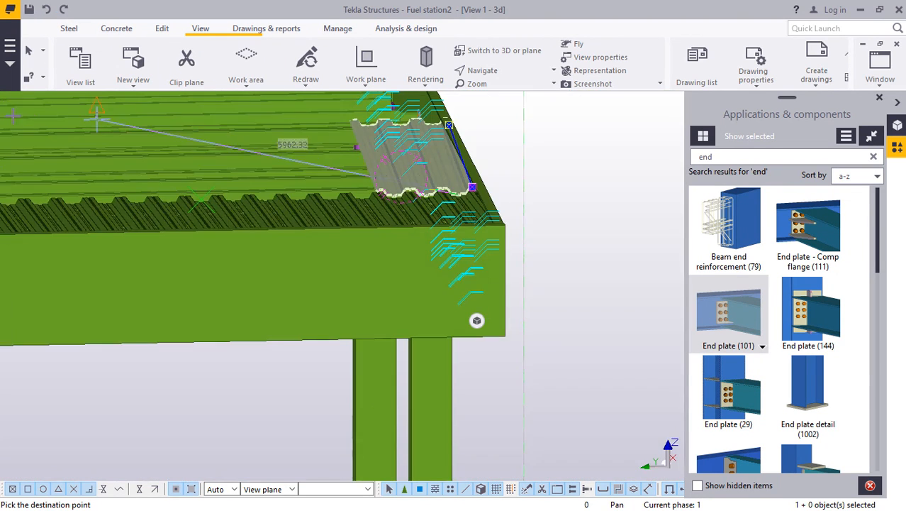
scroll(361, 153, up, 3)
scroll(567, 136, up, 2)
right_click(567, 138)
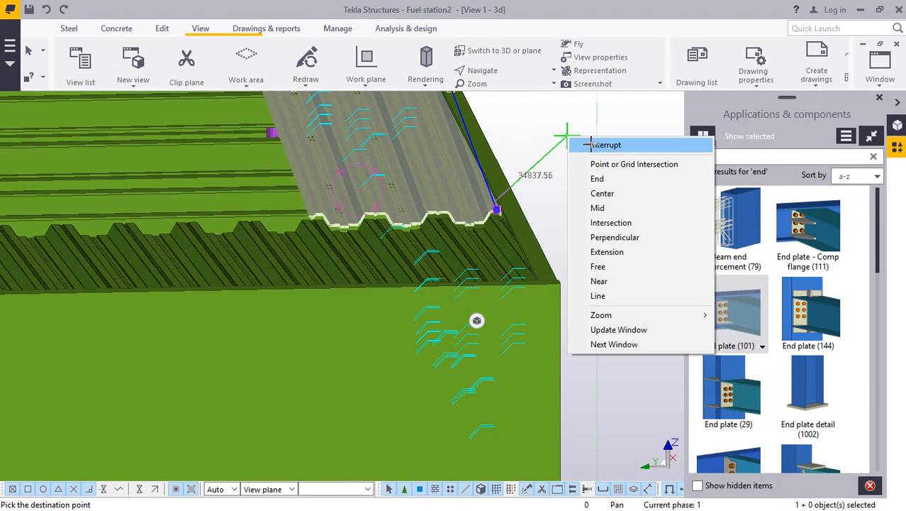
click(607, 144)
Try to copy the original deck sheet from the underside centre of its outer top rib to the centre of its inner top rib.
scroll(482, 216, up, 2)
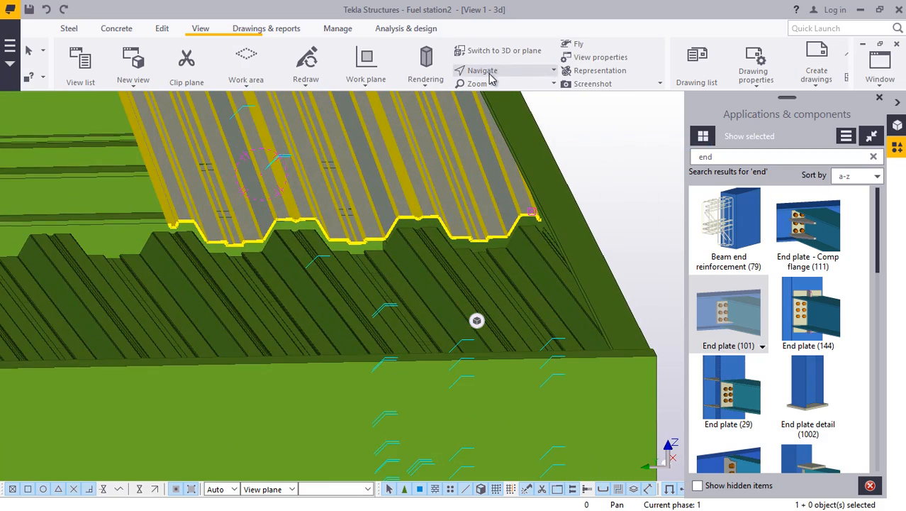
click(502, 90)
drag(453, 195, 531, 216)
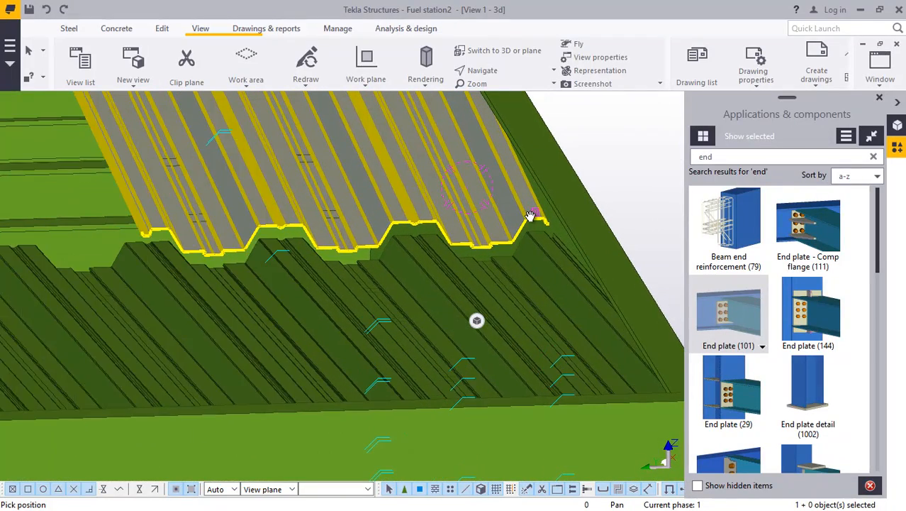
scroll(532, 216, up, 5)
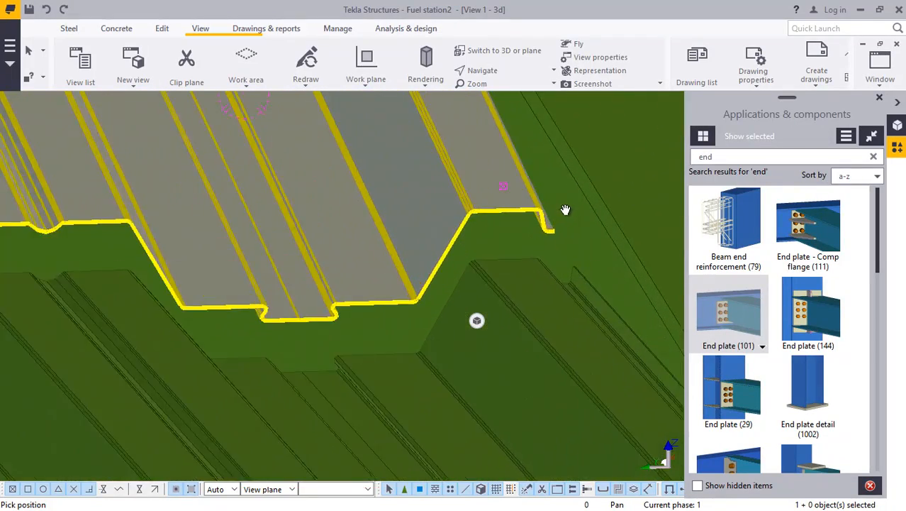
scroll(542, 213, up, 3)
right_click(391, 155)
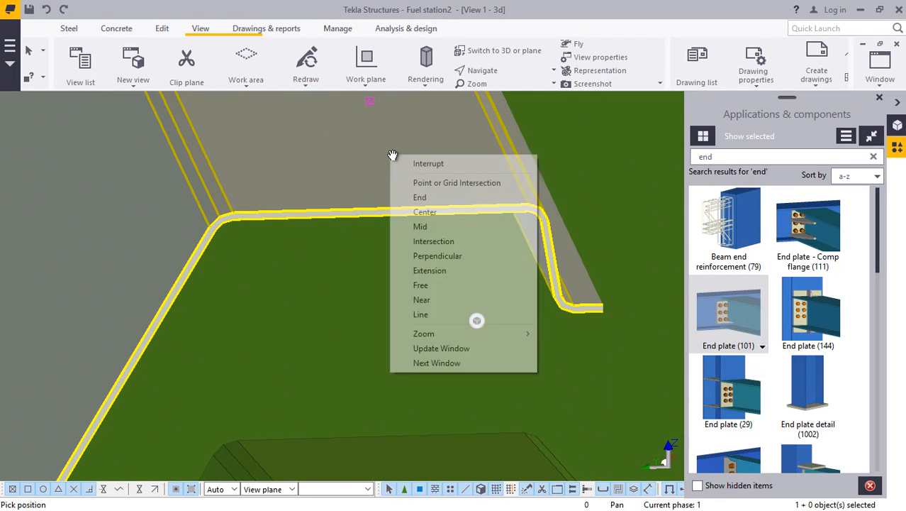
click(410, 166)
right_click(423, 163)
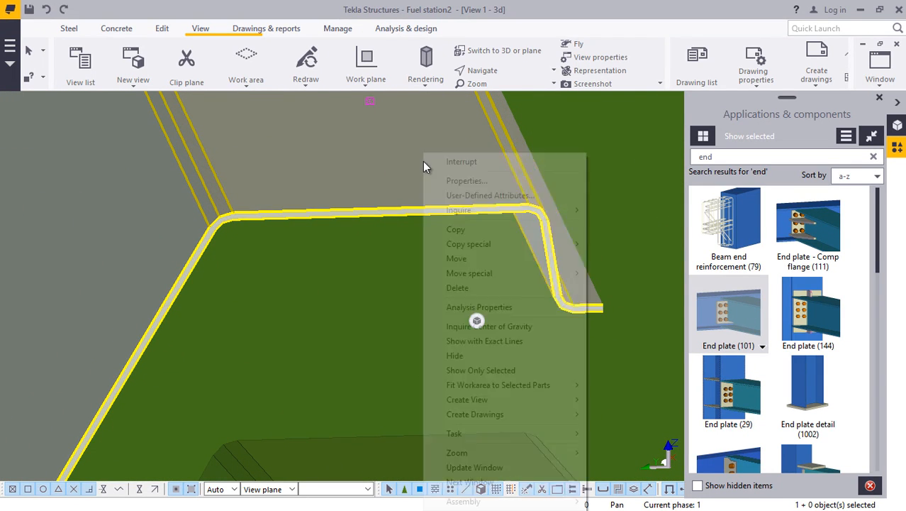
click(469, 234)
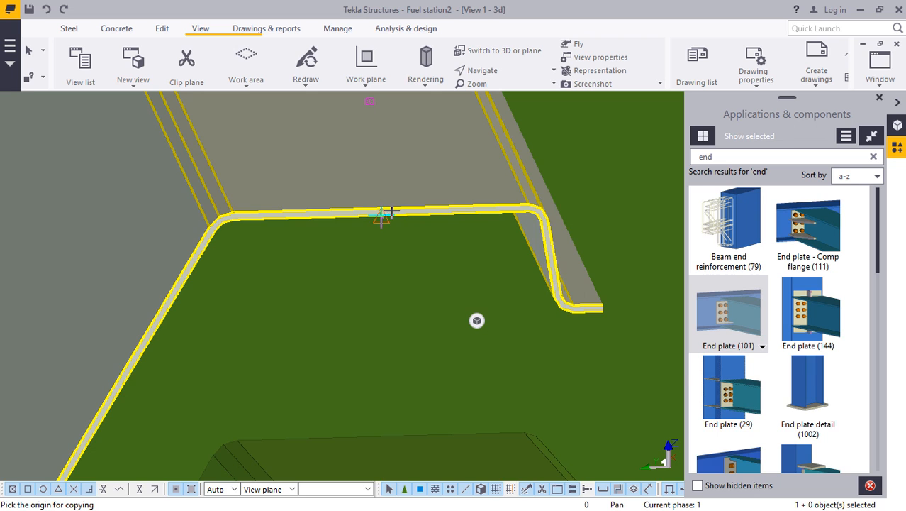
scroll(391, 211, up, 3)
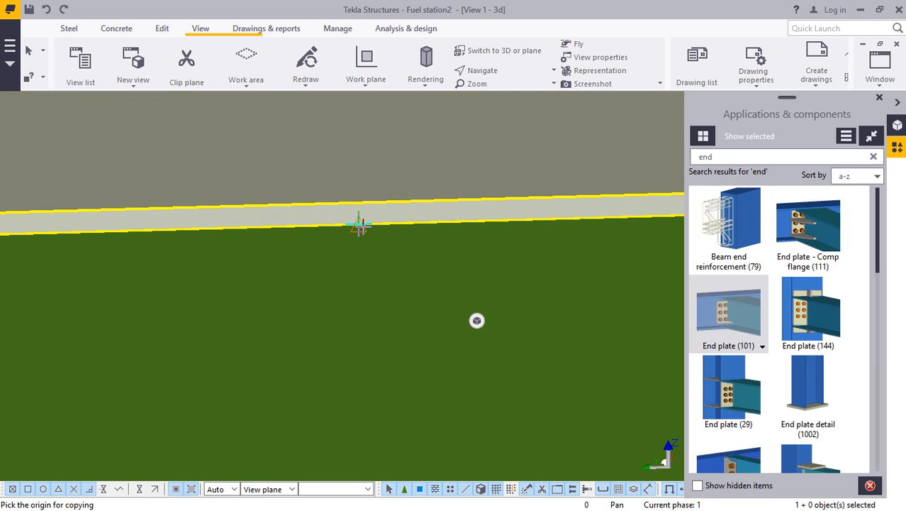
scroll(398, 247, down, 5)
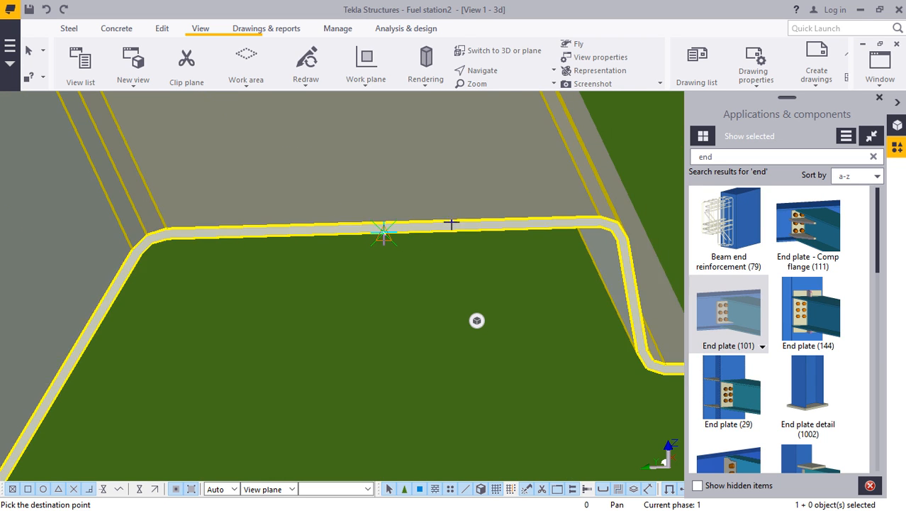
scroll(457, 185, down, 4)
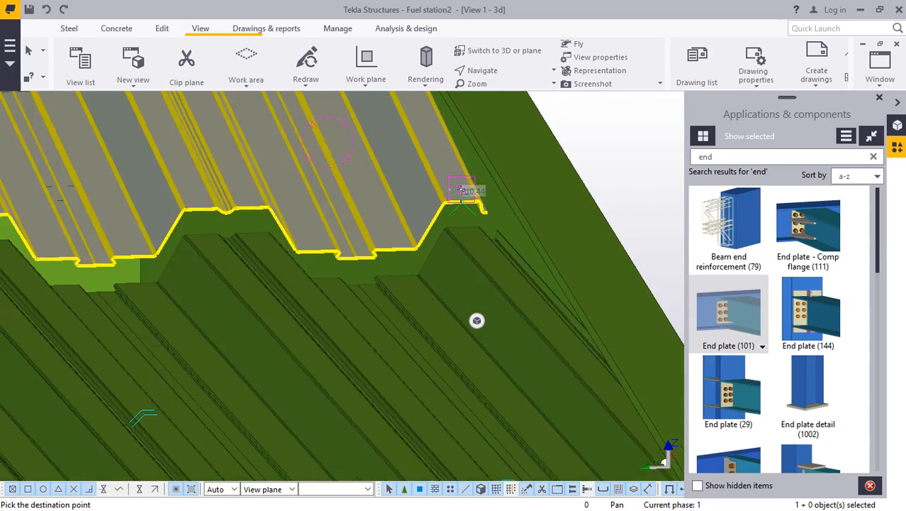
scroll(477, 320, up, 6)
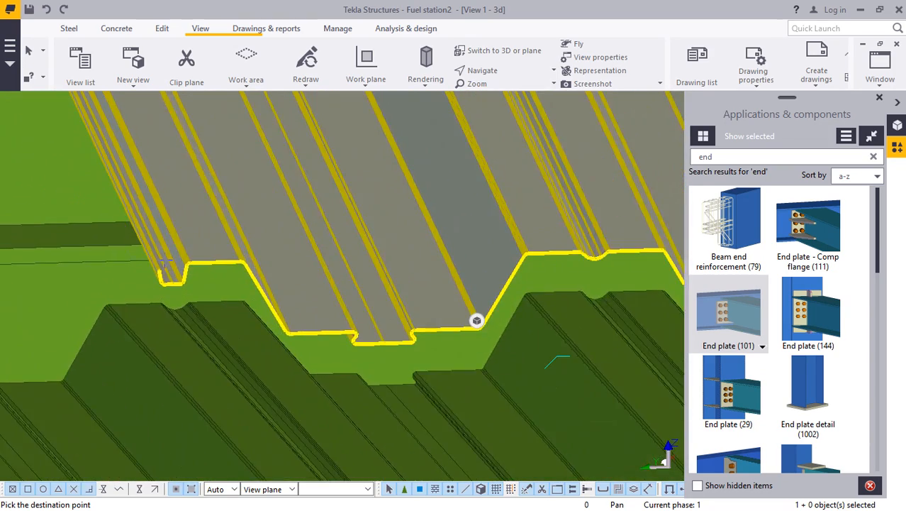
scroll(477, 320, up, 3)
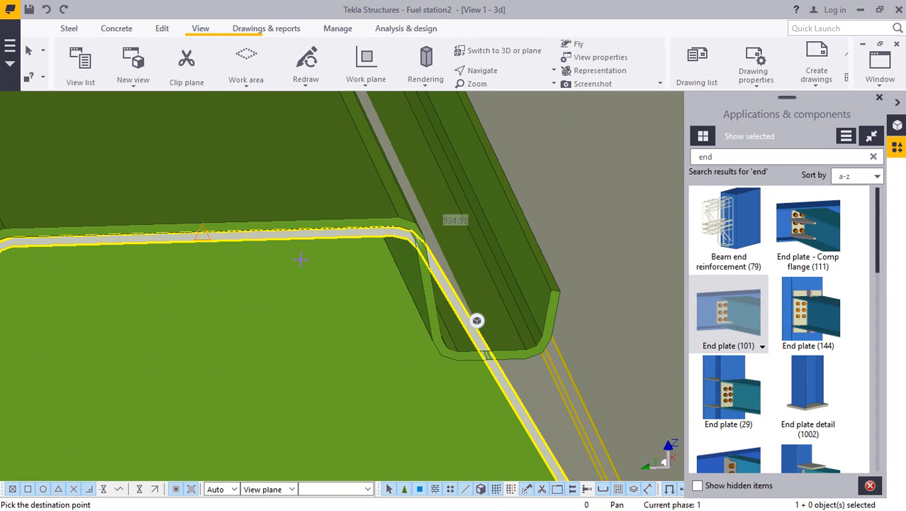
scroll(477, 320, down, 6)
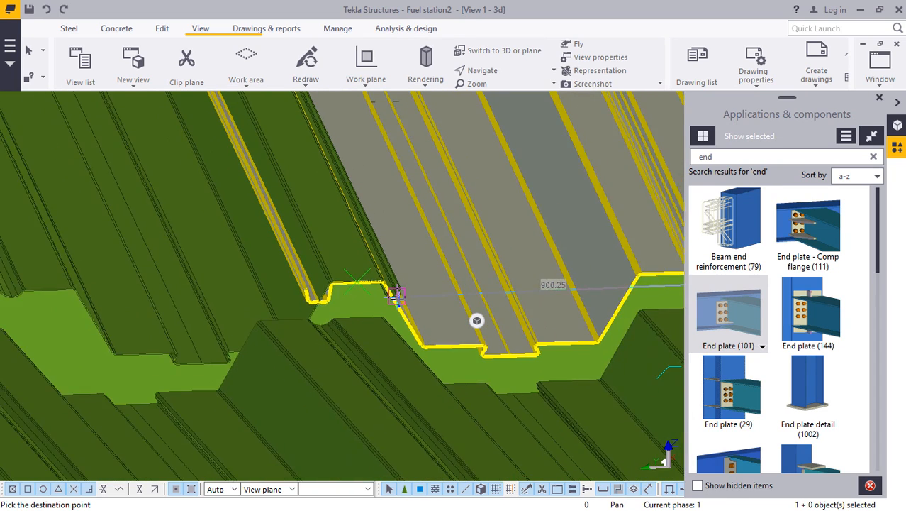
Undo the deck sheet copy made between the top ribs, and end the copy command.
scroll(476, 319, down, 2)
scroll(476, 320, down, 3)
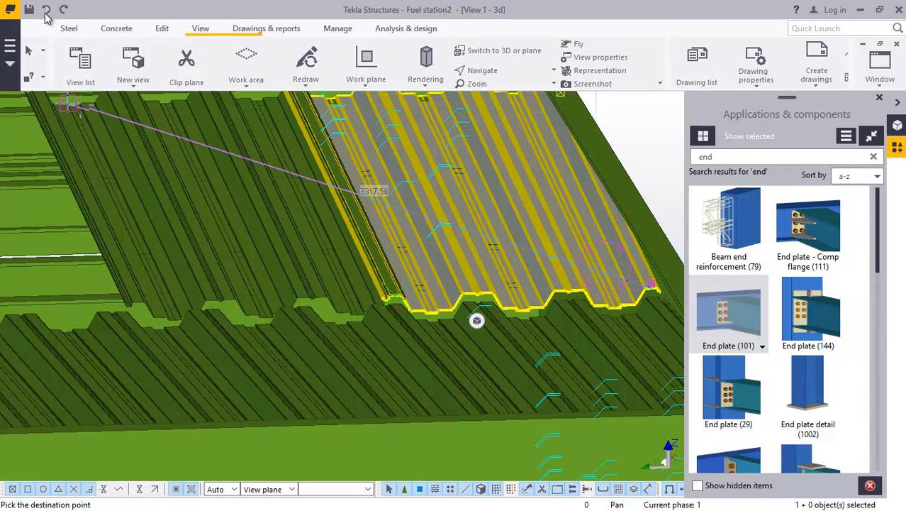
scroll(476, 320, up, 8)
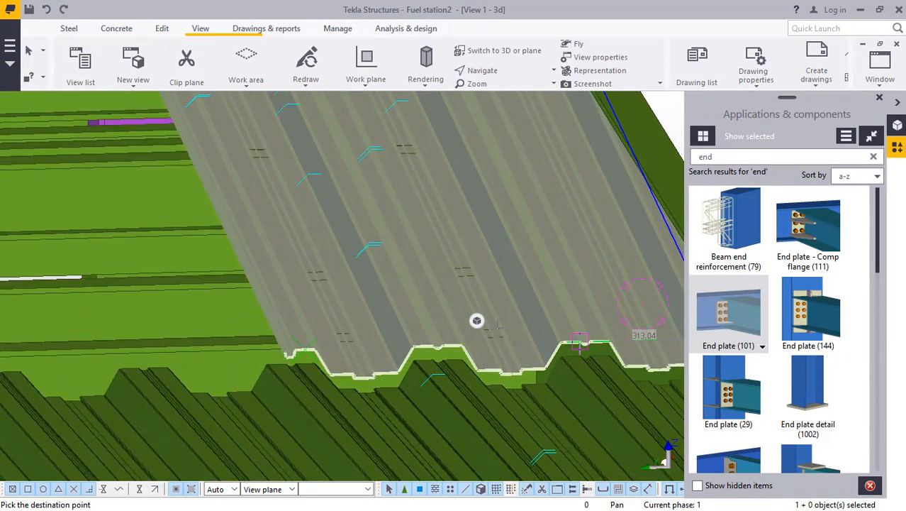
right_click(476, 320)
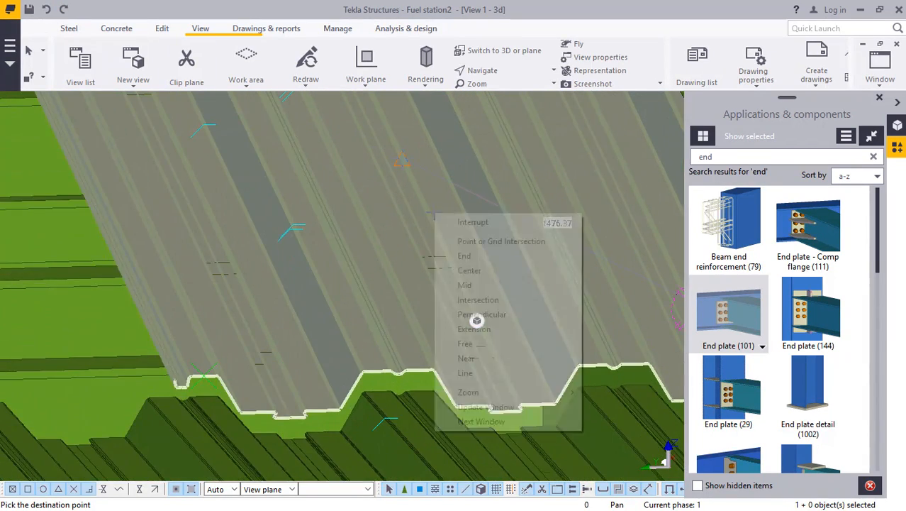
ctrl+middle_drag(472, 255, 496, 109)
Copy the original deck sheet 666 mm, from the underside centre of its outer bottom rib to the upper-face centre of its inner bottom rib.
click(491, 74)
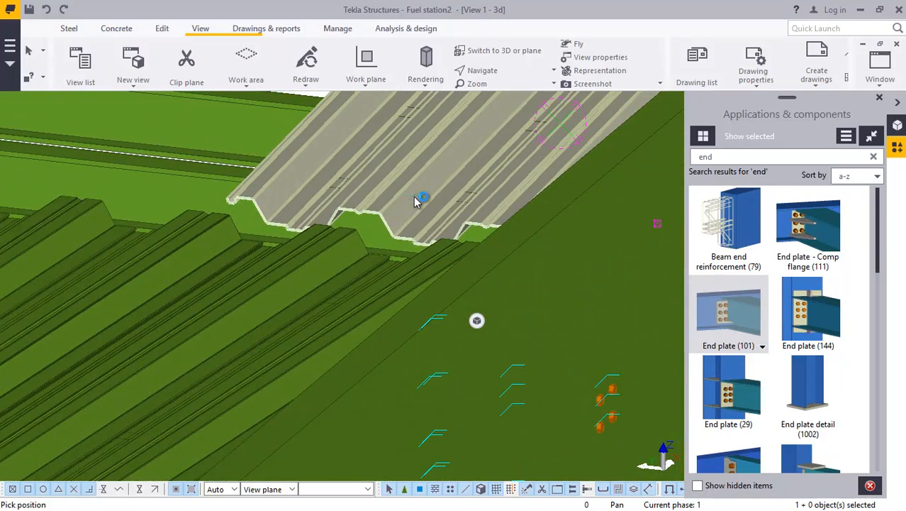
ctrl+middle_drag(485, 193, 530, 204)
scroll(619, 217, up, 10)
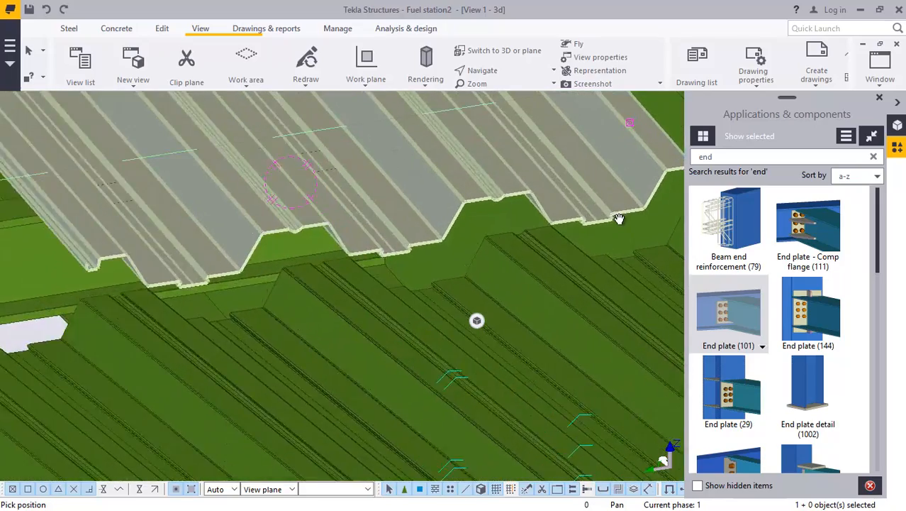
scroll(561, 220, up, 8)
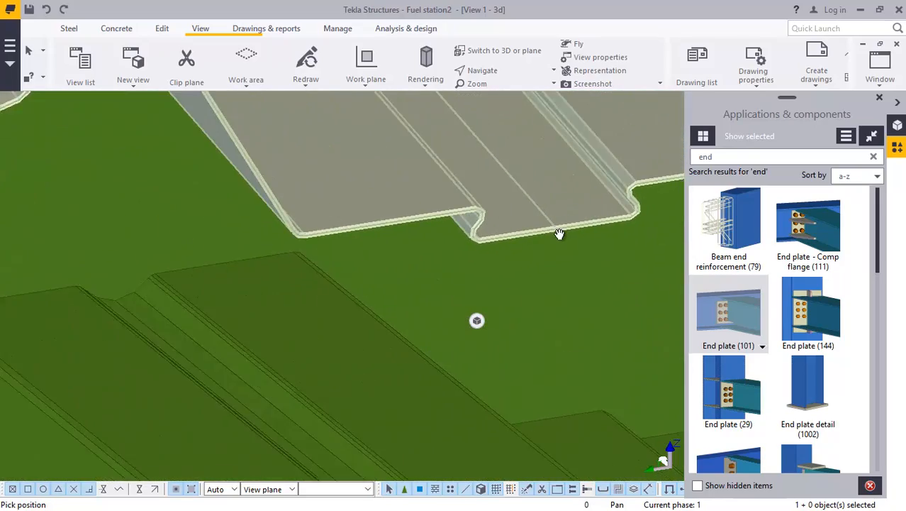
right_click(529, 177)
click(560, 186)
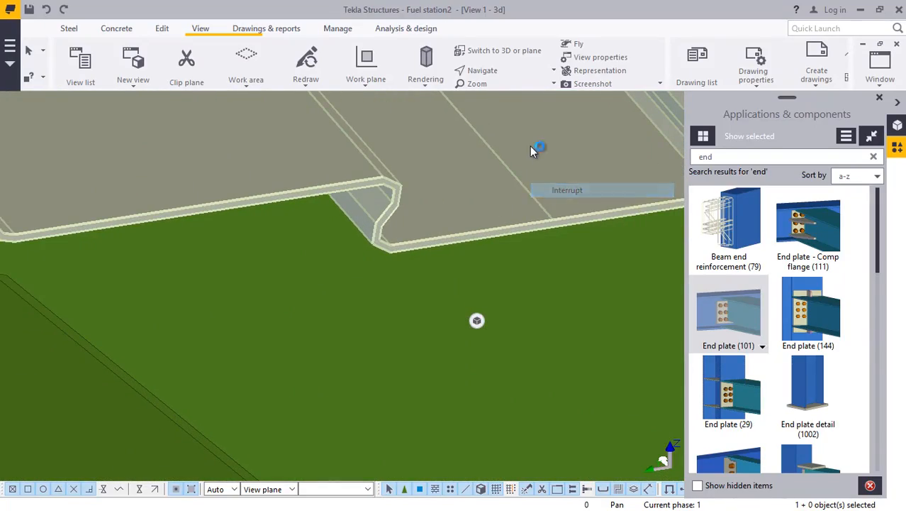
right_click(530, 145)
click(561, 221)
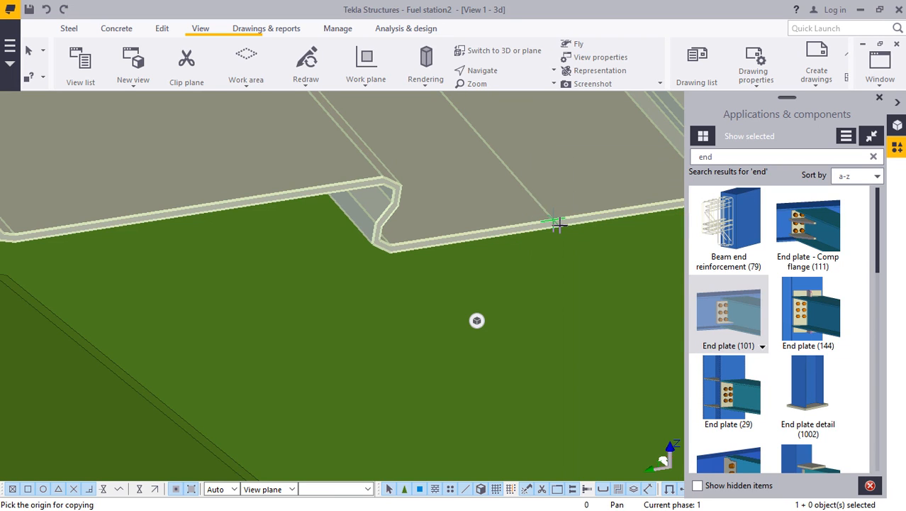
scroll(553, 225, up, 4)
scroll(564, 233, up, 4)
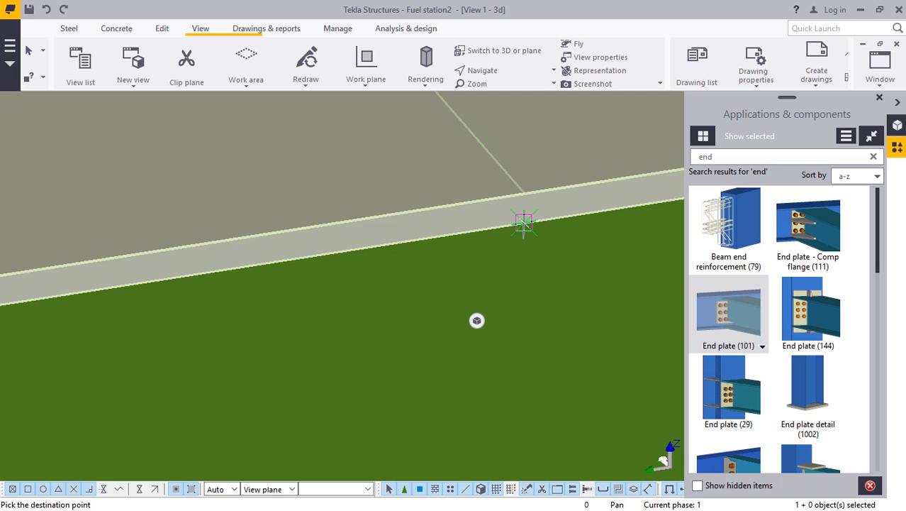
scroll(527, 226, down, 2)
scroll(558, 234, down, 6)
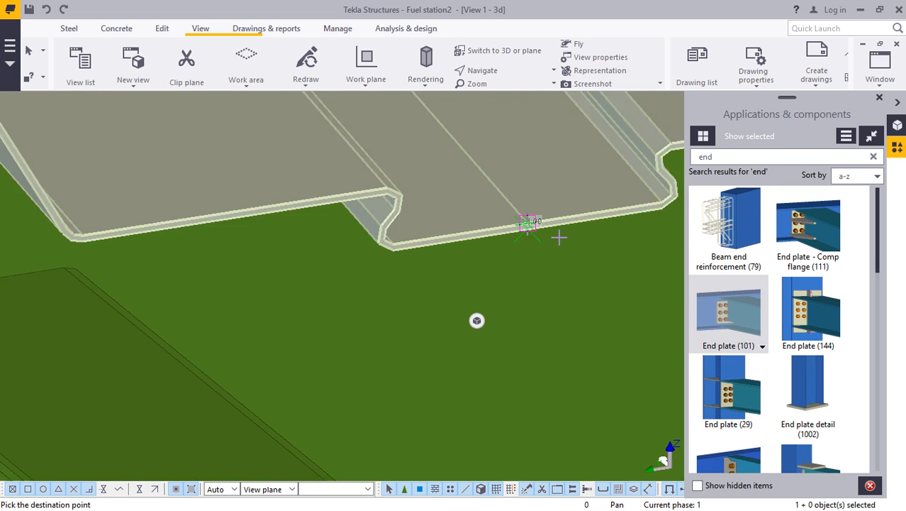
scroll(564, 233, down, 2)
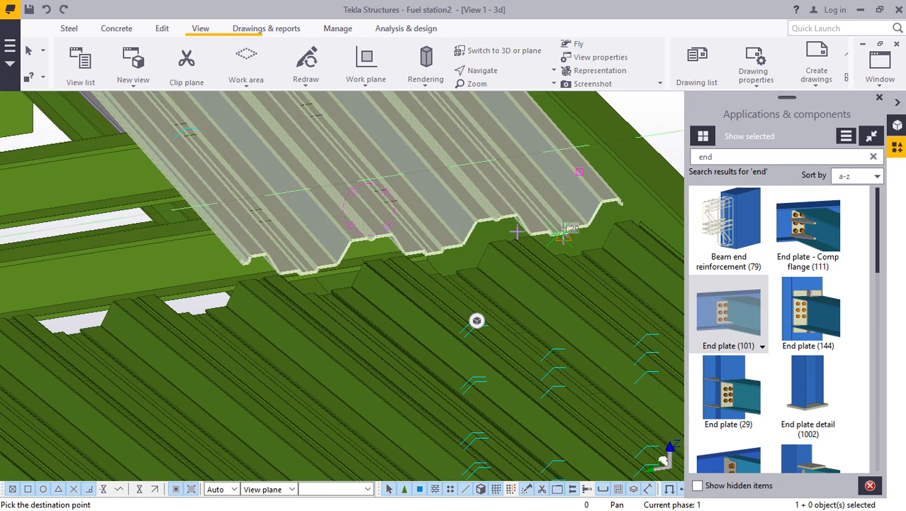
scroll(314, 251, up, 8)
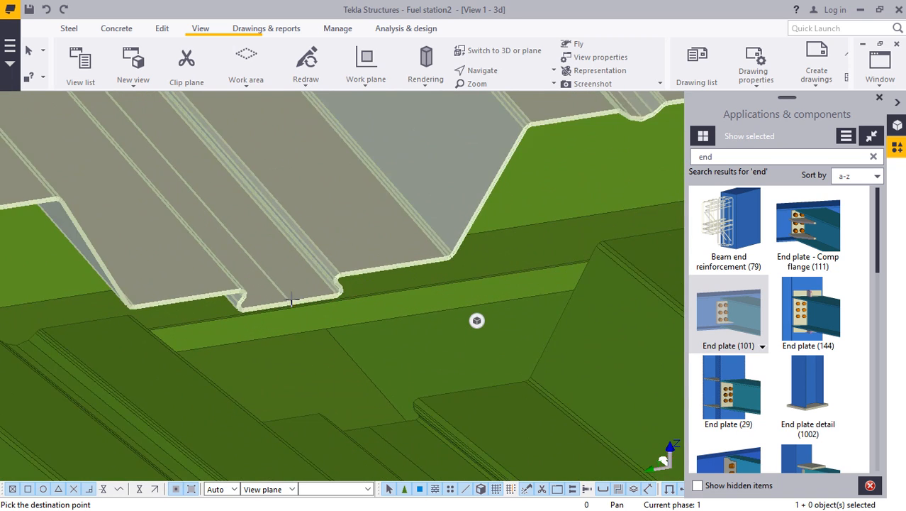
scroll(284, 305, up, 6)
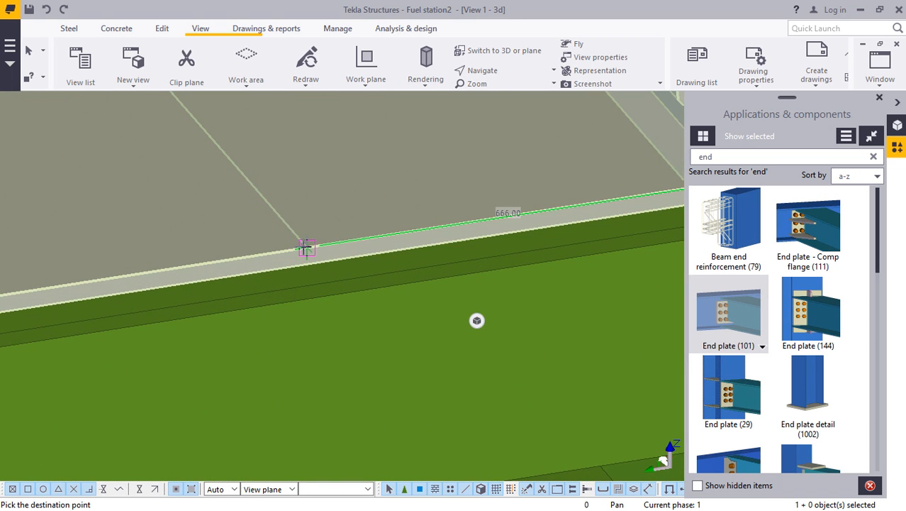
scroll(307, 248, down, 5)
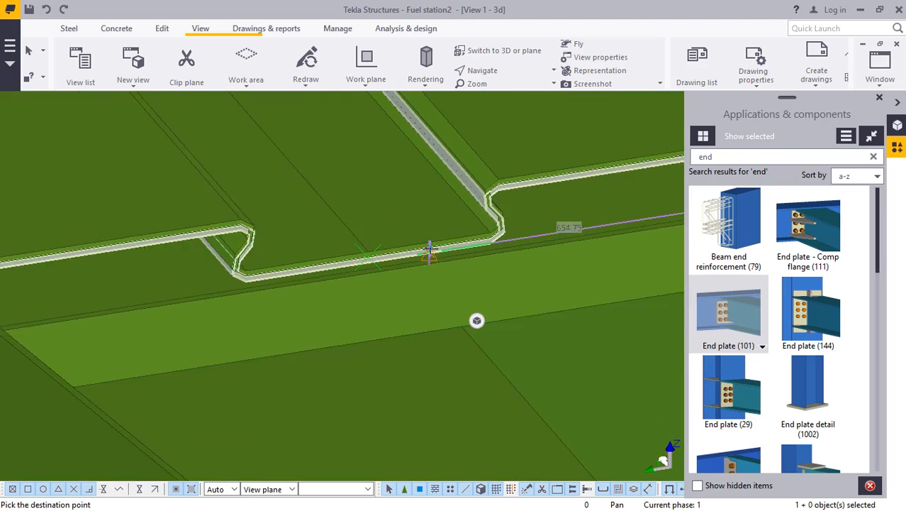
scroll(463, 243, down, 6)
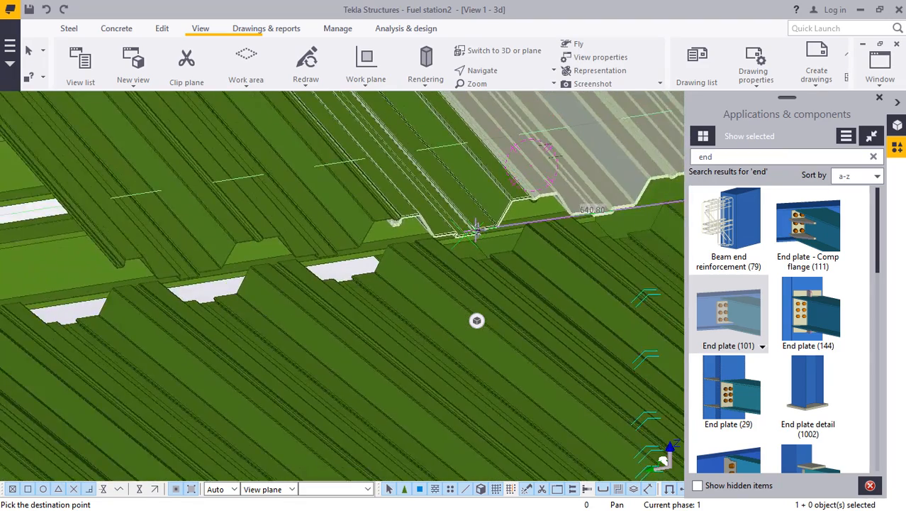
Copy the deck sheet to the next bottom-rib centre, 1332 mm from the copy's base point.
scroll(323, 319, up, 6)
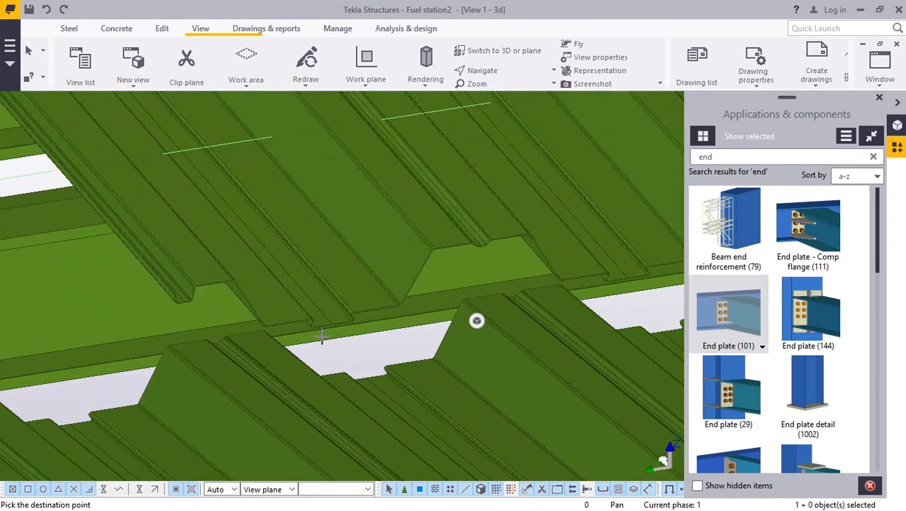
scroll(340, 304, up, 6)
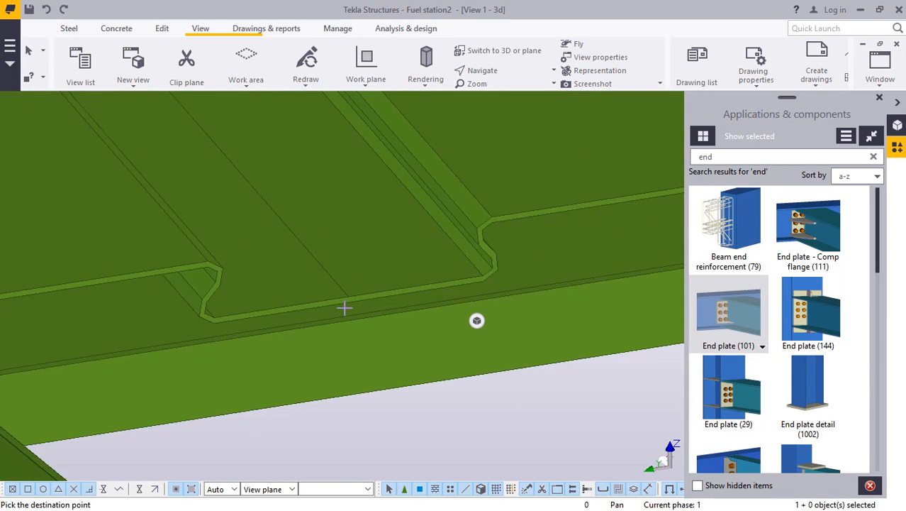
scroll(350, 304, up, 4)
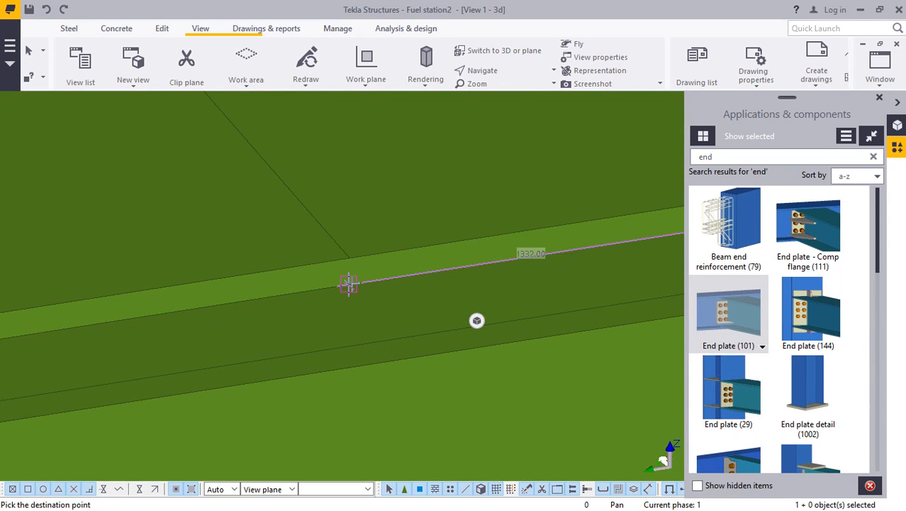
scroll(387, 297, down, 2)
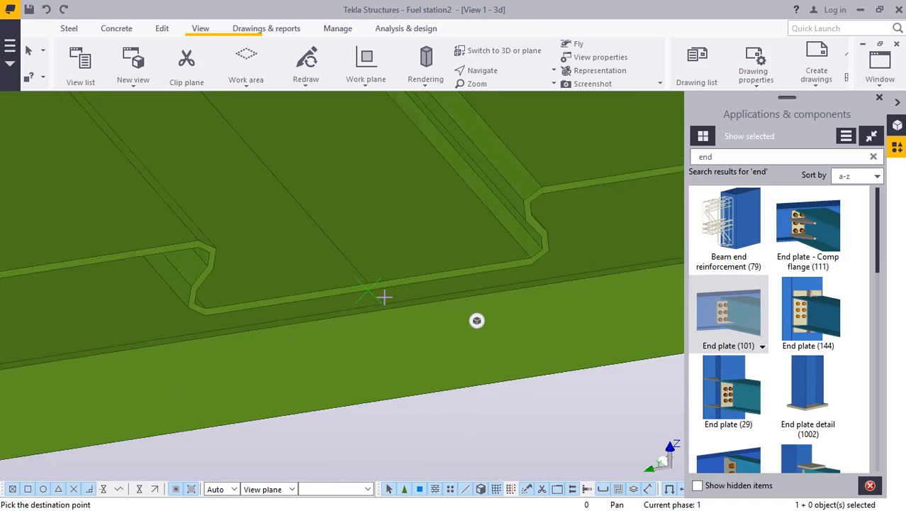
Add another deck sheet copy at the bottom-rib centre 1998 mm from the base point.
scroll(384, 298, down, 5)
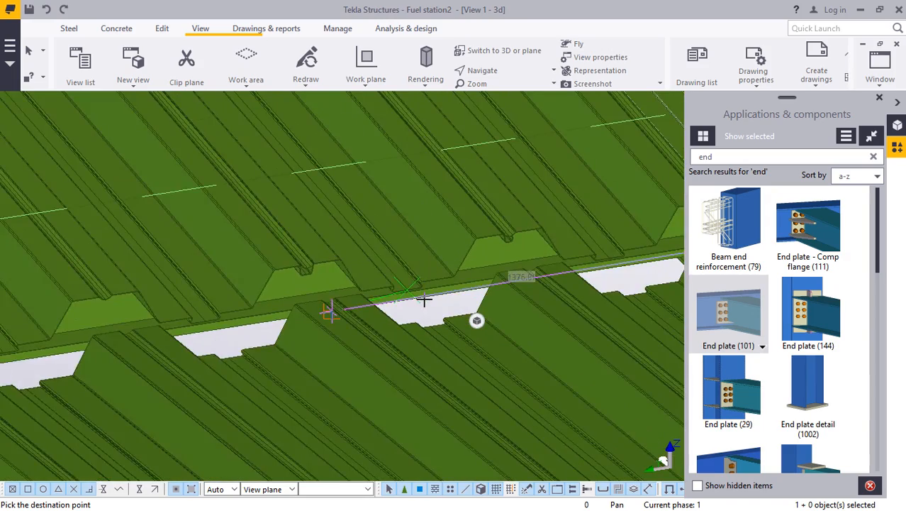
scroll(426, 294, down, 5)
scroll(252, 312, up, 4)
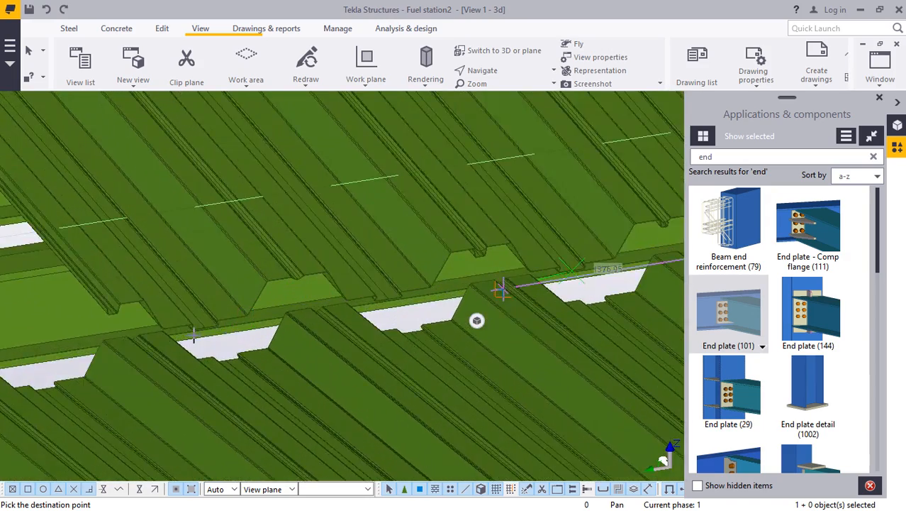
scroll(193, 335, up, 6)
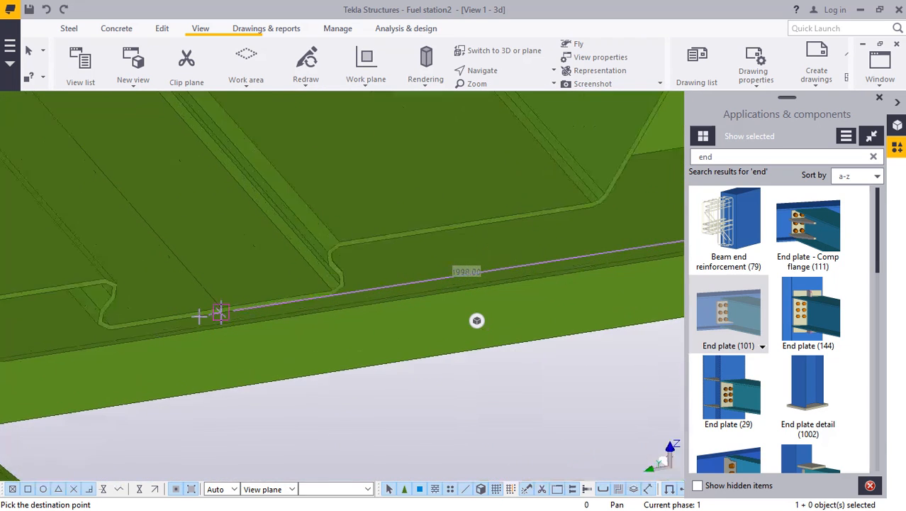
scroll(206, 311, up, 5)
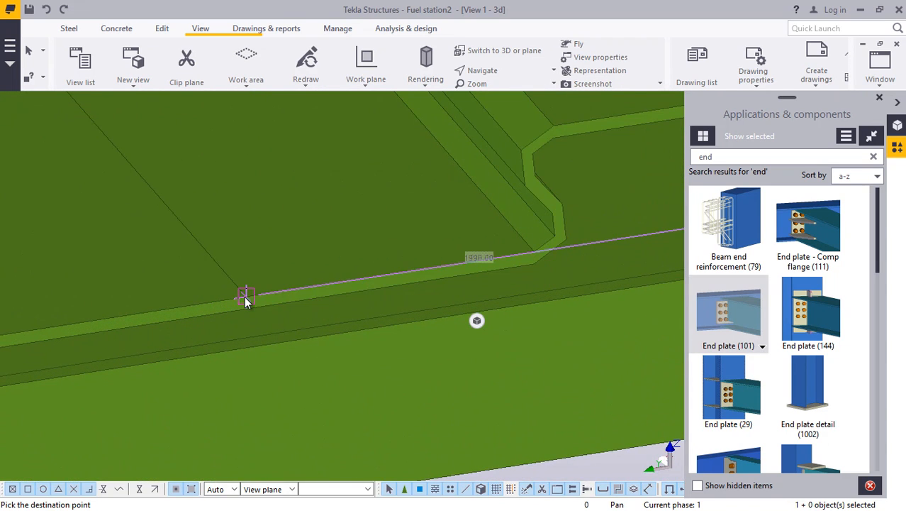
scroll(246, 297, down, 5)
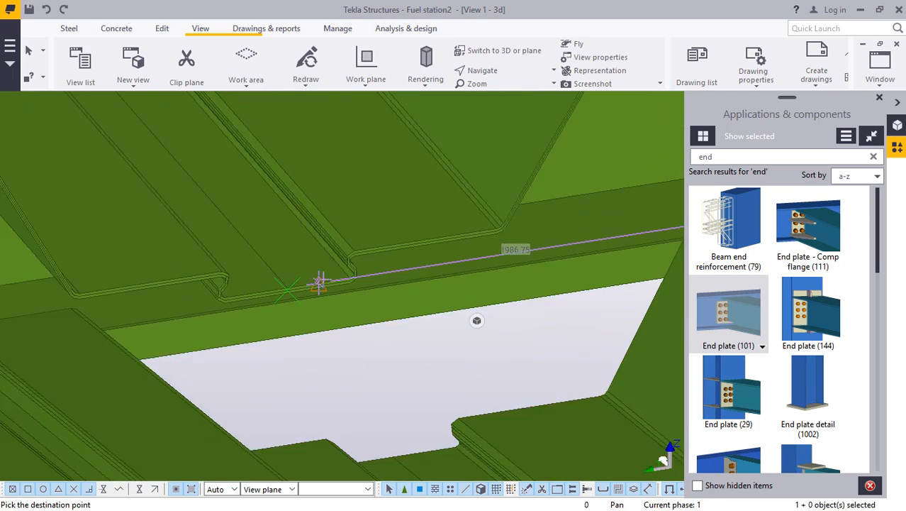
Place a deck sheet copy at the bottom-rib centre 2331 mm from the base point.
scroll(234, 298, down, 5)
scroll(186, 294, up, 2)
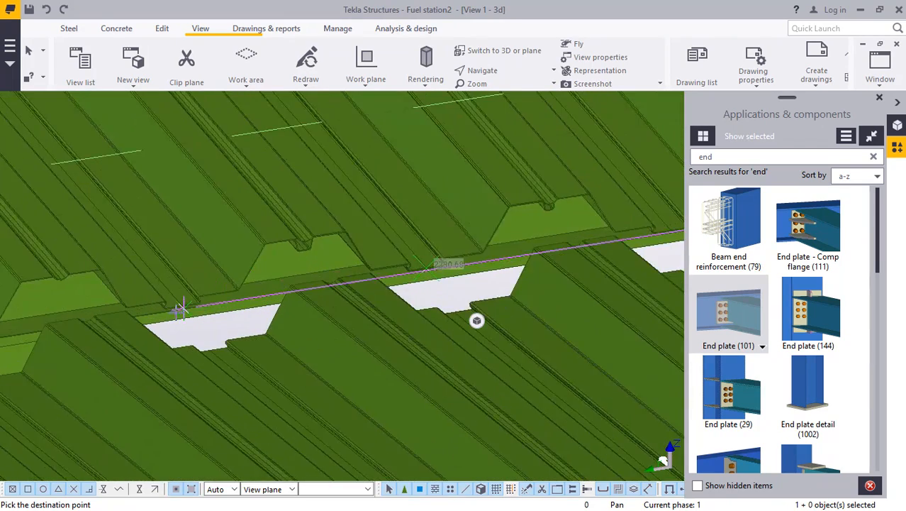
scroll(184, 305, up, 5)
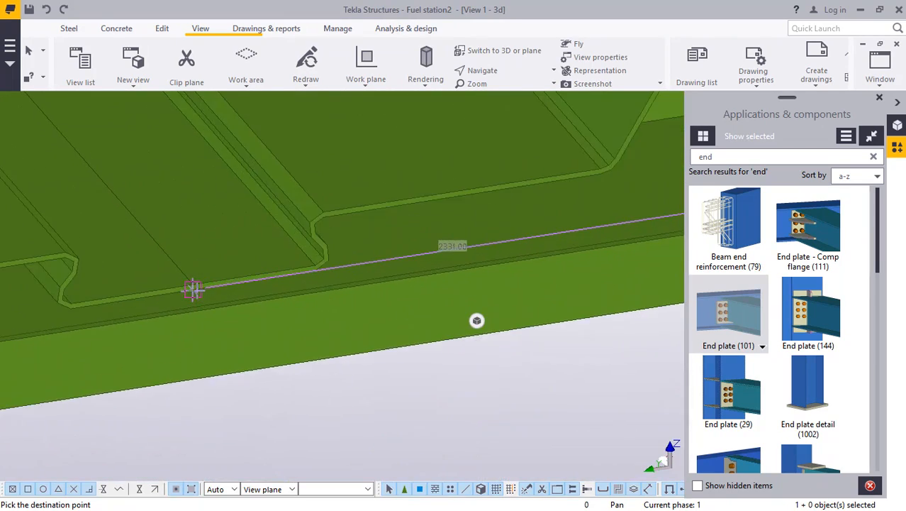
scroll(190, 290, up, 4)
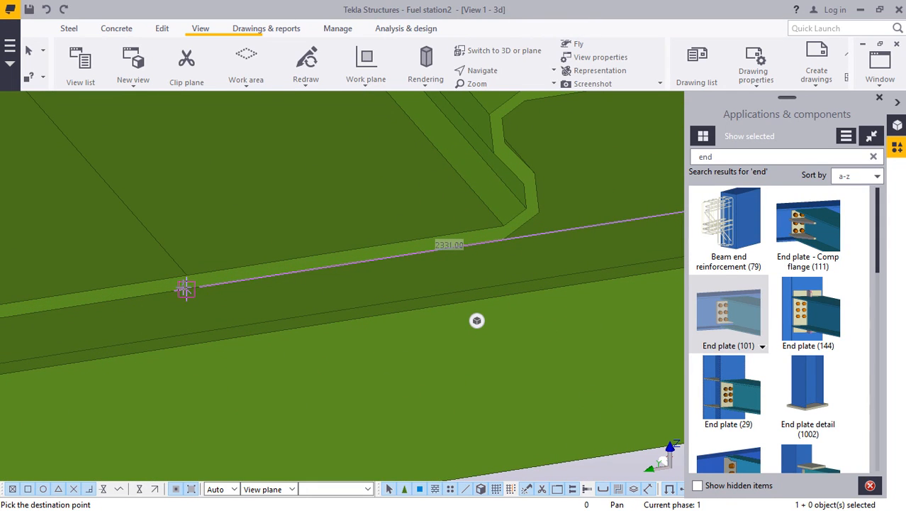
scroll(269, 298, down, 5)
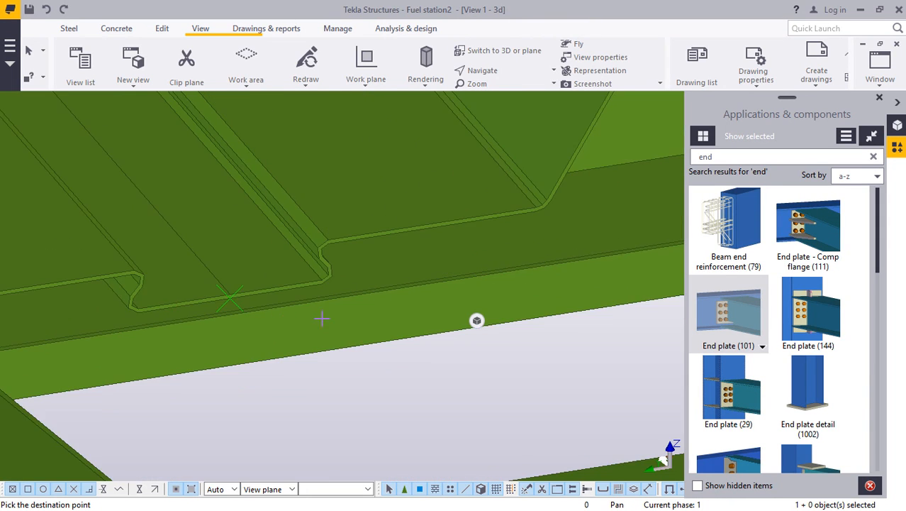
Copy the deck sheet to the bottom-rib centre 2997 mm from the base point.
scroll(274, 323, down, 3)
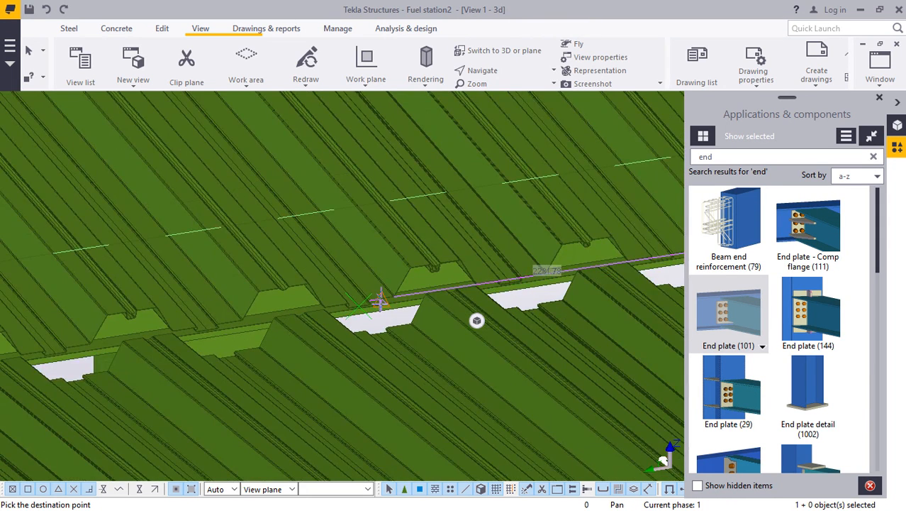
scroll(139, 326, up, 5)
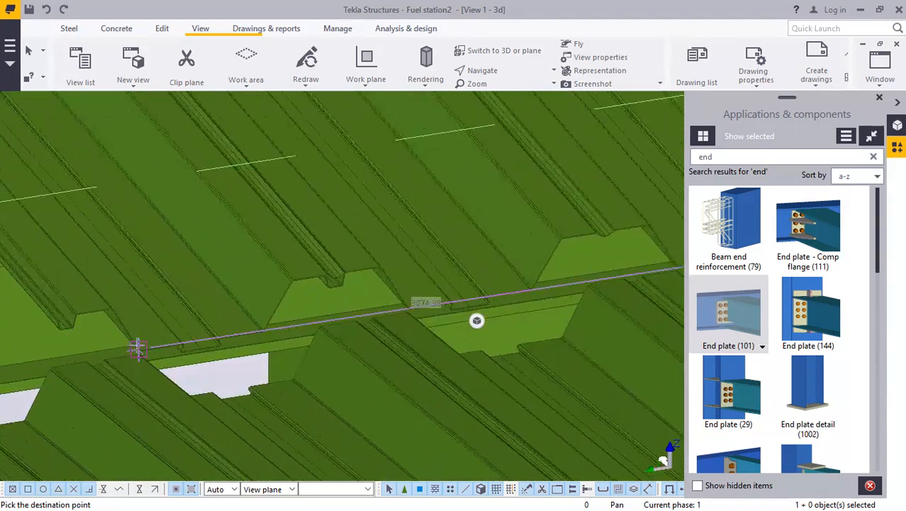
scroll(249, 362, up, 4)
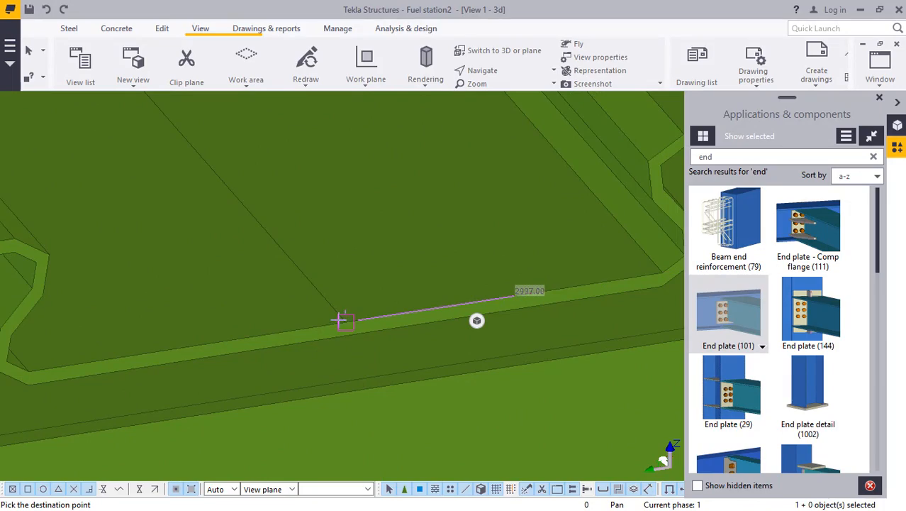
scroll(355, 312, down, 4)
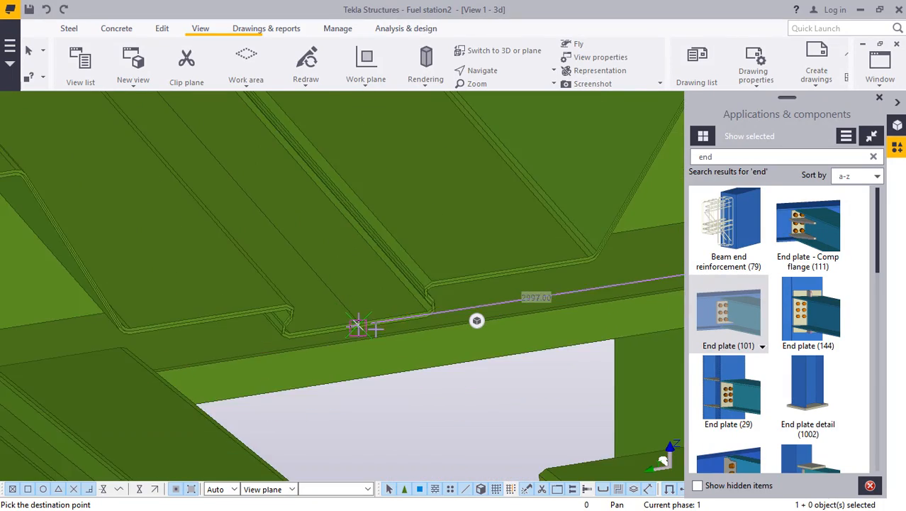
Place deck sheet copies at the bottom-rib centre 3663 mm from the base point and at the one 666 mm further.
scroll(383, 323, down, 5)
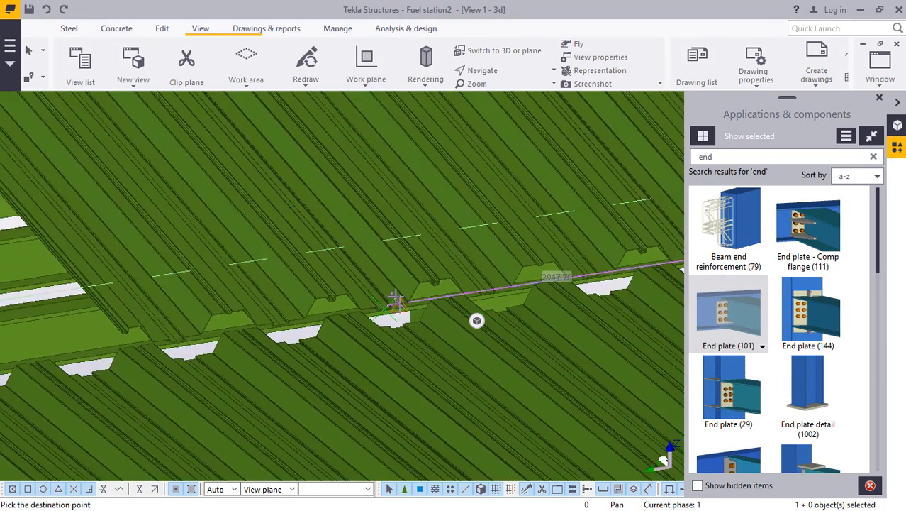
scroll(291, 307, up, 5)
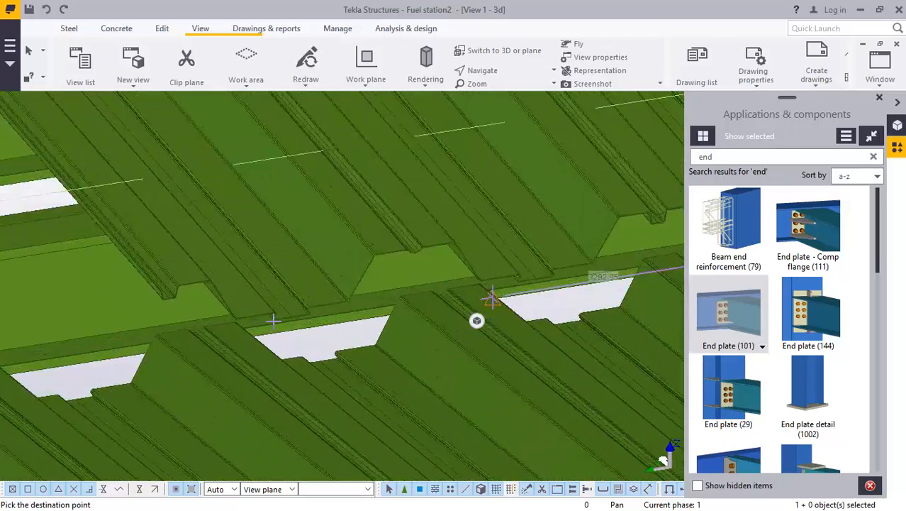
scroll(300, 311, up, 2)
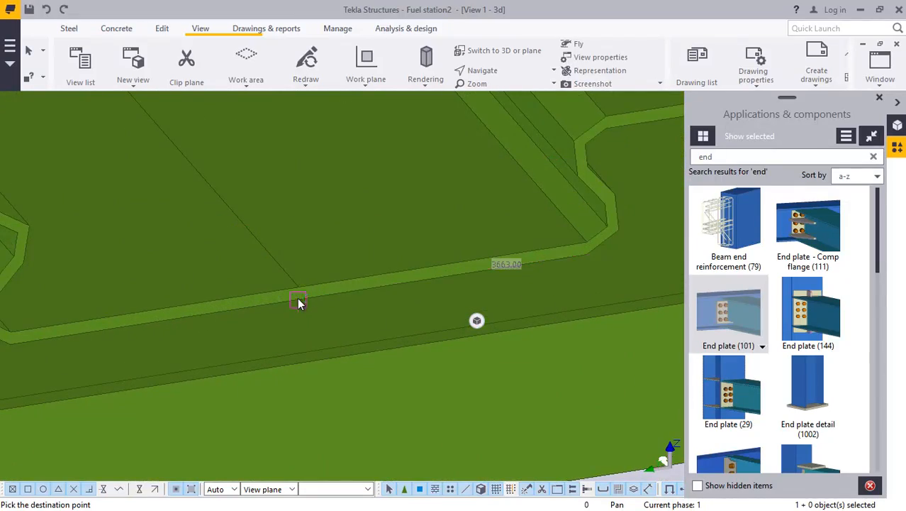
scroll(335, 324, down, 6)
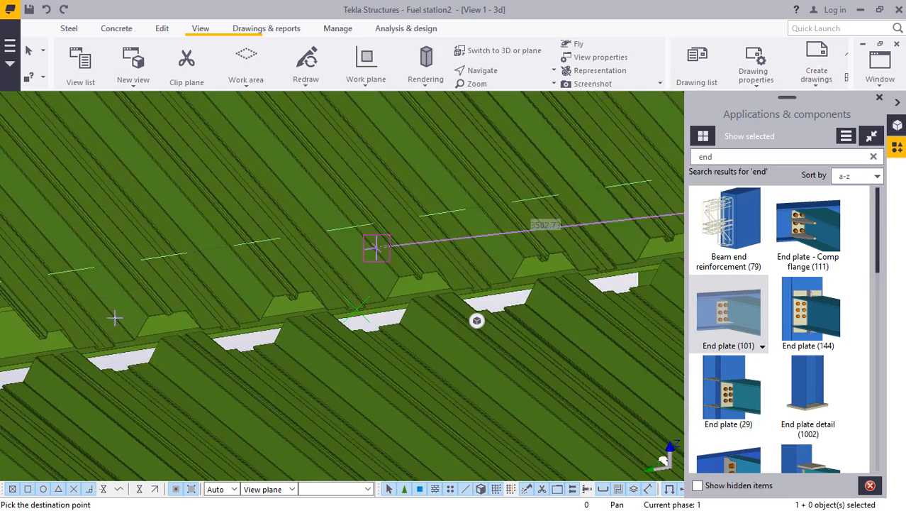
scroll(115, 318, up, 8)
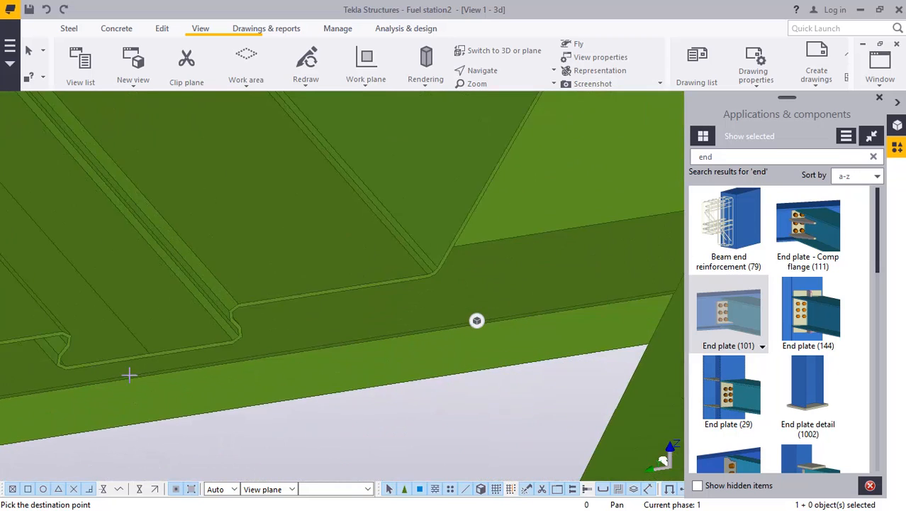
scroll(129, 375, up, 4)
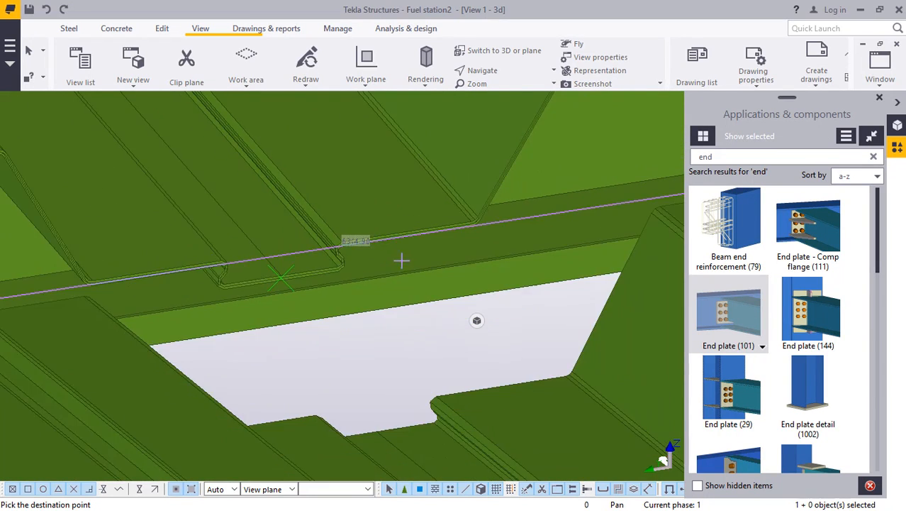
scroll(454, 251, down, 4)
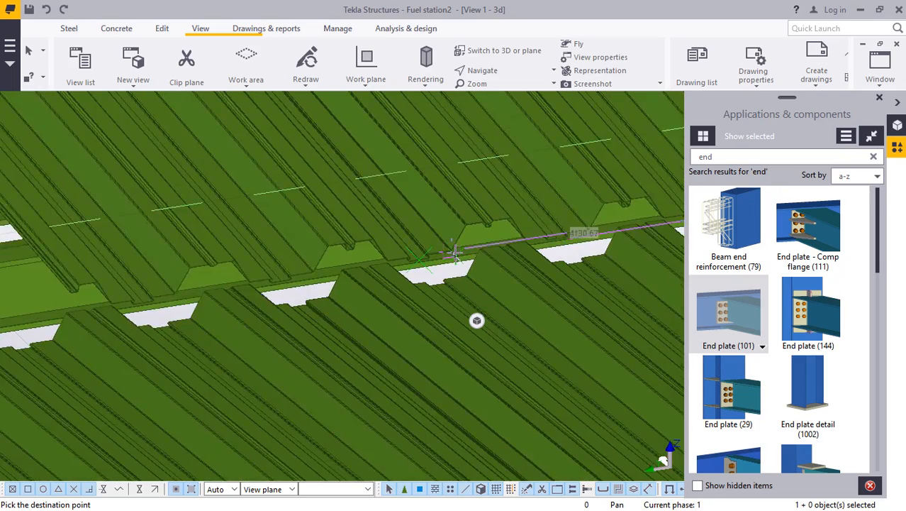
Continue copying the deck sheet along the roof edge onto the next three overlapping bottom-rib centres at 666 mm steps.
scroll(230, 284, up, 5)
scroll(206, 297, up, 6)
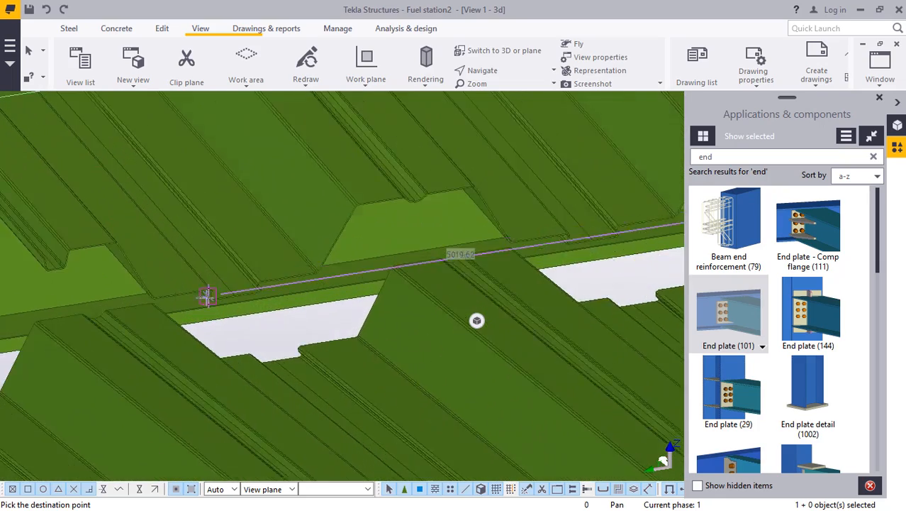
scroll(265, 295, up, 5)
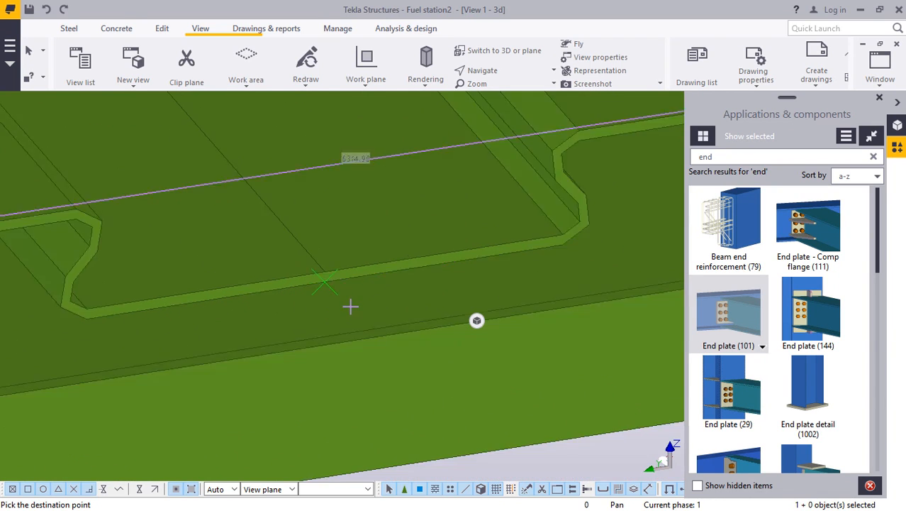
scroll(162, 347, down, 5)
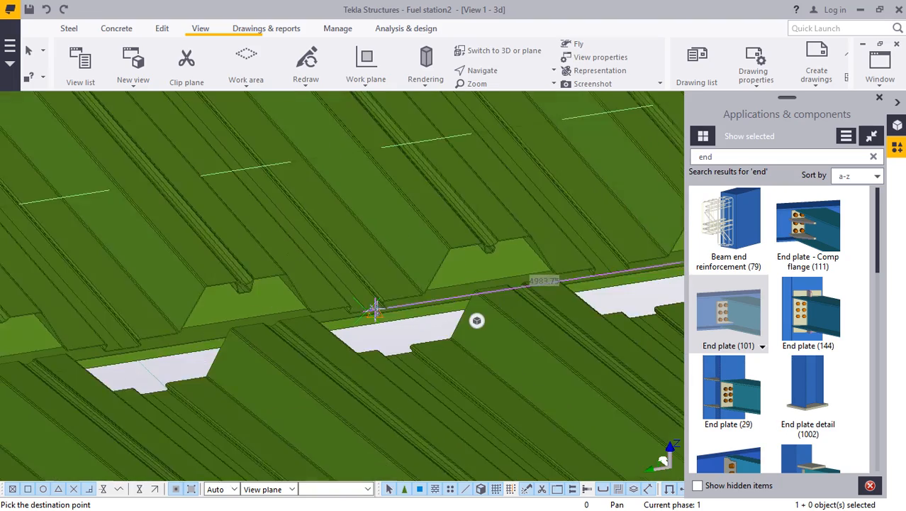
scroll(208, 330, up, 5)
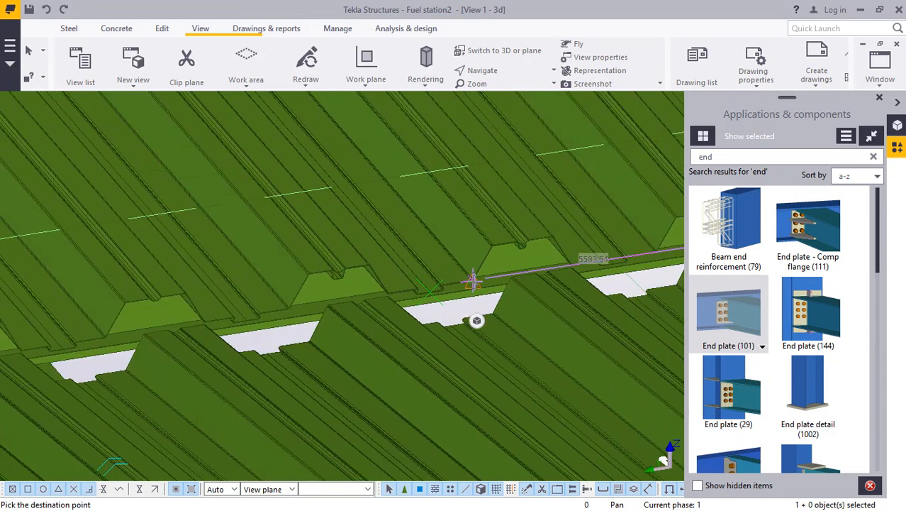
scroll(472, 280, down, 3)
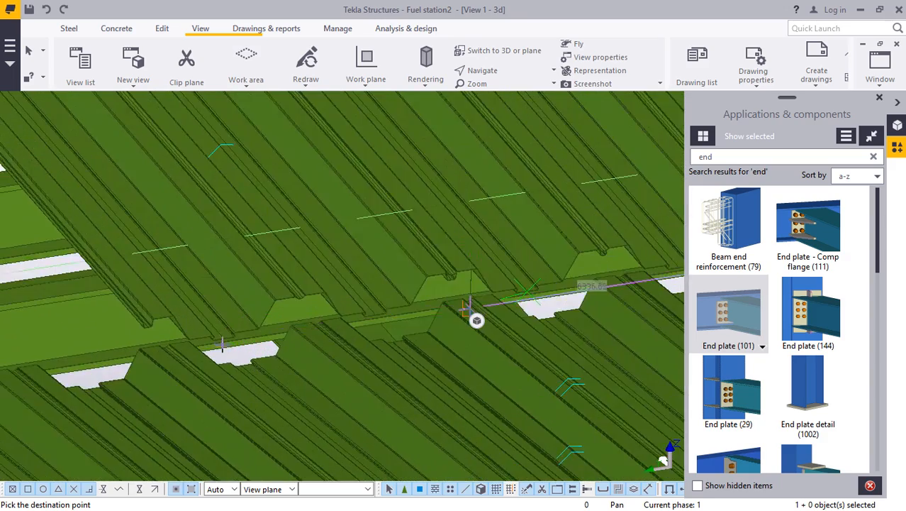
Place deck sheet copies at the bottom-rib centre 6993 mm from the base point and at the next one 666 mm further.
scroll(229, 324, up, 5)
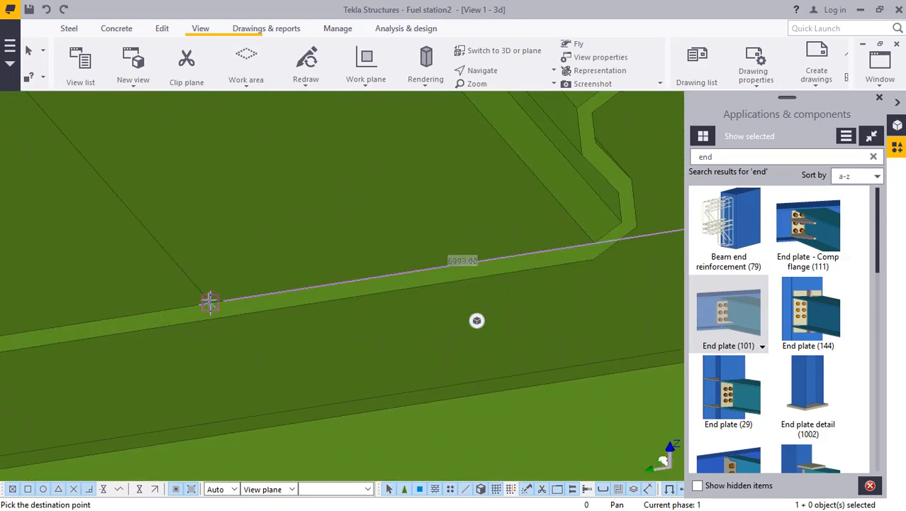
scroll(210, 301, down, 2)
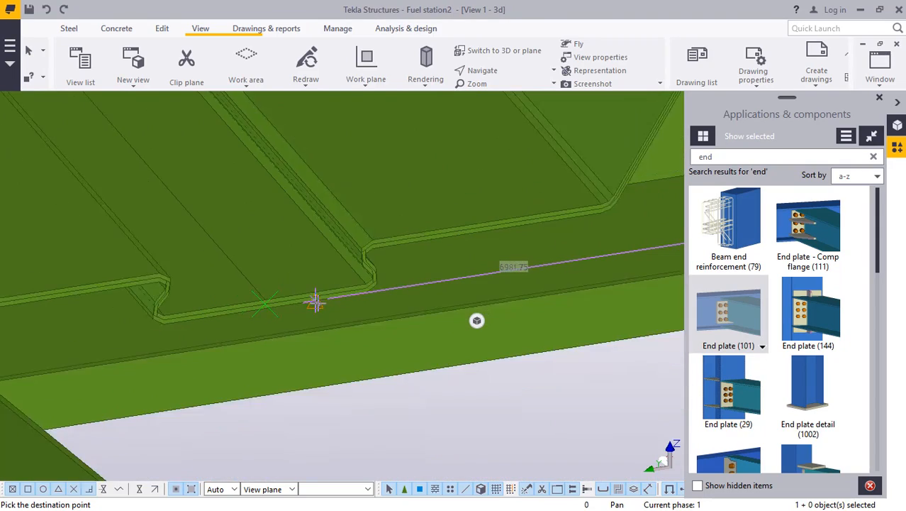
scroll(315, 301, down, 1)
scroll(346, 298, down, 6)
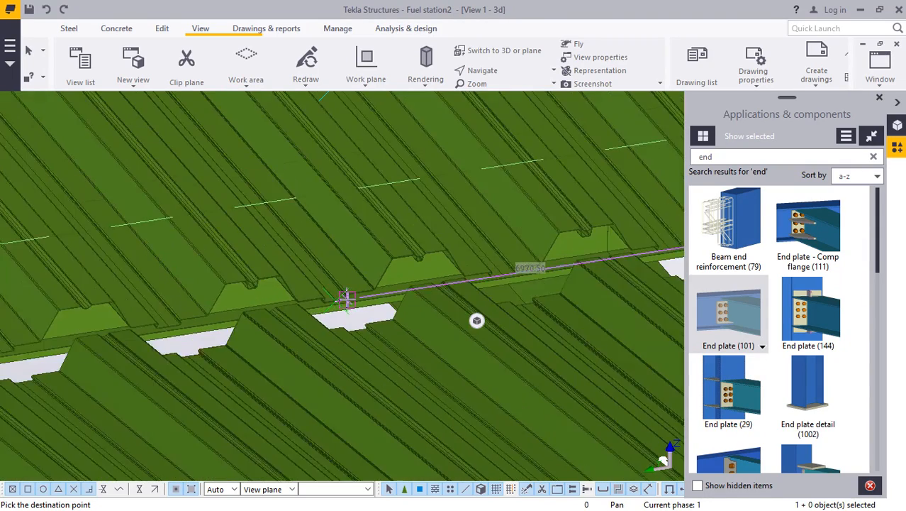
scroll(179, 313, up, 8)
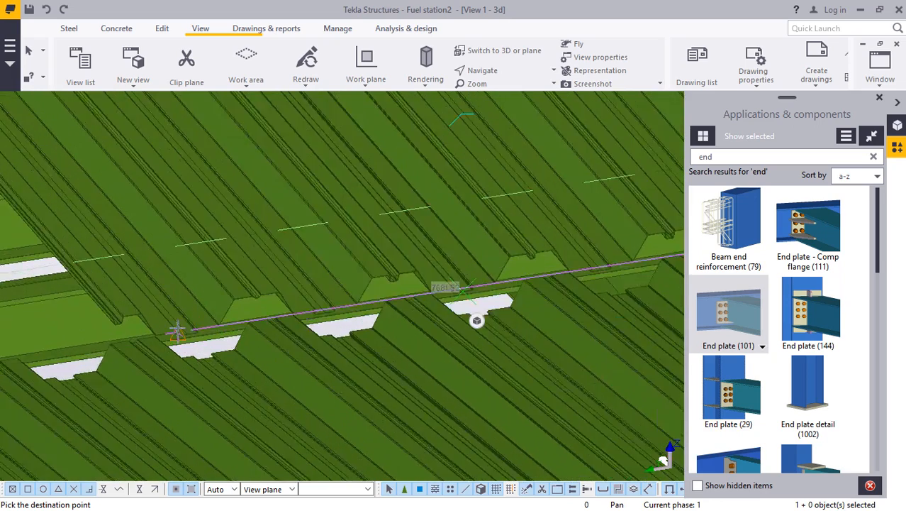
scroll(209, 338, up, 6)
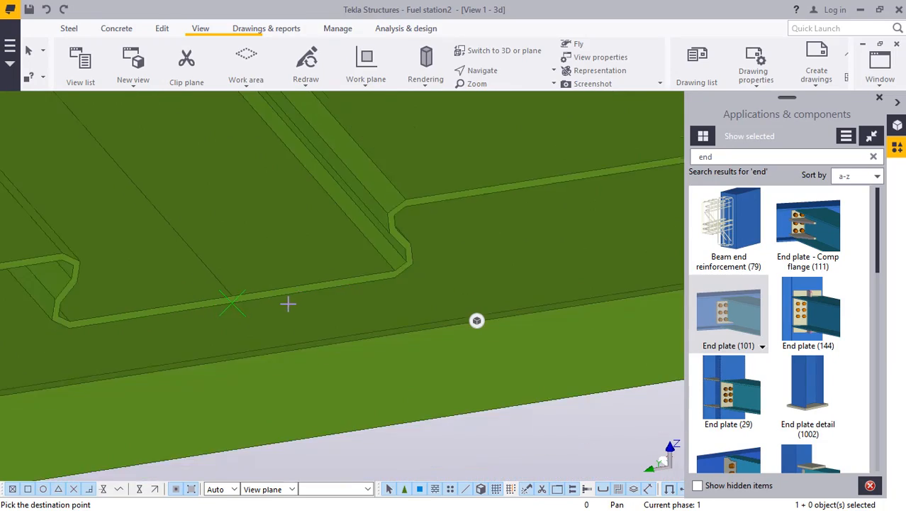
scroll(389, 272, down, 8)
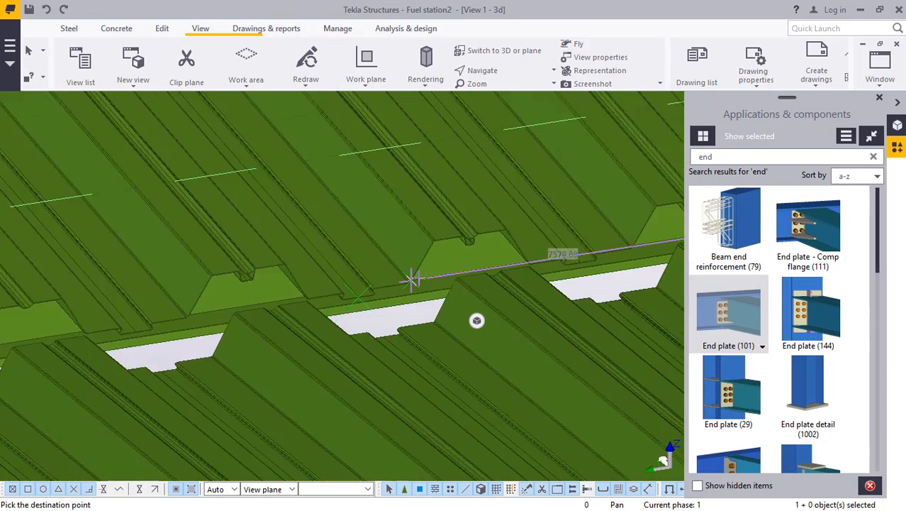
Place deck sheet copies at the bottom-rib centre 8325 mm from the base point and at the next one 666 mm further.
scroll(213, 304, up, 4)
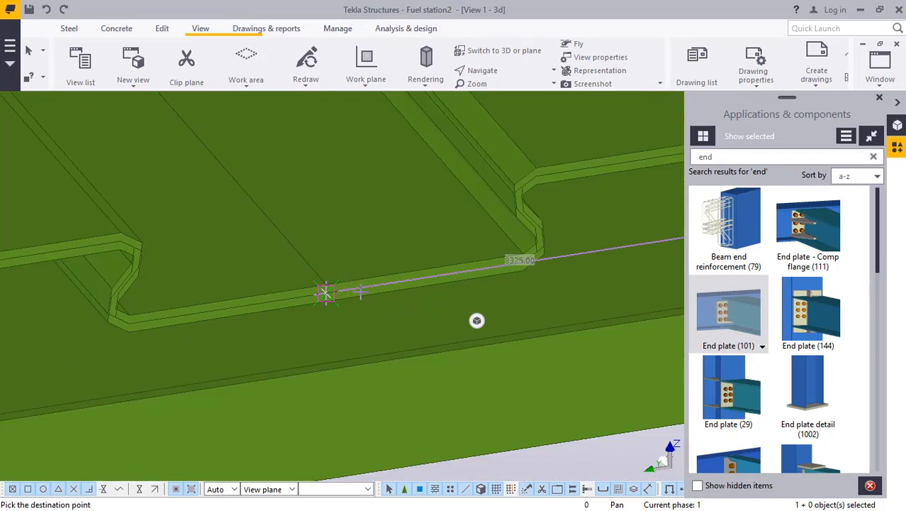
scroll(390, 291, down, 6)
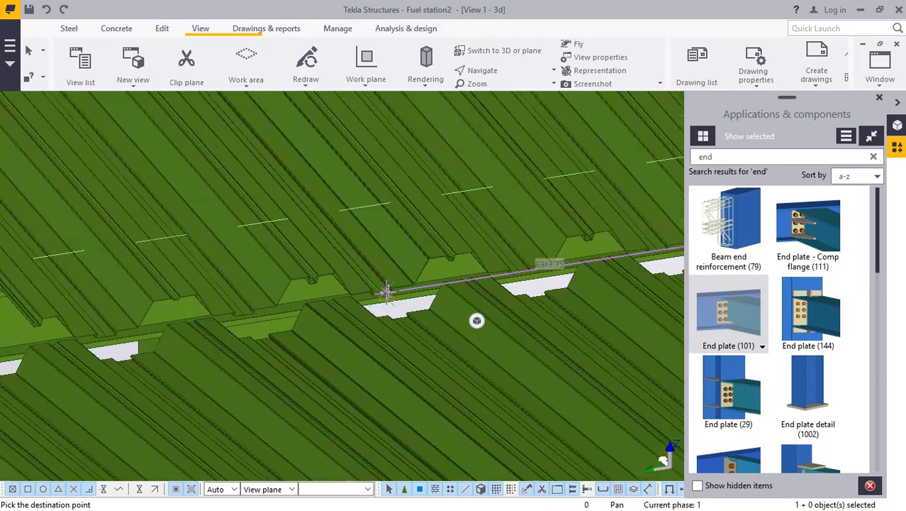
scroll(386, 287, up, 5)
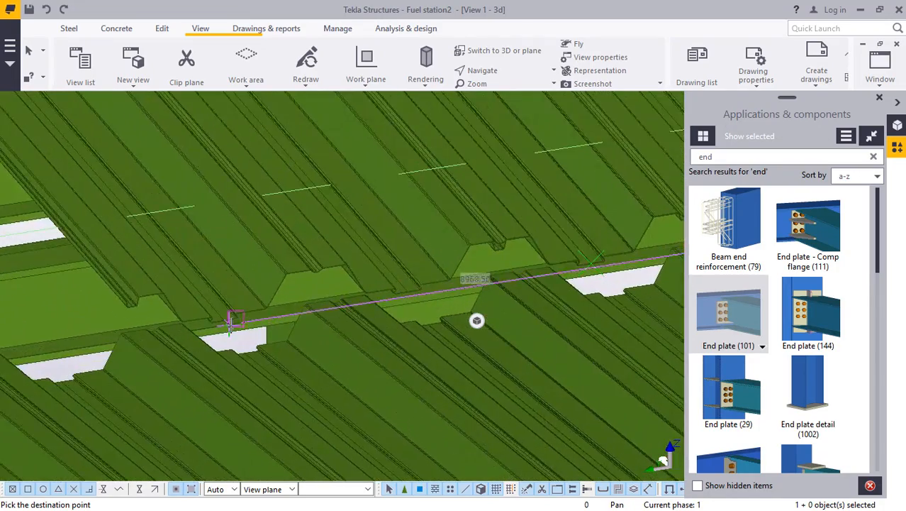
scroll(224, 321, up, 2)
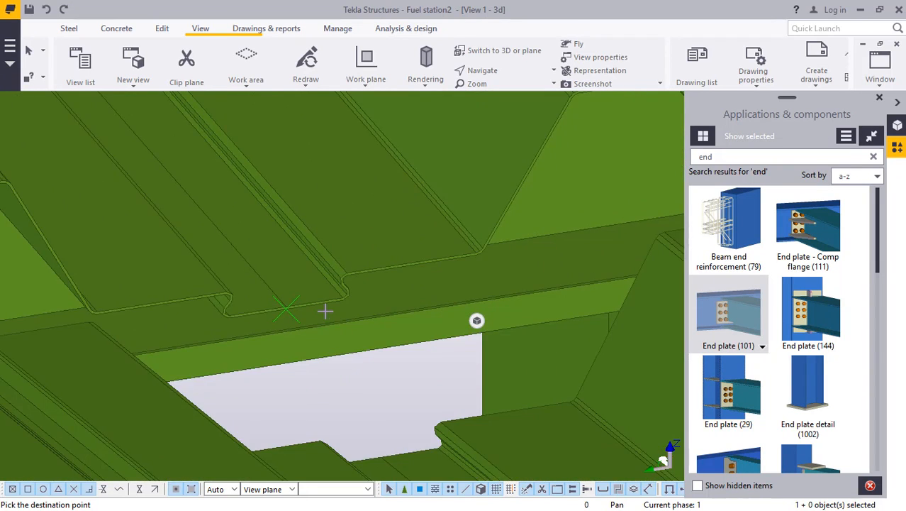
scroll(323, 308, down, 5)
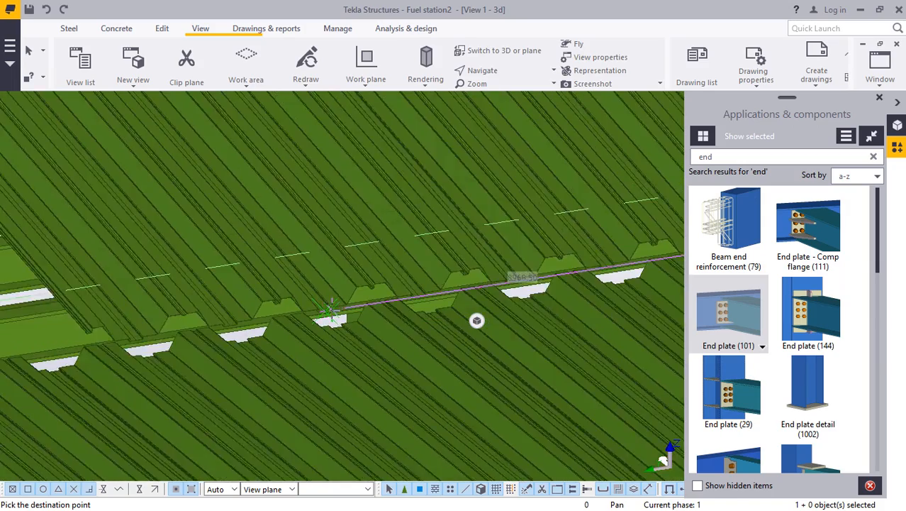
Continue copying the deck sheet onto the next three bottom-rib centres along the roof edge, each 666 mm further.
scroll(142, 330, up, 5)
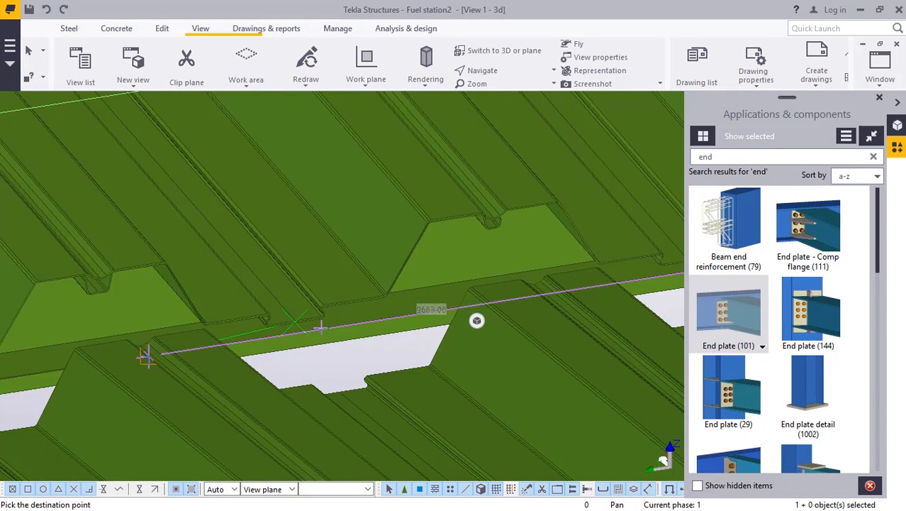
scroll(320, 326, down, 5)
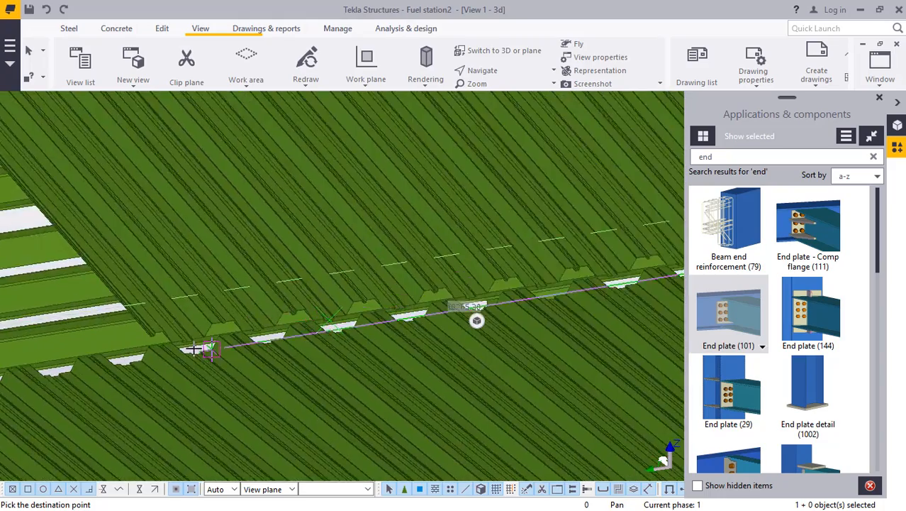
scroll(363, 317, up, 3)
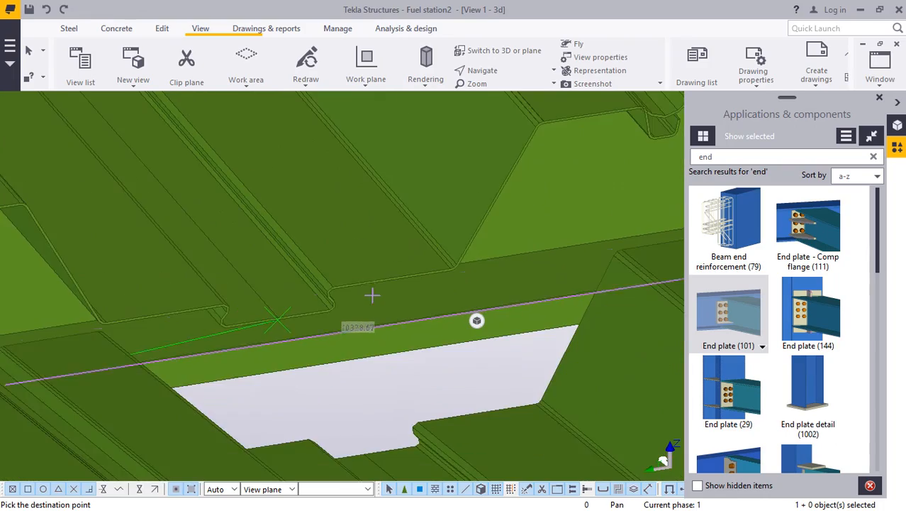
scroll(389, 289, down, 2)
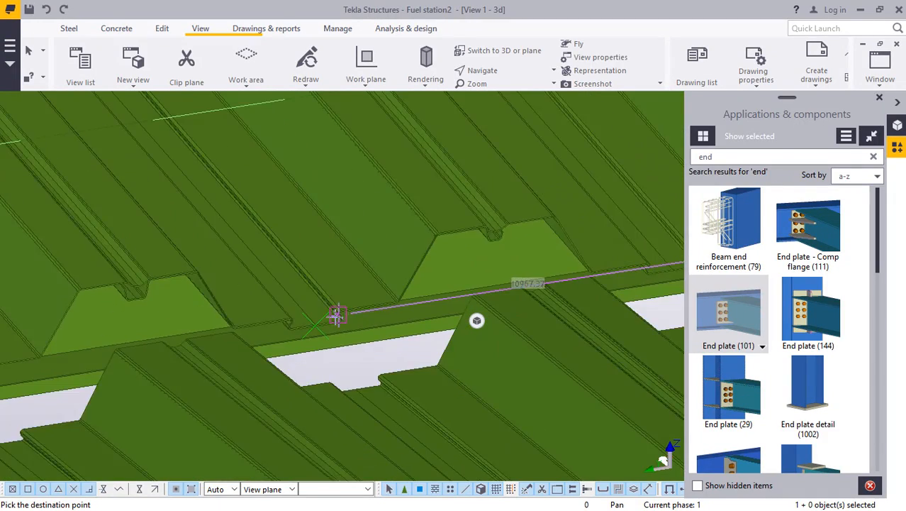
scroll(266, 314, up, 6)
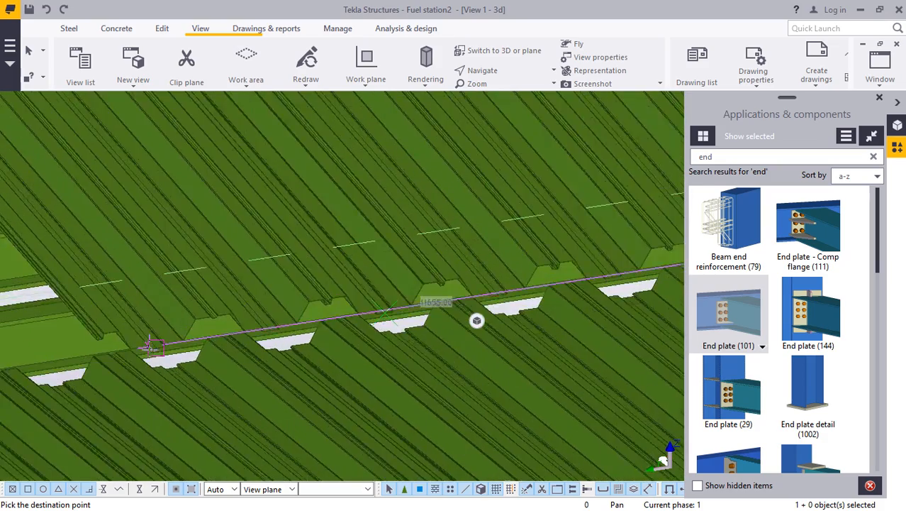
Place the last deck sheet copies at the bottom-rib centres 11655 mm and 12321 mm from the base point and end the copying.
scroll(170, 333, up, 5)
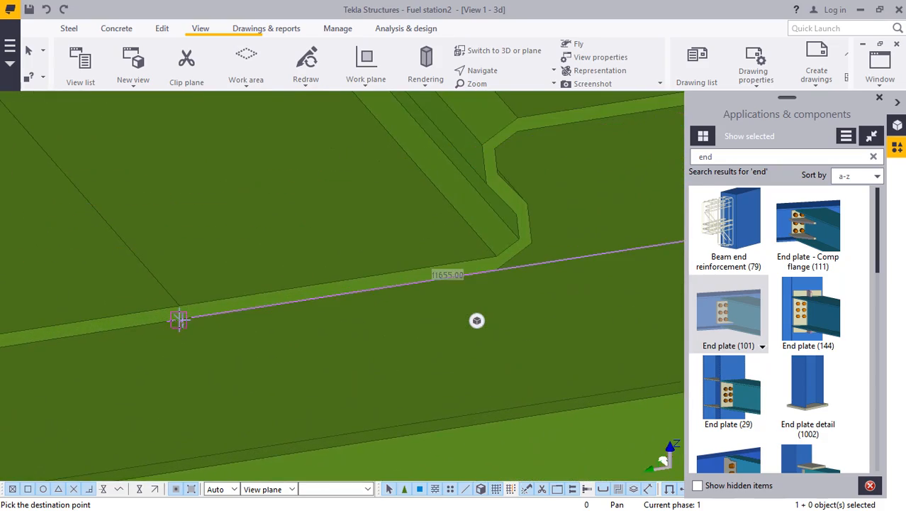
scroll(301, 337, down, 8)
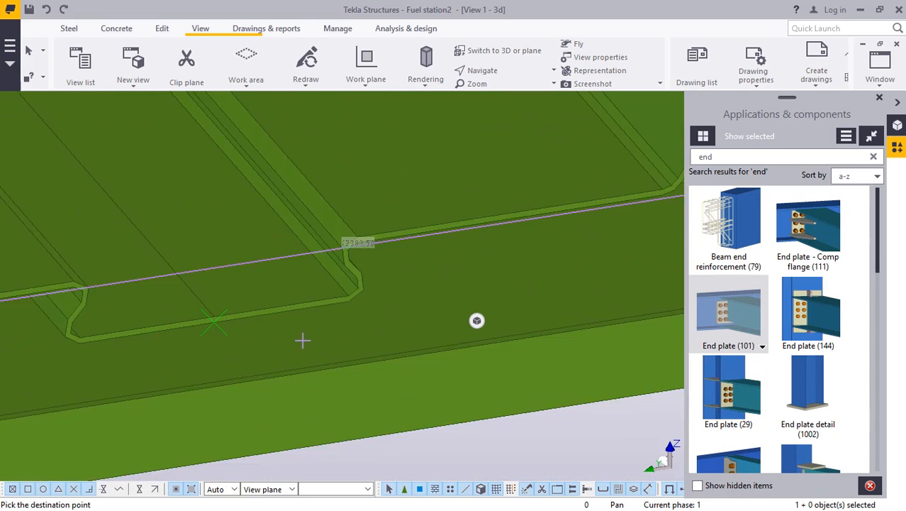
scroll(333, 340, down, 6)
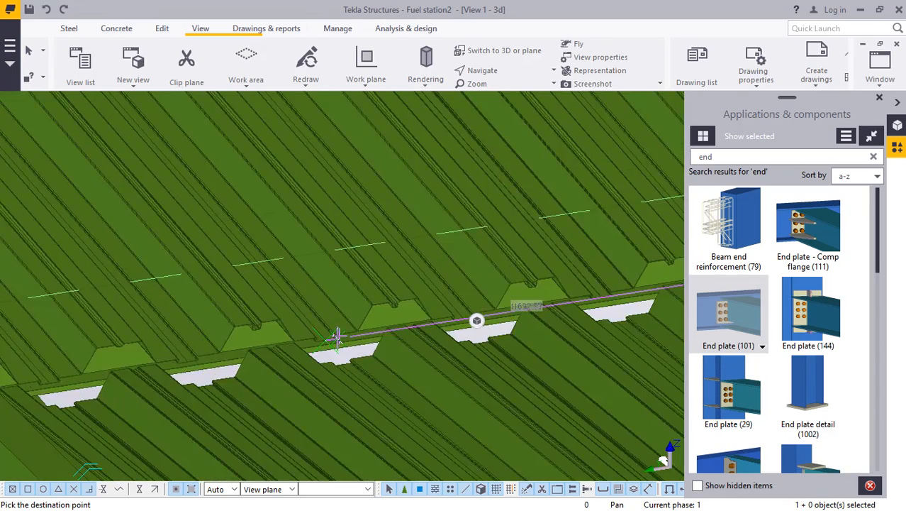
scroll(266, 325, up, 8)
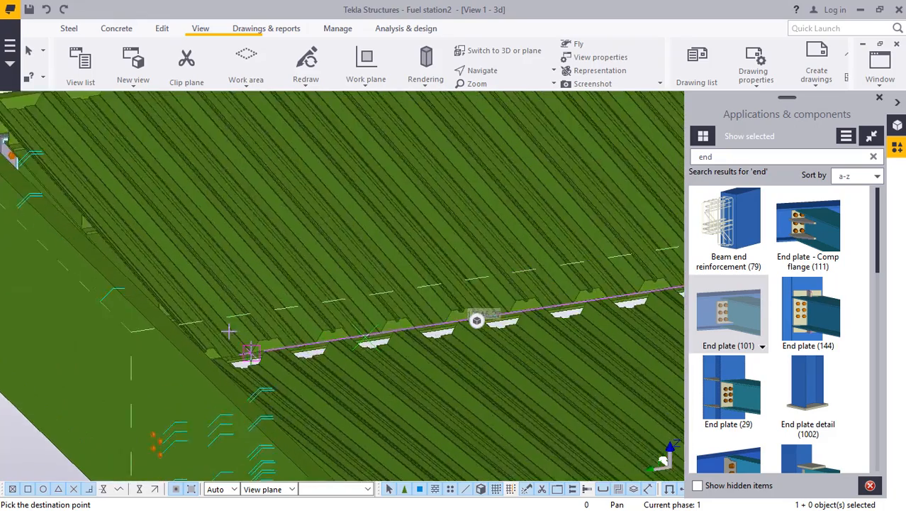
scroll(252, 398, up, 8)
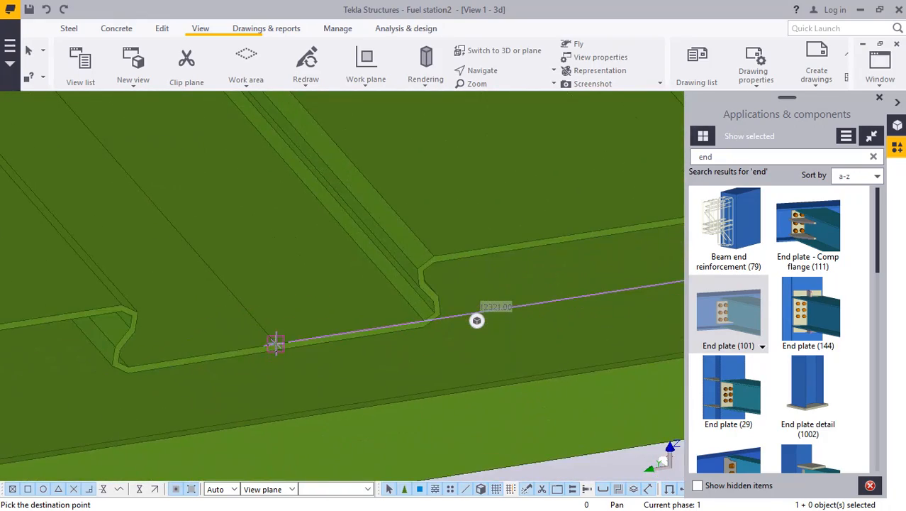
right_click(237, 242)
click(263, 245)
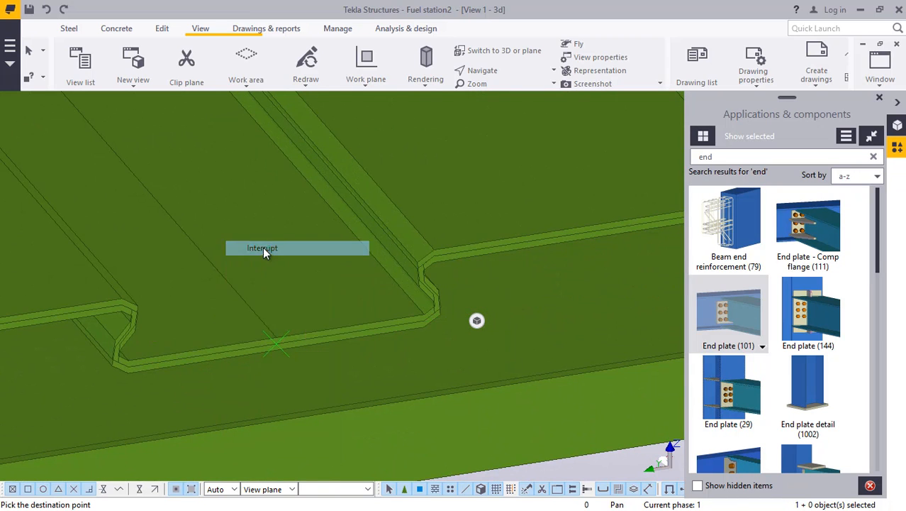
Trim the last deck sheet with a line cut along its rib bend beside the roof edge beam, removing the part towards and beyond the beam.
click(493, 71)
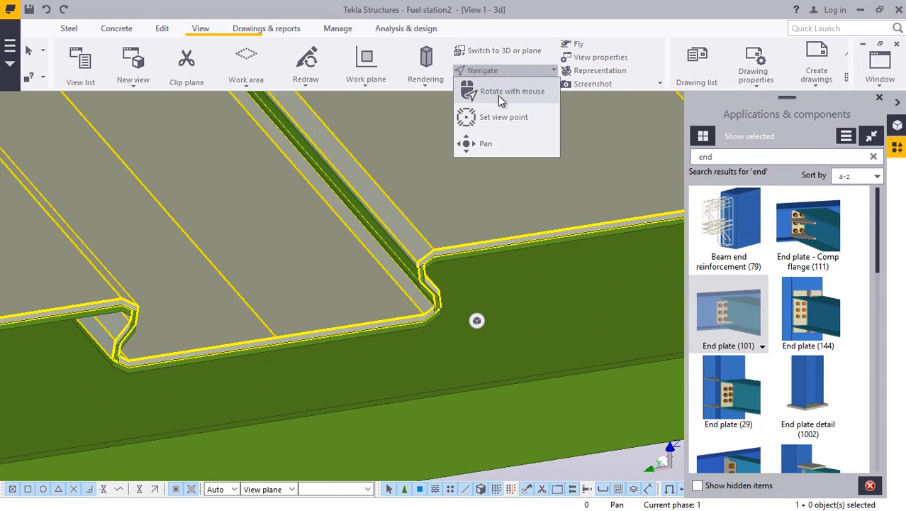
click(498, 93)
drag(320, 239, 222, 279)
scroll(223, 278, up, 10)
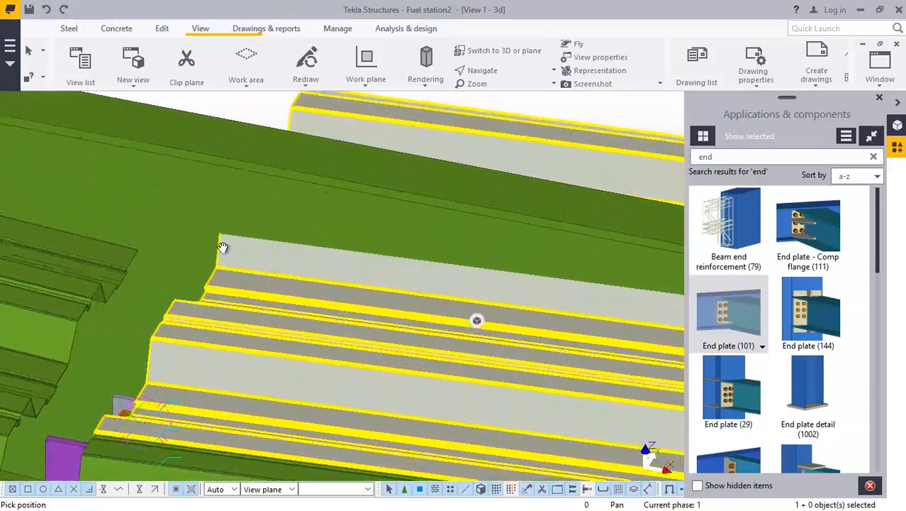
scroll(241, 270, up, 8)
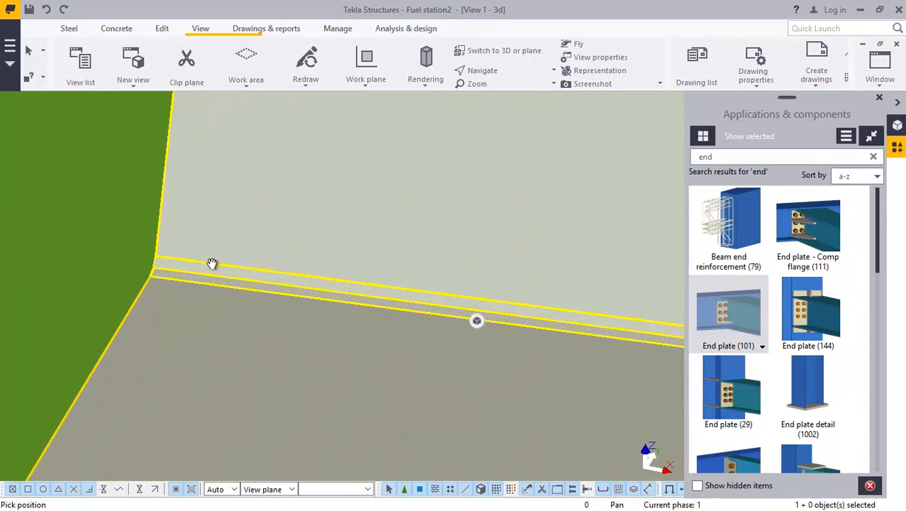
right_click(234, 187)
click(270, 196)
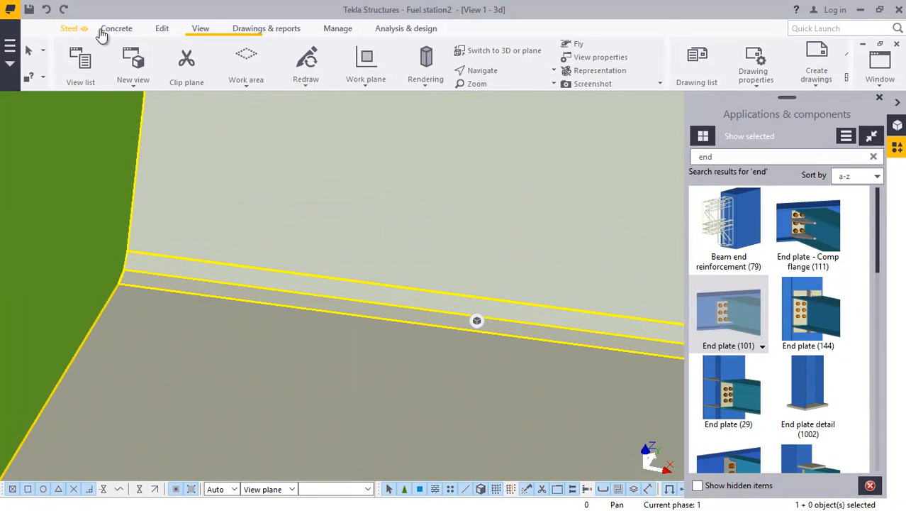
click(162, 31)
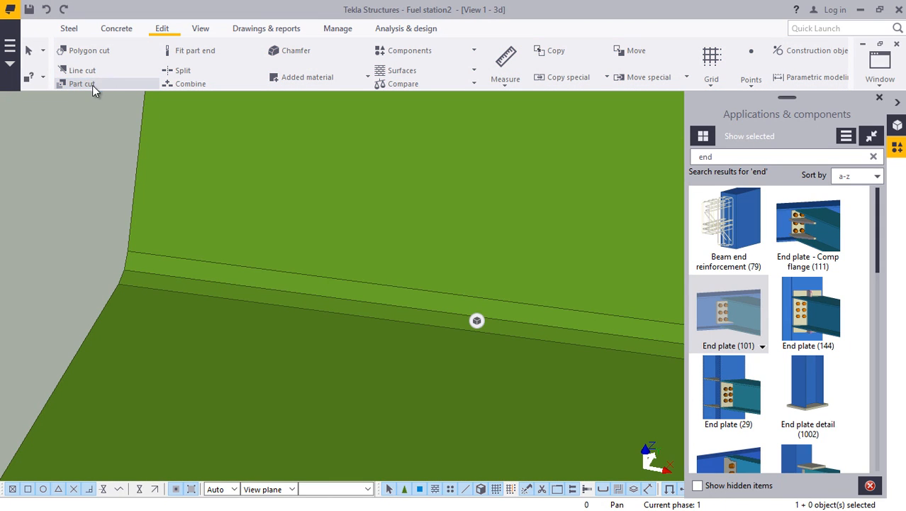
click(84, 70)
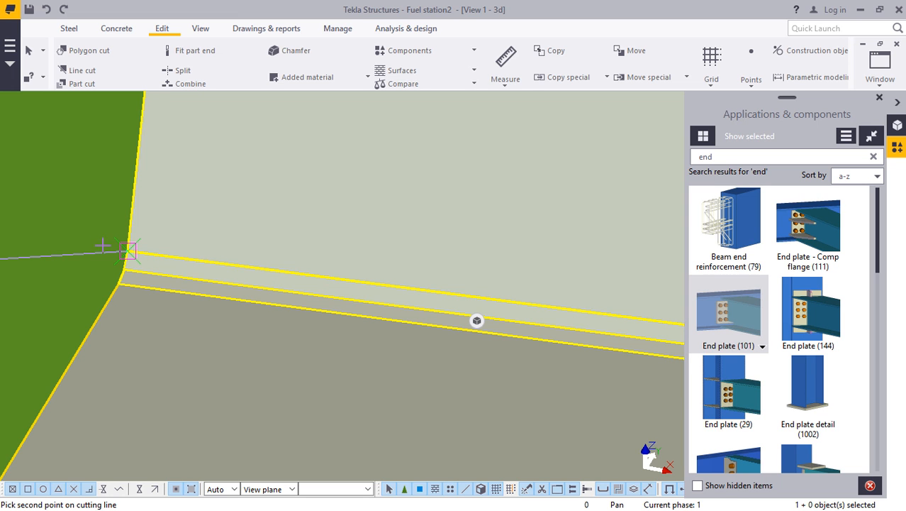
scroll(103, 246, down, 4)
scroll(109, 244, down, 6)
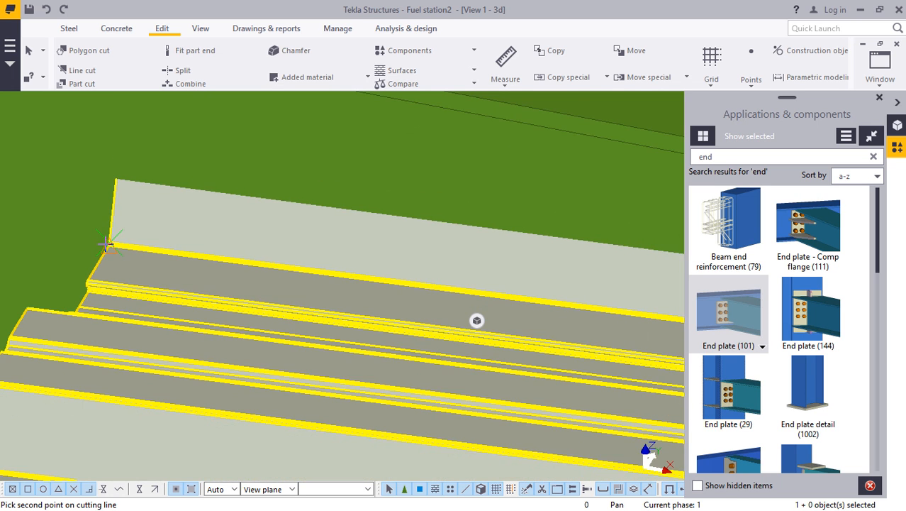
scroll(106, 241, down, 6)
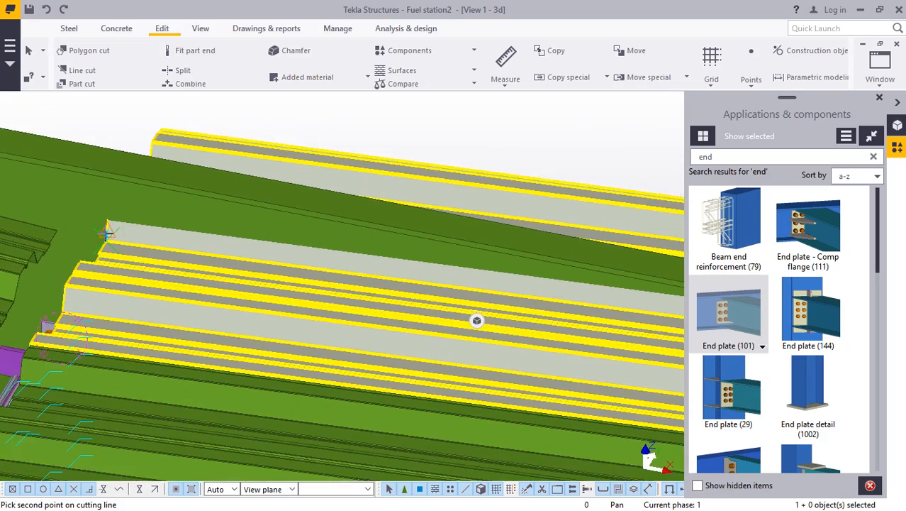
scroll(520, 253, up, 2)
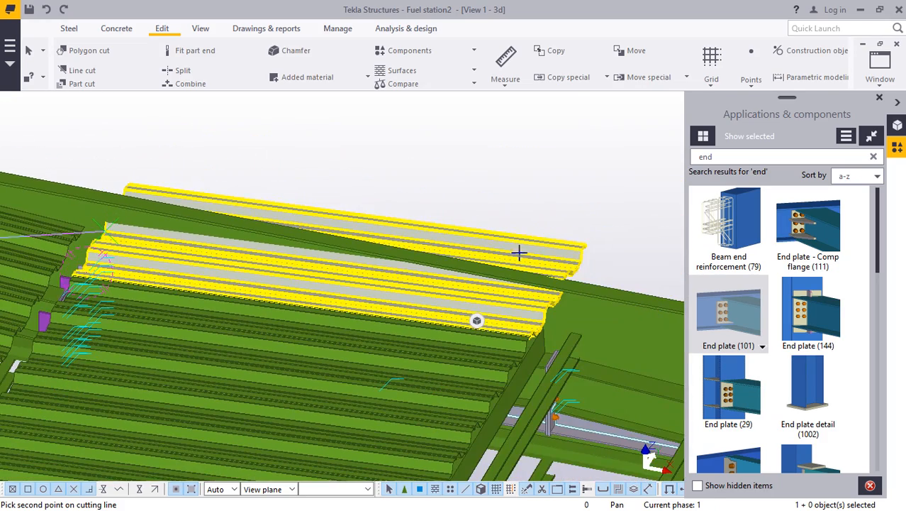
scroll(573, 309, up, 4)
scroll(603, 308, up, 5)
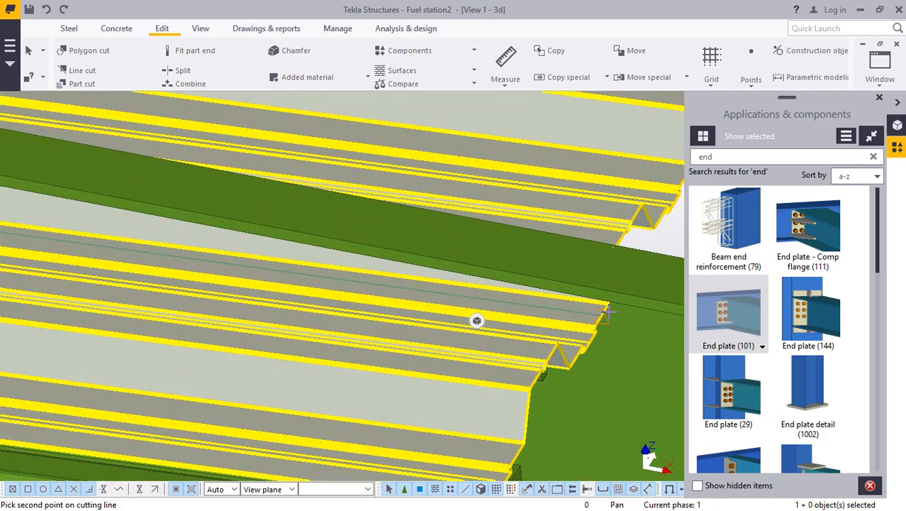
scroll(610, 284, up, 6)
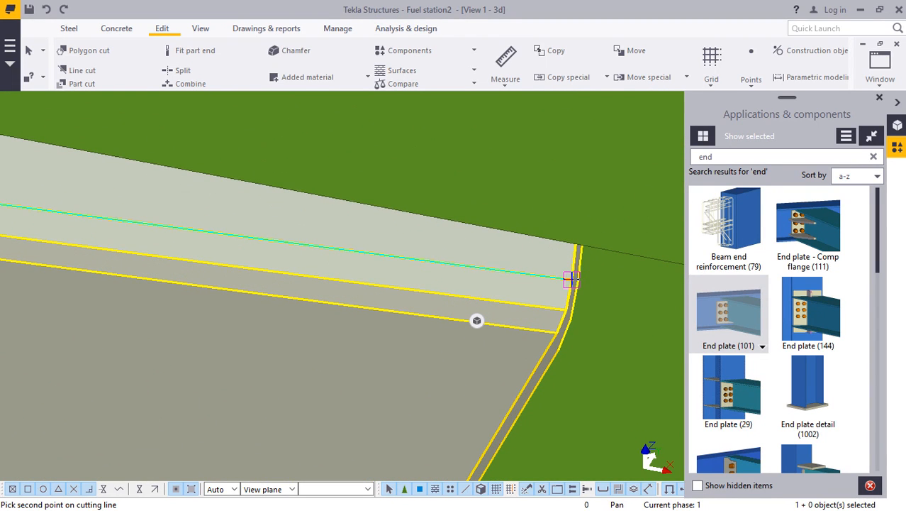
click(571, 278)
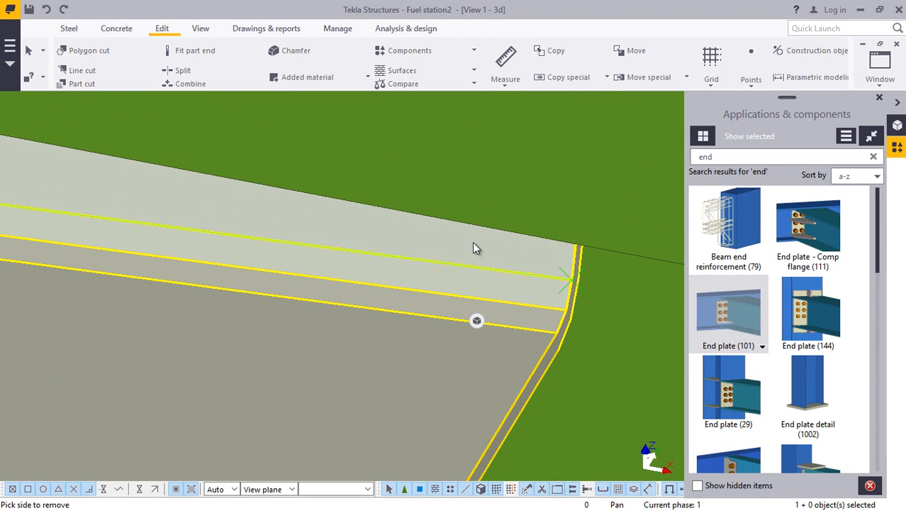
click(474, 246)
scroll(484, 280, down, 8)
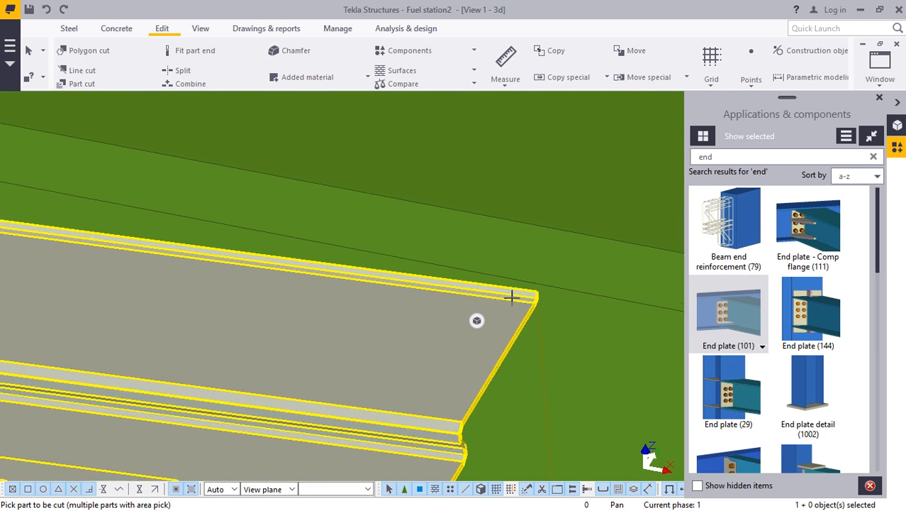
right_click(518, 143)
key(Escape)
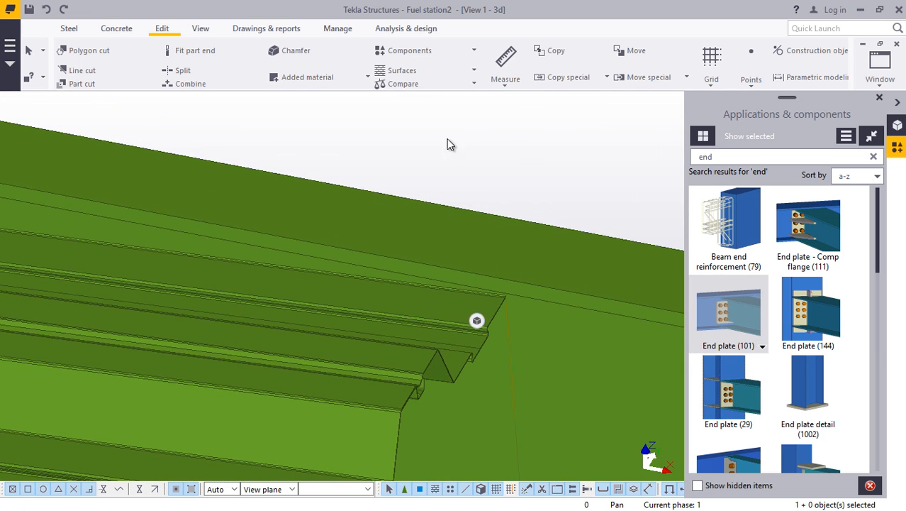
right_click(448, 141)
key(Escape)
Redraw the view and rotate it to examine the trimmed sheet and the deck sheets at the roof corner.
right_click(375, 150)
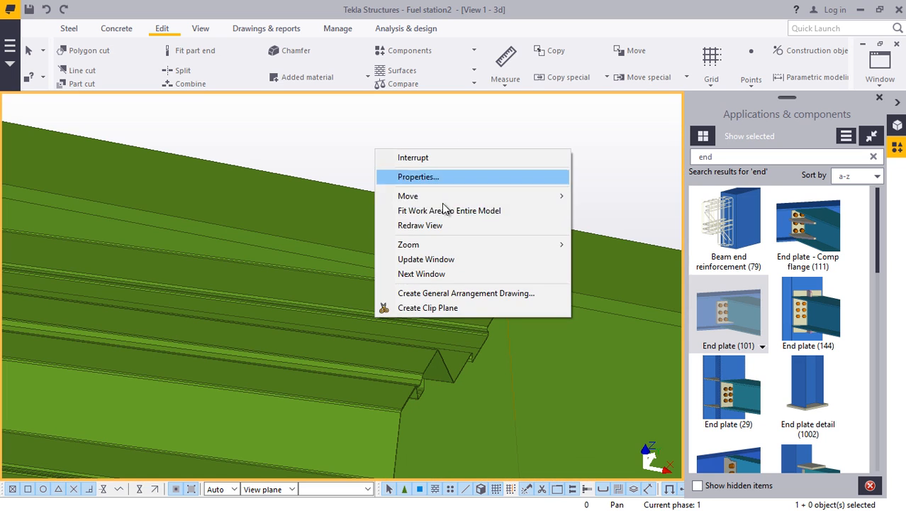
click(431, 227)
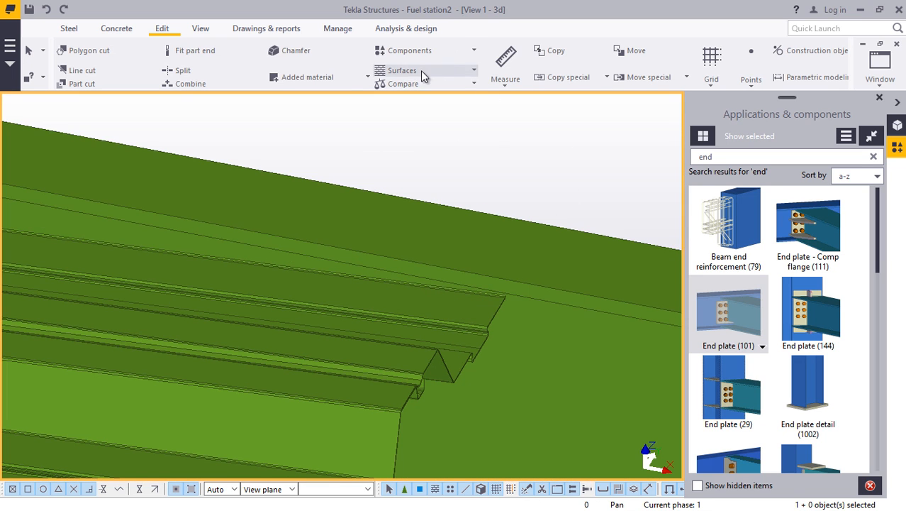
click(202, 29)
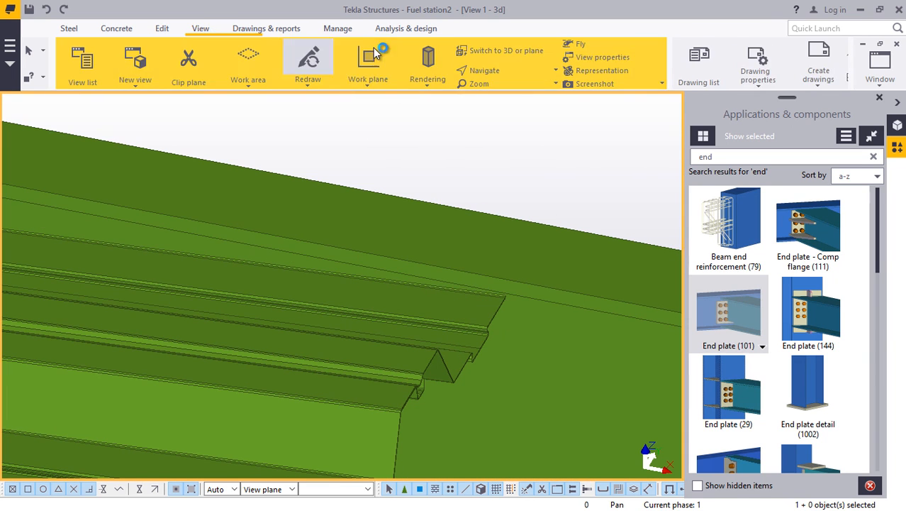
click(478, 70)
click(500, 92)
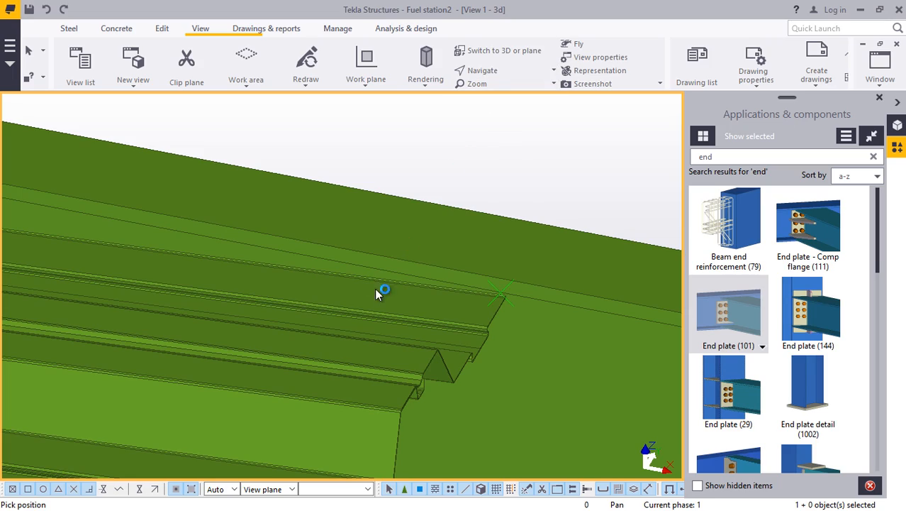
ctrl+middle_drag(372, 295, 417, 222)
scroll(417, 223, down, 6)
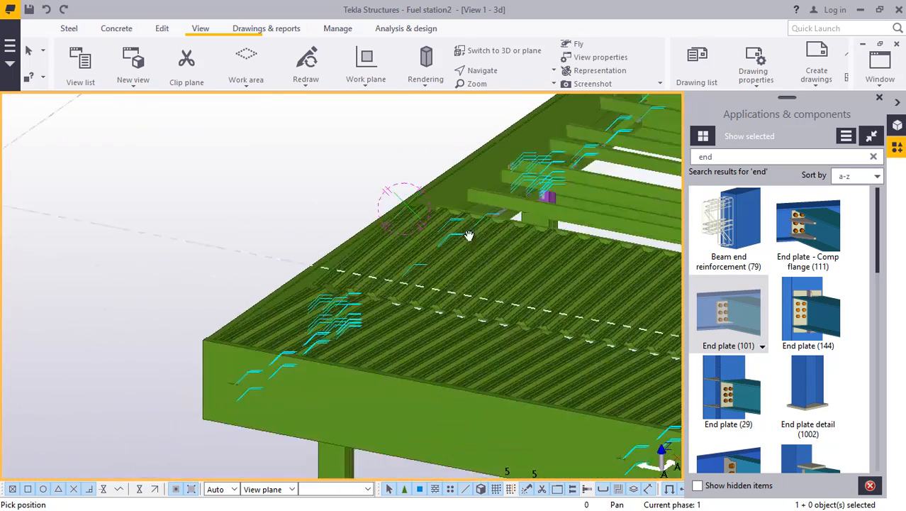
Set the work plane on the outer face of the front roof edge beam, with its origin at the beam's lower outer corner.
scroll(394, 295, down, 8)
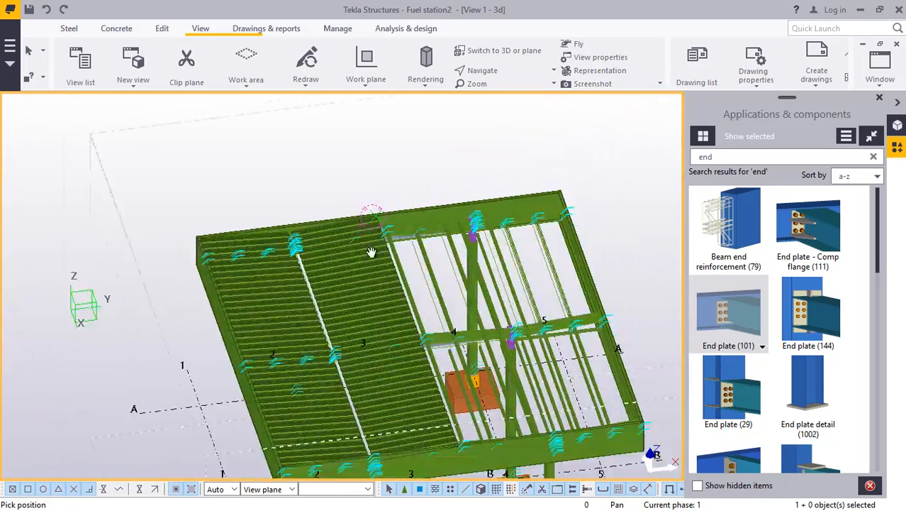
ctrl+middle_drag(327, 267, 278, 303)
scroll(279, 304, up, 8)
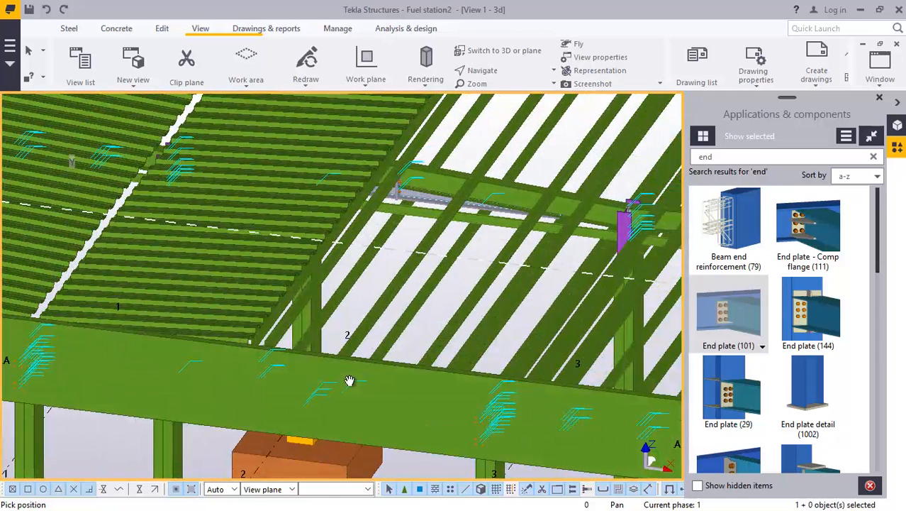
right_click(382, 264)
click(411, 275)
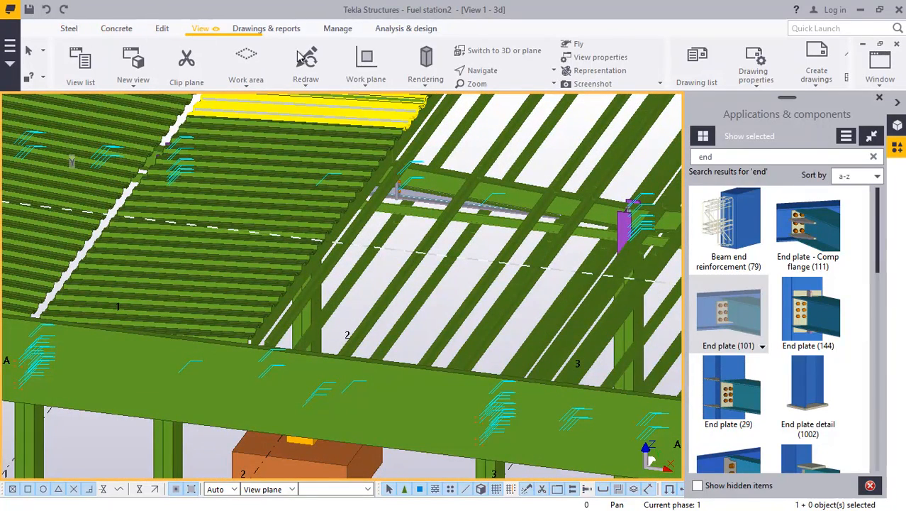
click(366, 71)
click(384, 113)
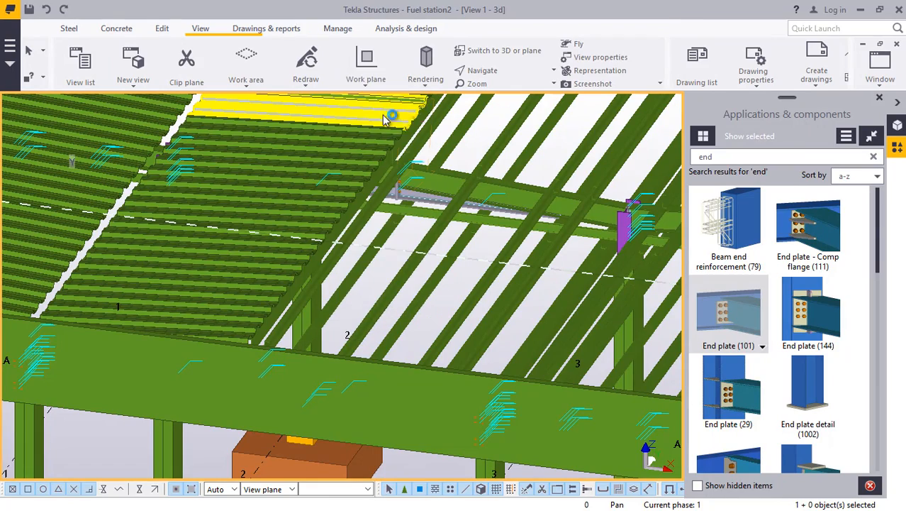
scroll(381, 404, down, 5)
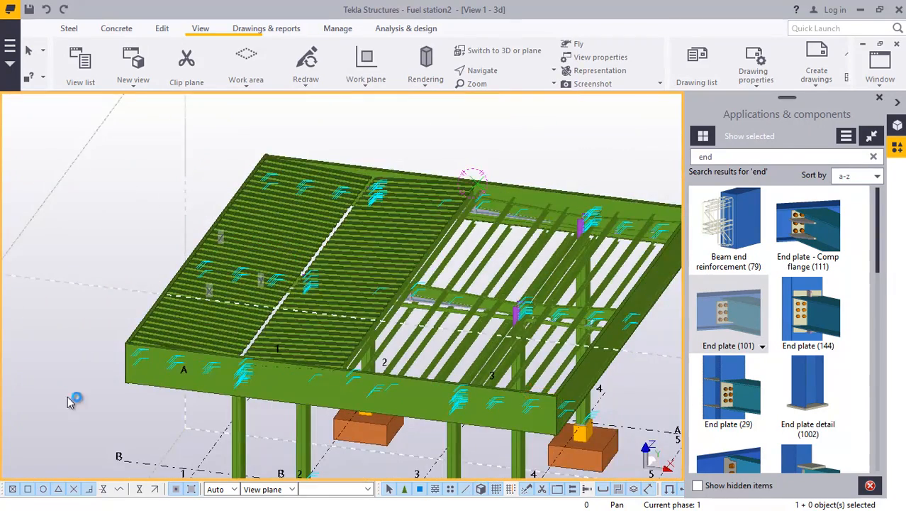
scroll(142, 381, up, 6)
scroll(174, 368, up, 4)
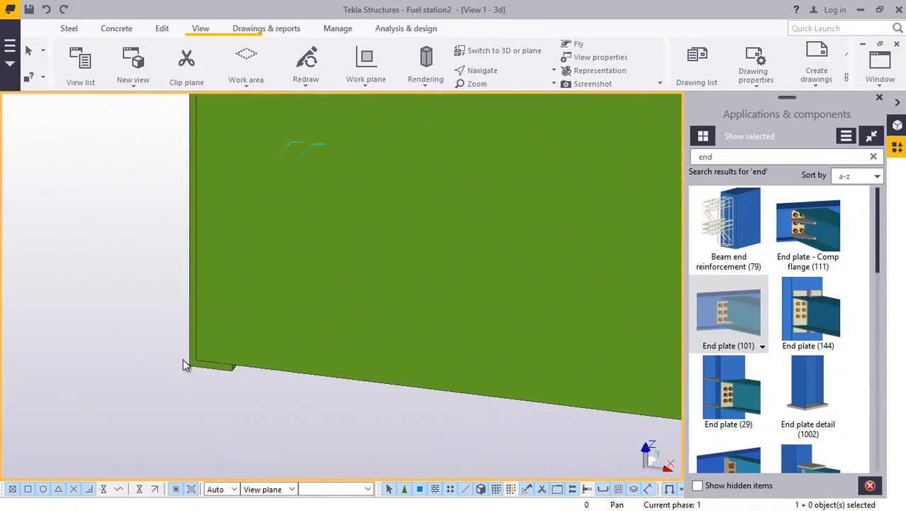
click(195, 366)
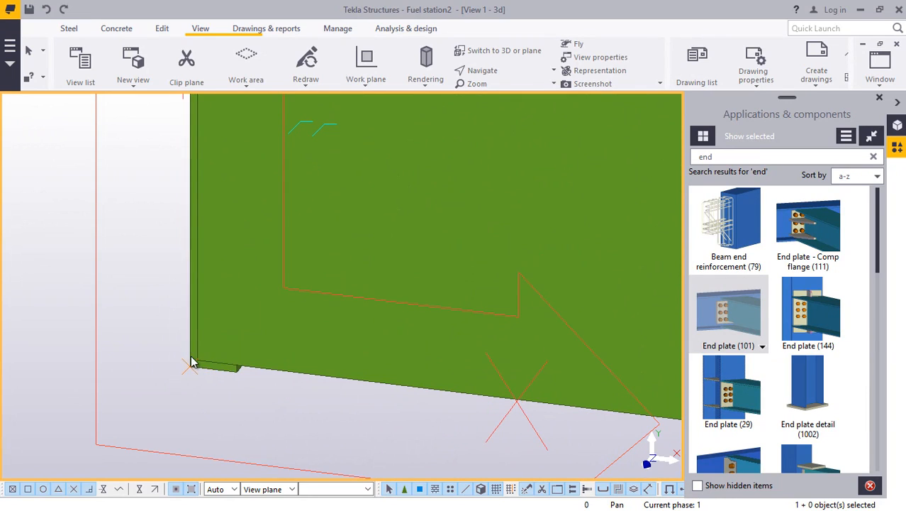
right_click(138, 271)
click(148, 279)
Select the first eight deck sheets of the first bay, starting from the sheet beside the front edge beam.
scroll(209, 383, down, 7)
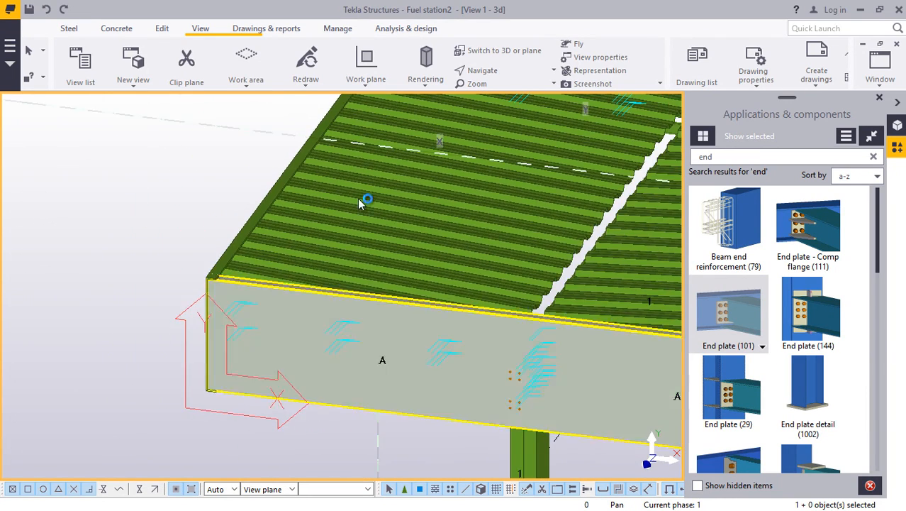
scroll(329, 272, up, 4)
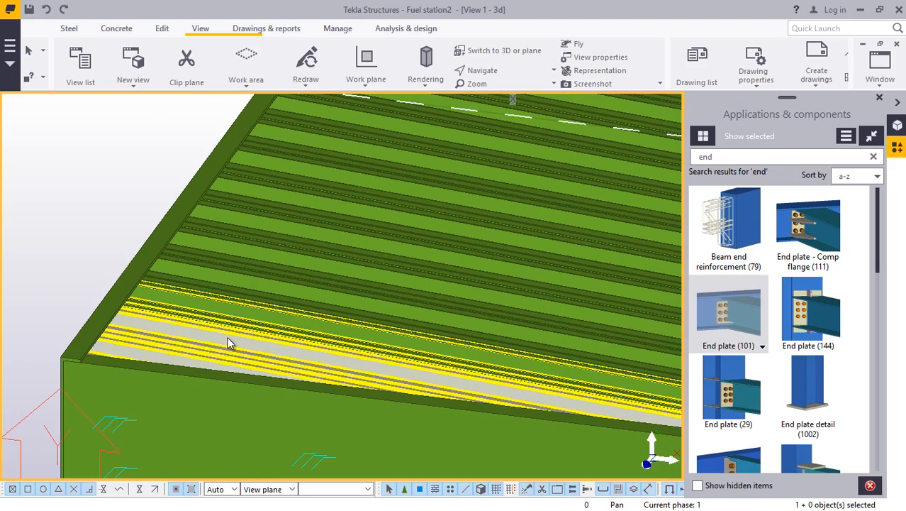
scroll(263, 328, down, 5)
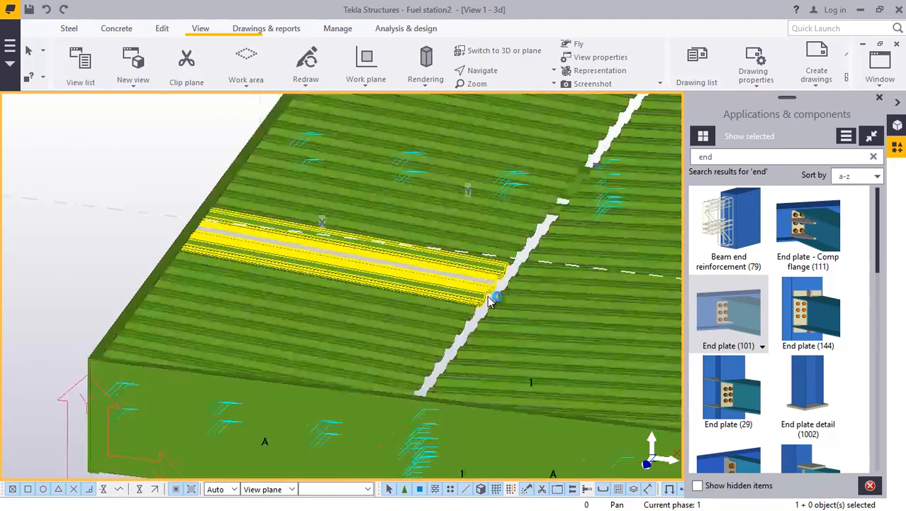
scroll(496, 299, up, 4)
scroll(482, 285, down, 3)
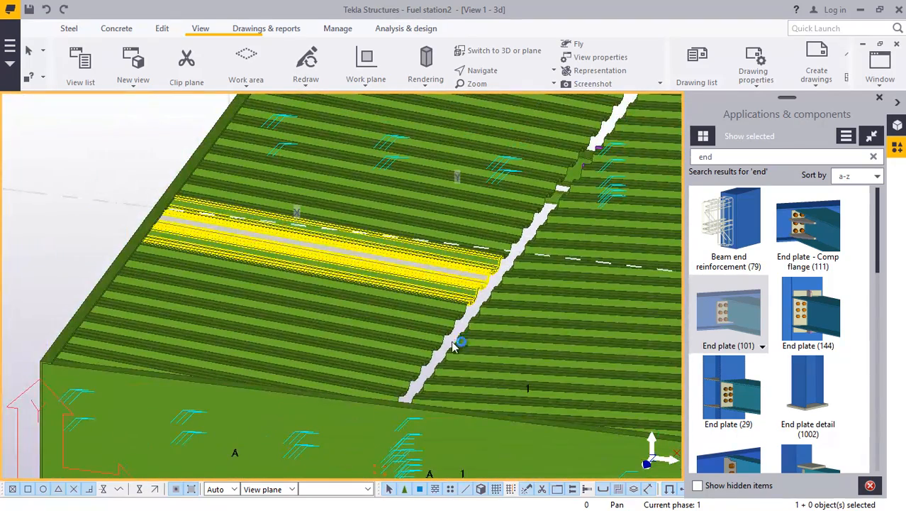
scroll(399, 387, up, 3)
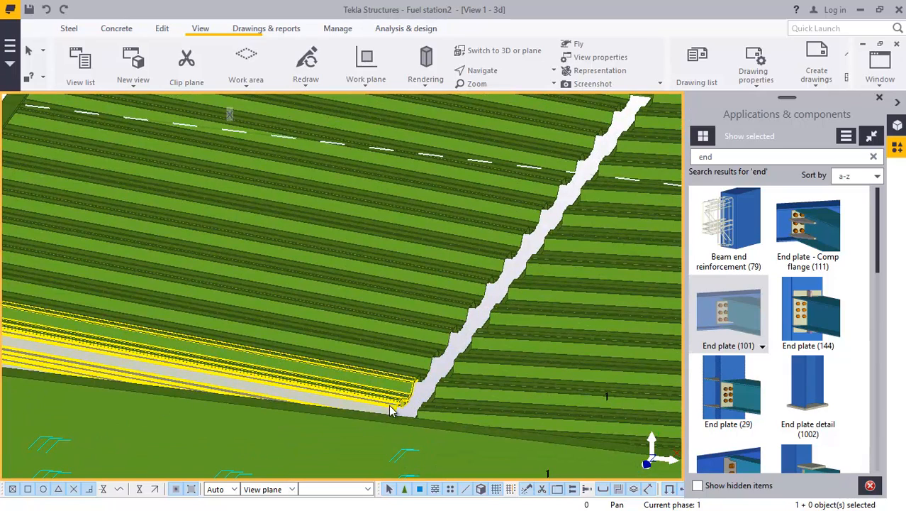
ctrl+click(389, 405)
ctrl+click(407, 377)
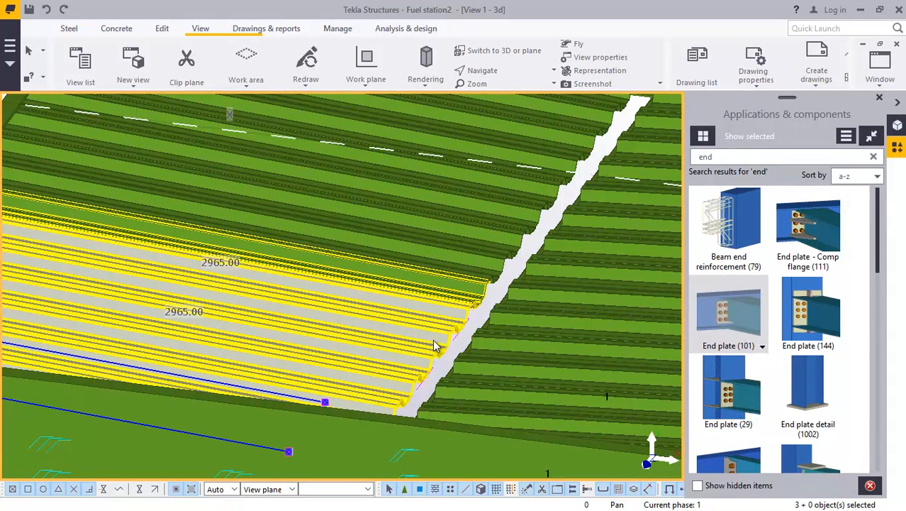
ctrl+click(462, 307)
ctrl+click(490, 261)
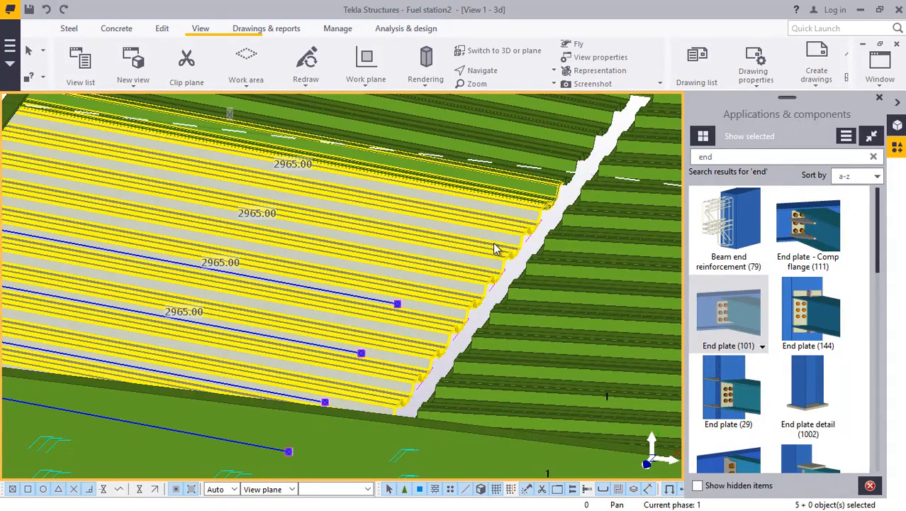
ctrl+click(525, 216)
ctrl+click(555, 186)
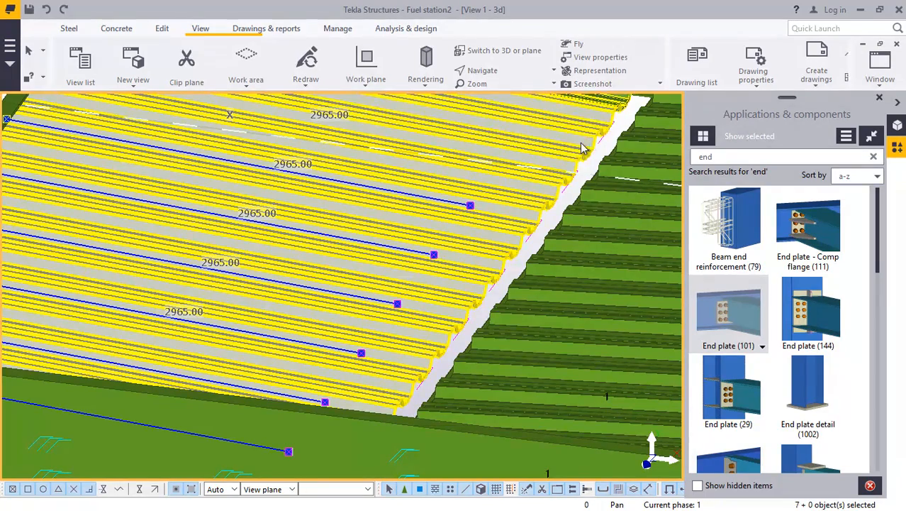
ctrl+click(542, 166)
Add the next deck sheets of the first bay, past the intermediate cross beam, to the selection.
scroll(409, 320, down, 4)
scroll(399, 323, up, 5)
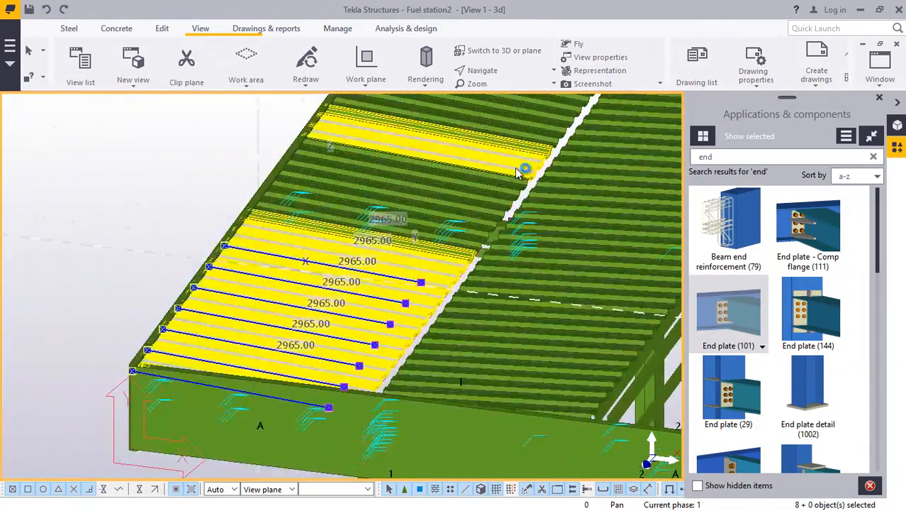
scroll(508, 222, up, 1)
ctrl+click(443, 308)
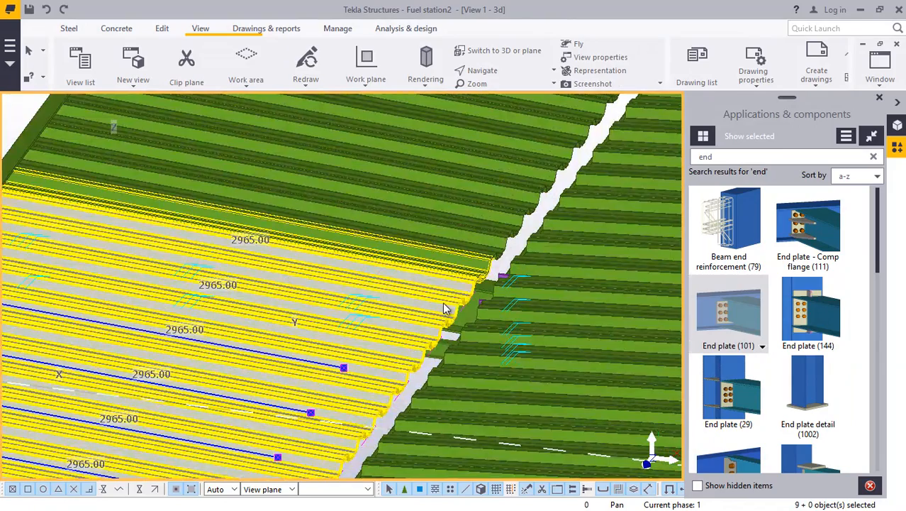
ctrl+click(478, 267)
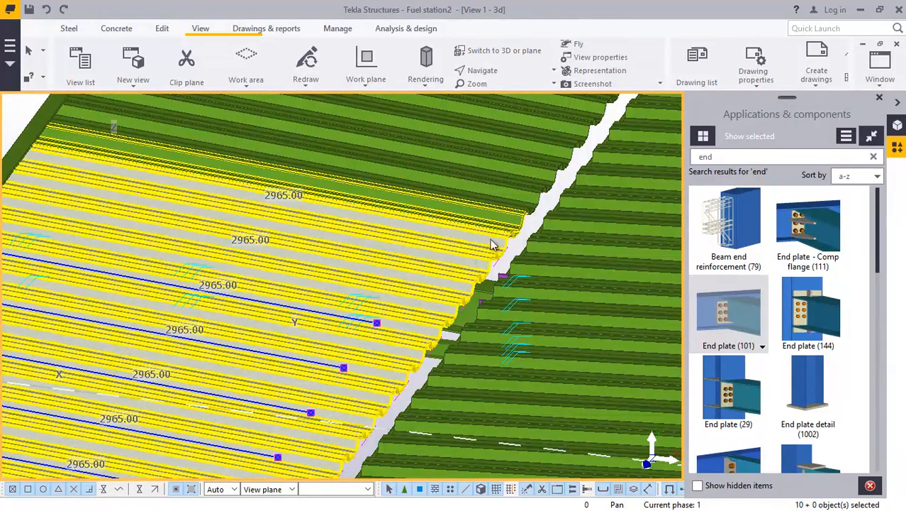
ctrl+click(504, 218)
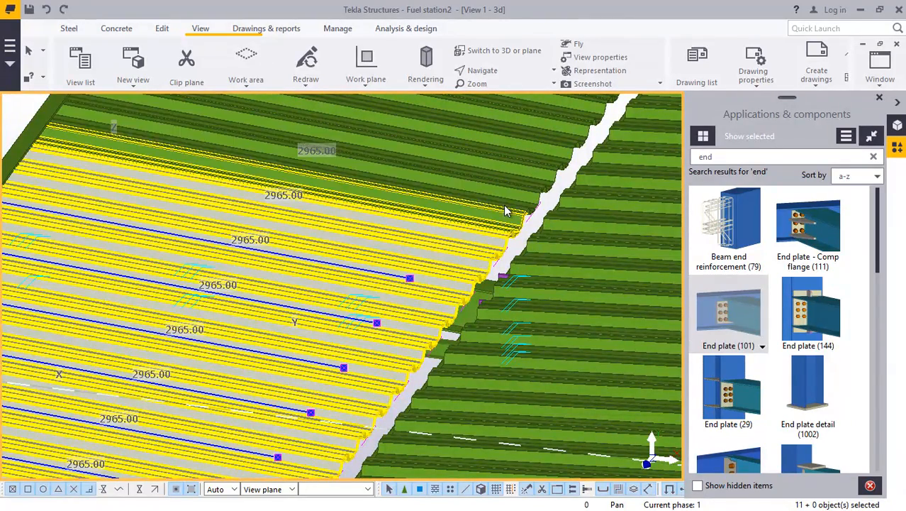
ctrl+click(541, 170)
Add the remaining deck sheets of the first bay, up to the far roof edge beam, to the selection.
scroll(419, 289, down, 3)
scroll(529, 152, up, 2)
scroll(485, 241, up, 3)
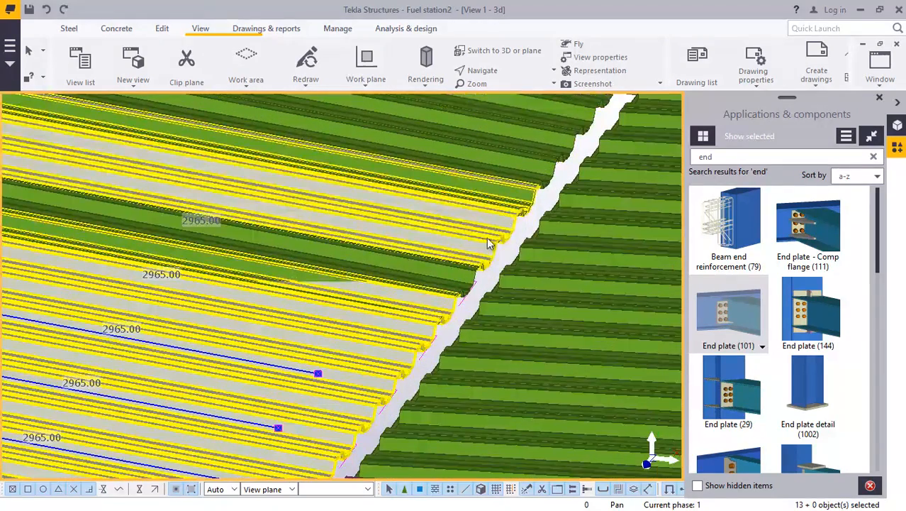
ctrl+click(475, 259)
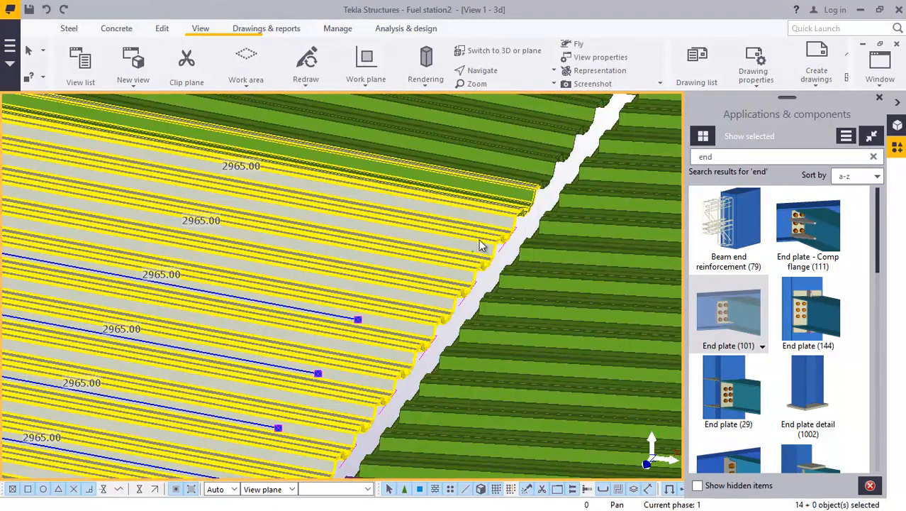
ctrl+click(512, 198)
ctrl+click(553, 139)
scroll(486, 166, down, 4)
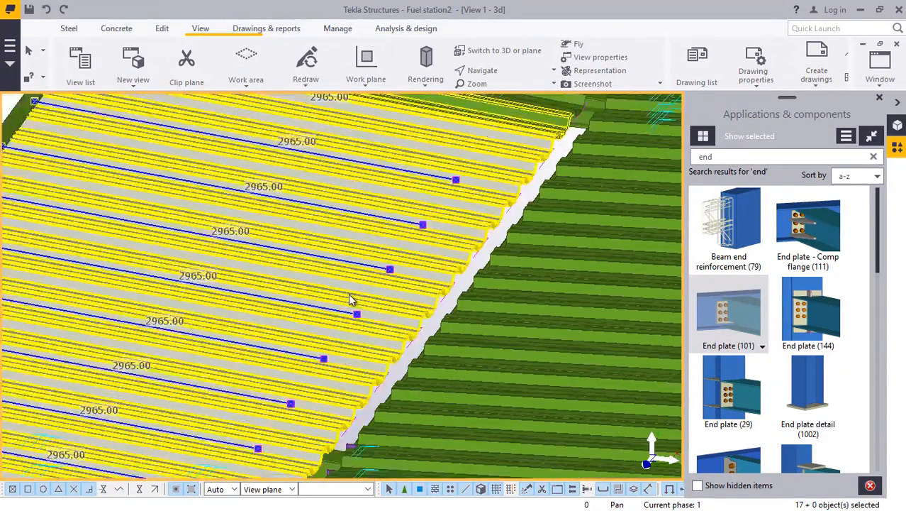
scroll(489, 146, up, 5)
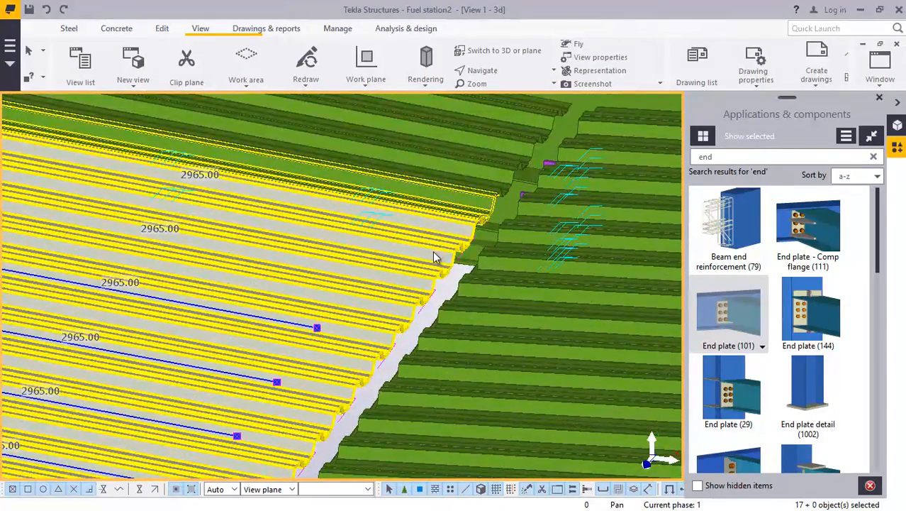
ctrl+click(474, 204)
ctrl+click(494, 176)
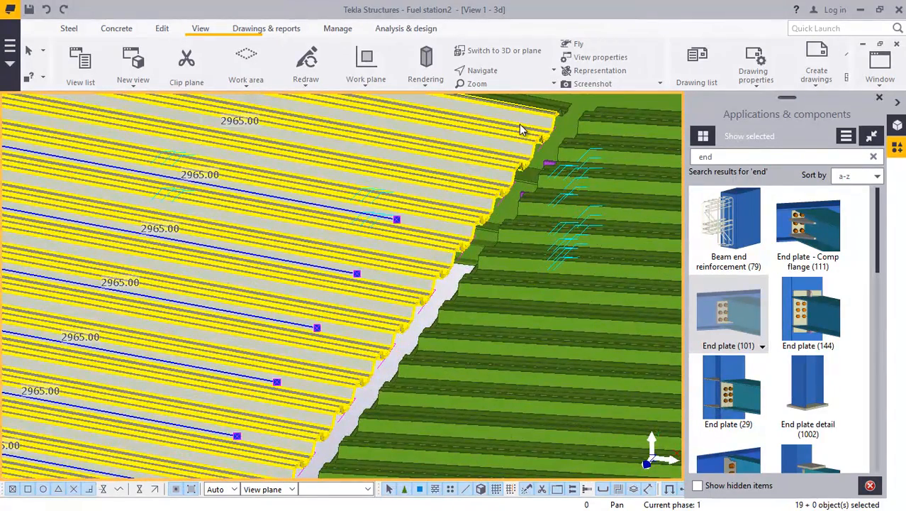
ctrl+click(528, 132)
scroll(431, 250, down, 2)
scroll(548, 131, up, 2)
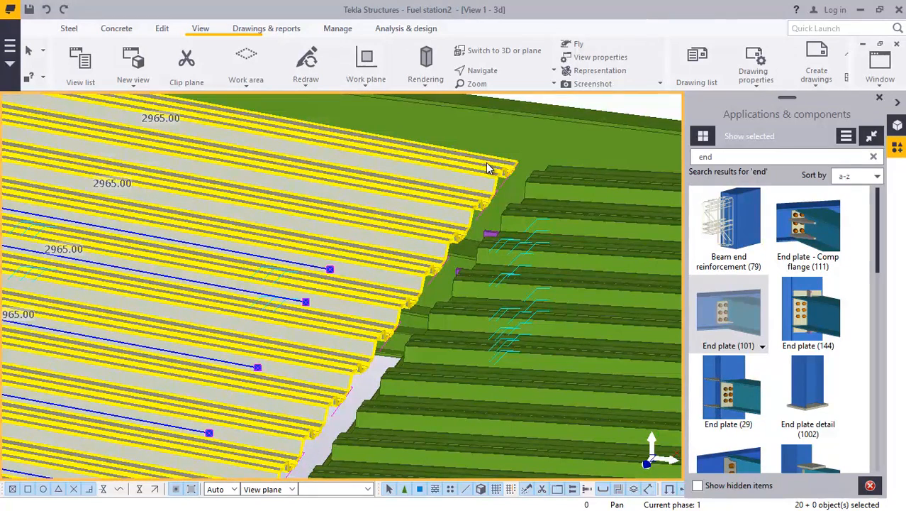
Add the first five deck sheets of the second bay, starting at the far roof edge, to the selection.
ctrl+click(593, 175)
ctrl+click(555, 214)
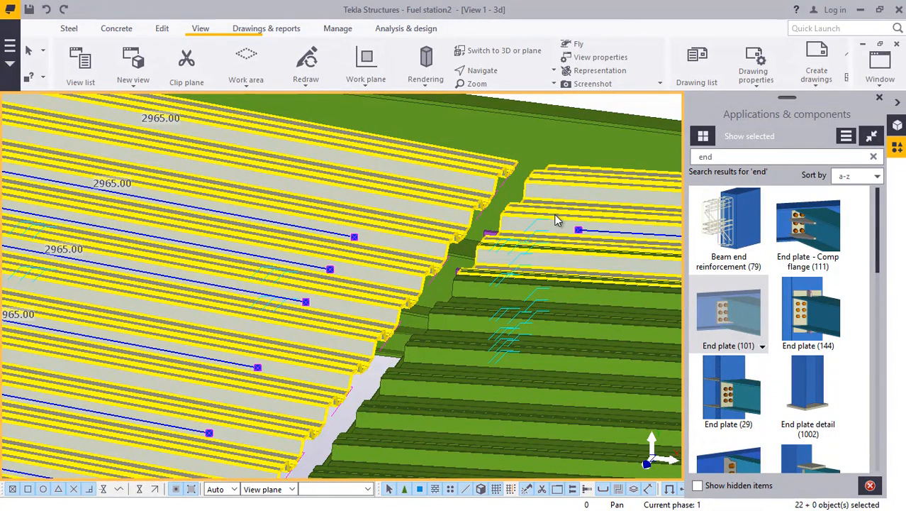
ctrl+click(486, 275)
ctrl+click(470, 277)
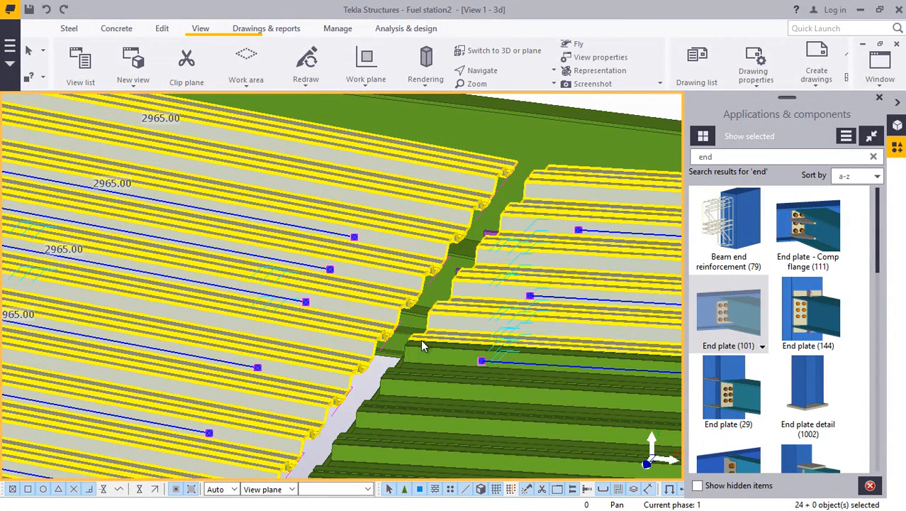
ctrl+click(416, 345)
Continue adding consecutive second-bay deck sheets to the selection, working from the far edge towards the middle of the roof.
scroll(454, 268, down, 3)
scroll(445, 263, up, 3)
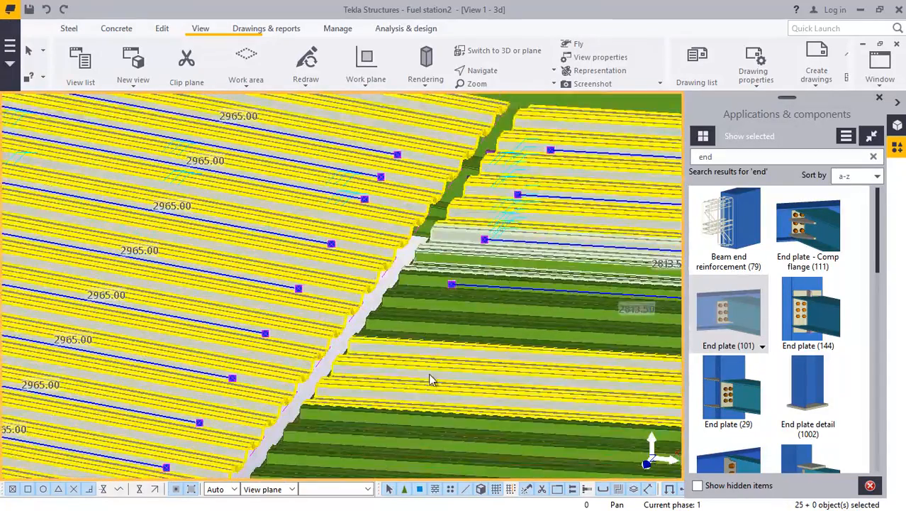
ctrl+click(432, 263)
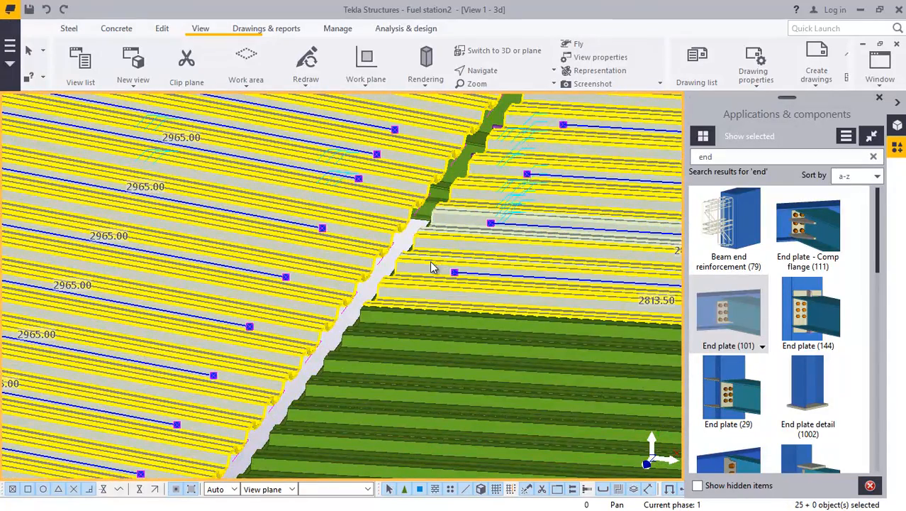
ctrl+click(400, 320)
ctrl+click(366, 362)
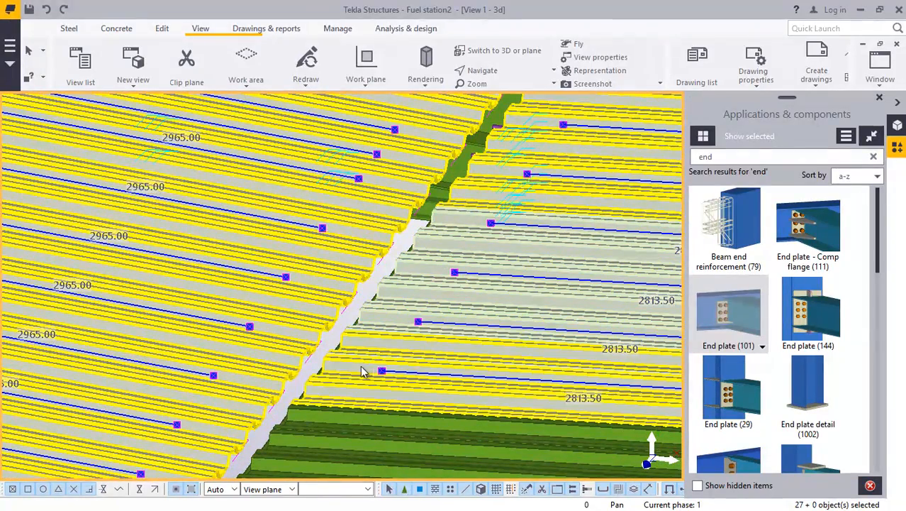
ctrl+click(328, 414)
ctrl+click(294, 459)
Add the next second-bay deck sheets, continuing past the intermediate cross beam towards the near roof edge, to the selection.
scroll(344, 293, down, 5)
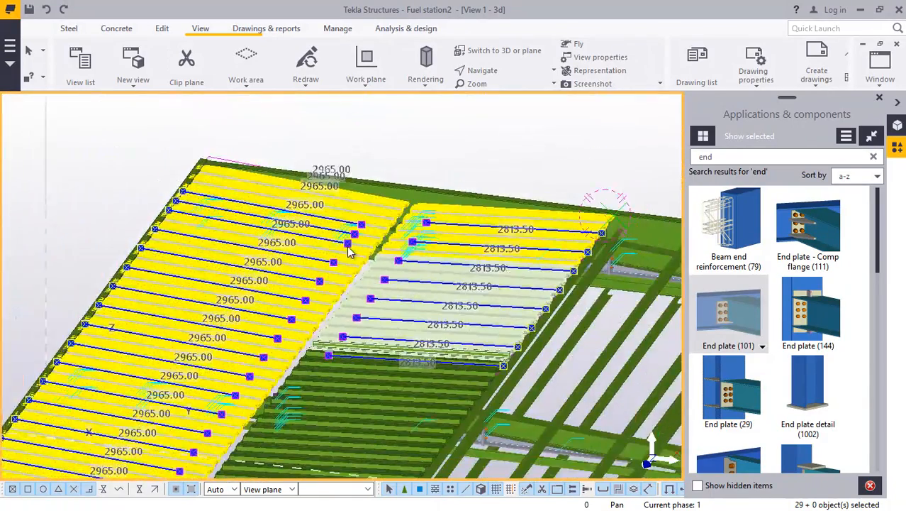
scroll(288, 415, up, 3)
scroll(355, 292, down, 1)
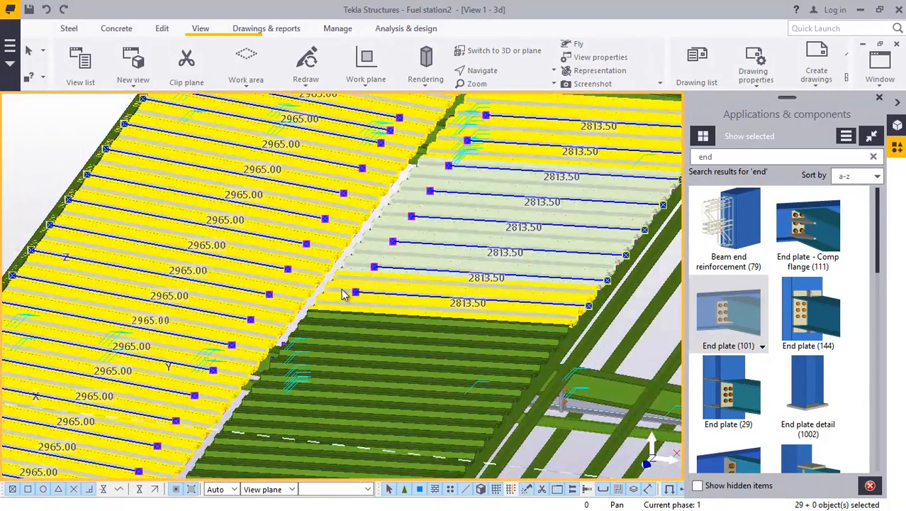
ctrl+click(317, 319)
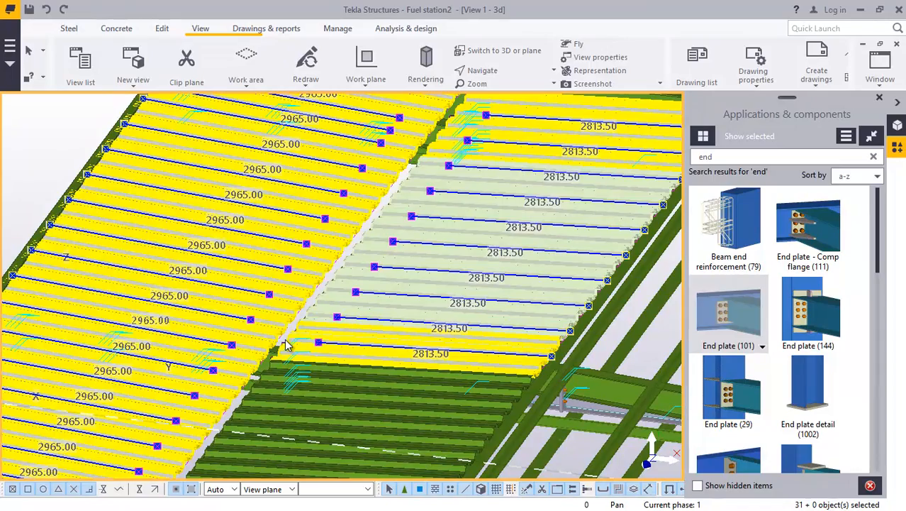
scroll(276, 401, up, 3)
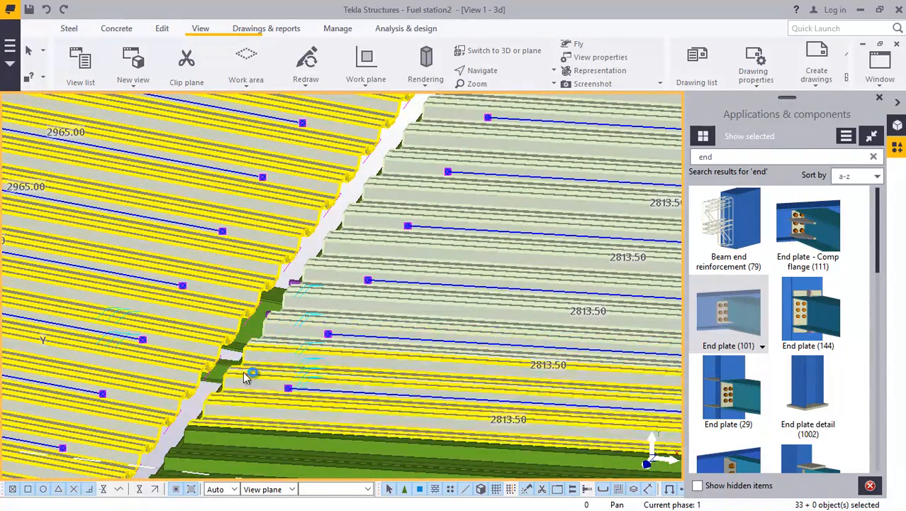
ctrl+click(195, 434)
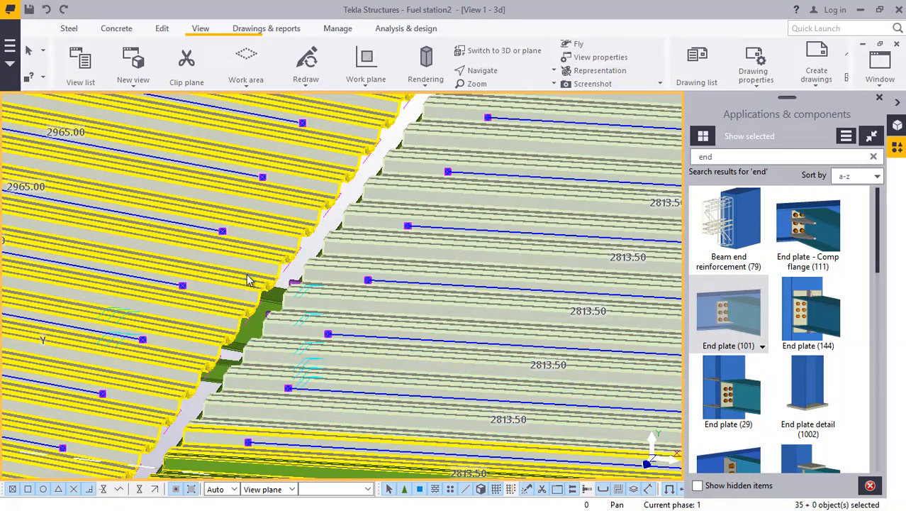
Add the remaining second-bay deck sheets, up to the near roof edge beam, to the selection.
scroll(248, 278, down, 5)
scroll(257, 271, up, 5)
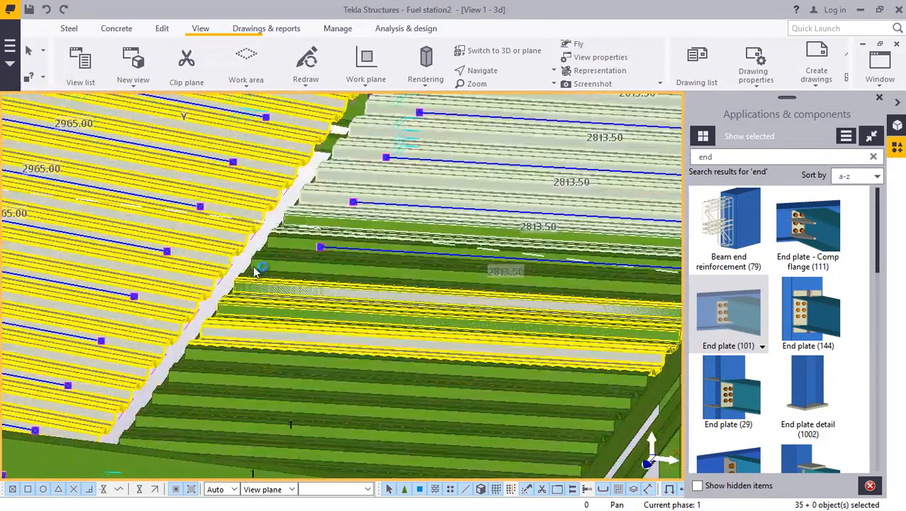
ctrl+click(248, 288)
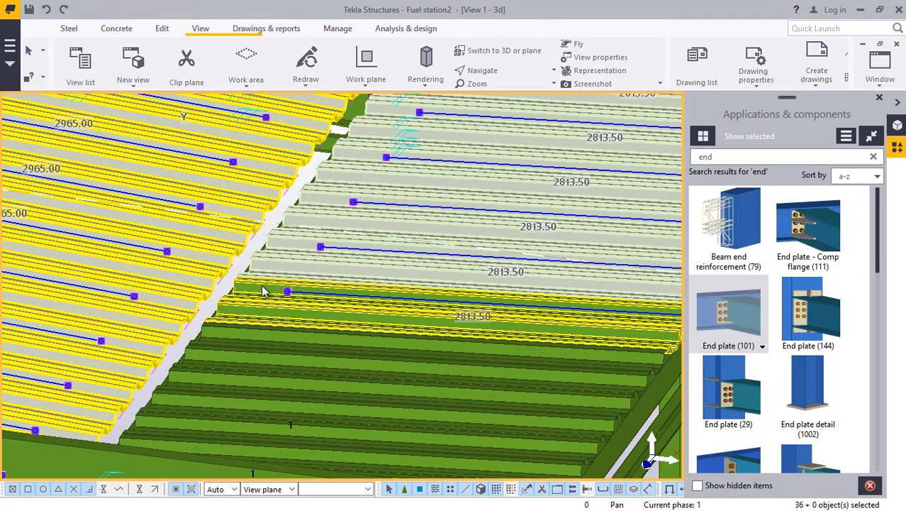
shift+click(189, 359)
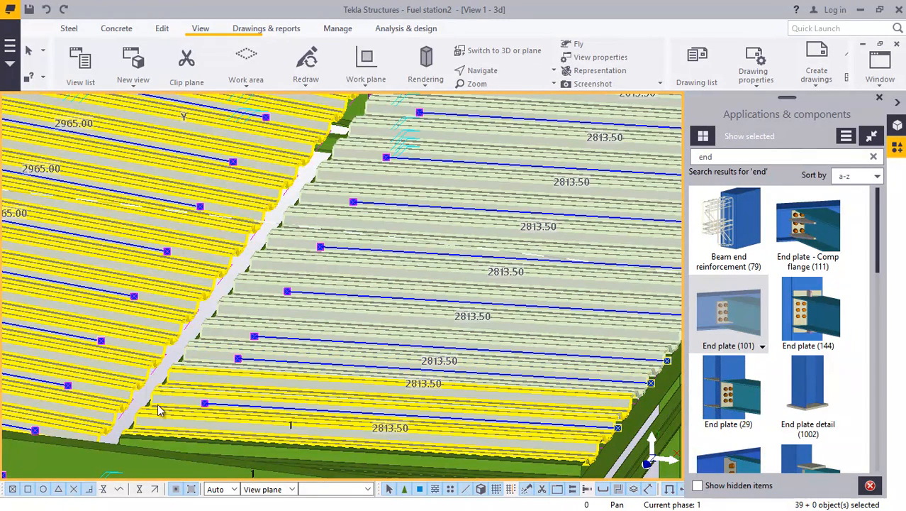
shift+click(140, 438)
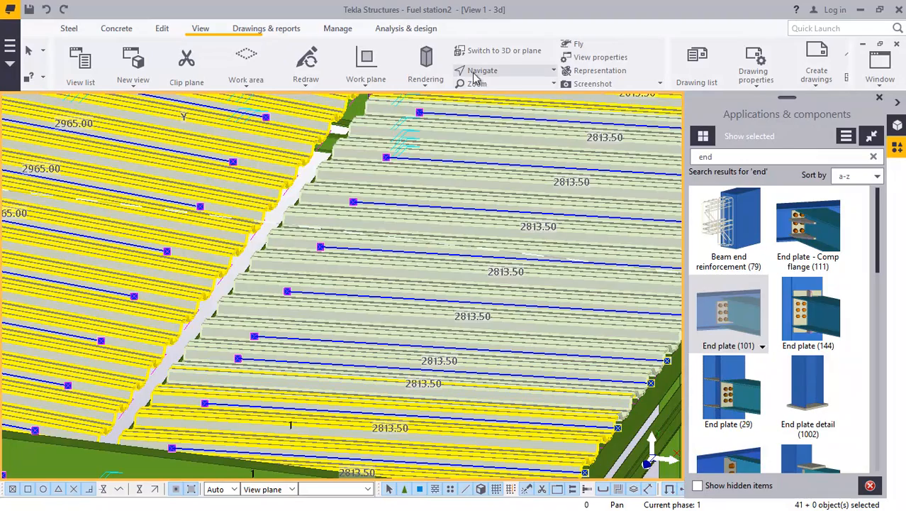
Start a mirrored copy of the selected deck sheets and set a vertical mirror line at the near edge beam's middle (X0 6022.00, Y0 1148.00, angle -90).
click(501, 72)
click(507, 91)
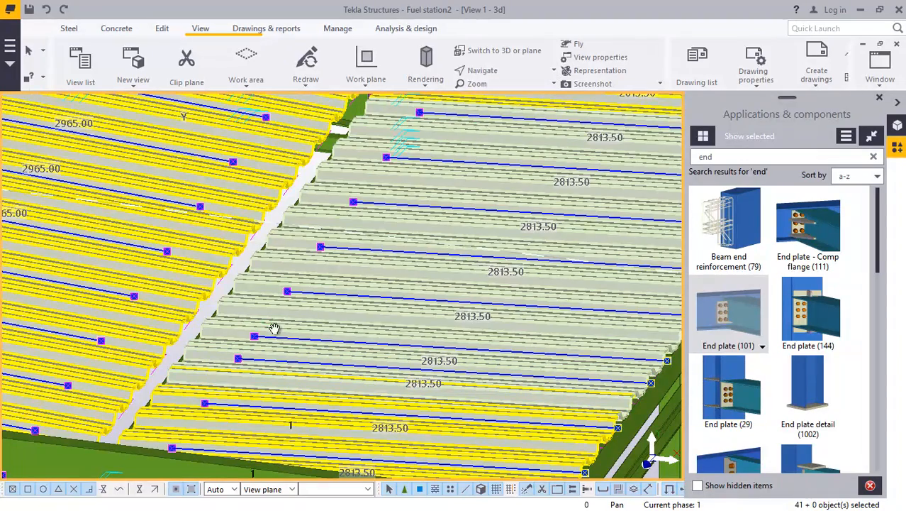
drag(271, 322, 476, 251)
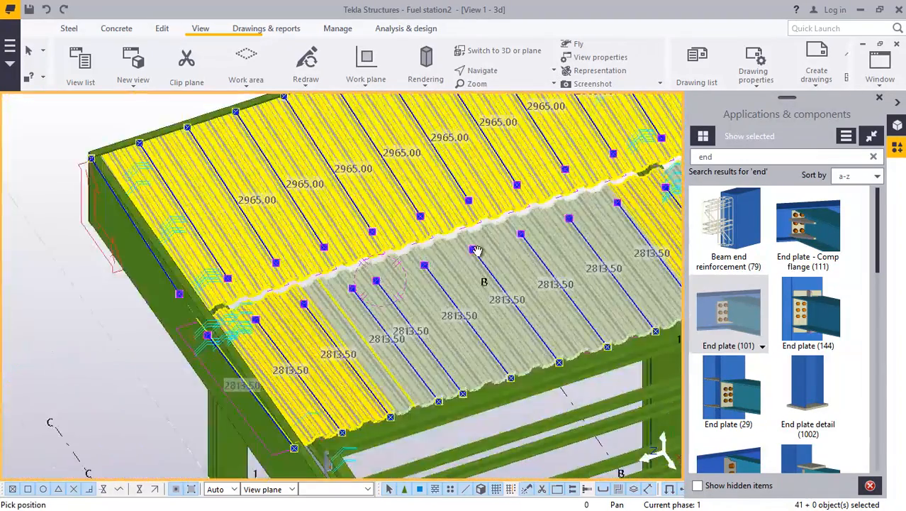
drag(341, 307, 376, 216)
scroll(355, 243, down, 3)
scroll(363, 308, up, 6)
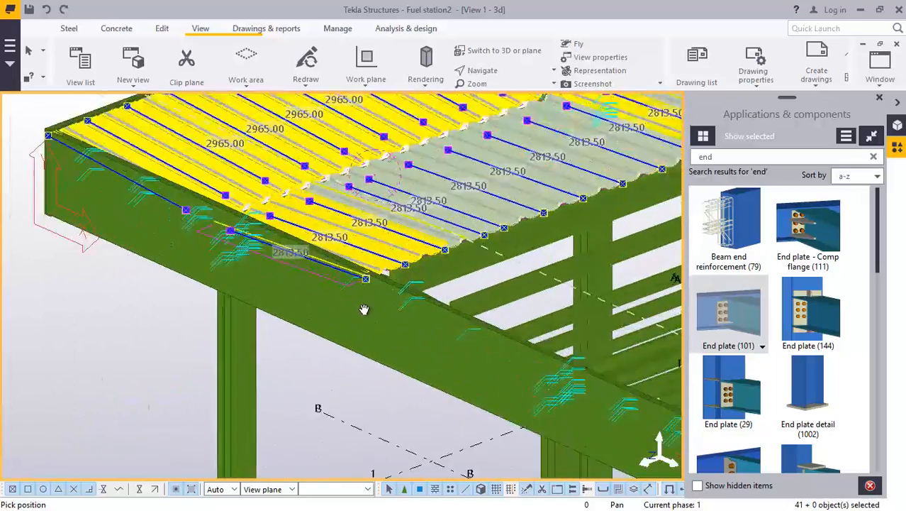
scroll(420, 289, down, 4)
scroll(392, 353, up, 3)
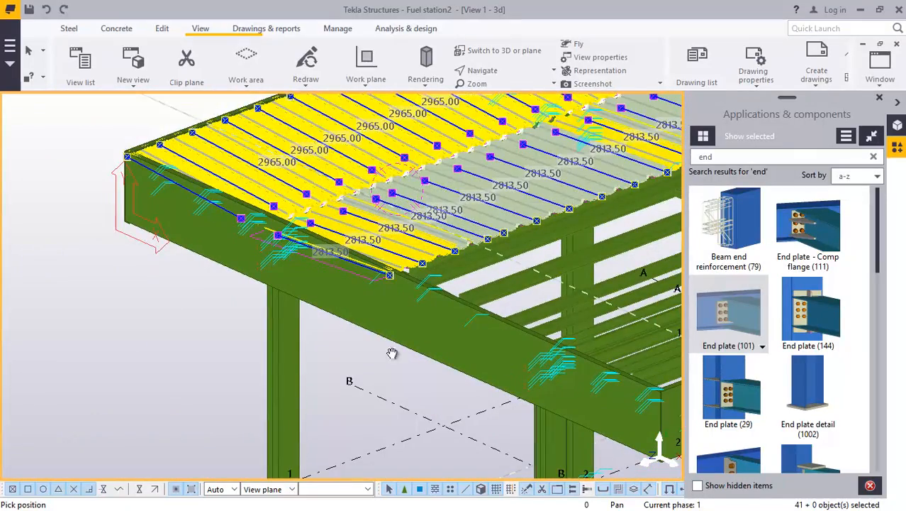
scroll(349, 358, up, 2)
right_click(348, 144)
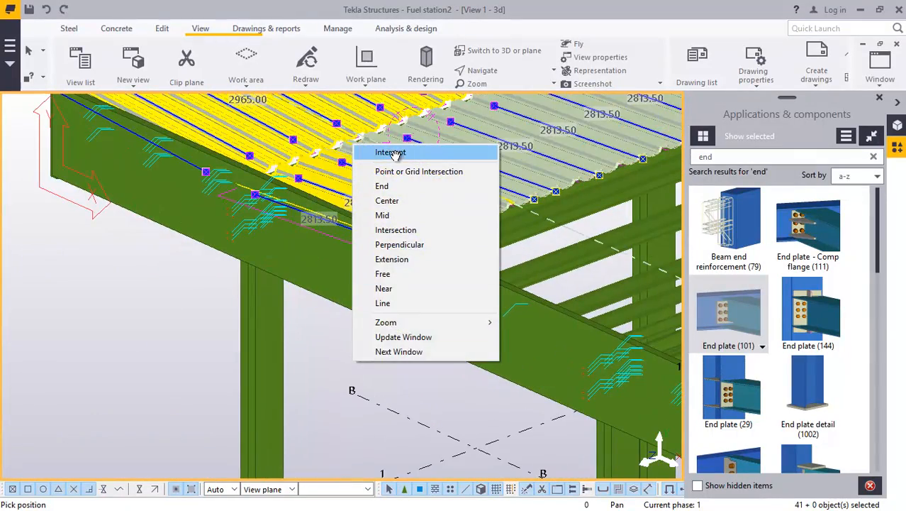
click(393, 152)
right_click(122, 298)
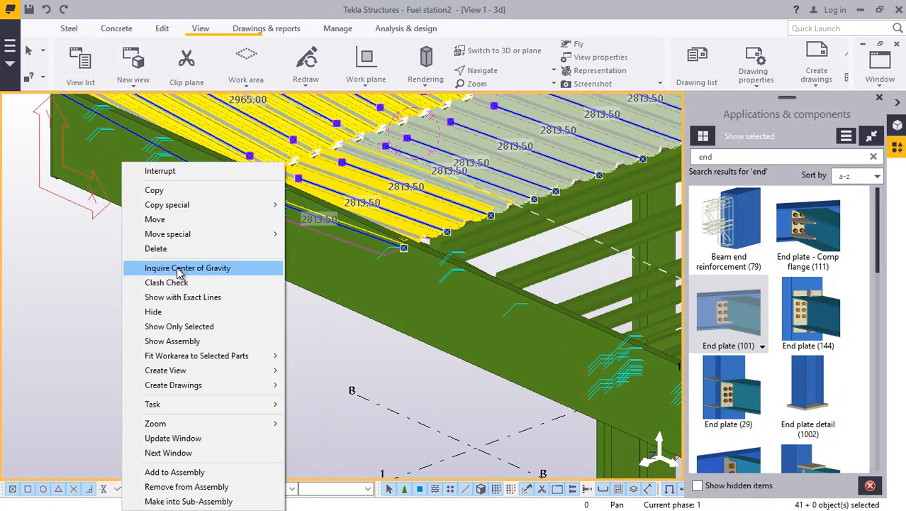
mouse_move(186, 206)
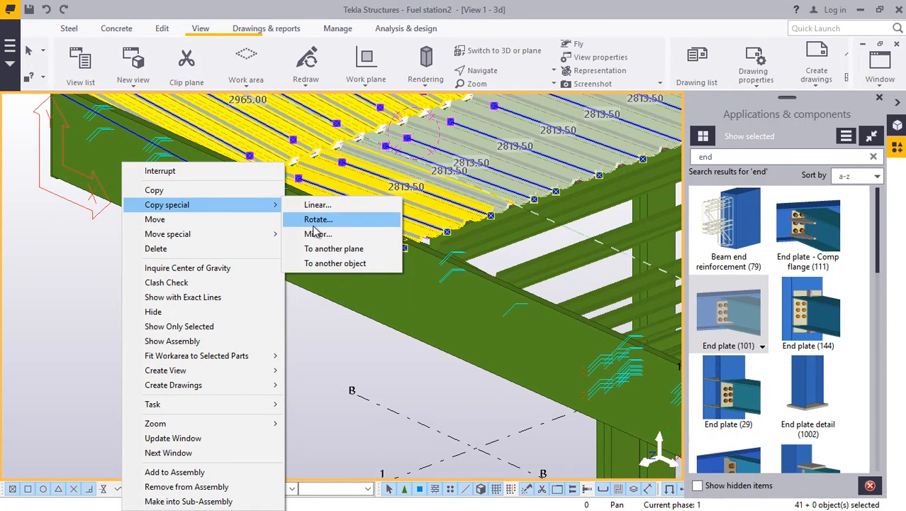
click(317, 233)
scroll(446, 292, up, 1)
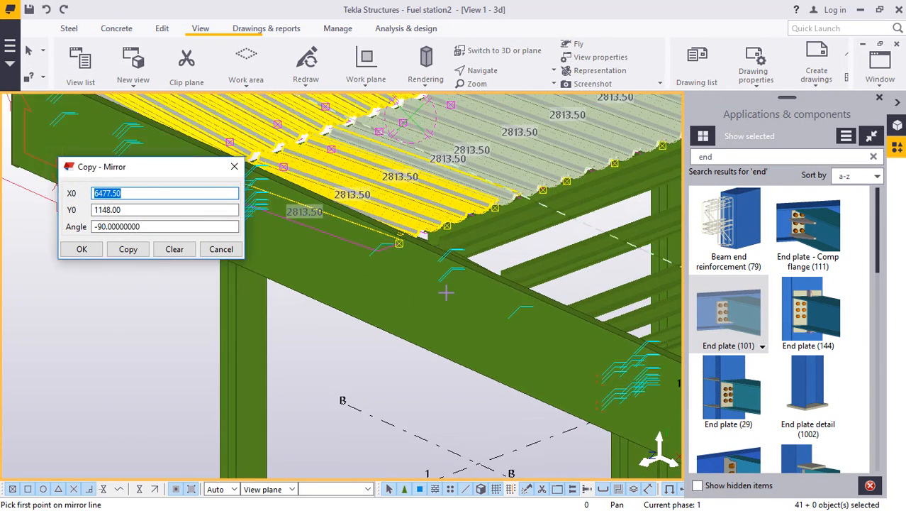
scroll(446, 292, up, 1)
scroll(426, 231, up, 1)
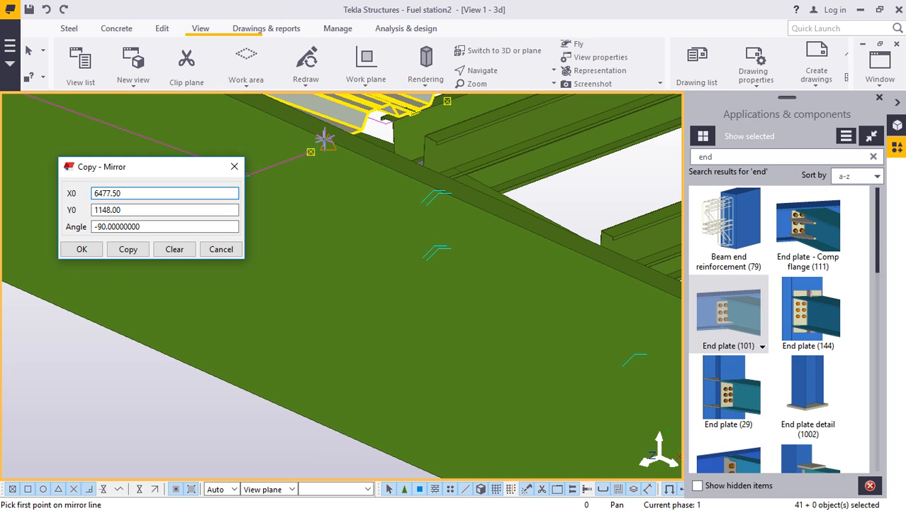
scroll(323, 139, up, 1)
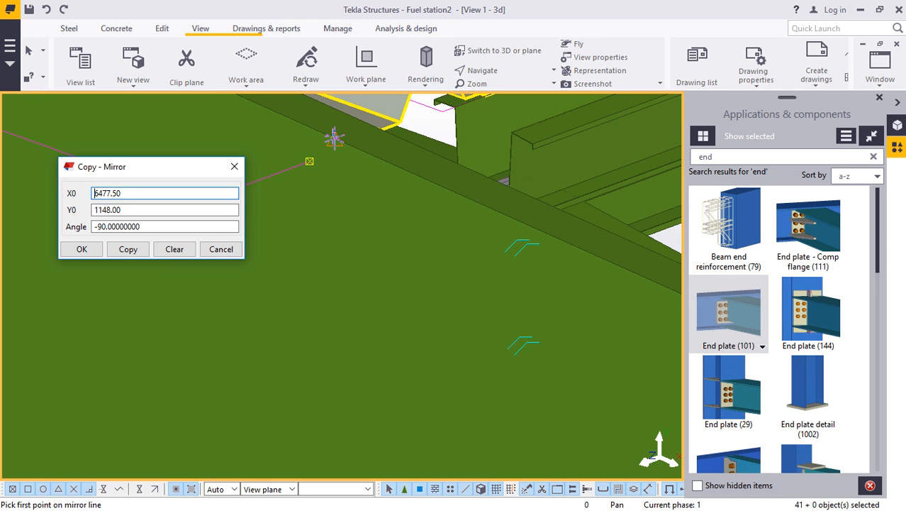
click(334, 141)
scroll(337, 176, down, 5)
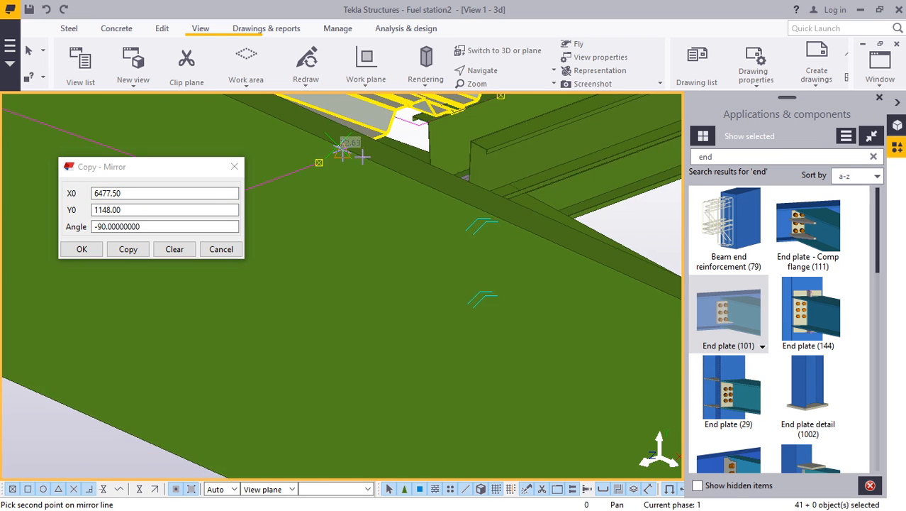
scroll(355, 311, up, 3)
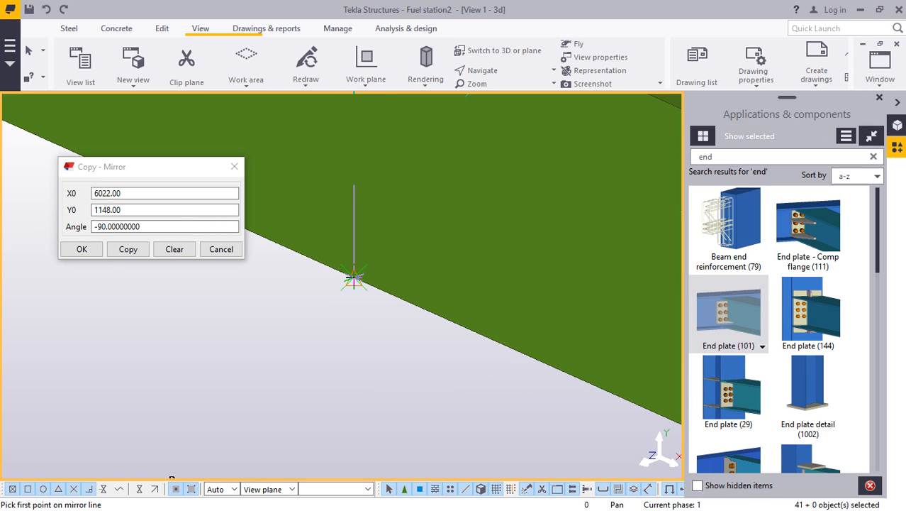
Create the mirrored copy of the deck sheets on the other half of the roof and end the mirror command.
click(123, 250)
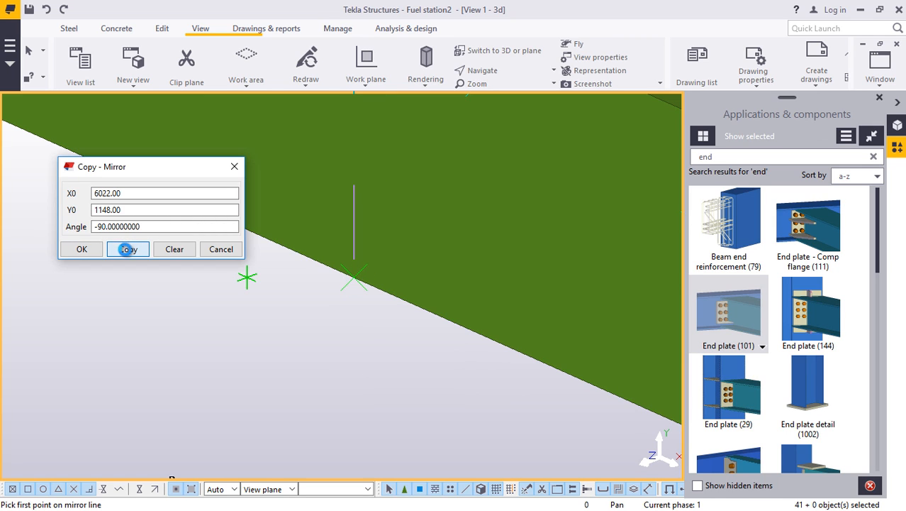
click(82, 250)
right_click(162, 294)
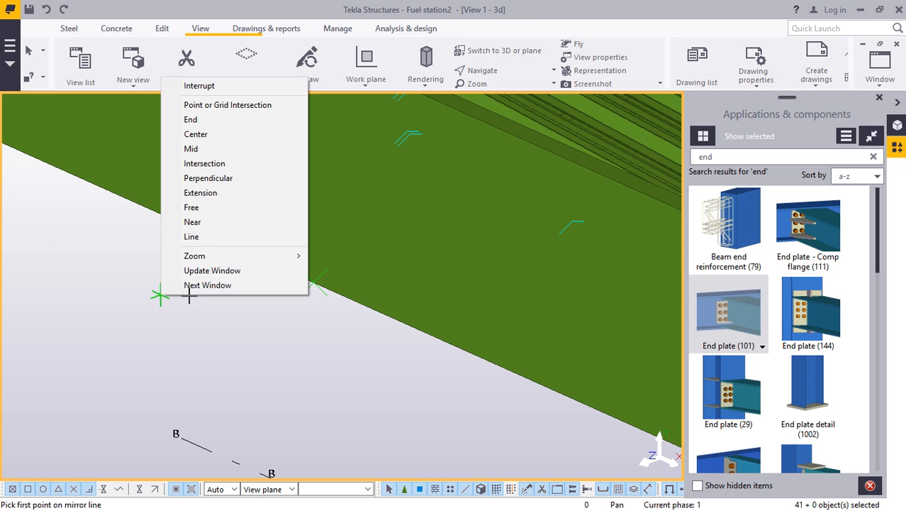
click(189, 85)
scroll(263, 293, down, 10)
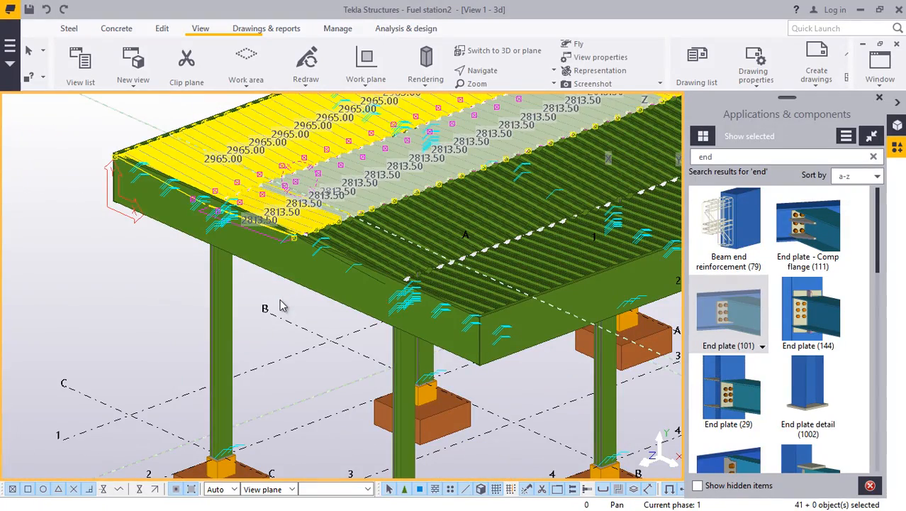
Clear the deck sheet selection and close the applications and components catalog.
click(284, 303)
scroll(340, 289, down, 6)
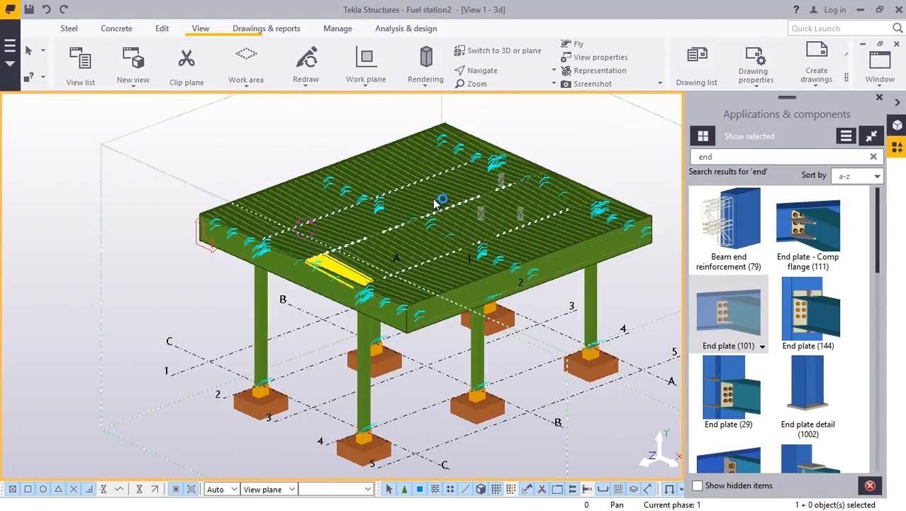
scroll(461, 182, up, 6)
scroll(471, 174, up, 3)
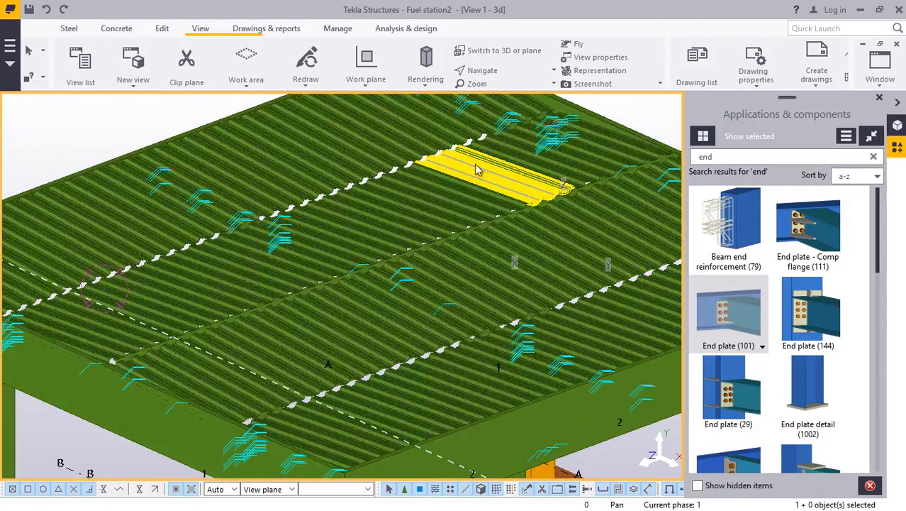
click(880, 102)
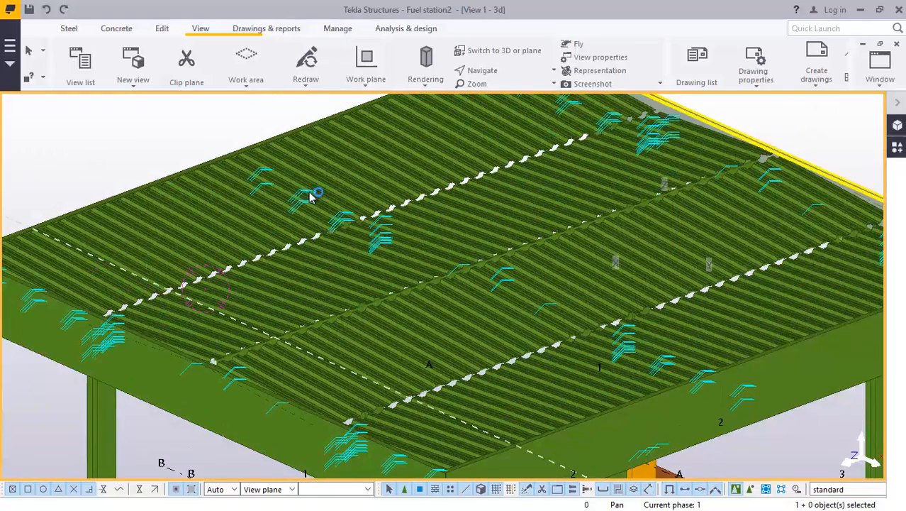
Examine the fully sheeted roof and its edge beams in the 3D view from several sides.
scroll(310, 197, down, 5)
click(495, 76)
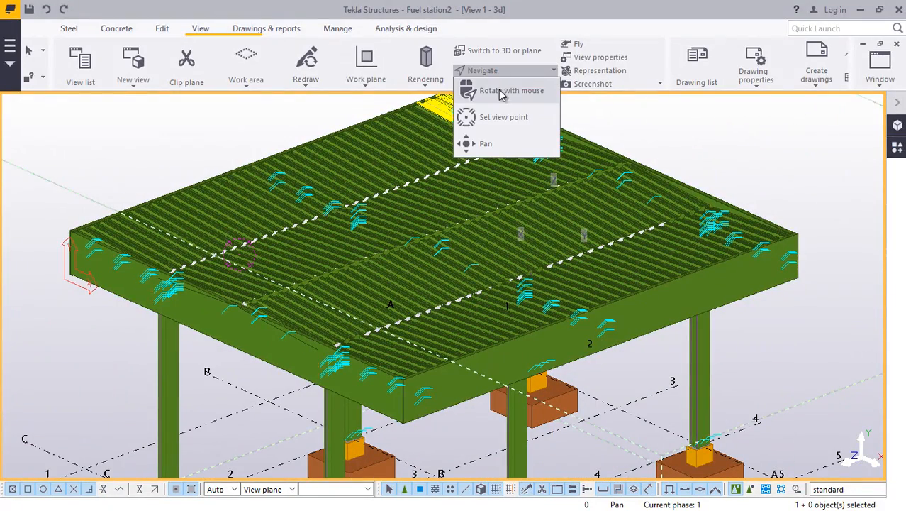
click(506, 116)
mouse_move(477, 225)
ctrl+middle_down()
mouse_move(340, 251)
mouse_move(257, 241)
mouse_move(207, 196)
mouse_move(107, 197)
ctrl+middle_up()
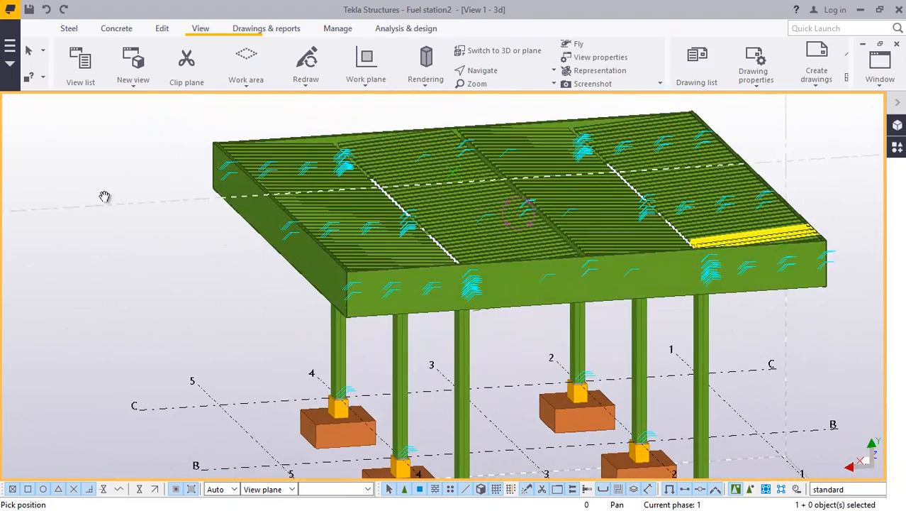
right_click(107, 196)
click(124, 204)
scroll(452, 207, up, 5)
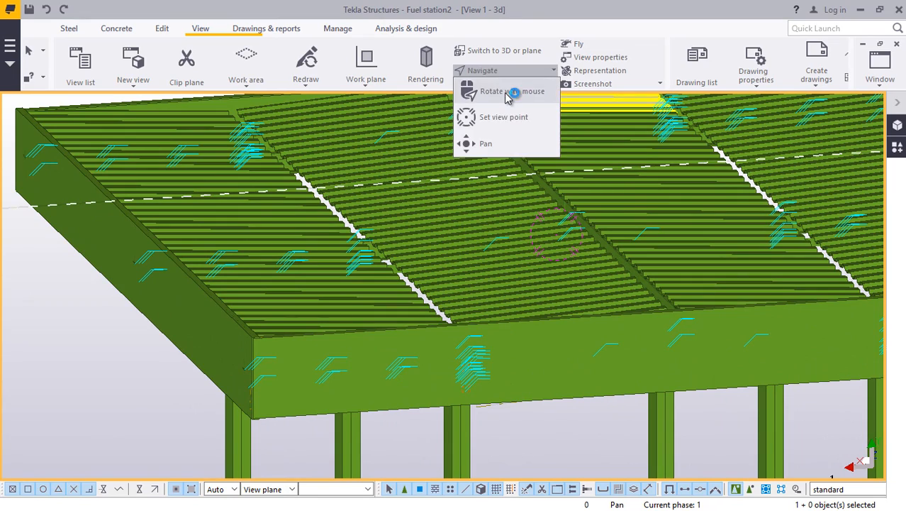
mouse_move(511, 163)
ctrl+middle_down()
mouse_move(471, 166)
mouse_move(421, 148)
mouse_move(489, 180)
mouse_move(532, 182)
mouse_move(502, 222)
mouse_move(494, 202)
mouse_move(635, 170)
ctrl+middle_up()
right_click(755, 117)
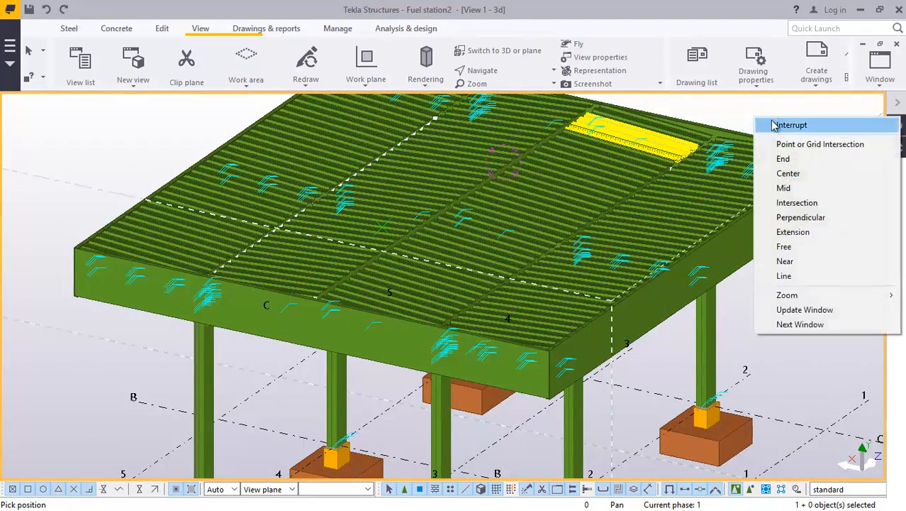
click(785, 126)
scroll(526, 191, down, 3)
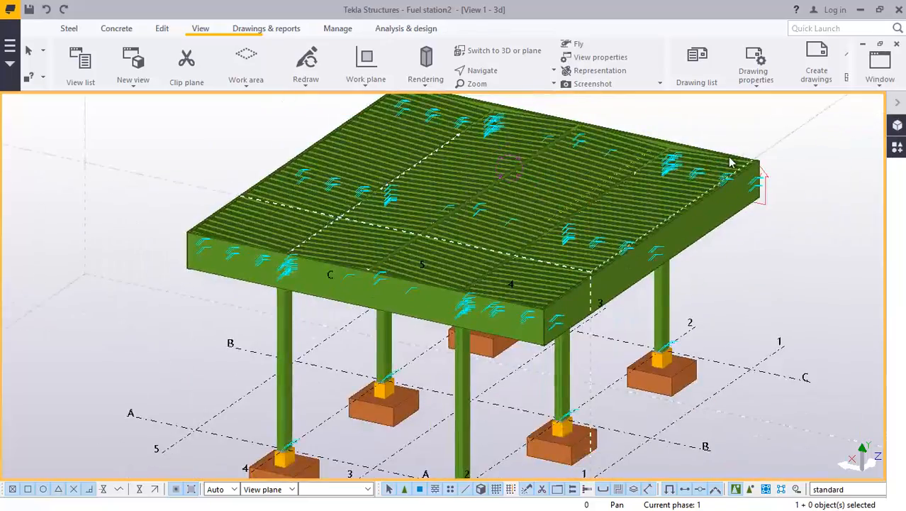
scroll(601, 169, up, 5)
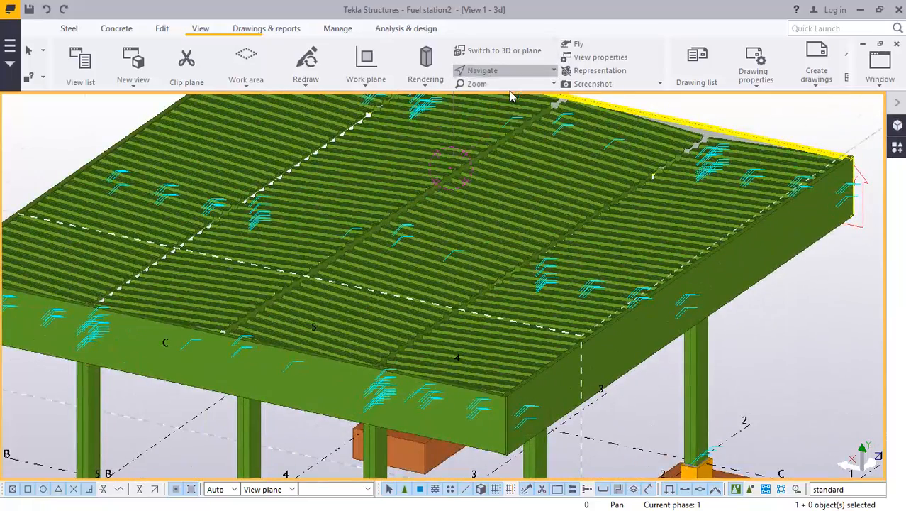
ctrl+middle_drag(510, 145, 355, 148)
scroll(354, 148, up, 3)
ctrl+middle_drag(480, 185, 331, 200)
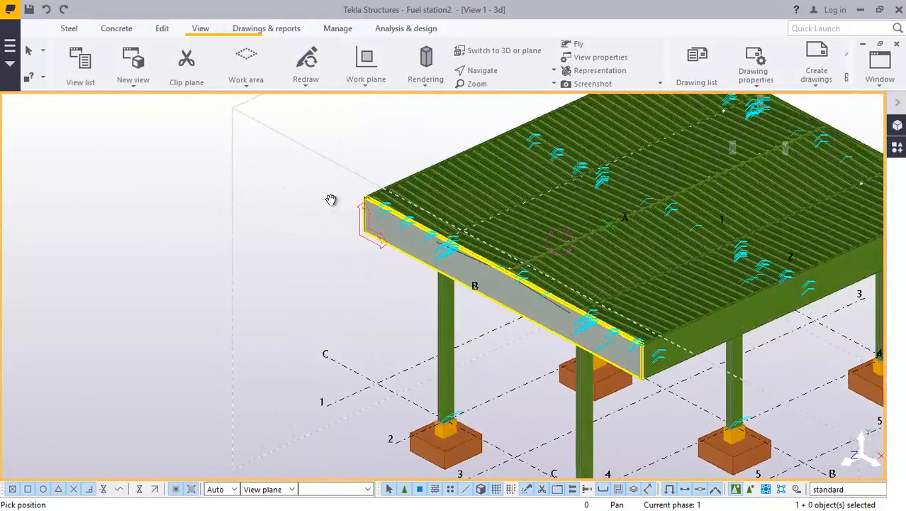
Switch to the elevation view showing grid lines 1 to 5.
click(881, 88)
click(835, 204)
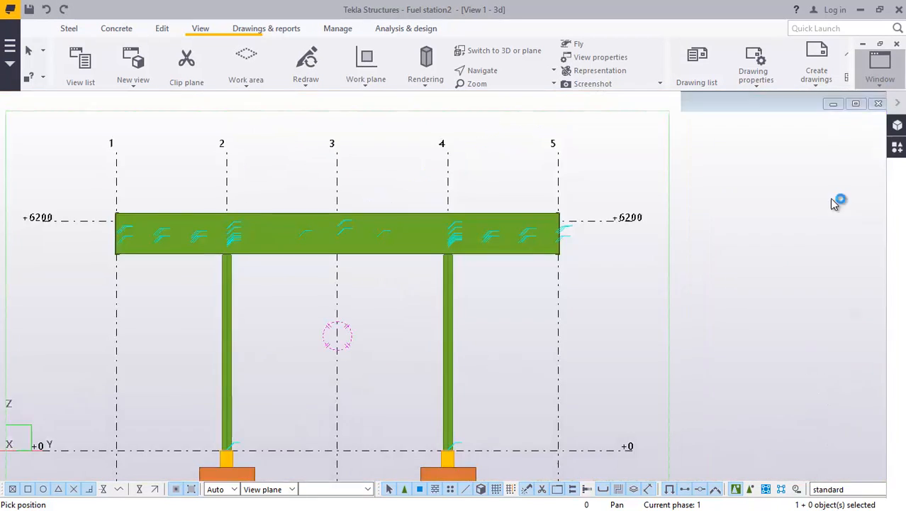
End the active navigation command and inspect the roof edge beam around grid lines 4 and 5 in the Grid C elevation.
scroll(482, 176, up, 2)
right_click(486, 151)
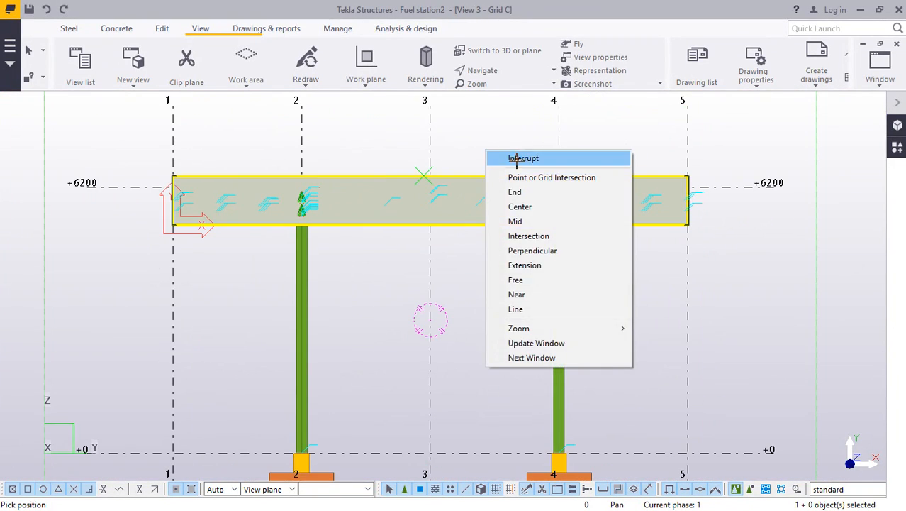
click(517, 159)
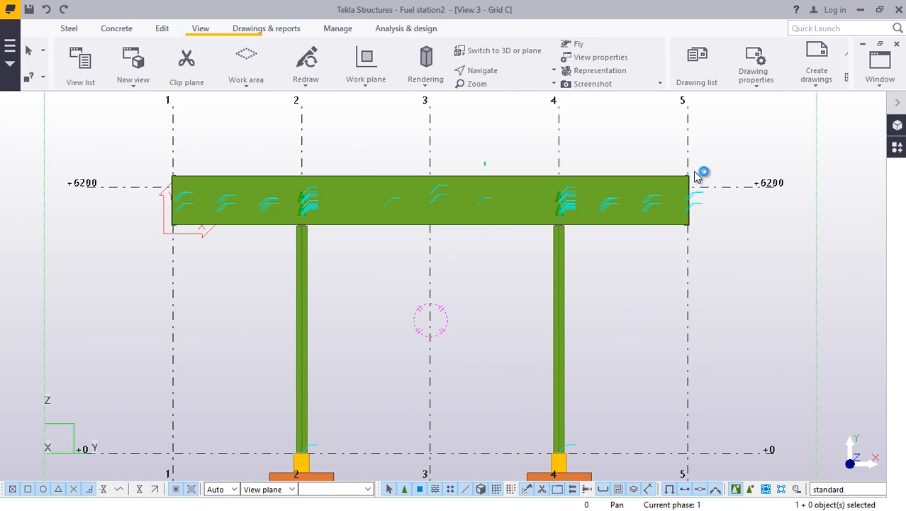
scroll(699, 176, up, 5)
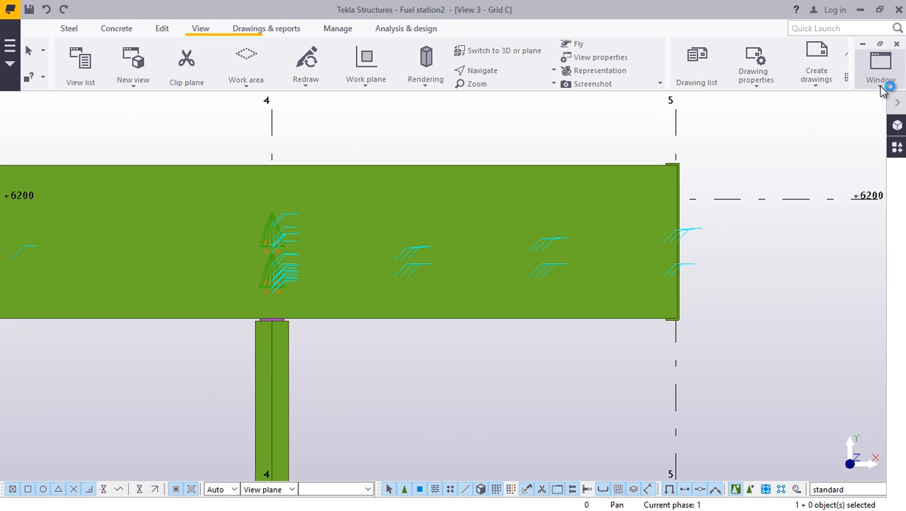
Switch to the View 2 - Grid A elevation and examine the sloping deck sheets, purlins and rafters between grid lines 1 and 5.
click(881, 84)
click(844, 180)
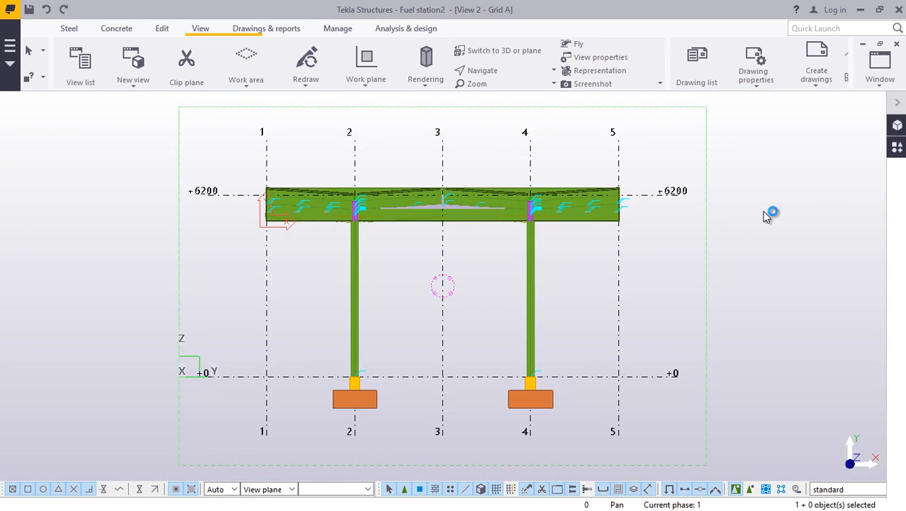
scroll(468, 195, up, 4)
scroll(441, 203, up, 4)
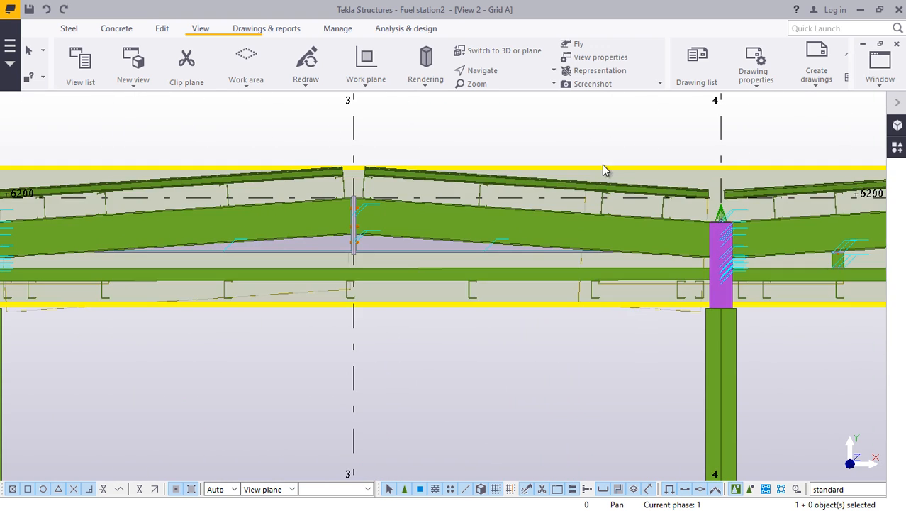
scroll(477, 217, down, 2)
scroll(476, 218, down, 4)
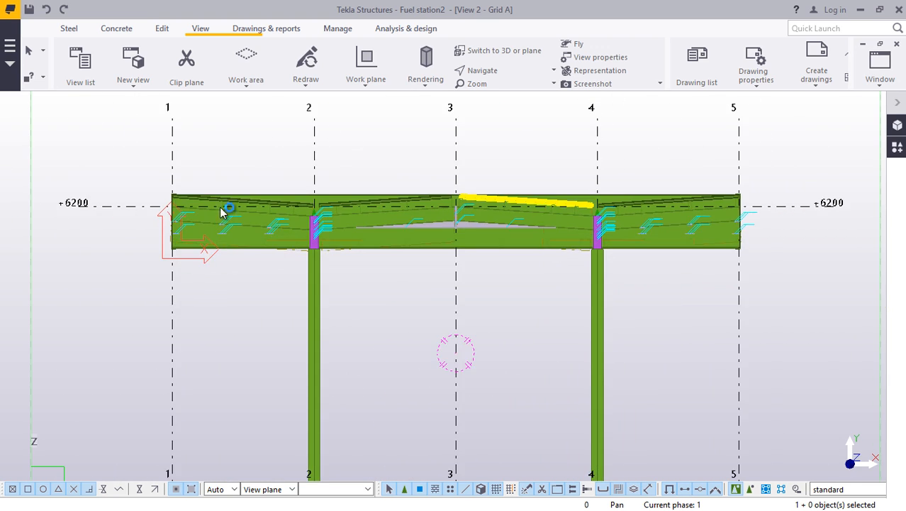
scroll(256, 207, up, 5)
scroll(376, 211, up, 5)
scroll(92, 238, down, 5)
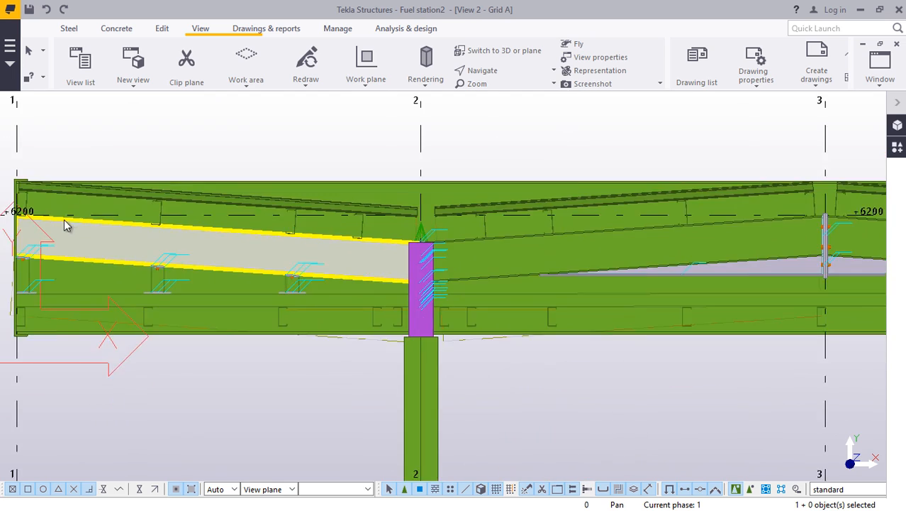
scroll(496, 198, up, 8)
scroll(162, 224, down, 7)
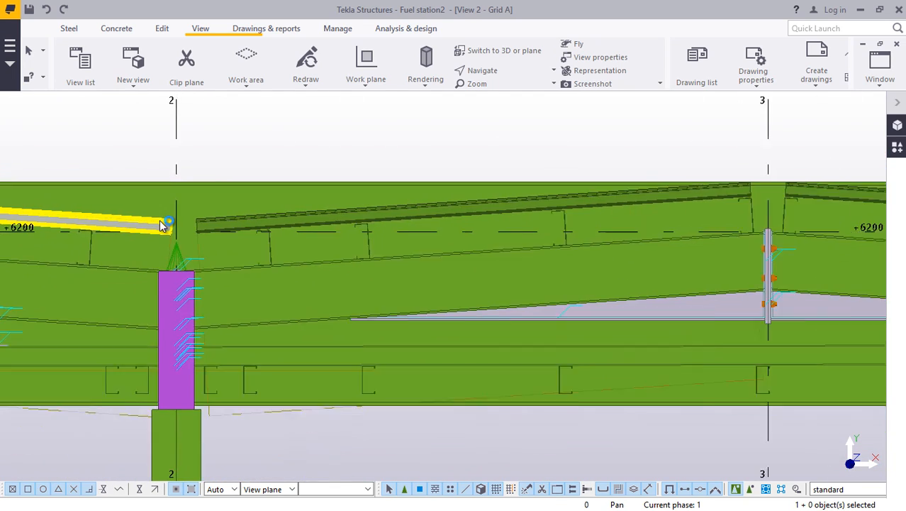
scroll(563, 201, up, 3)
scroll(693, 205, up, 4)
scroll(233, 199, down, 5)
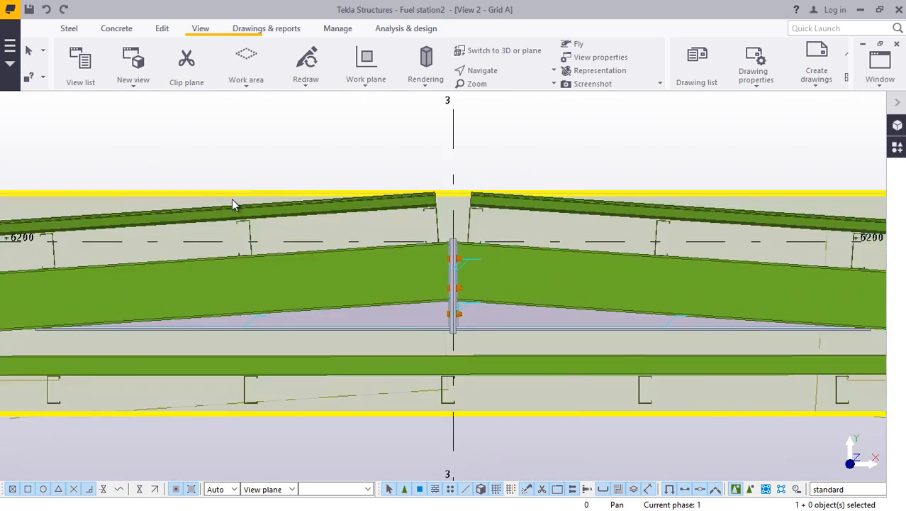
scroll(662, 229, up, 3)
scroll(203, 241, down, 1)
scroll(567, 212, down, 5)
scroll(648, 207, up, 2)
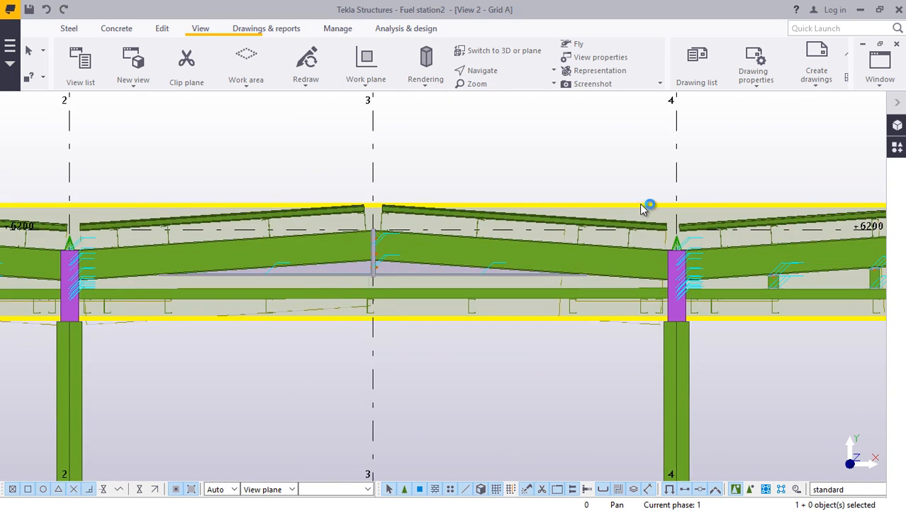
scroll(640, 203, down, 1)
scroll(532, 340, down, 3)
scroll(567, 354, up, 2)
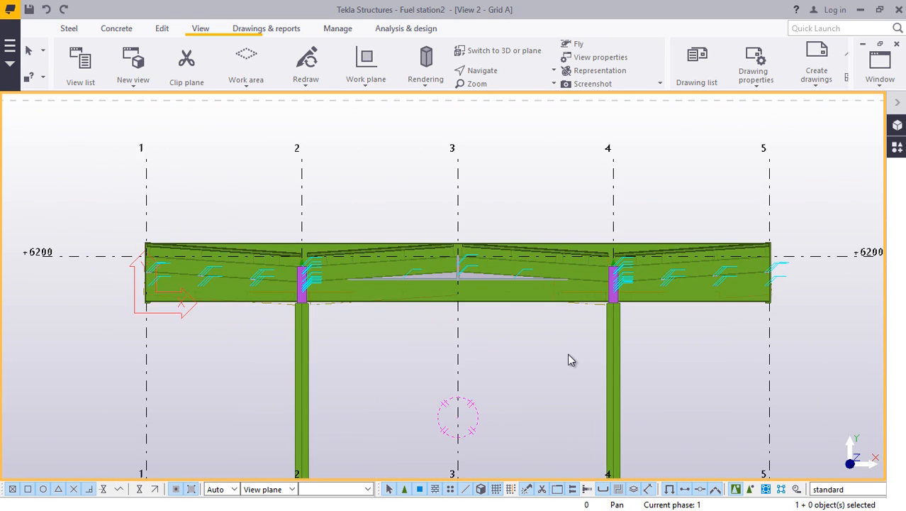
Return to View 1 - 3d, rotate the model to a lower angle showing the roof and columns, and end the navigation command.
click(880, 78)
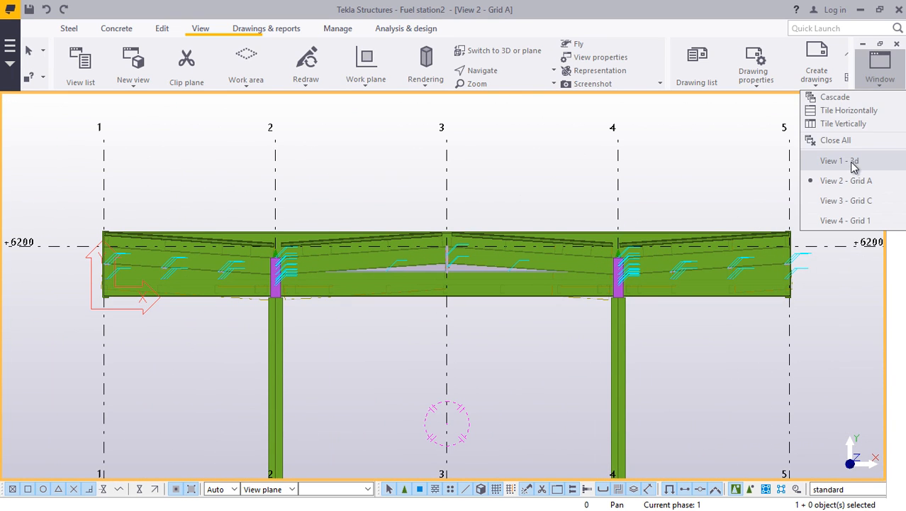
click(854, 165)
scroll(246, 269, down, 3)
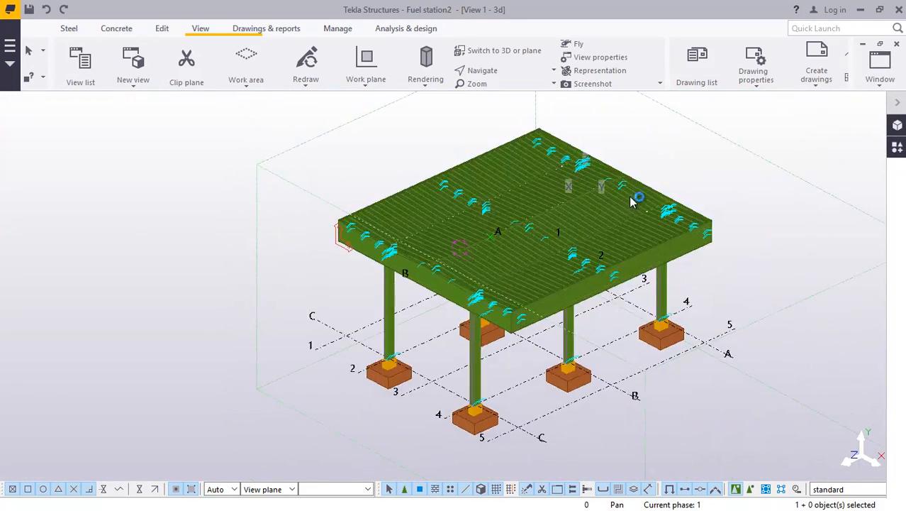
scroll(634, 202, up, 2)
click(506, 71)
click(515, 91)
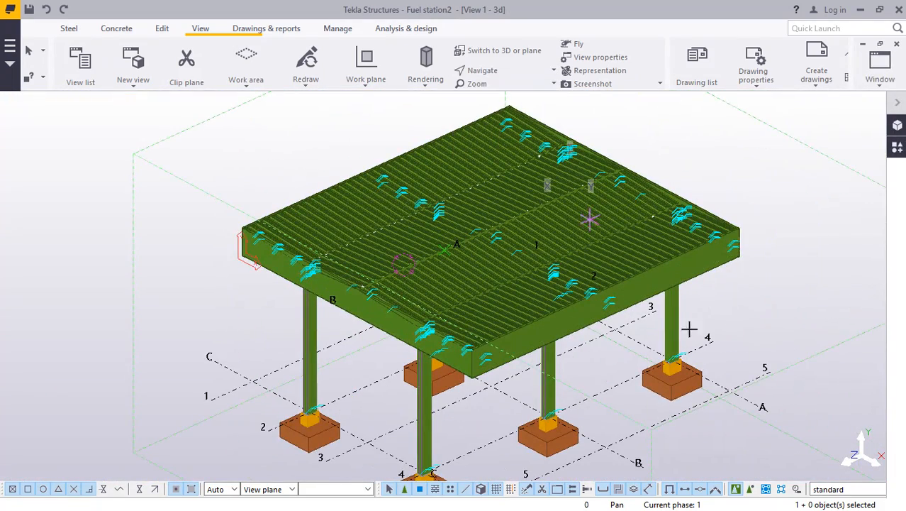
drag(688, 339, 648, 302)
scroll(641, 298, up, 5)
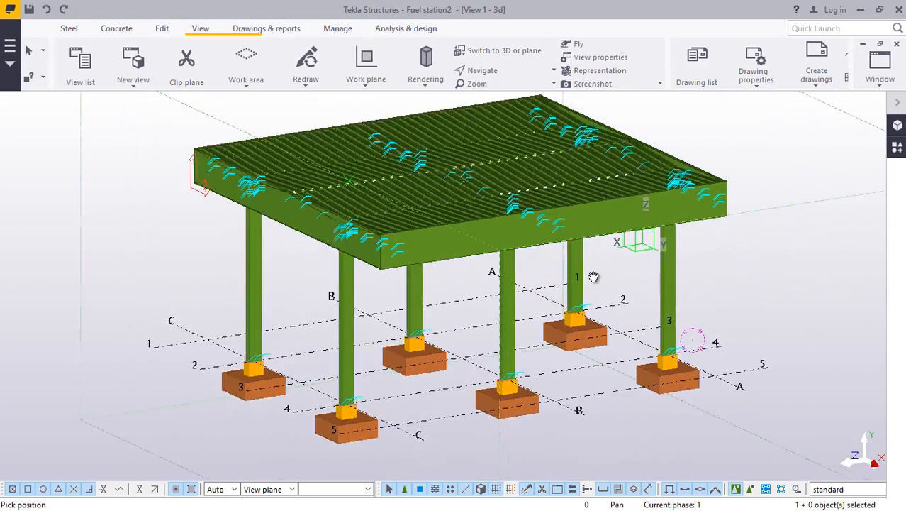
scroll(717, 213, down, 3)
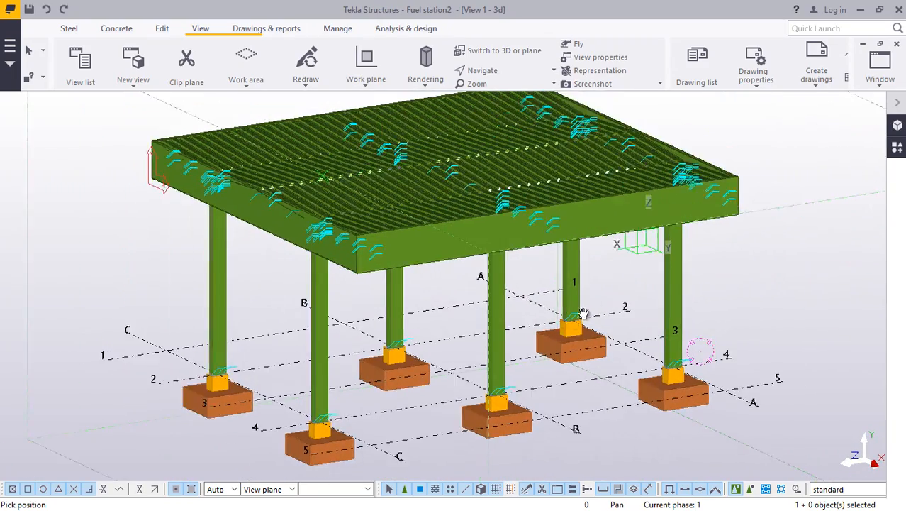
scroll(735, 152, up, 6)
right_click(747, 159)
click(748, 161)
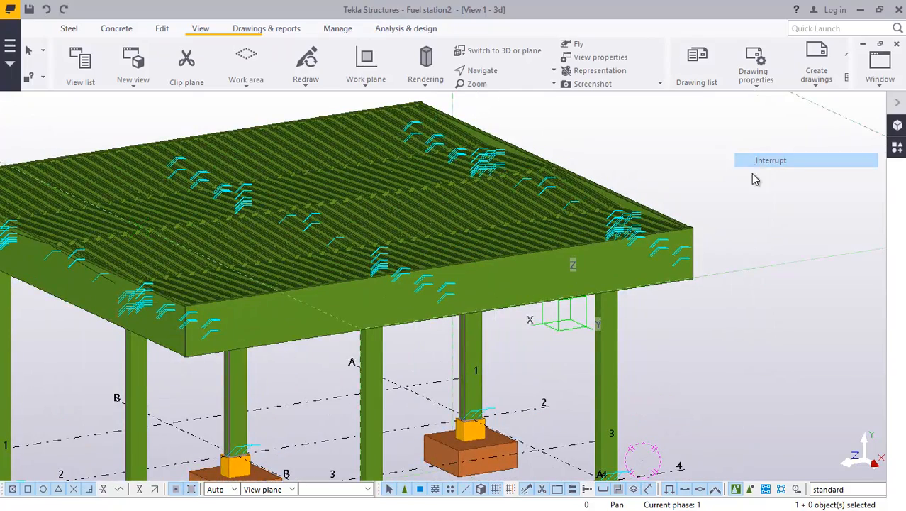
Examine the deck sheets from above and the purlins, rafters and column heads from beneath the roof in the 3D view.
scroll(751, 213, down, 3)
scroll(744, 233, up, 3)
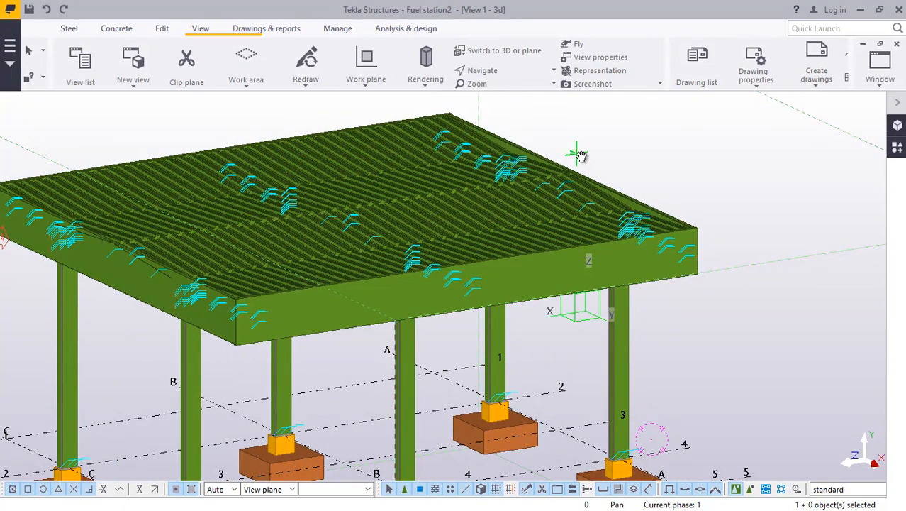
ctrl+middle_drag(578, 155, 603, 146)
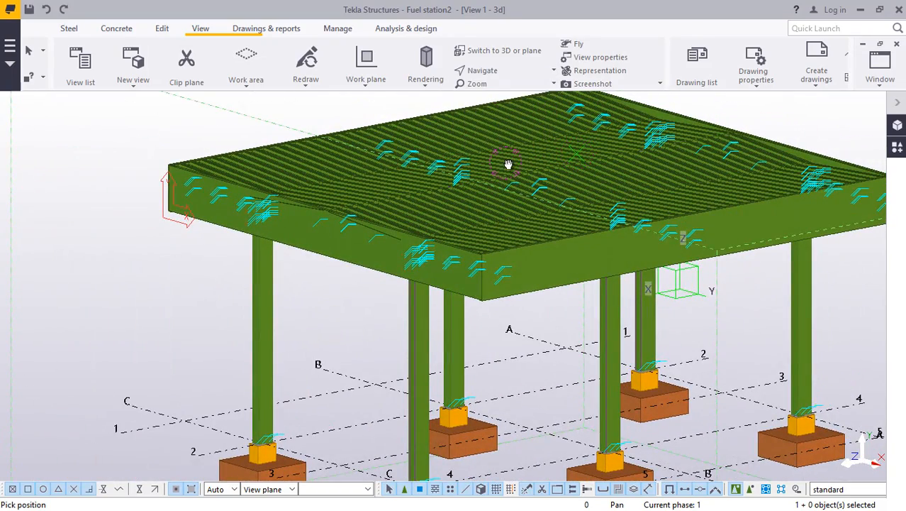
scroll(500, 202, up, 5)
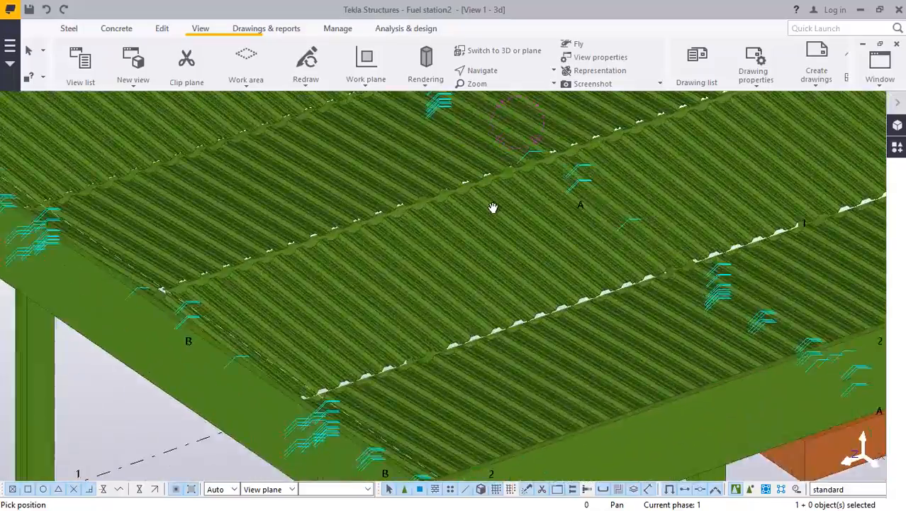
ctrl+middle_drag(493, 207, 212, 166)
scroll(215, 163, up, 4)
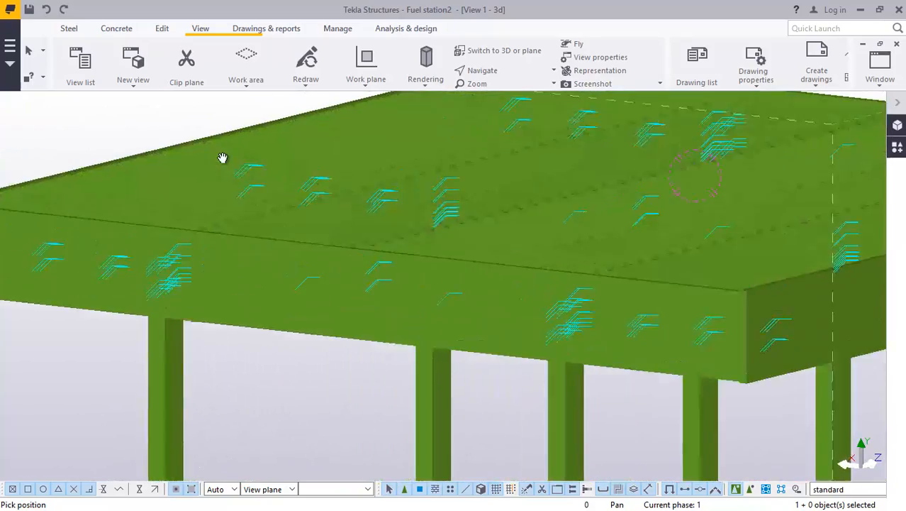
ctrl+middle_drag(316, 170, 503, 133)
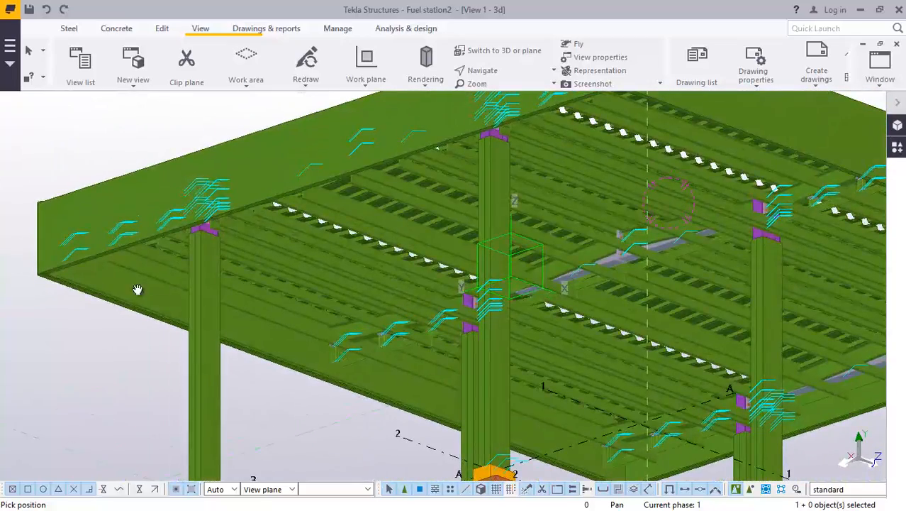
mouse_move(137, 289)
middle_down()
mouse_move(286, 225)
mouse_move(326, 220)
mouse_move(339, 247)
middle_up()
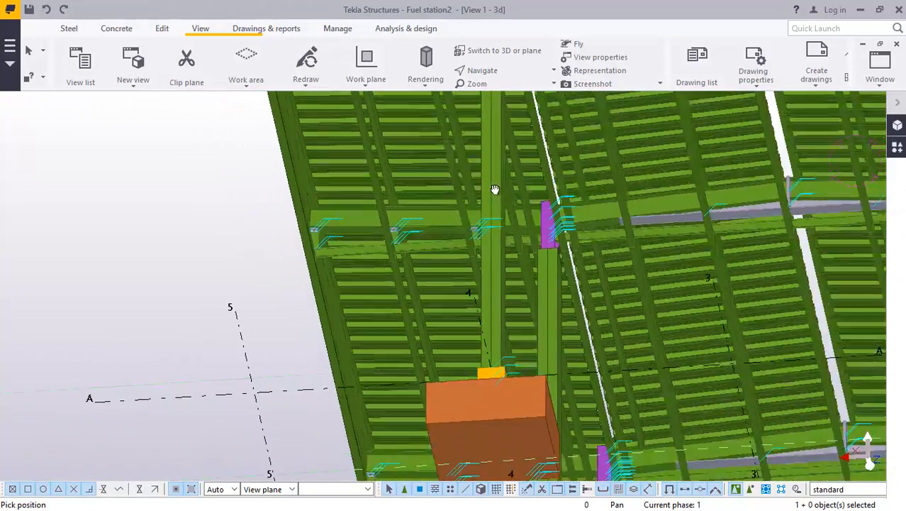
ctrl+middle_drag(495, 189, 481, 249)
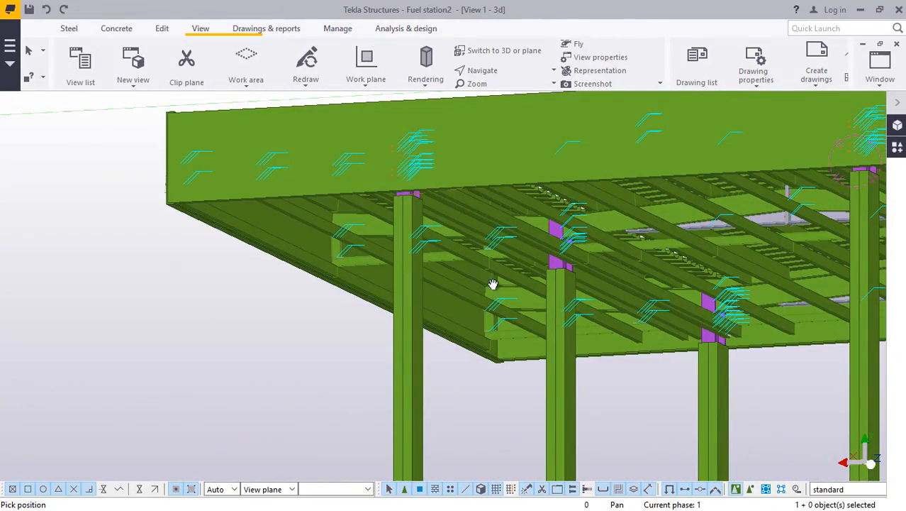
Inspect the roof corners up close where the deck sheets meet the edge beams.
scroll(493, 284, down, 3)
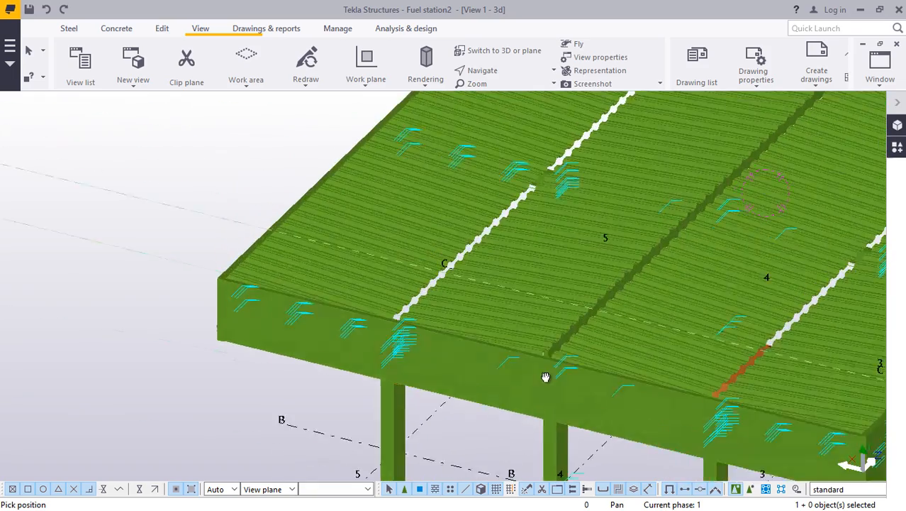
scroll(195, 273, up, 5)
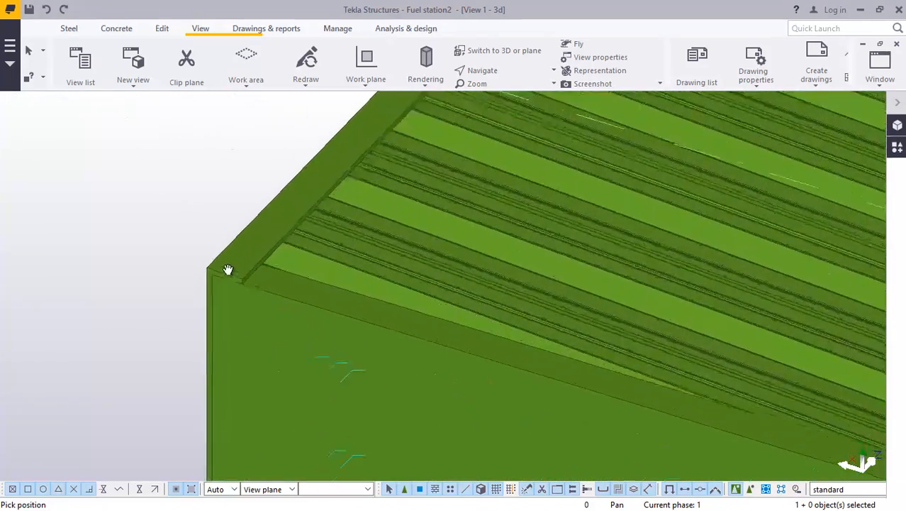
scroll(208, 245, down, 4)
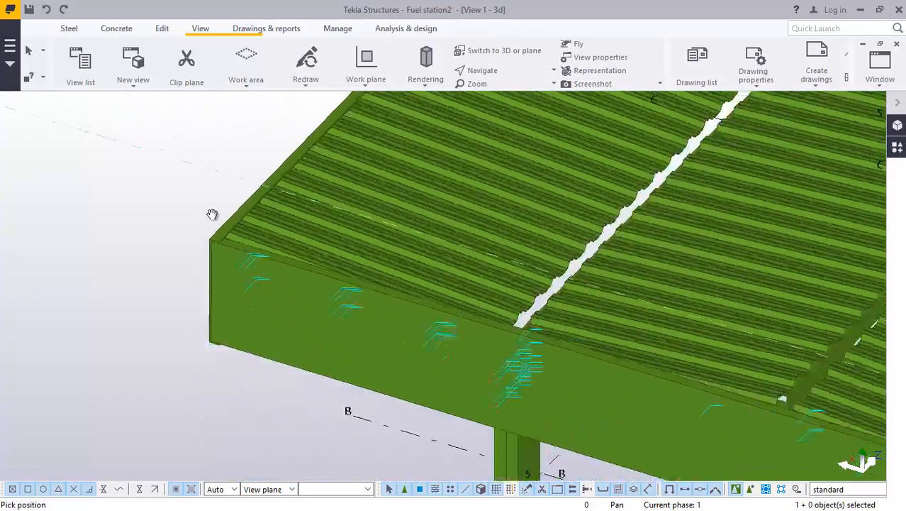
scroll(217, 209, down, 1)
scroll(680, 363, up, 6)
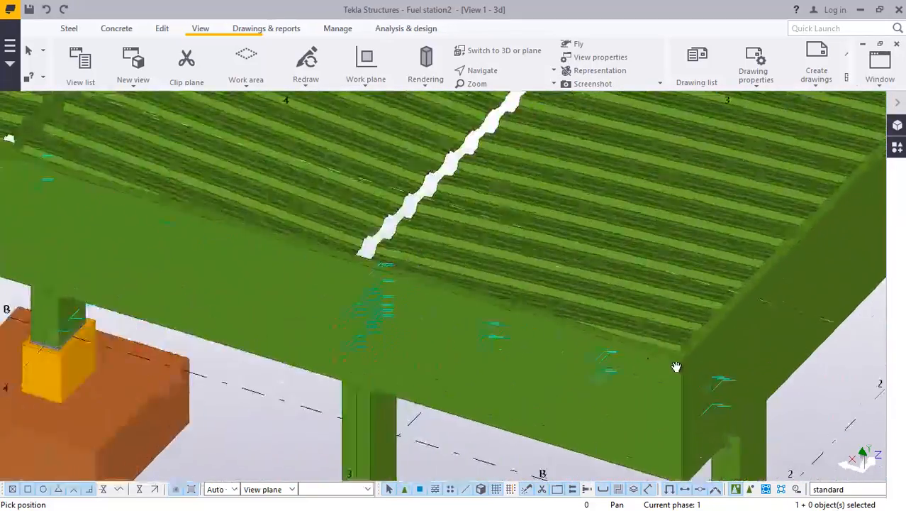
scroll(685, 356, up, 2)
scroll(610, 303, down, 5)
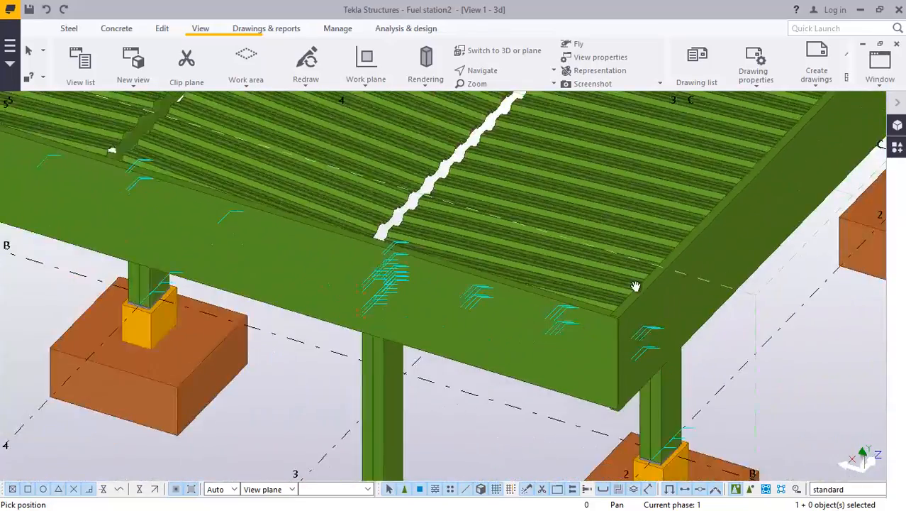
Examine the whole sheeted roof and the joints between its sheet bays from above, and minimize the modelling window.
ctrl+middle_drag(635, 287, 355, 283)
scroll(593, 312, down, 5)
scroll(344, 278, up, 3)
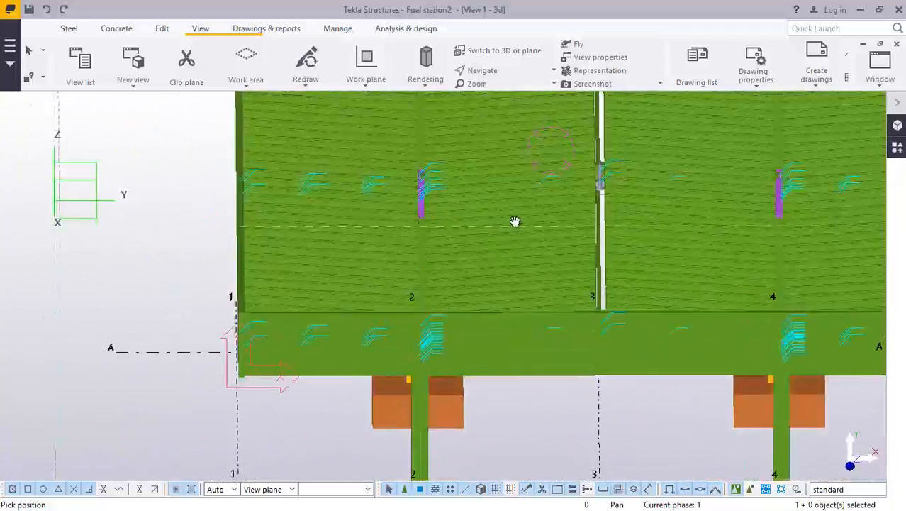
ctrl+middle_drag(515, 221, 458, 254)
scroll(418, 280, down, 5)
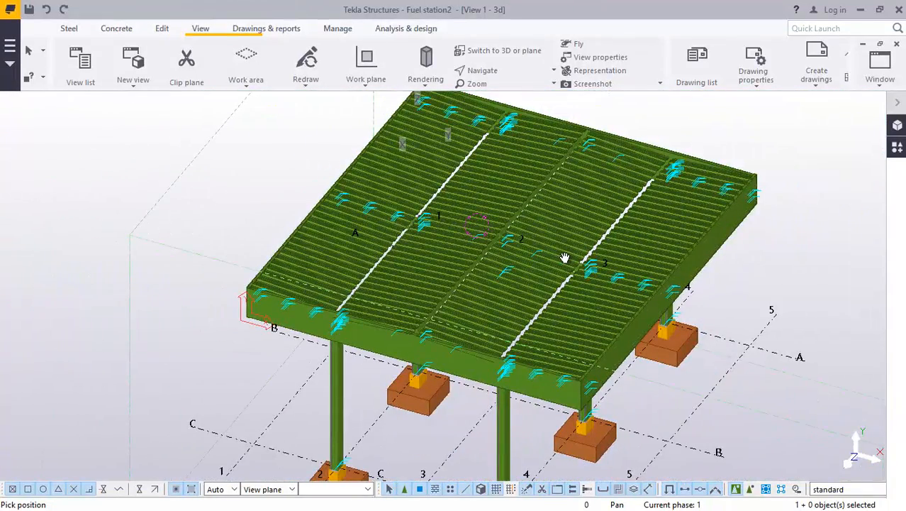
scroll(561, 238, up, 3)
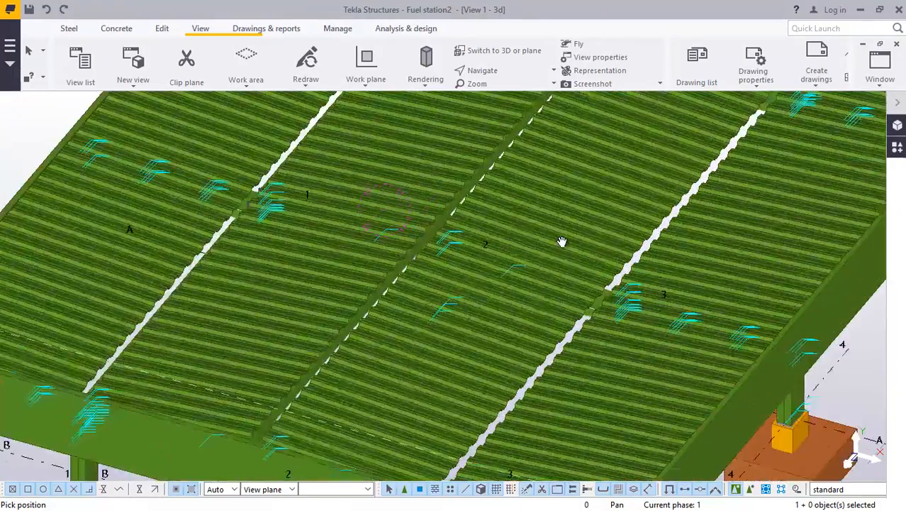
ctrl+middle_drag(560, 241, 542, 222)
scroll(540, 221, down, 2)
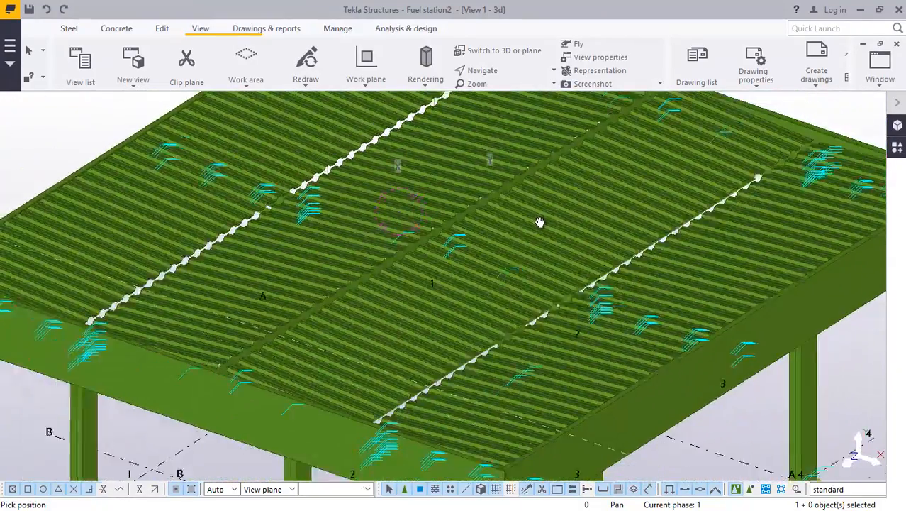
scroll(471, 186, down, 2)
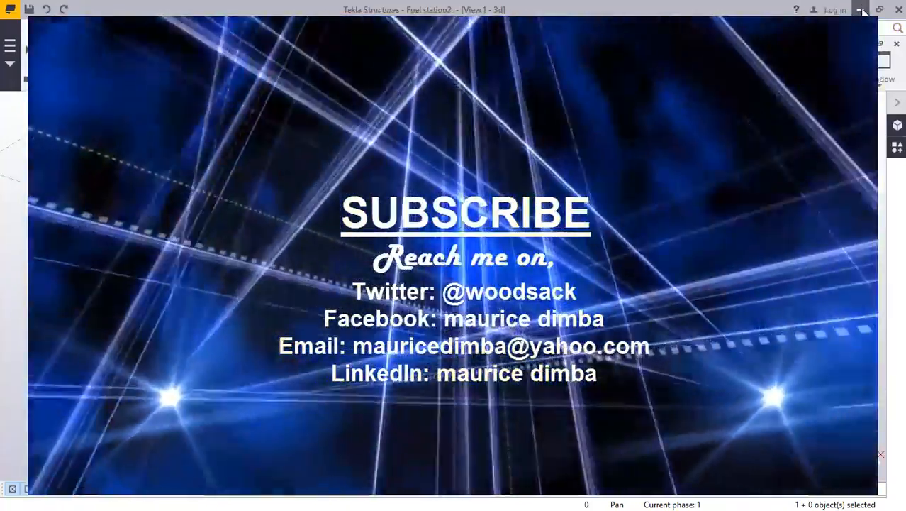
click(862, 10)
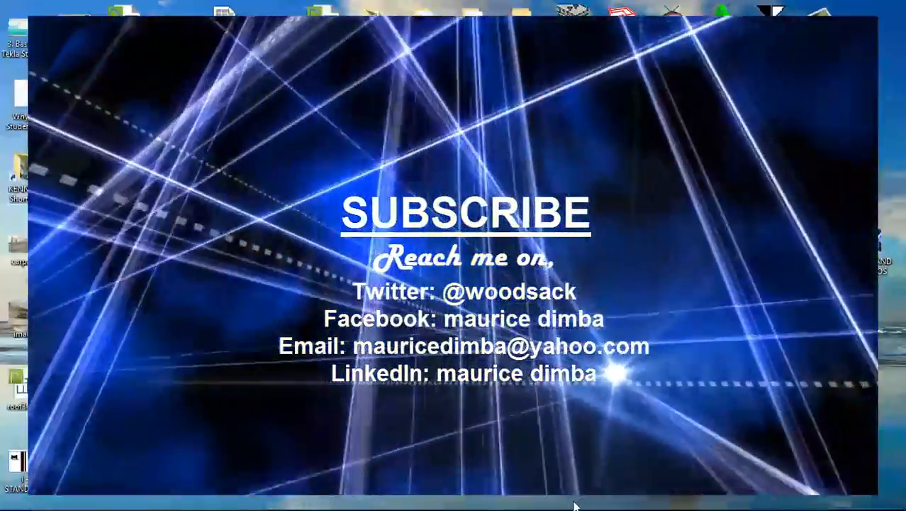